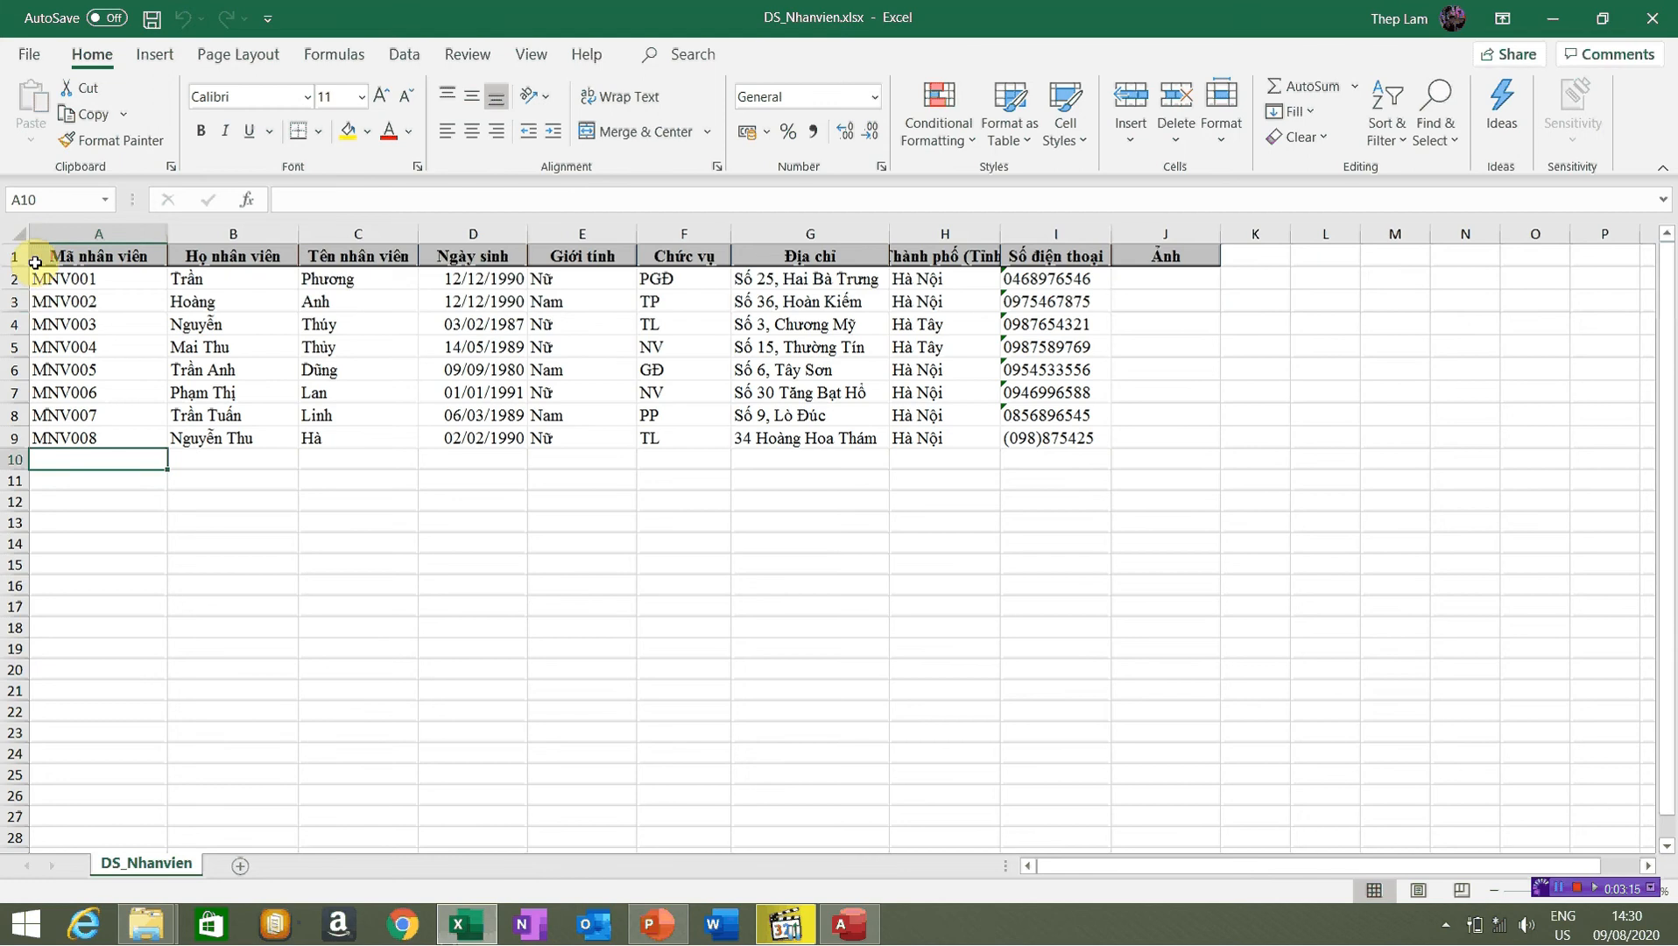
Select the staff record rows in the DS_Nhanvien sheet, starting from MNV001
click(35, 277)
drag(796, 450, 36, 255)
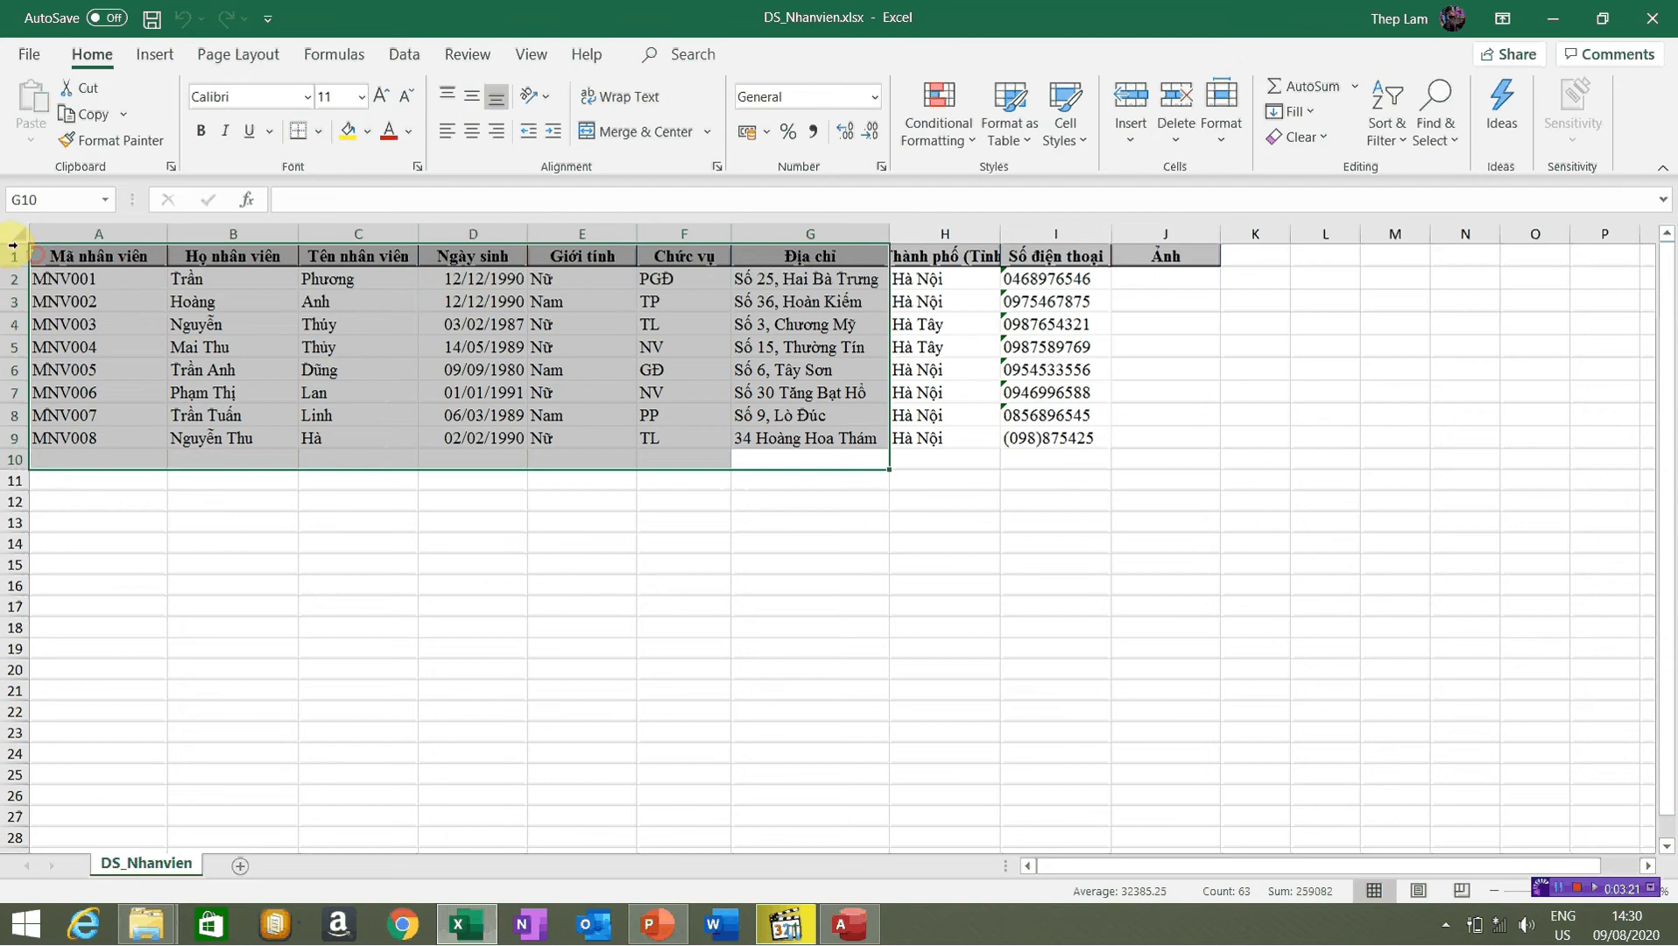
click(126, 453)
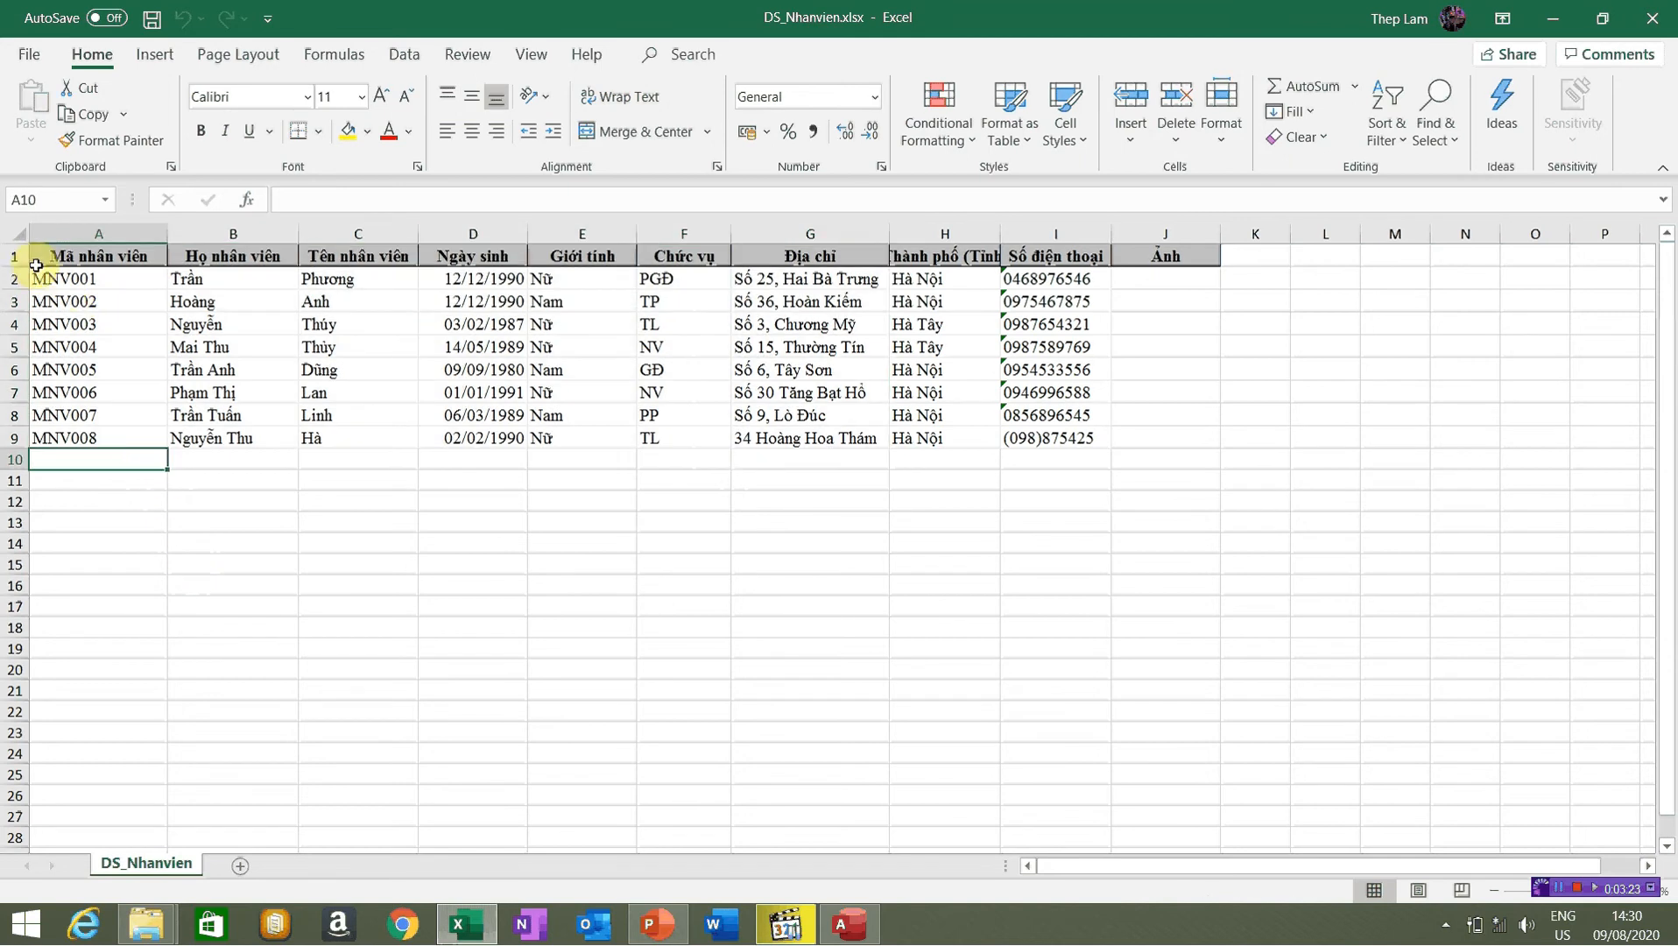
drag(35, 277, 955, 449)
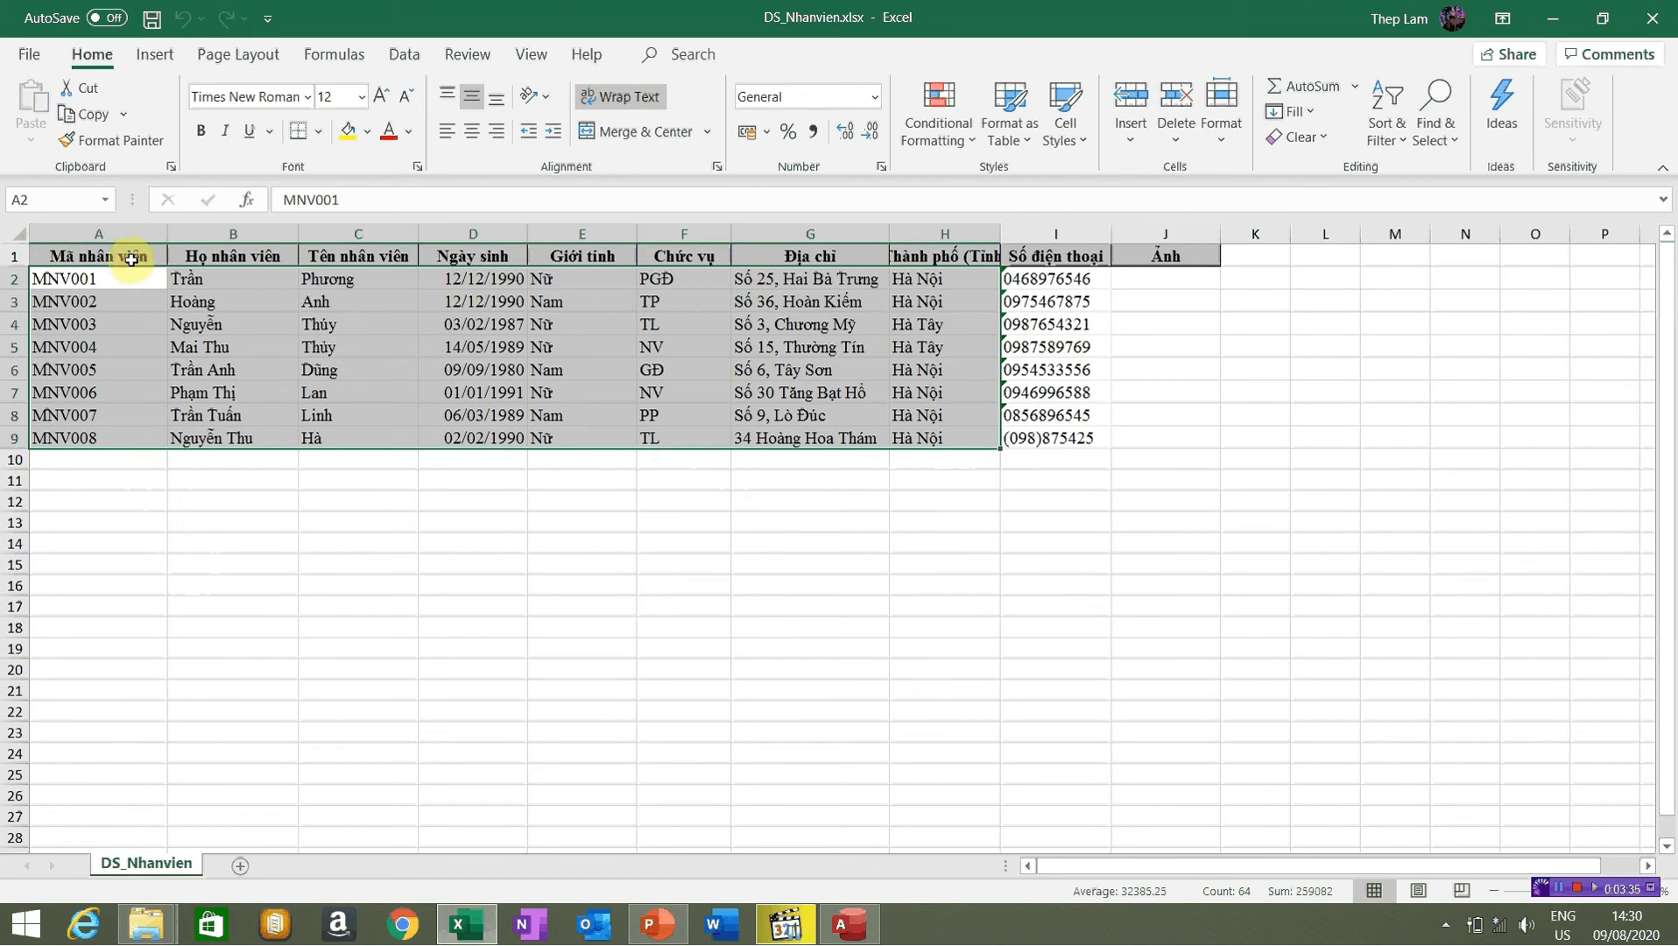
Point out the column headings from Mã nhân viên across to Địa chỉ
click(138, 259)
click(232, 255)
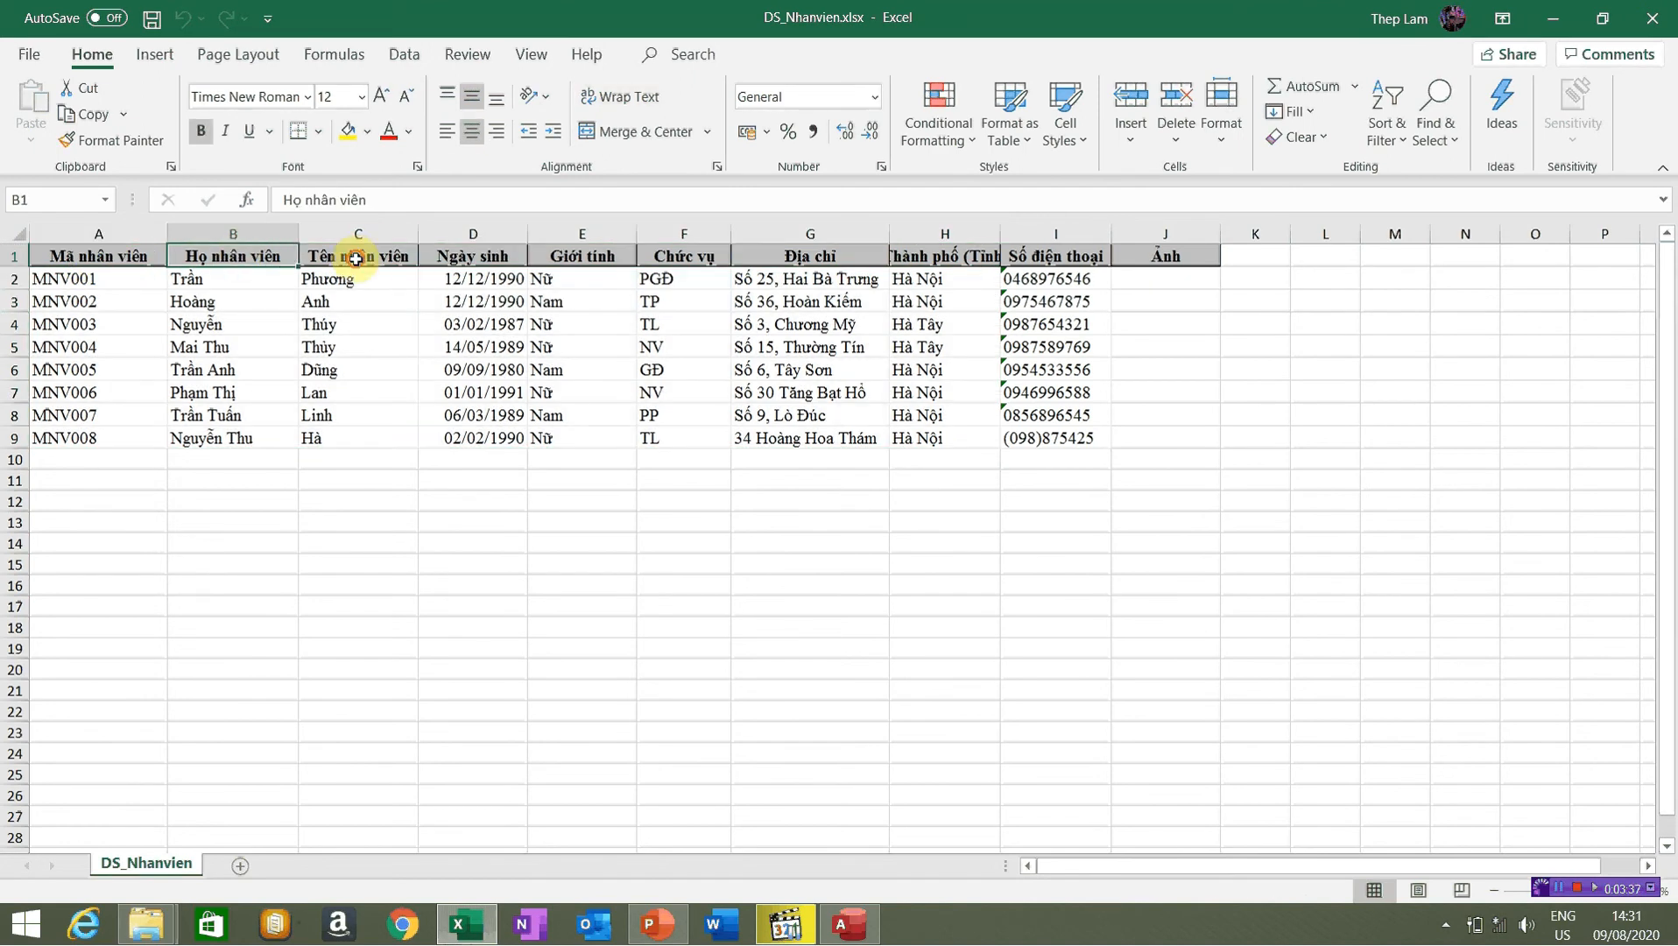
click(356, 256)
click(480, 256)
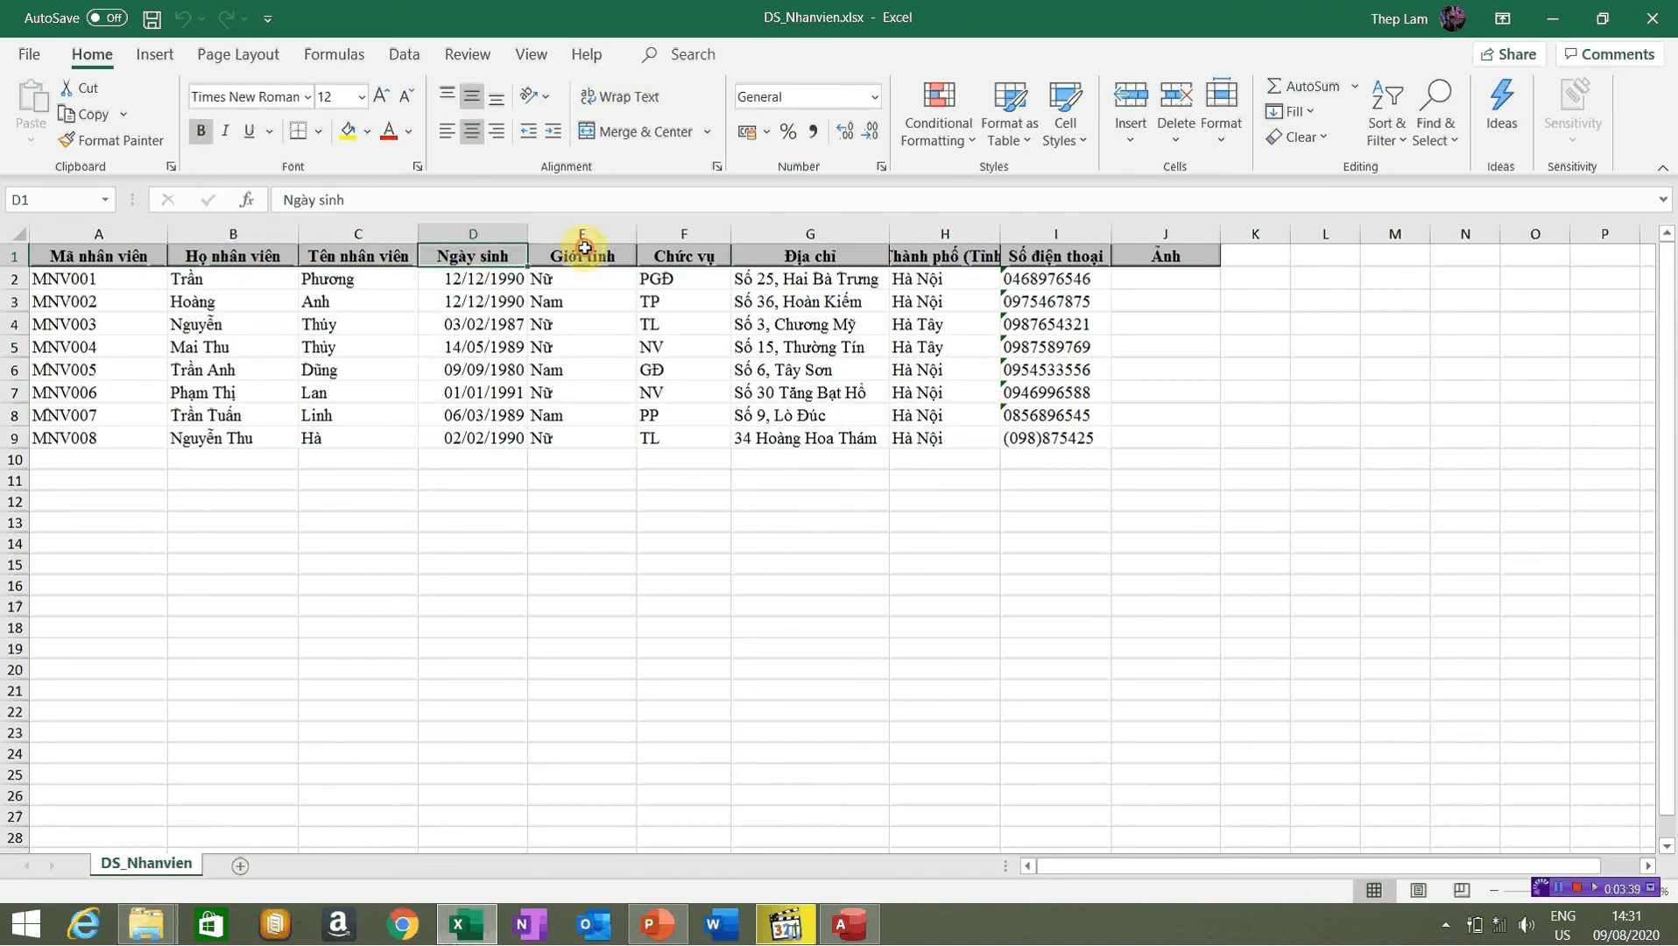
click(585, 252)
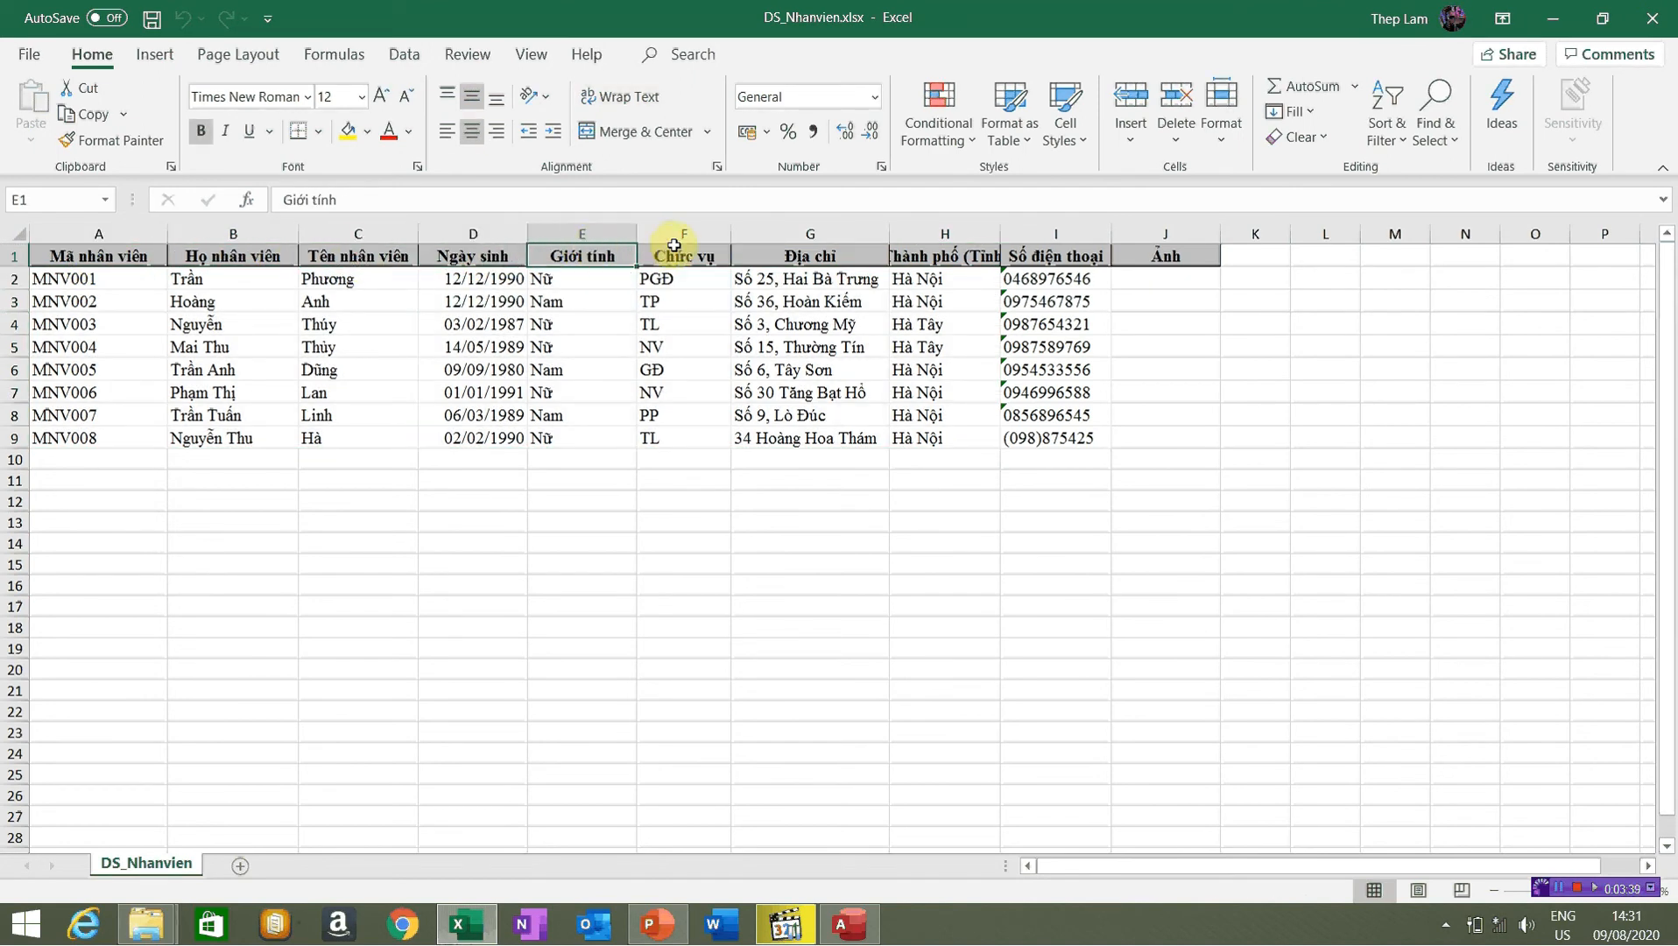
click(814, 253)
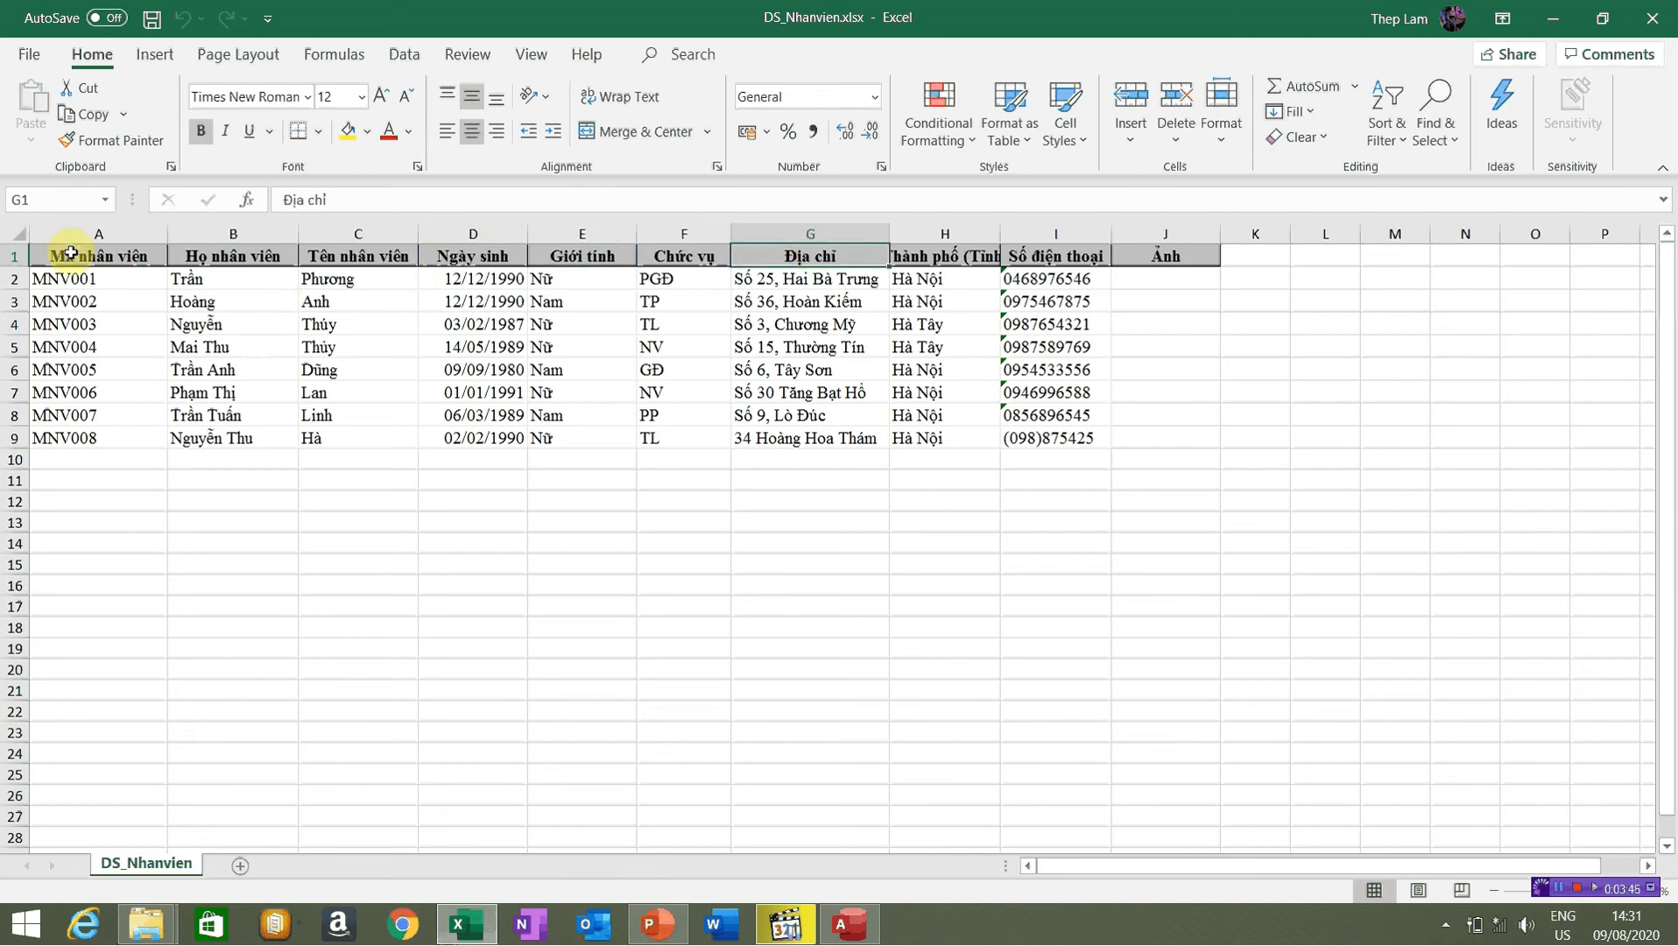
click(103, 254)
click(201, 256)
click(456, 255)
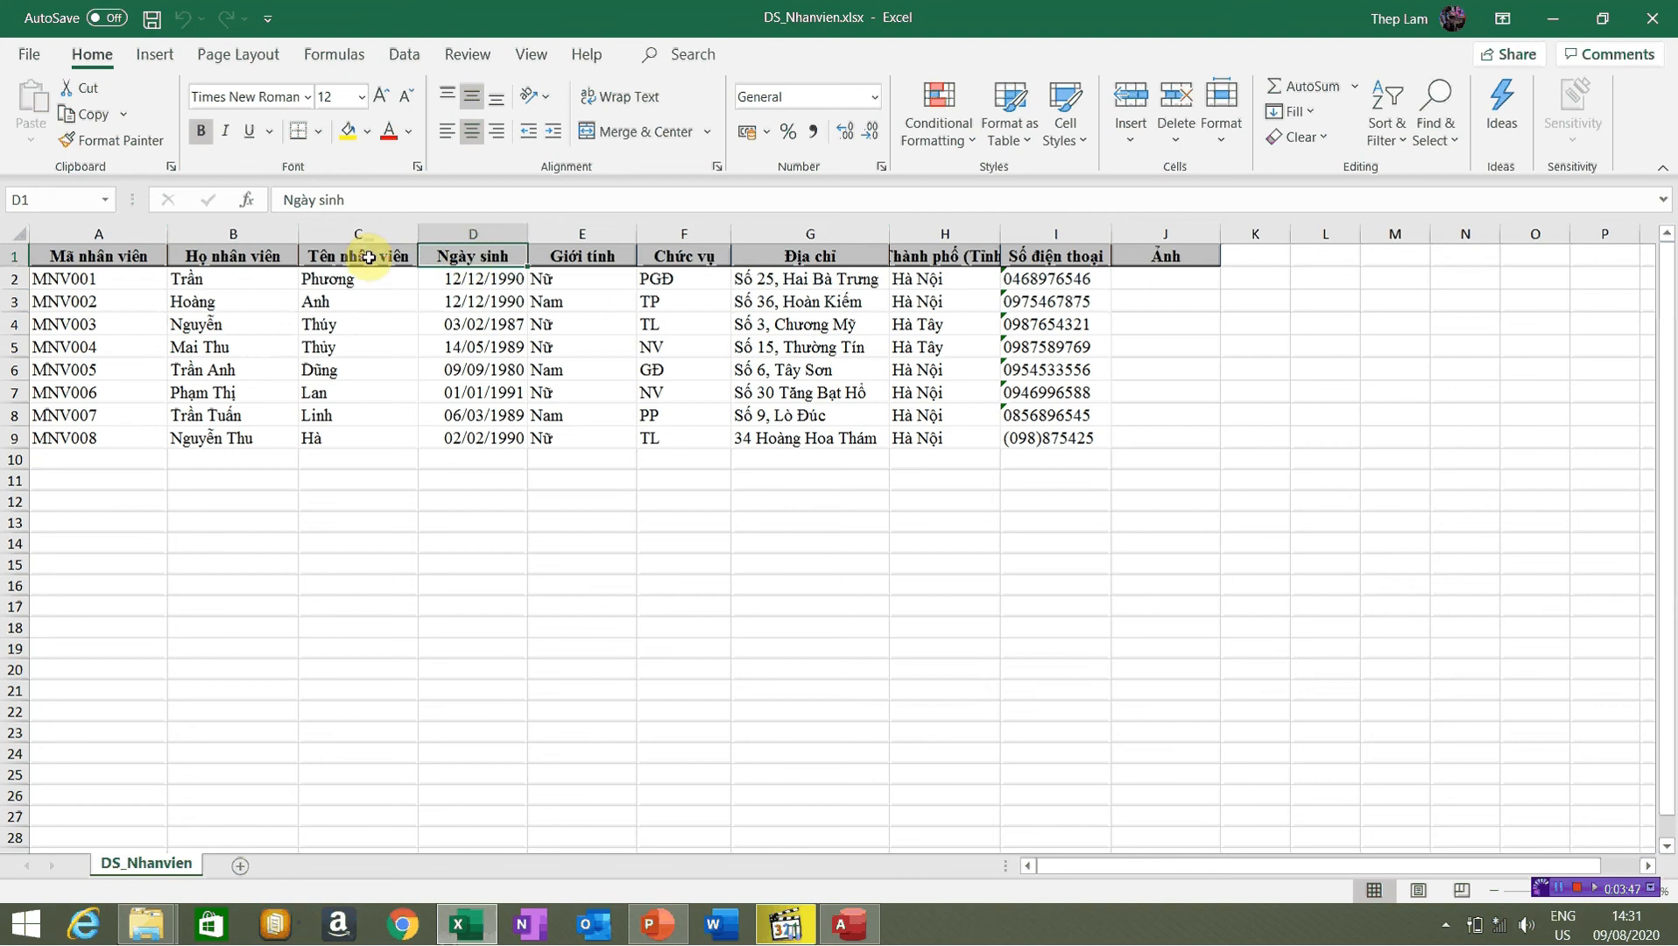
Go over the headings Mã nhân viên through Chức vụ, then select A1:F9
click(114, 256)
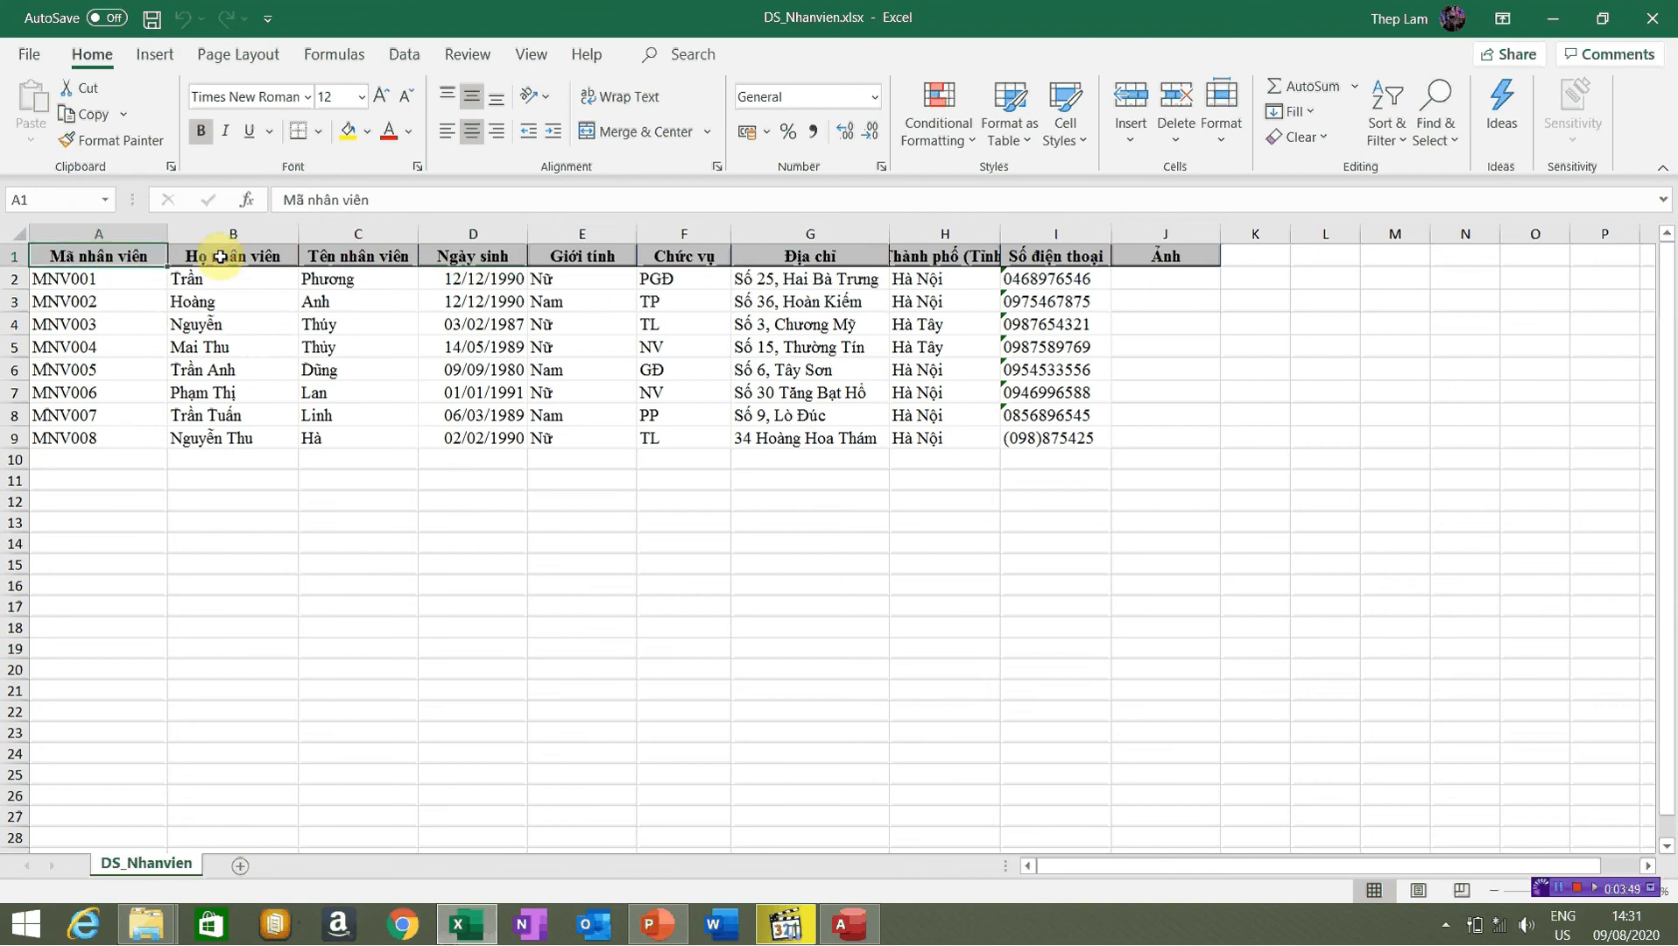
click(220, 257)
click(355, 259)
click(473, 259)
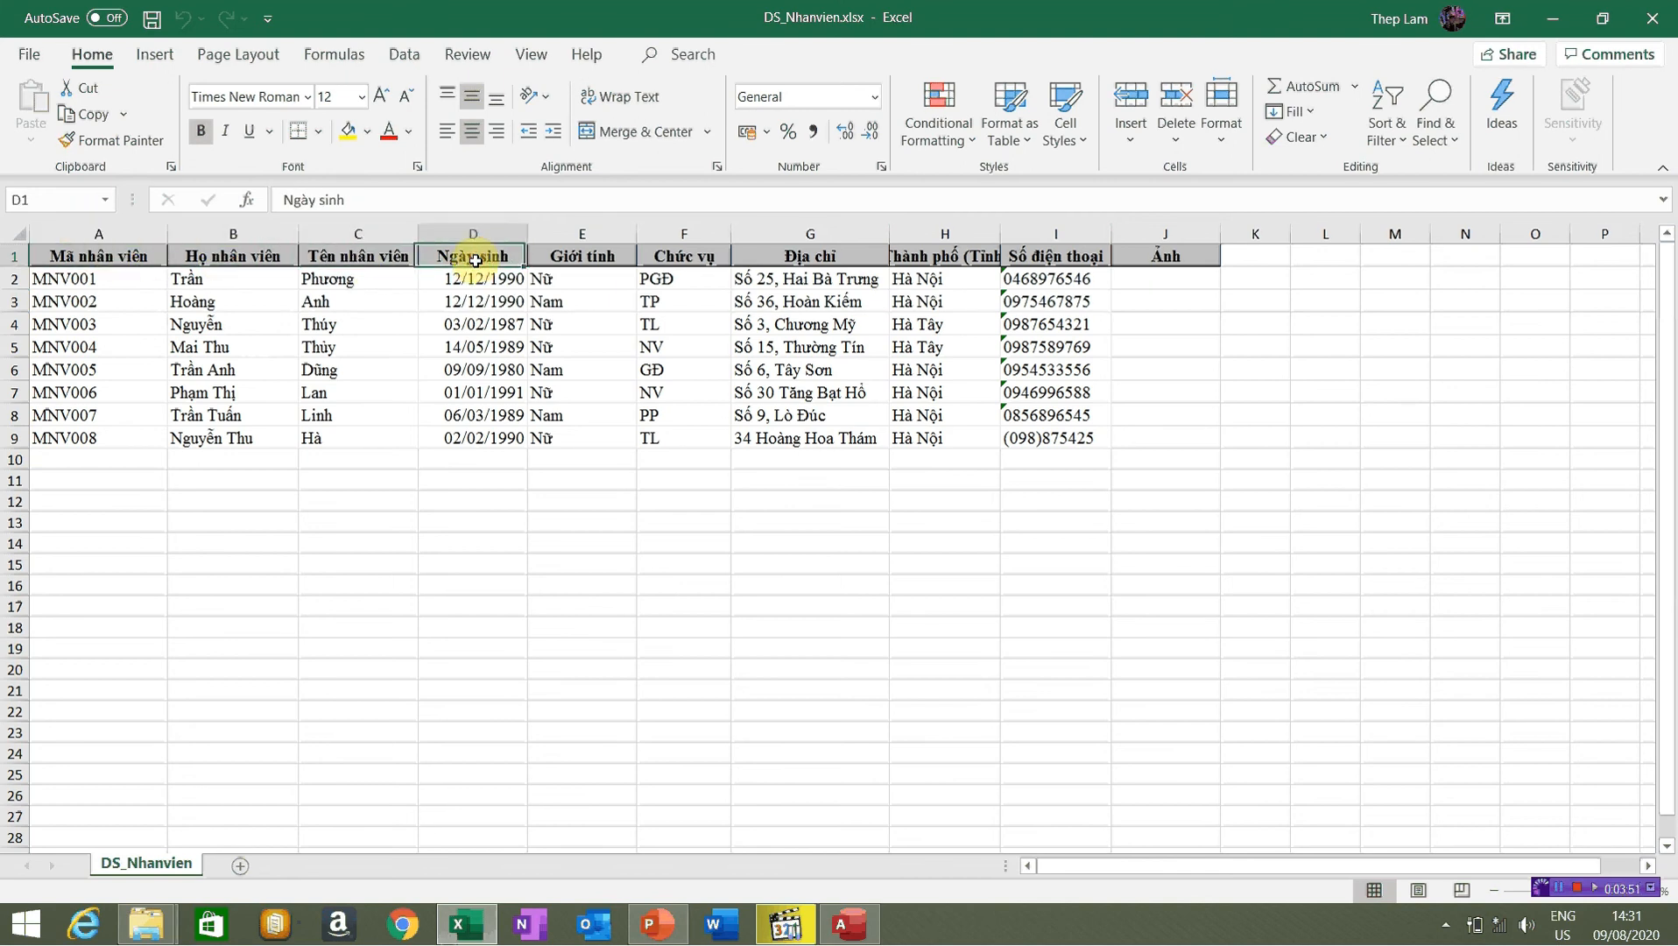
click(624, 258)
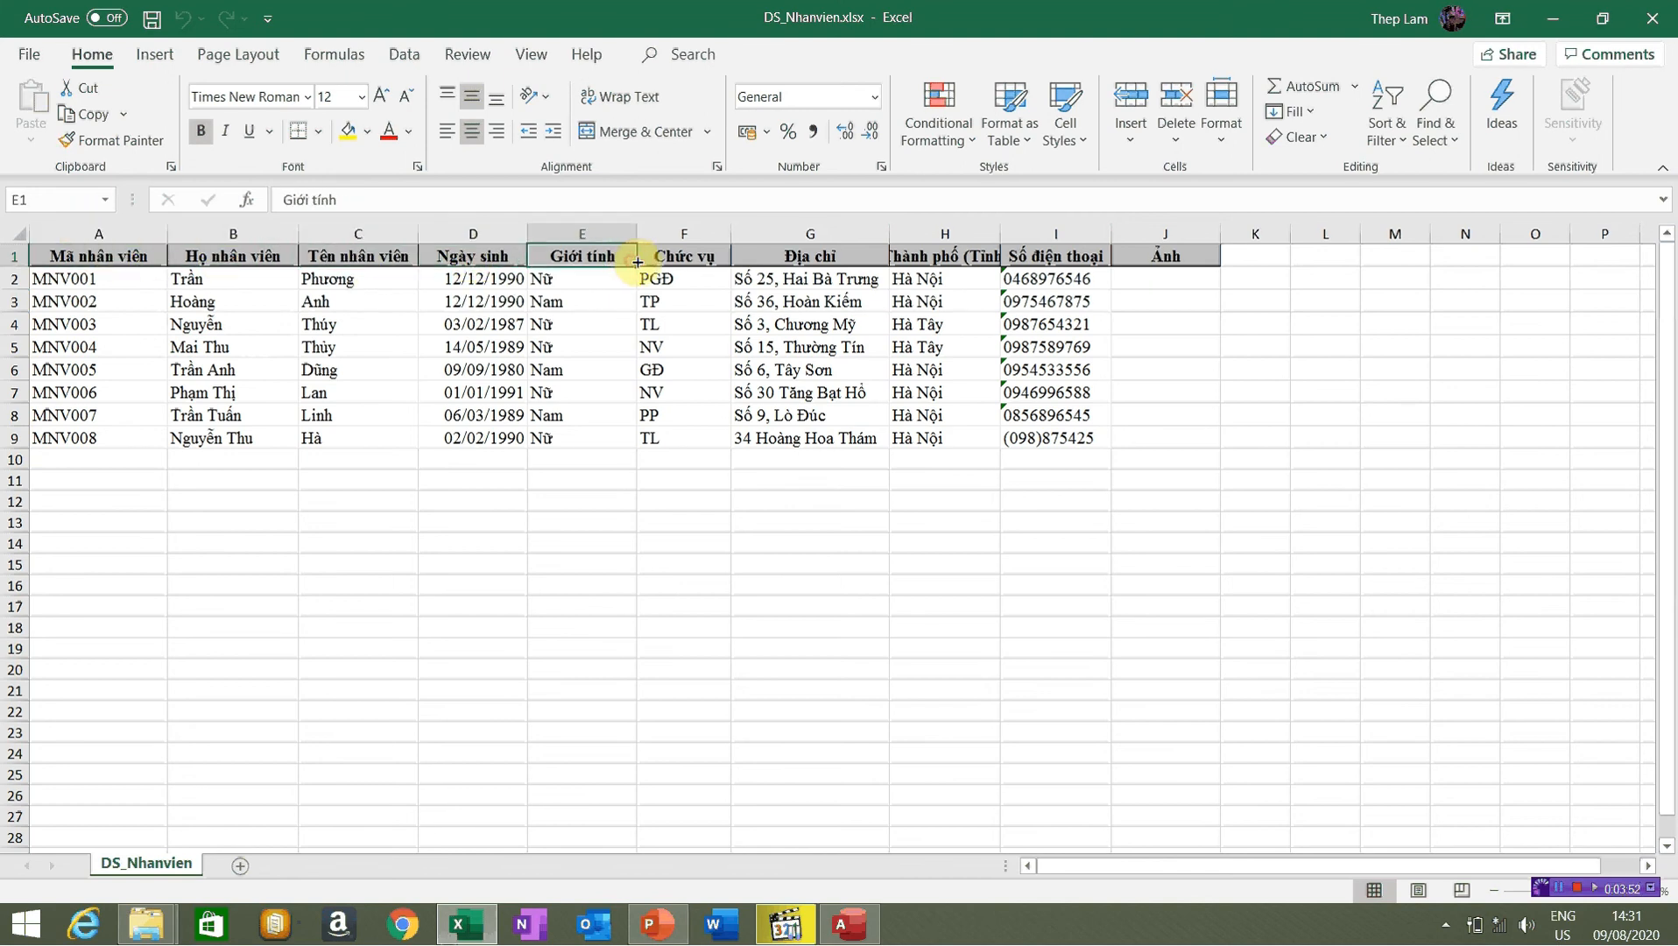
click(702, 261)
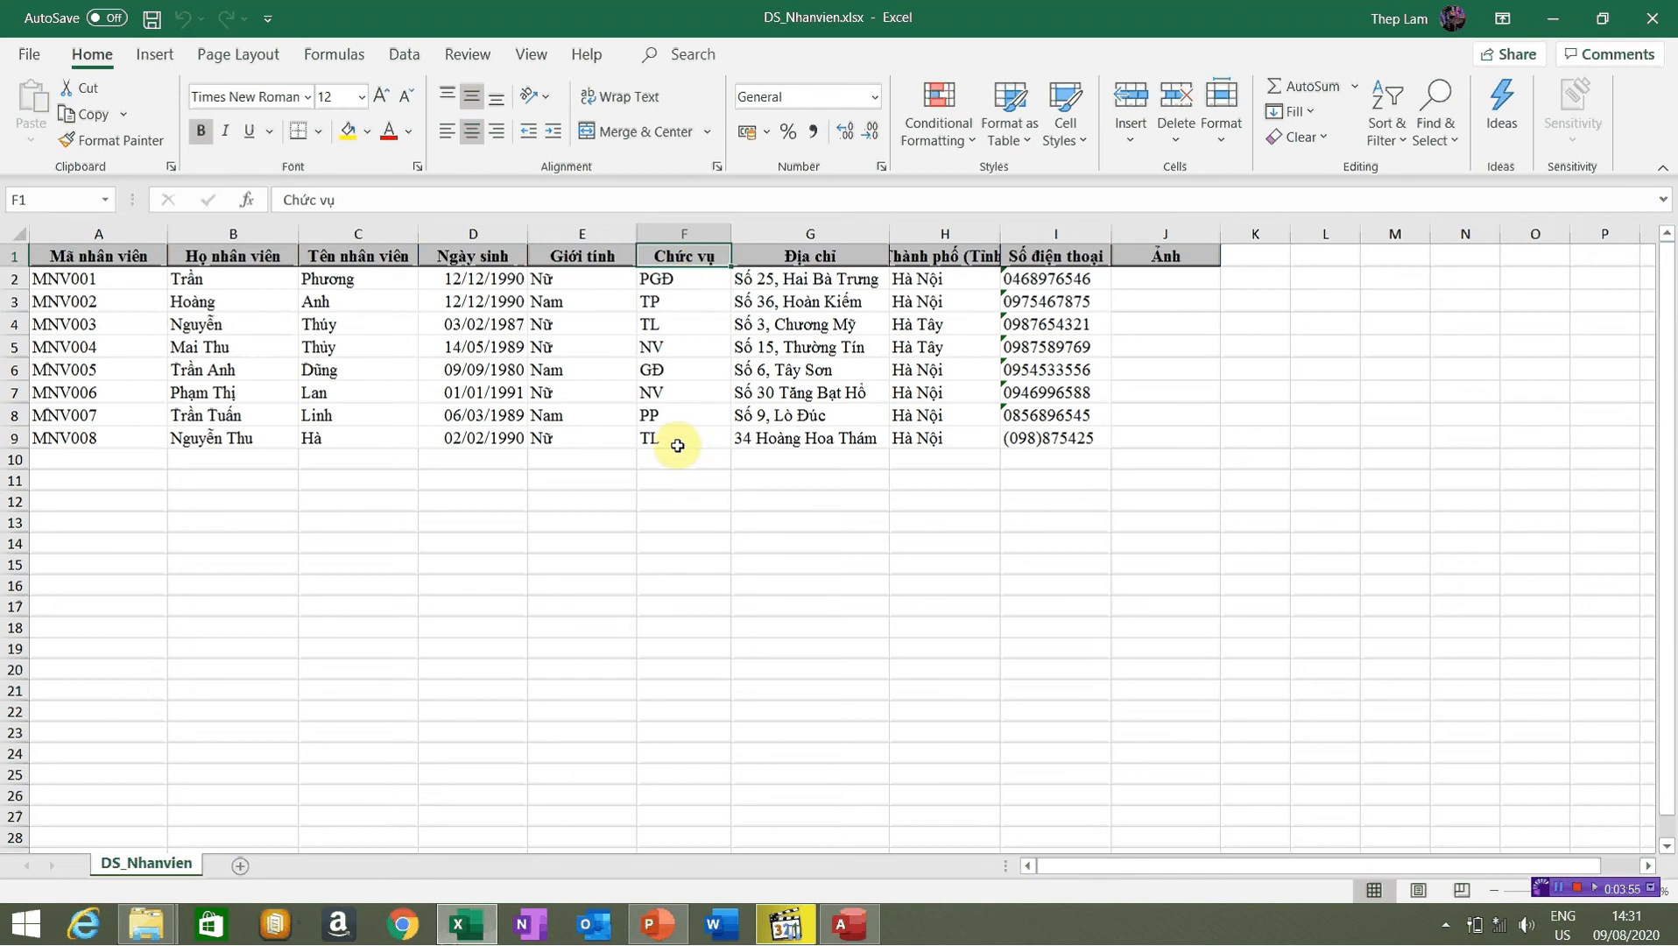
drag(693, 438, 5, 224)
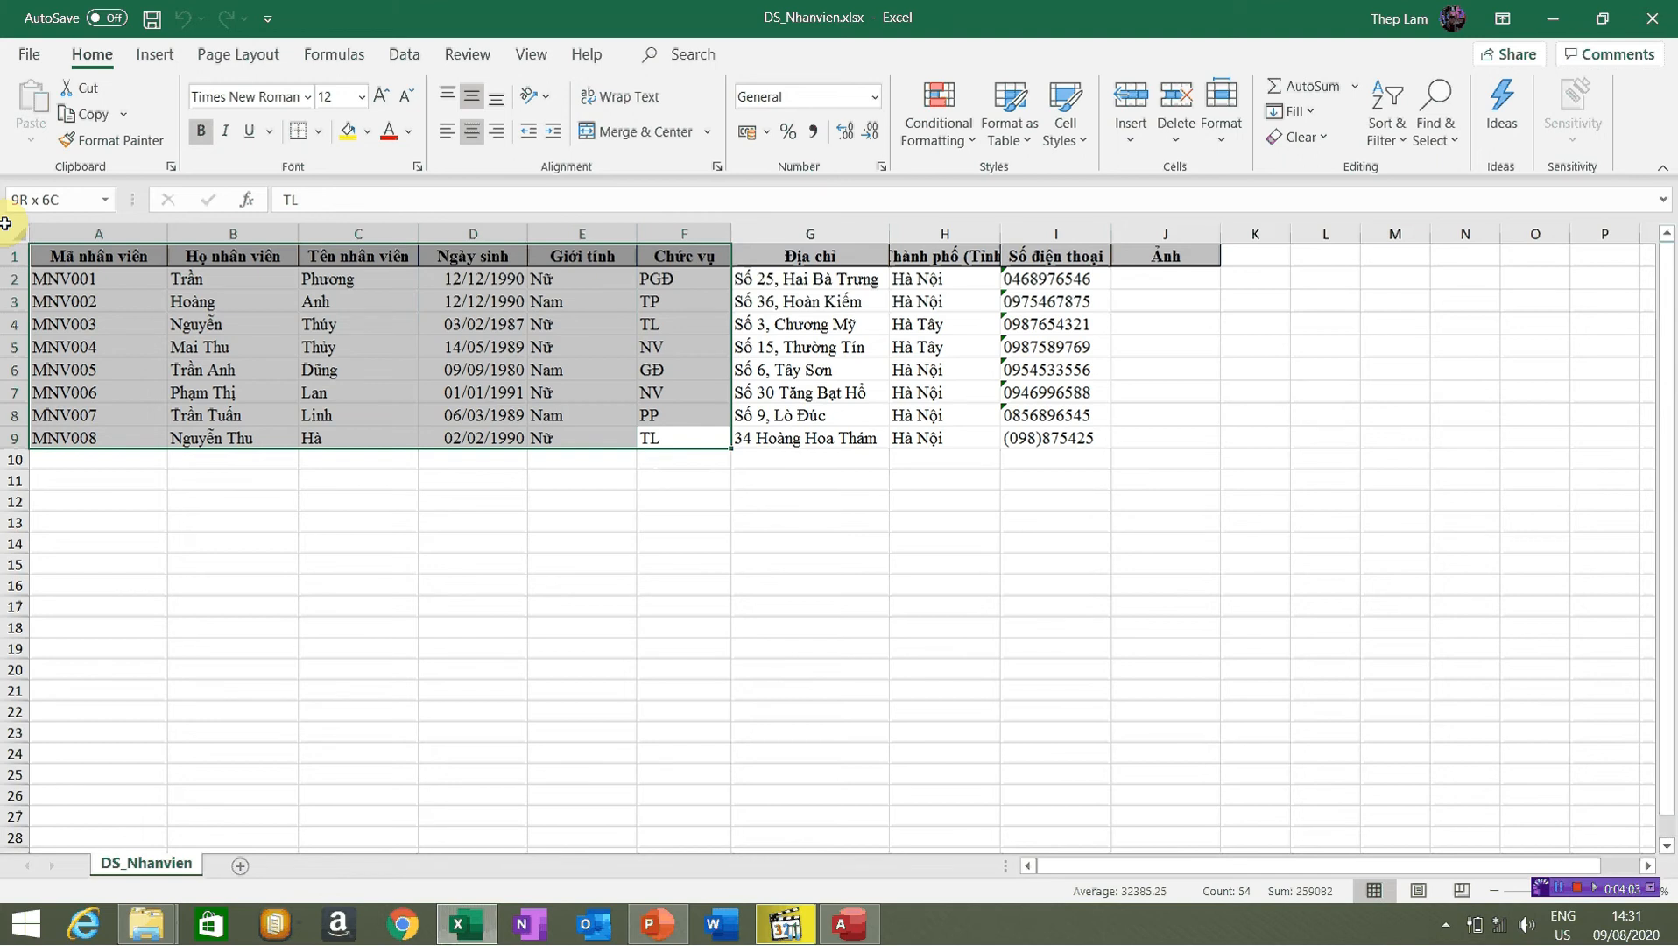
drag(5, 224, 6, 225)
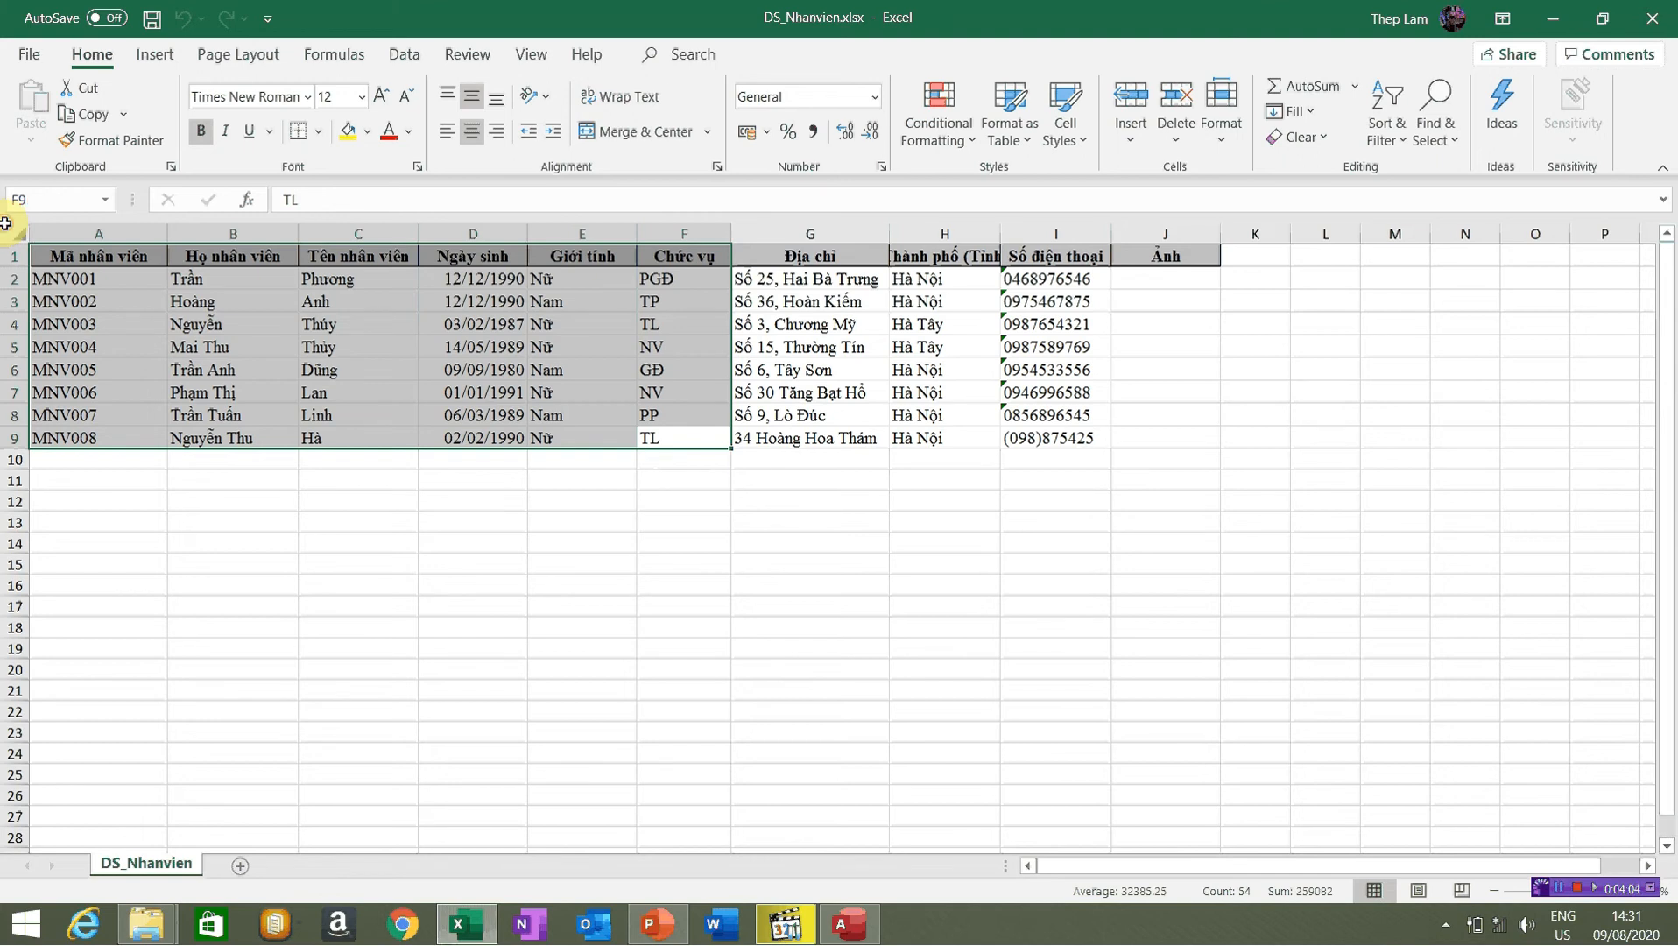
Restore Excel to the right half, review headings Mã nhân viên to Chức vụ, then switch to Access
click(1609, 35)
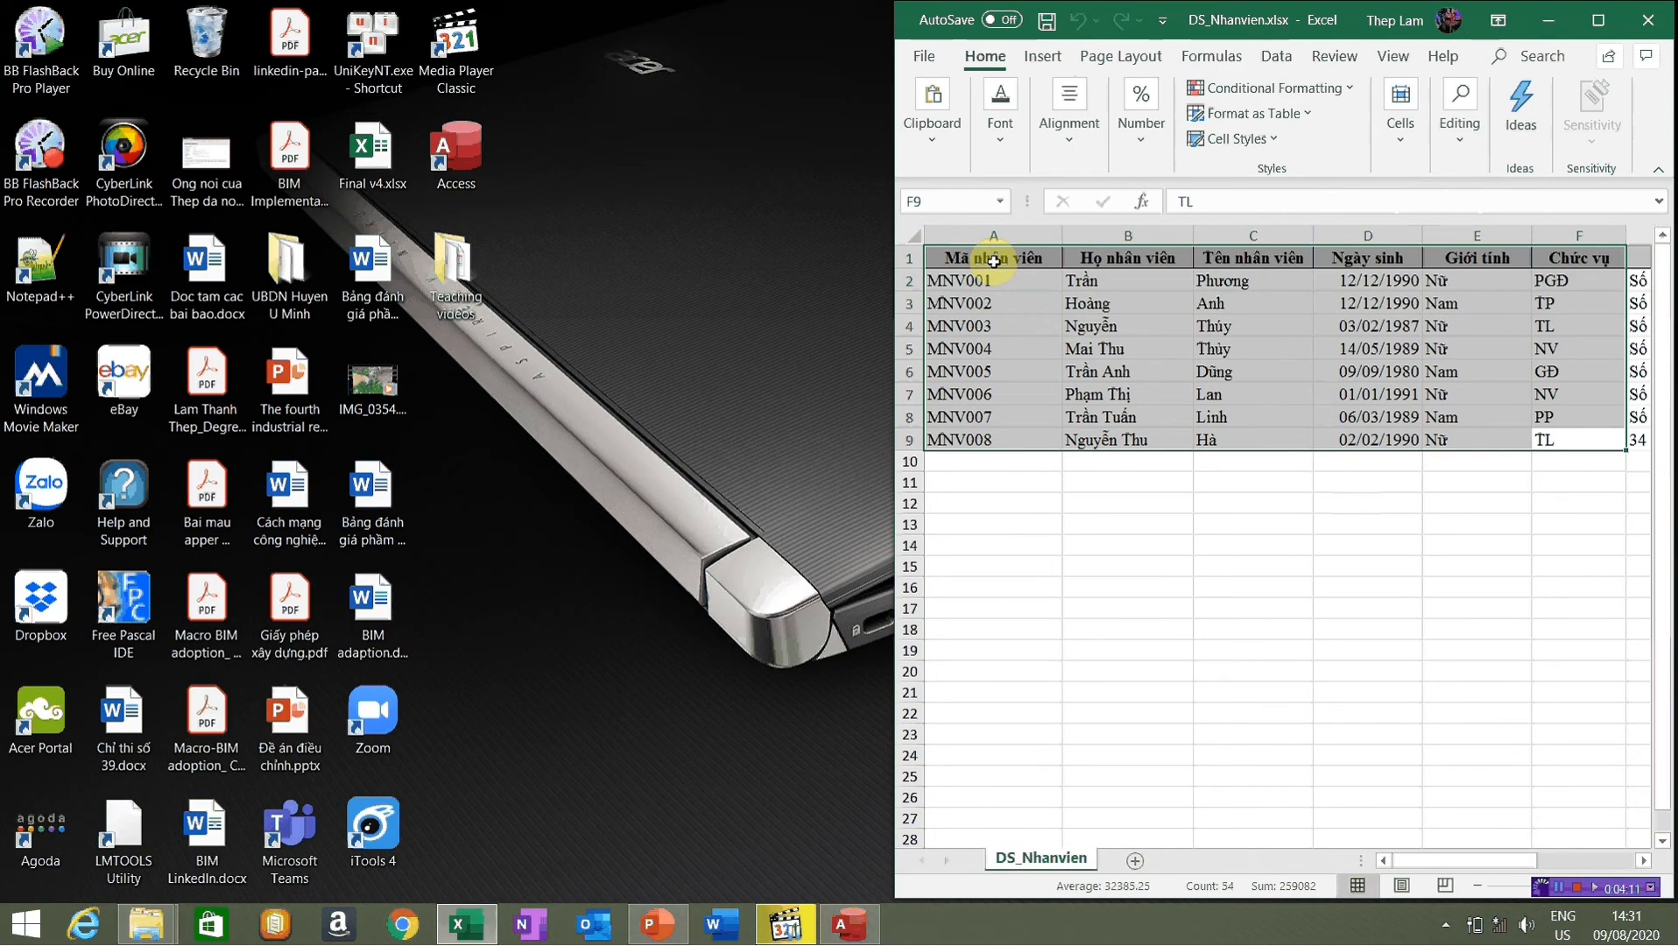
click(994, 261)
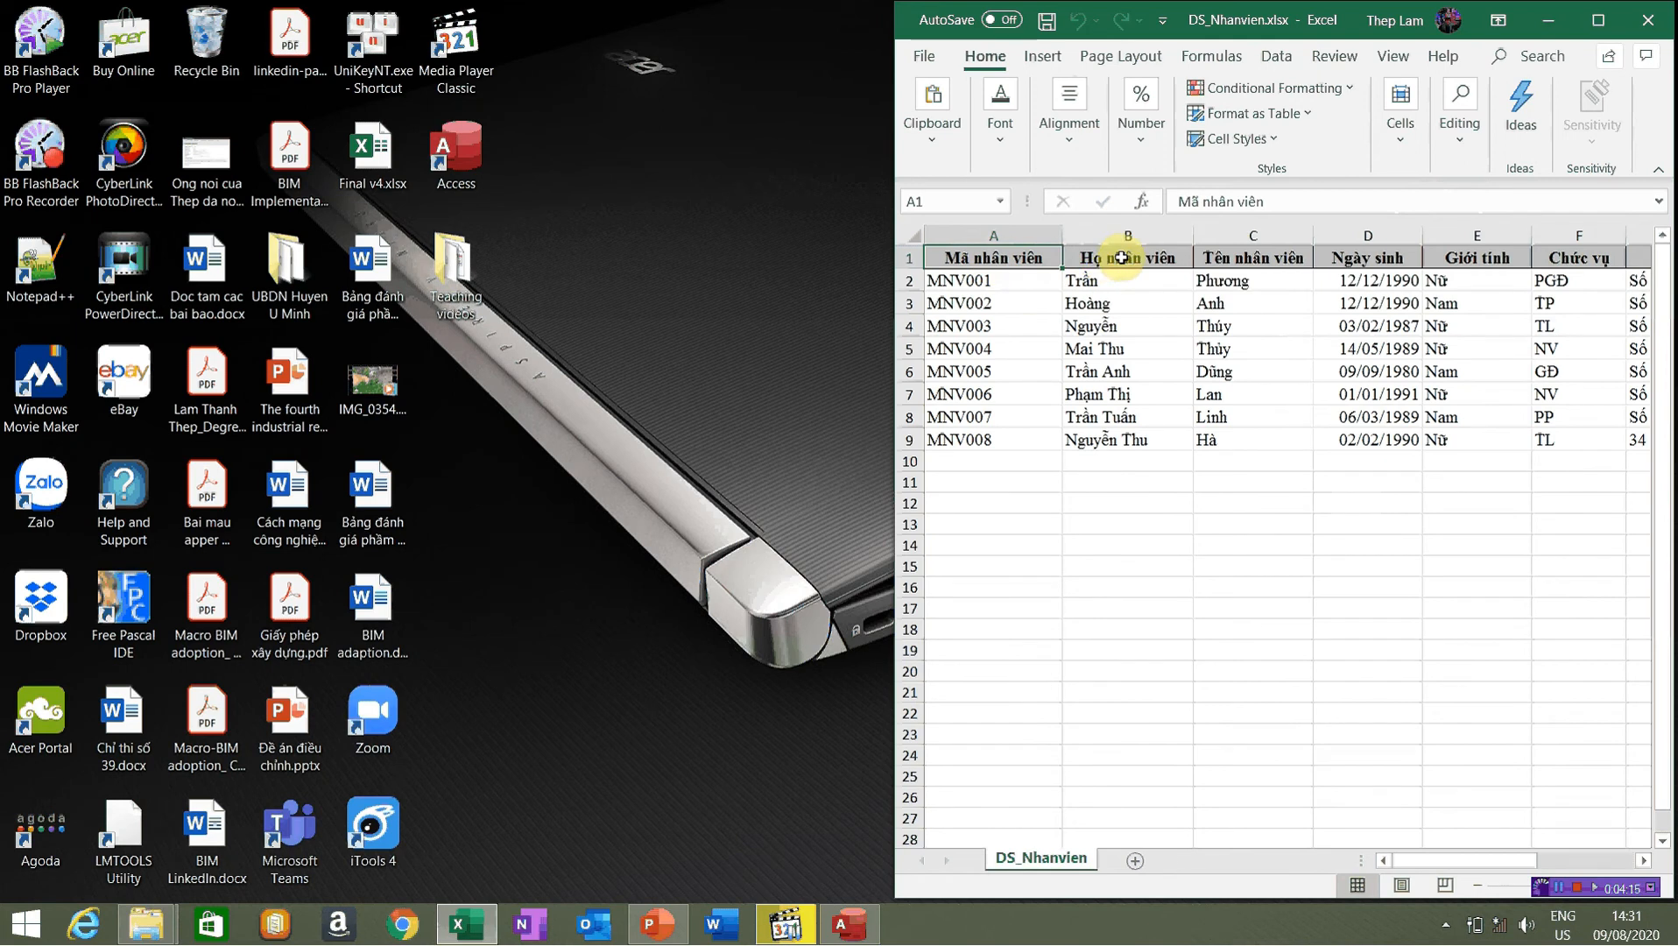
click(1139, 260)
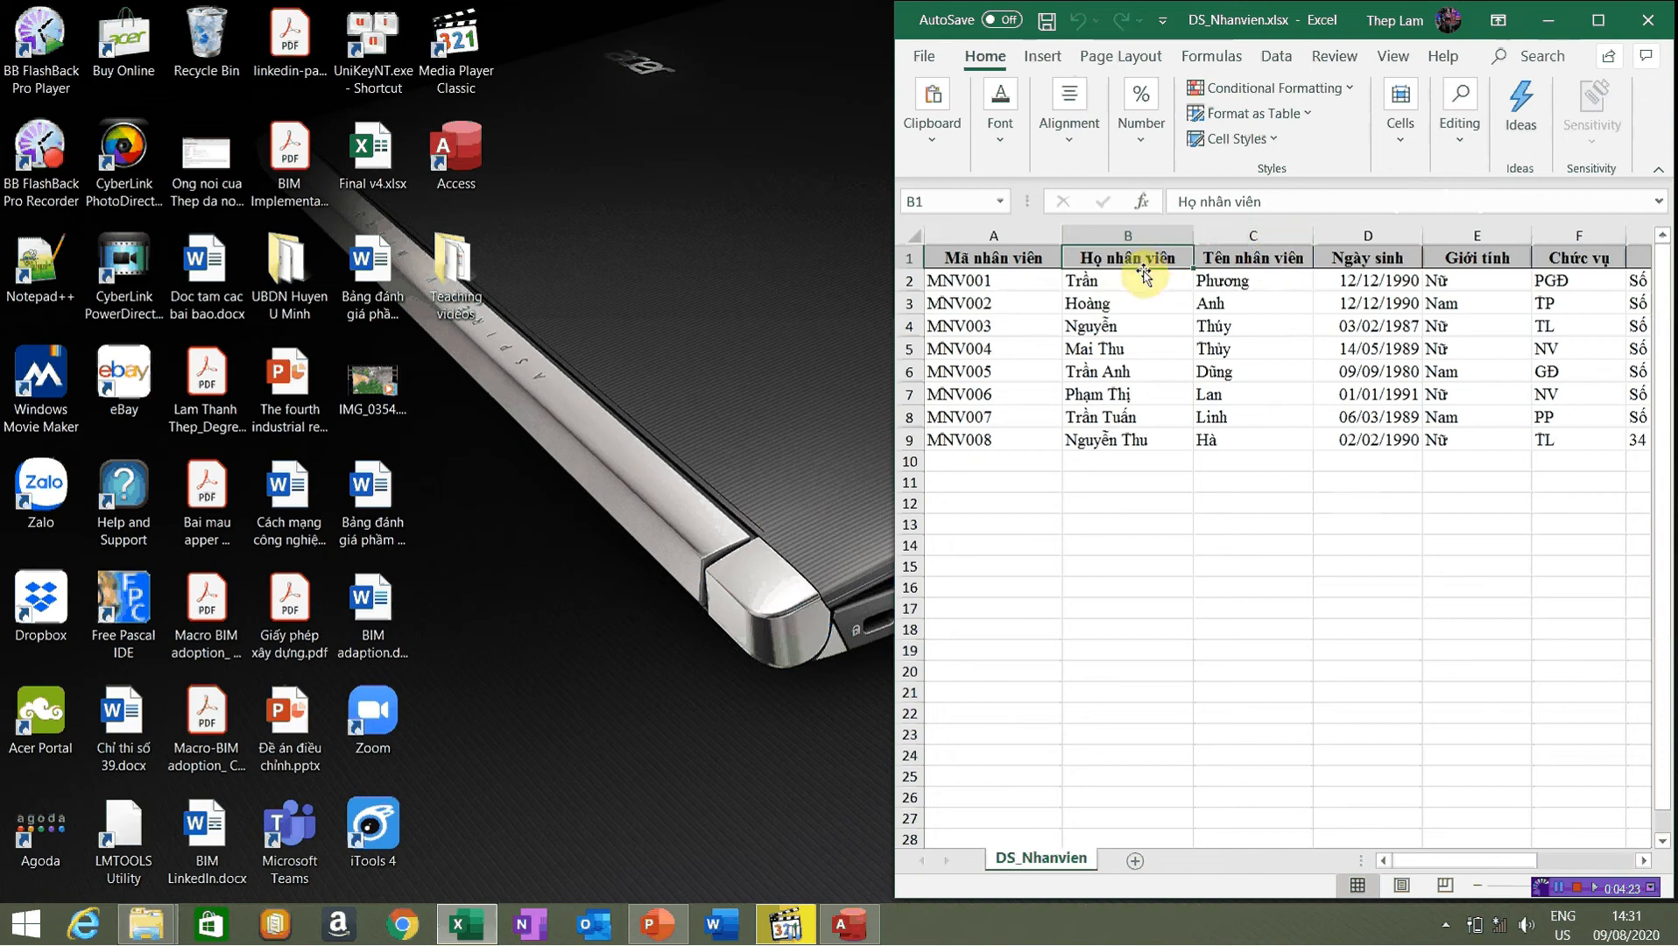
click(1388, 259)
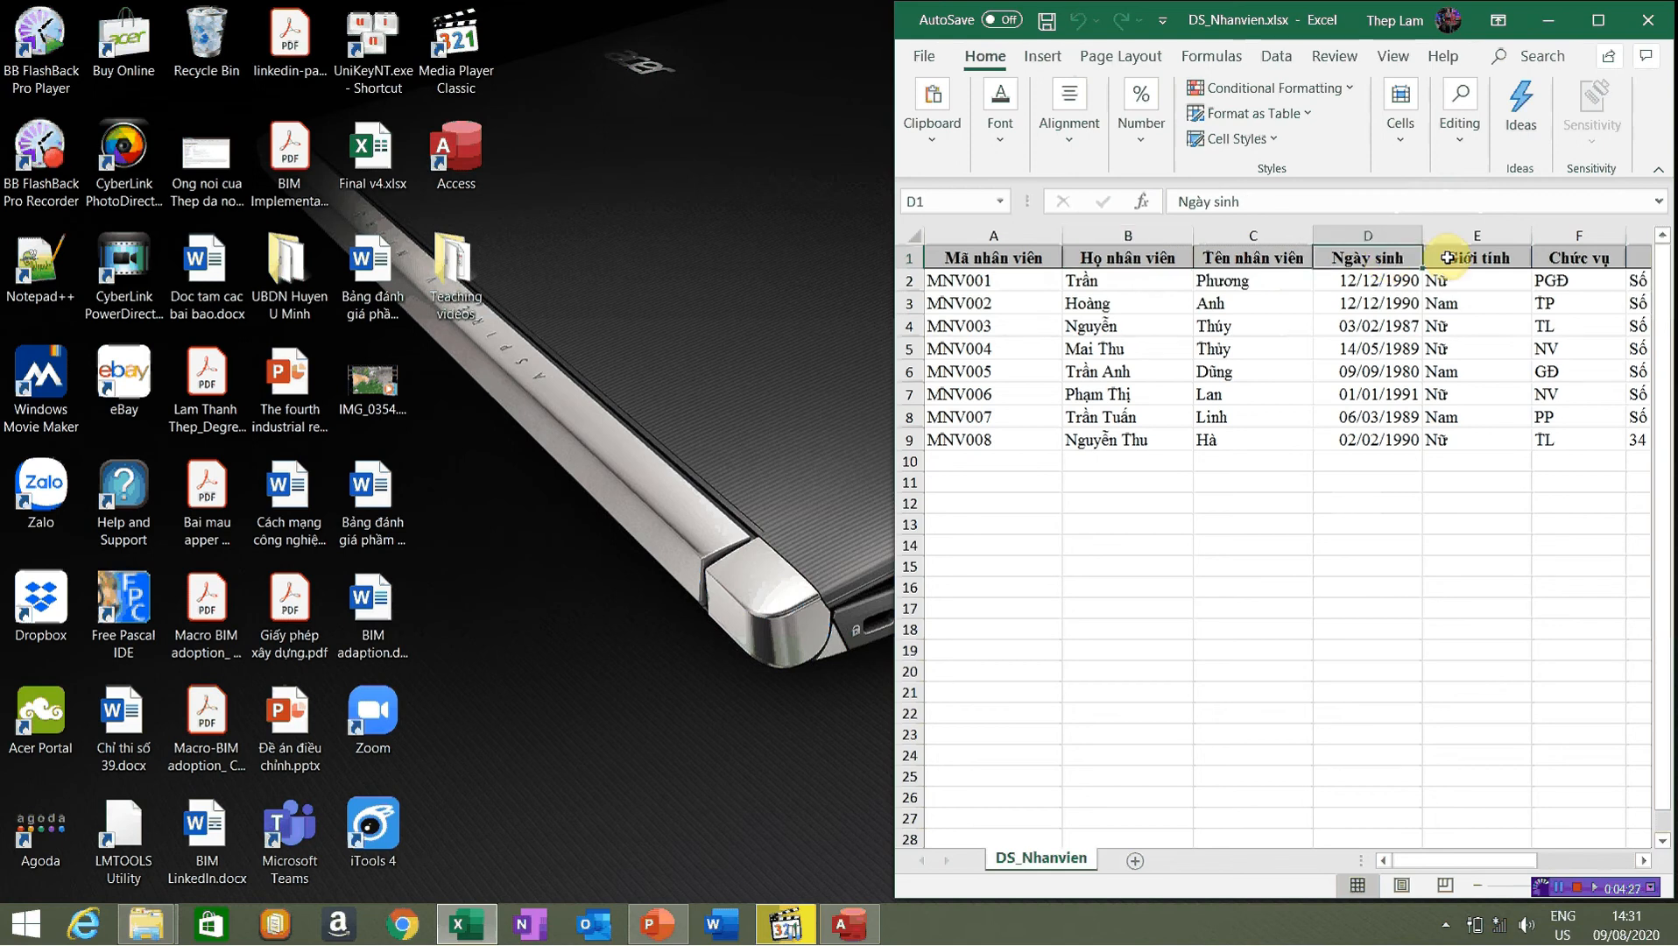
click(1494, 258)
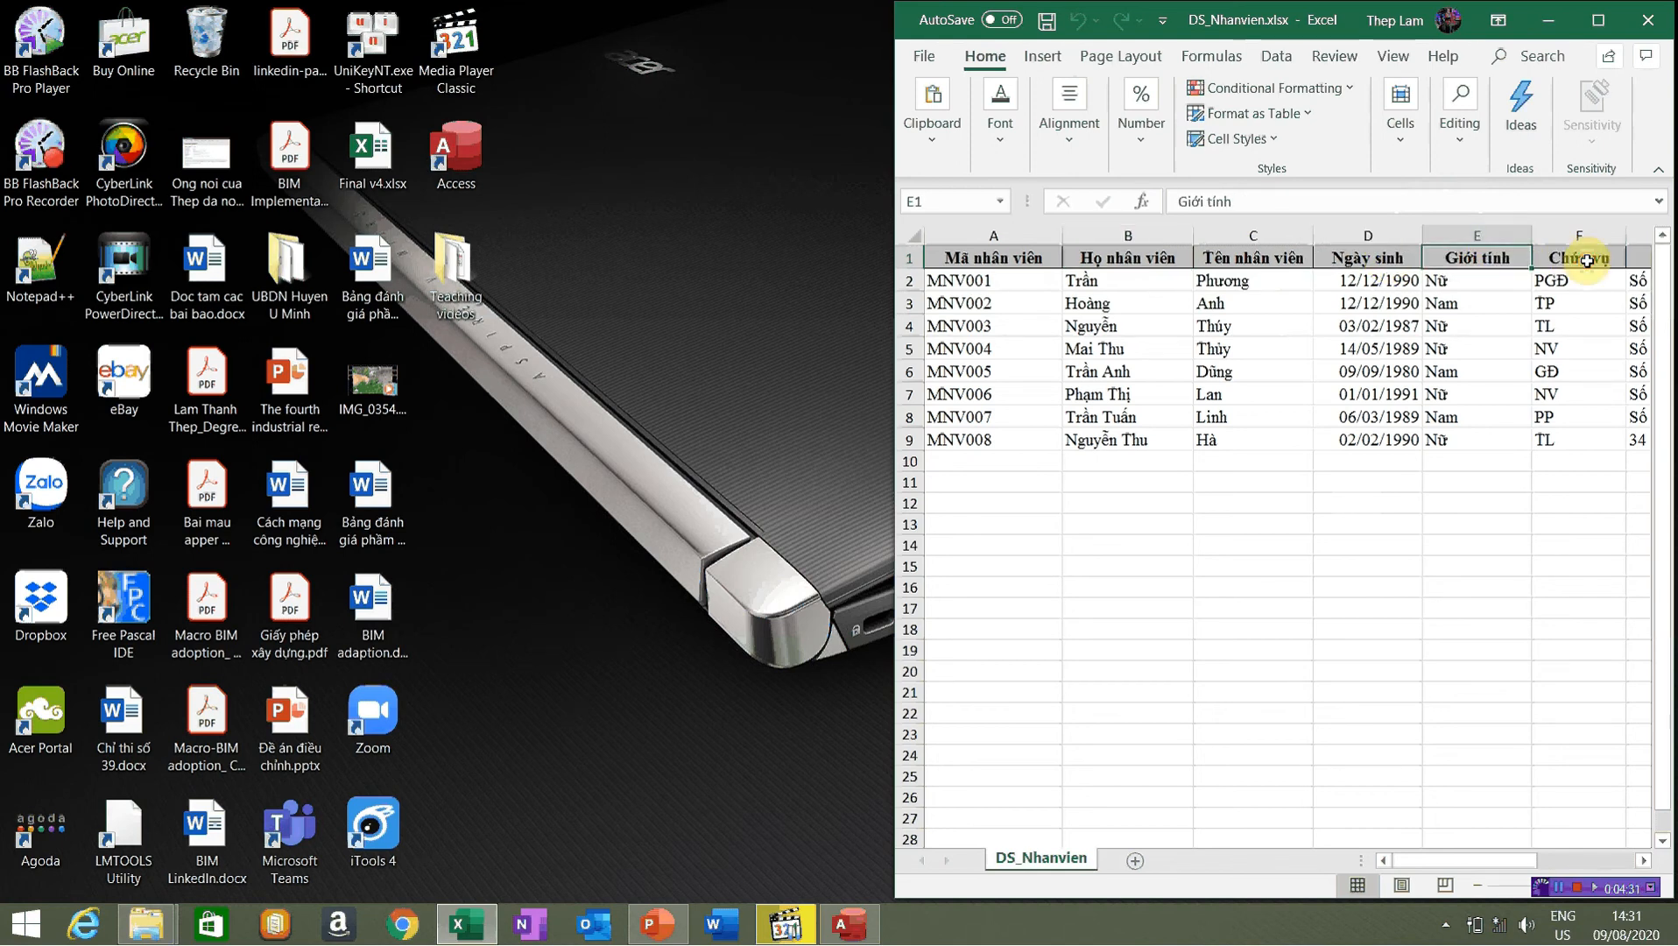
click(1587, 260)
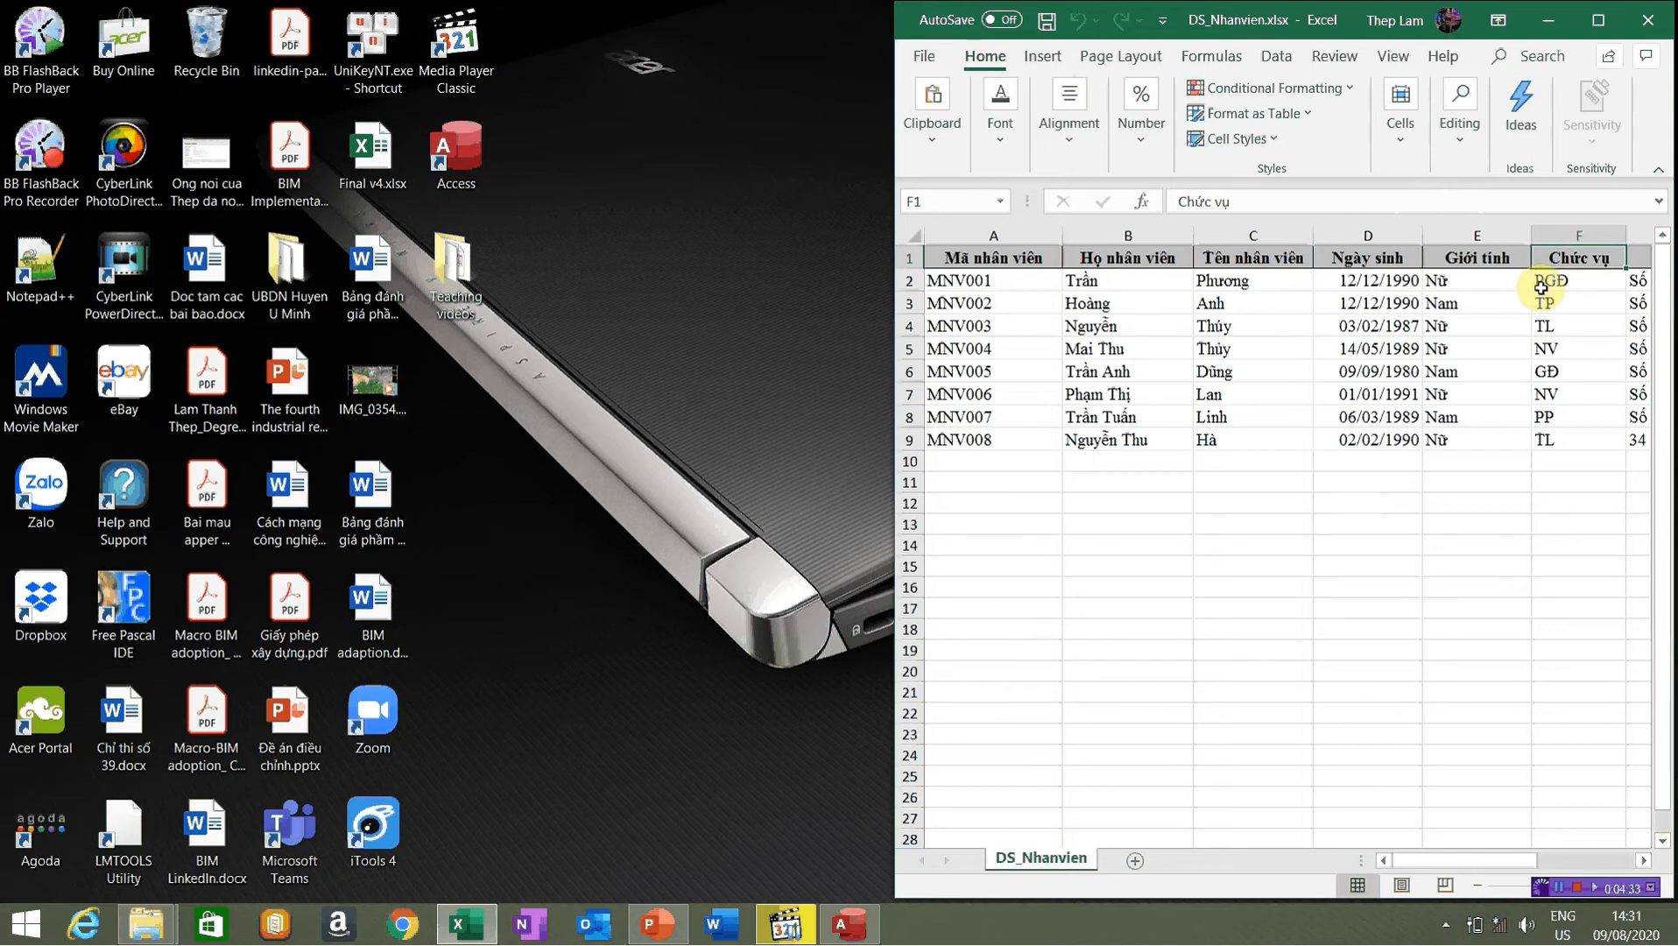
click(841, 930)
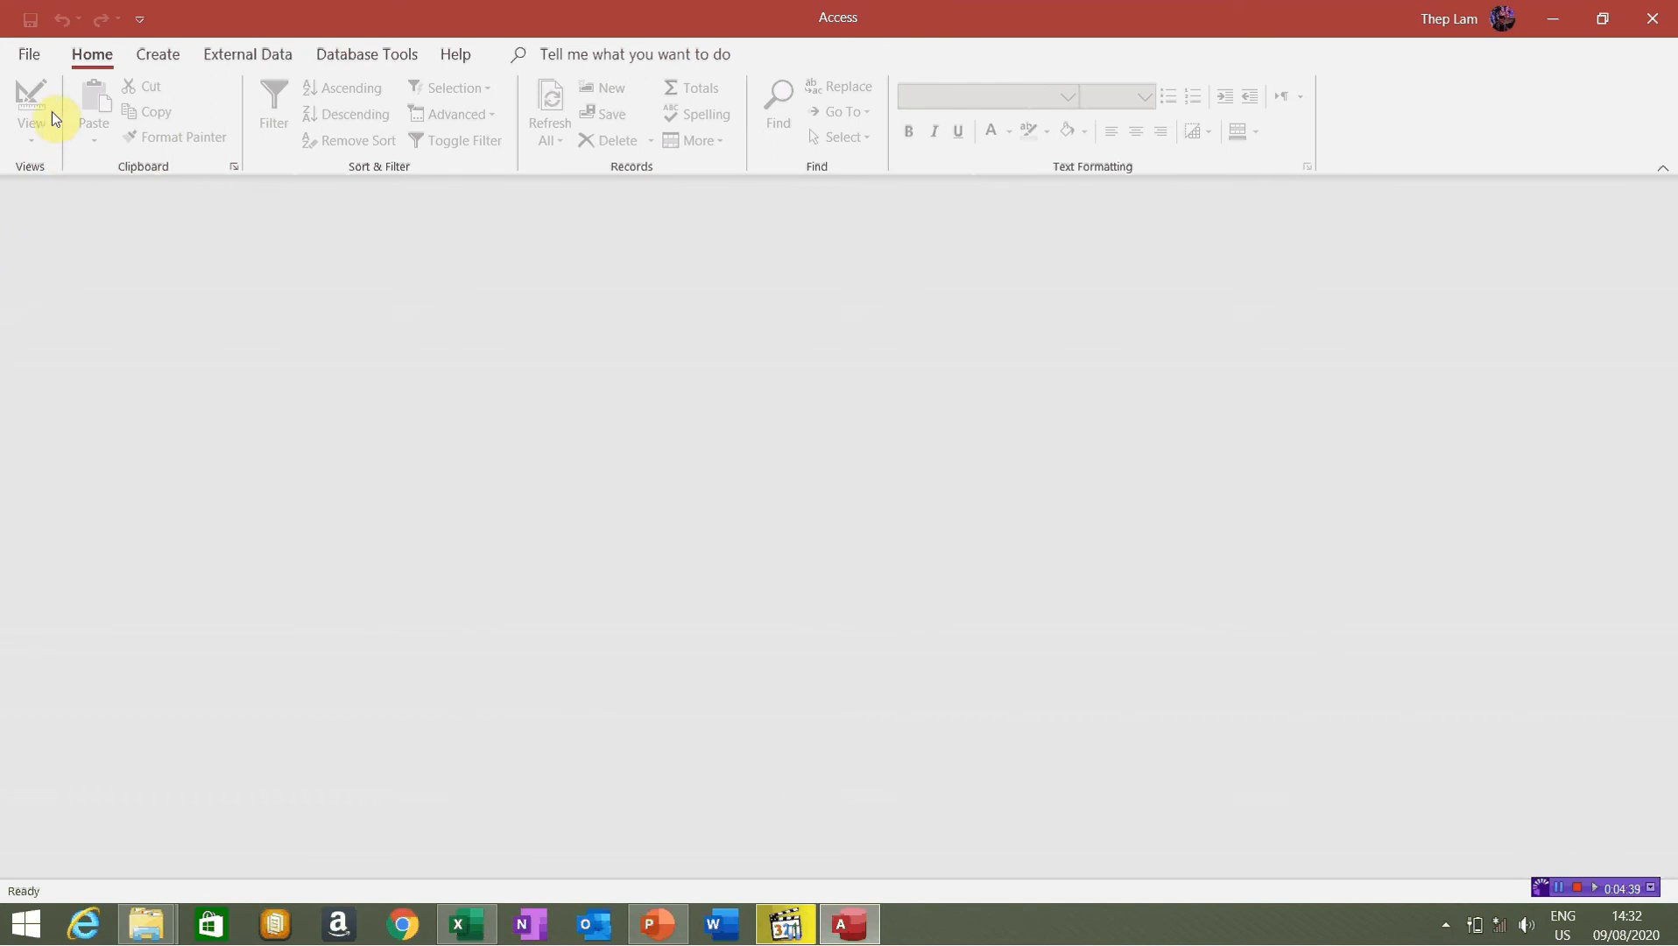
Start a new blank database from Access's File > New page
click(29, 56)
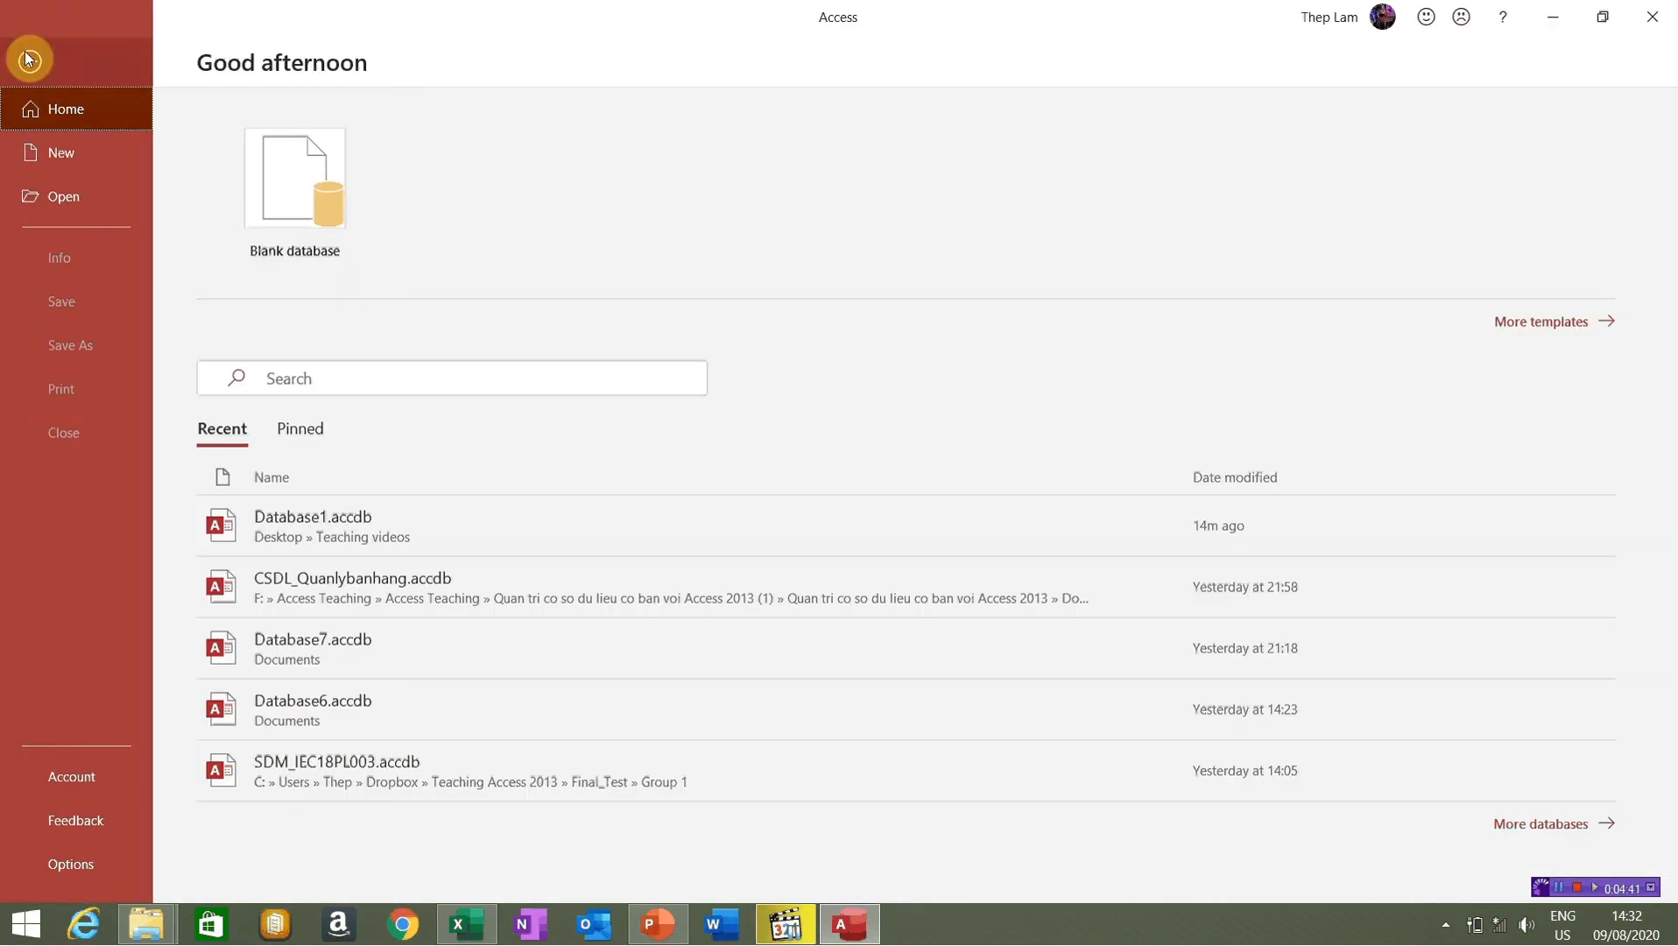
click(121, 158)
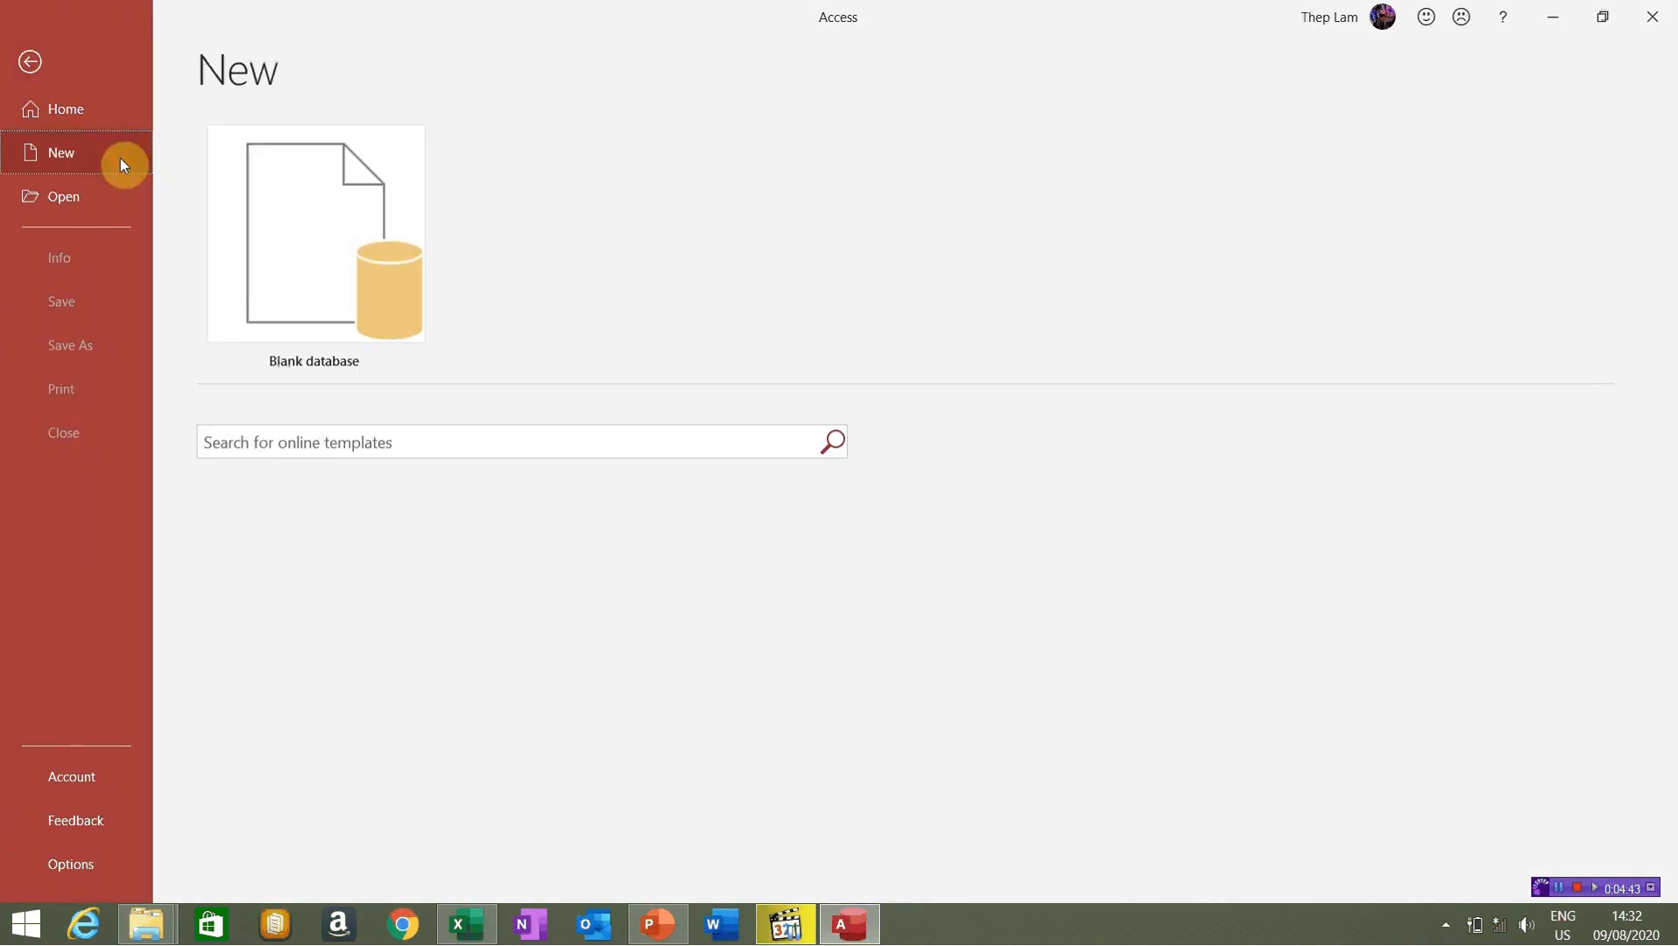
click(299, 226)
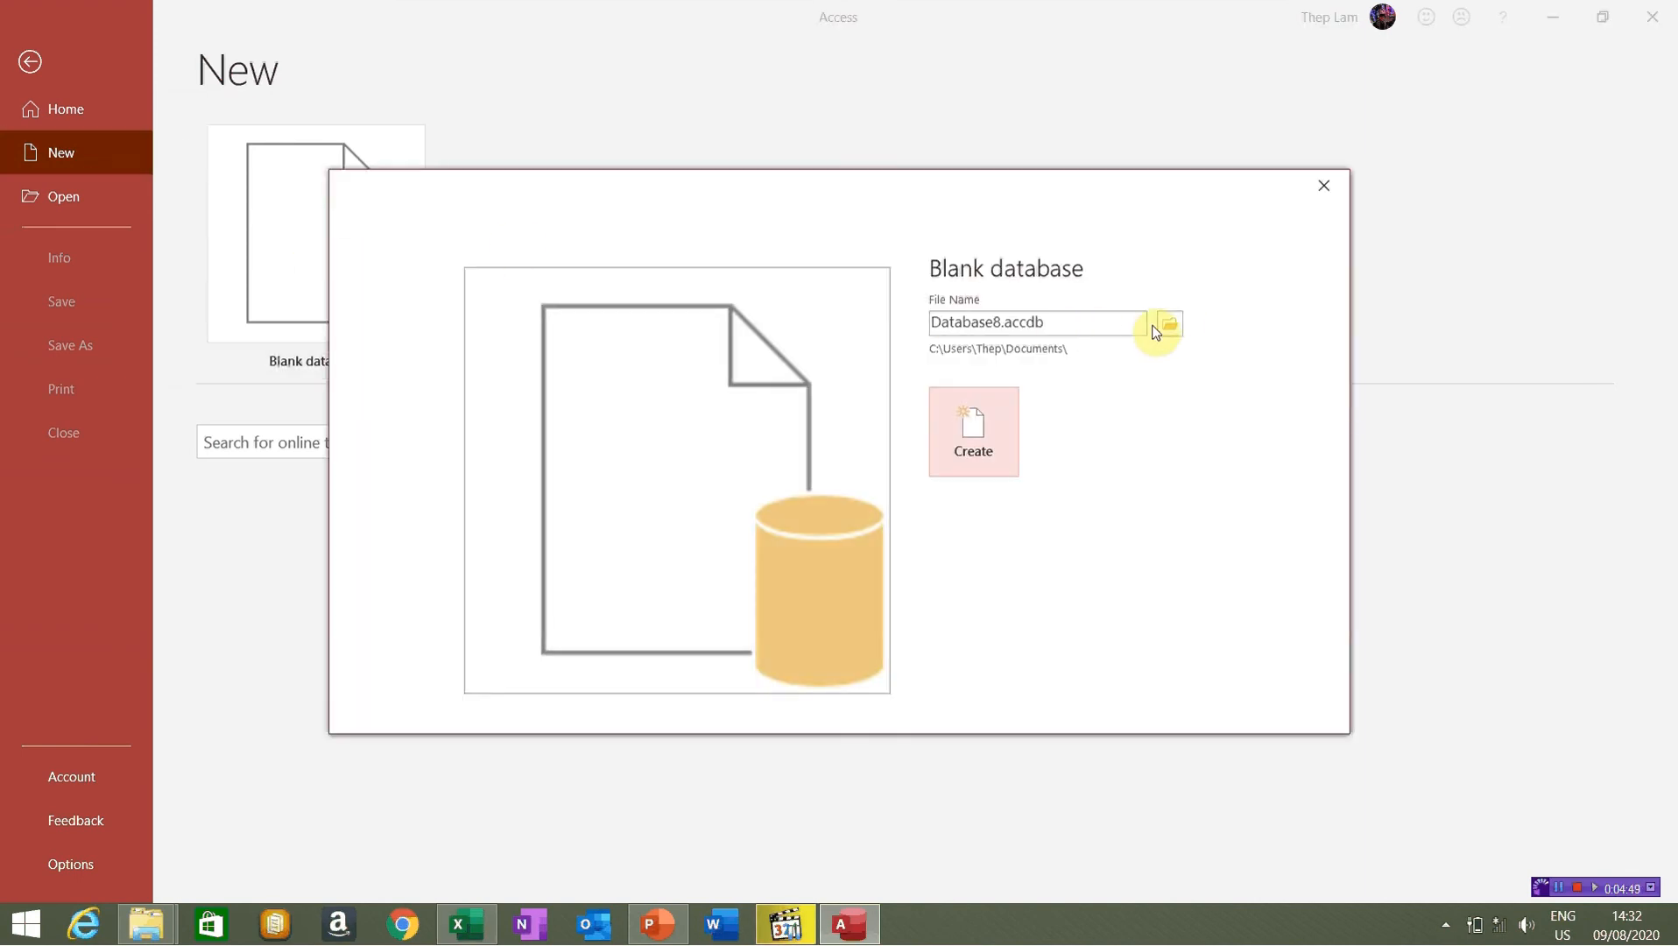
Place the database in the Desktop's Teaching videos folder and name it Database02.accdb
click(1174, 325)
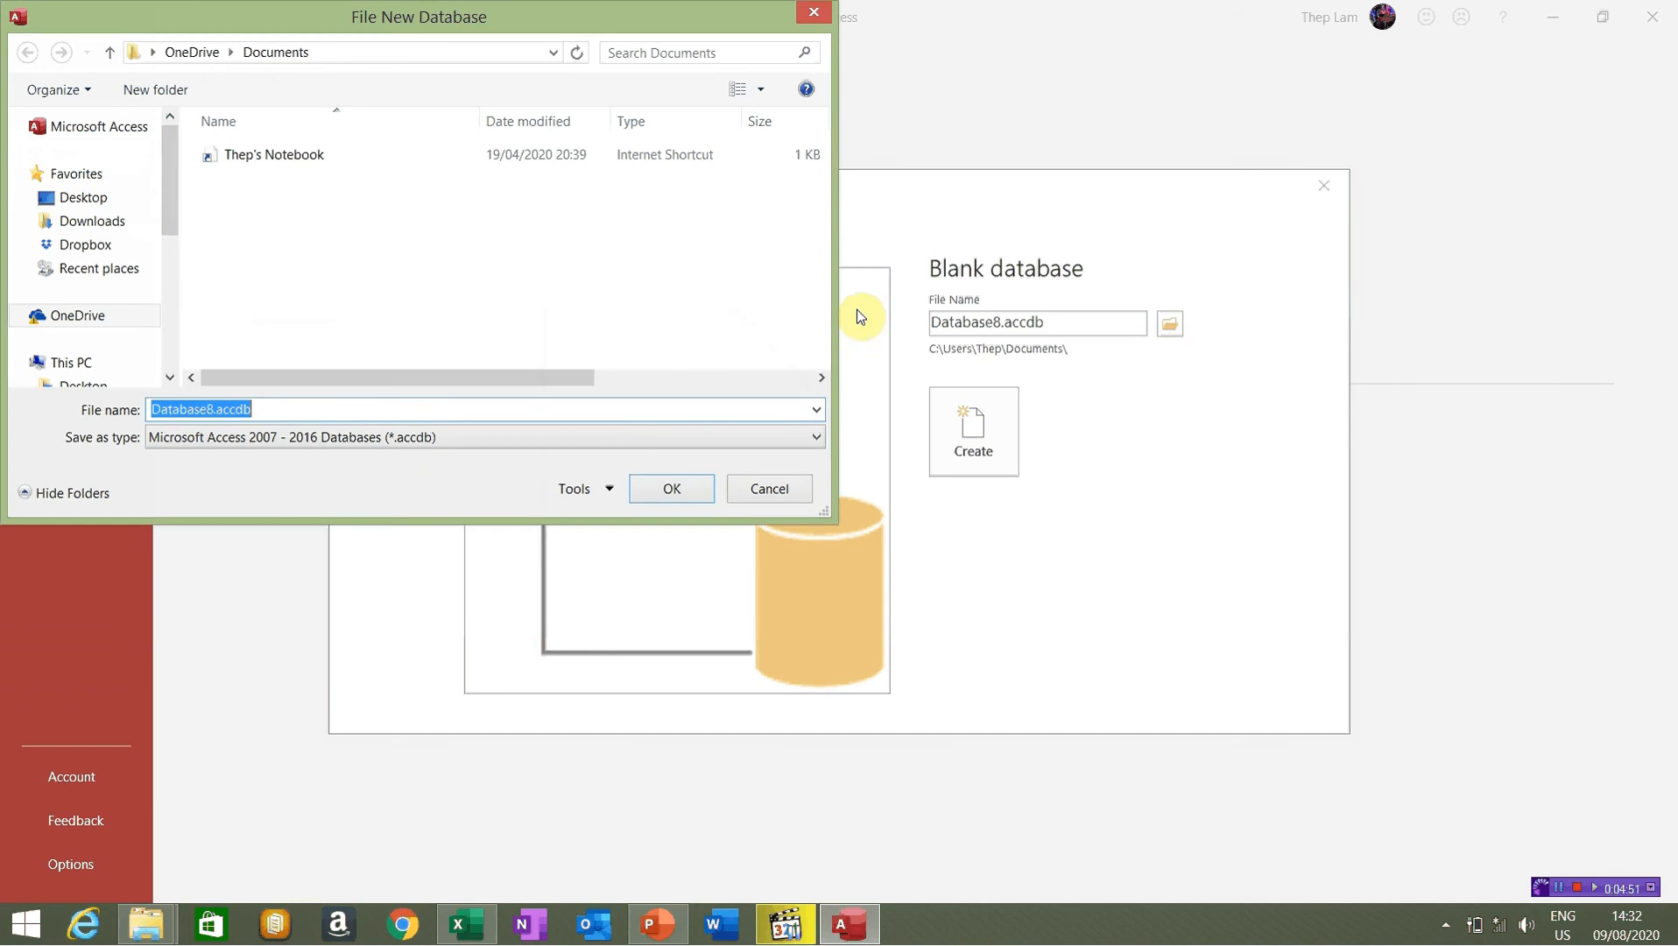
mouse_move(165, 180)
mouse_down()
mouse_move(170, 225)
mouse_move(188, 179)
mouse_up()
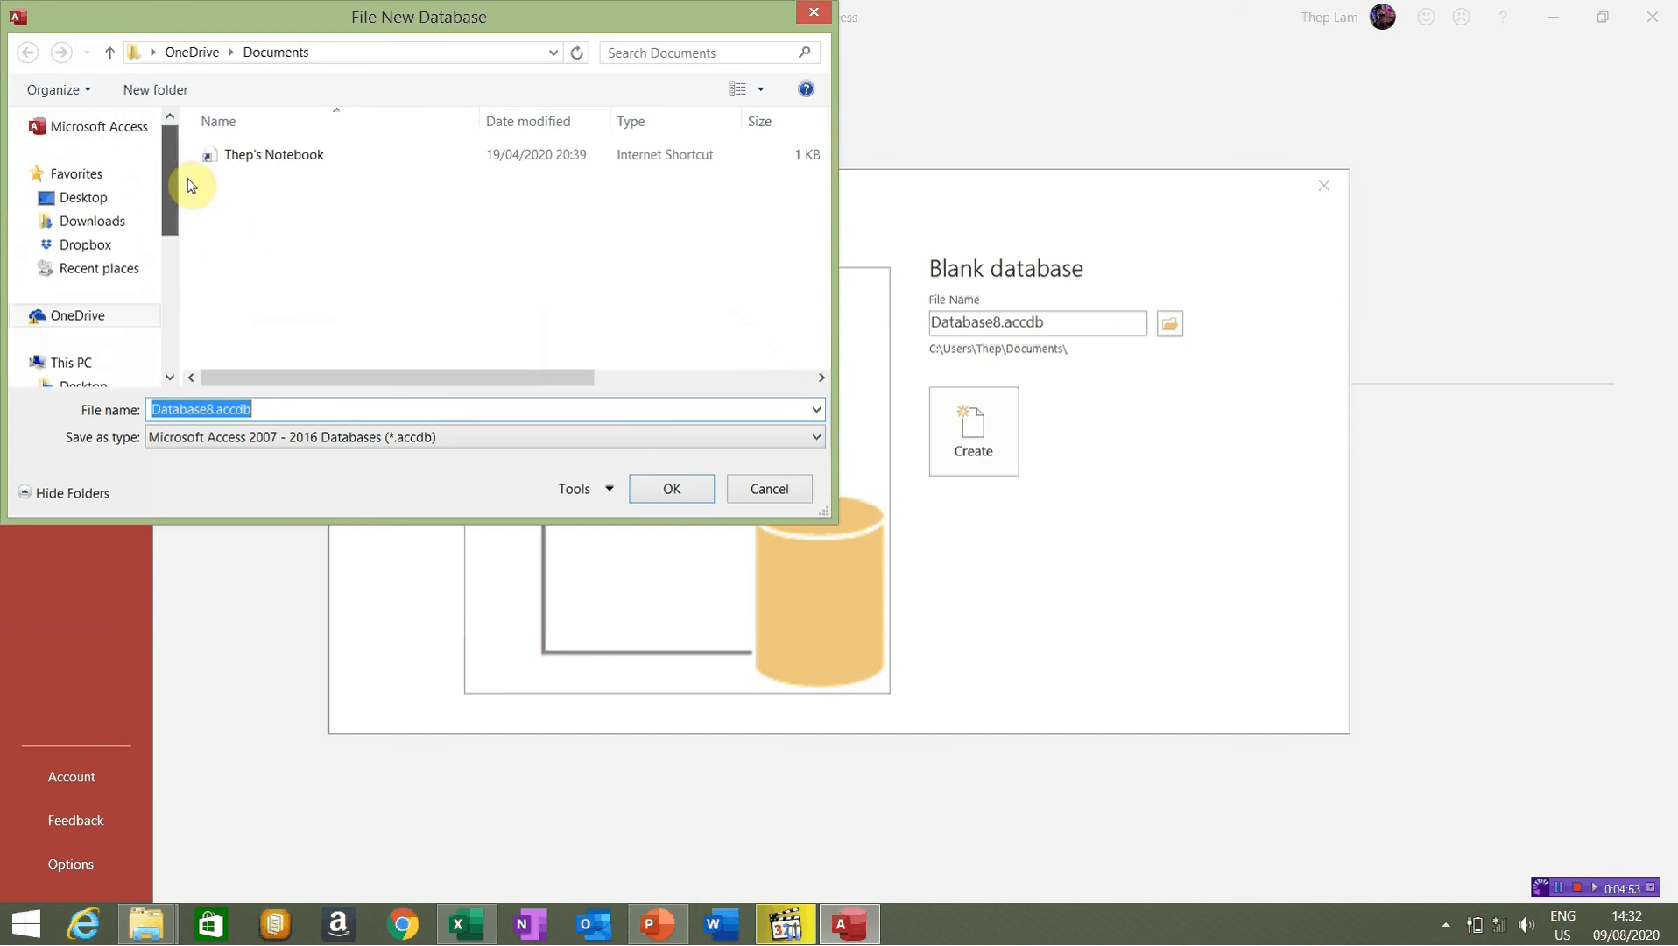
click(83, 197)
click(491, 257)
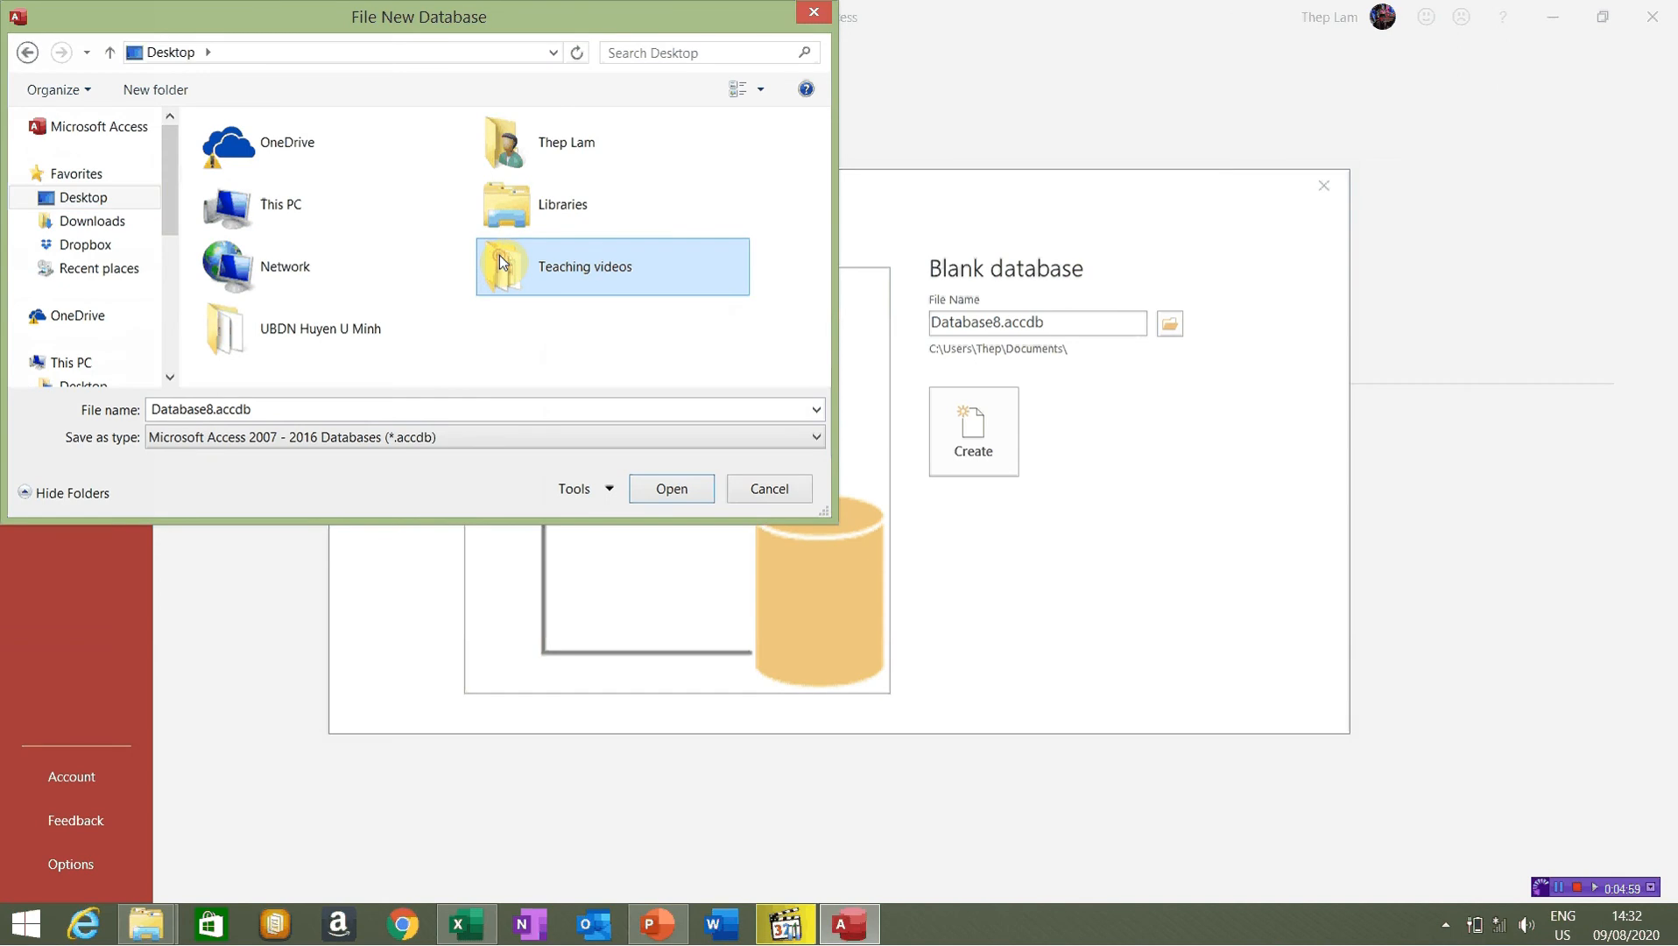
double_click(502, 261)
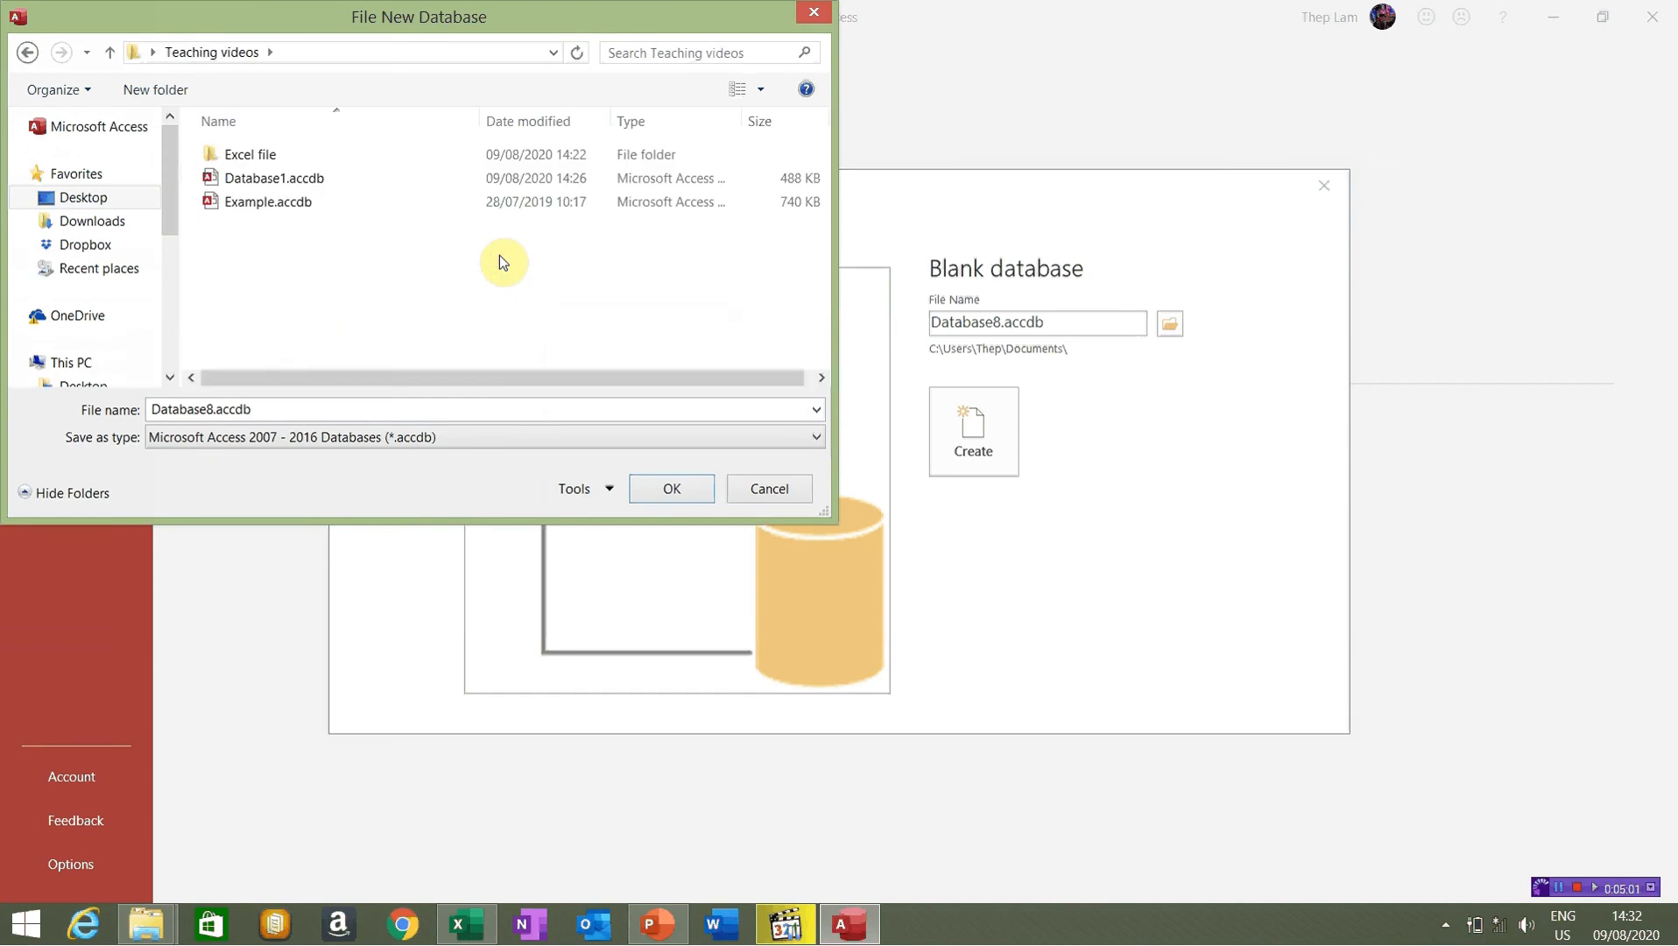
click(212, 412)
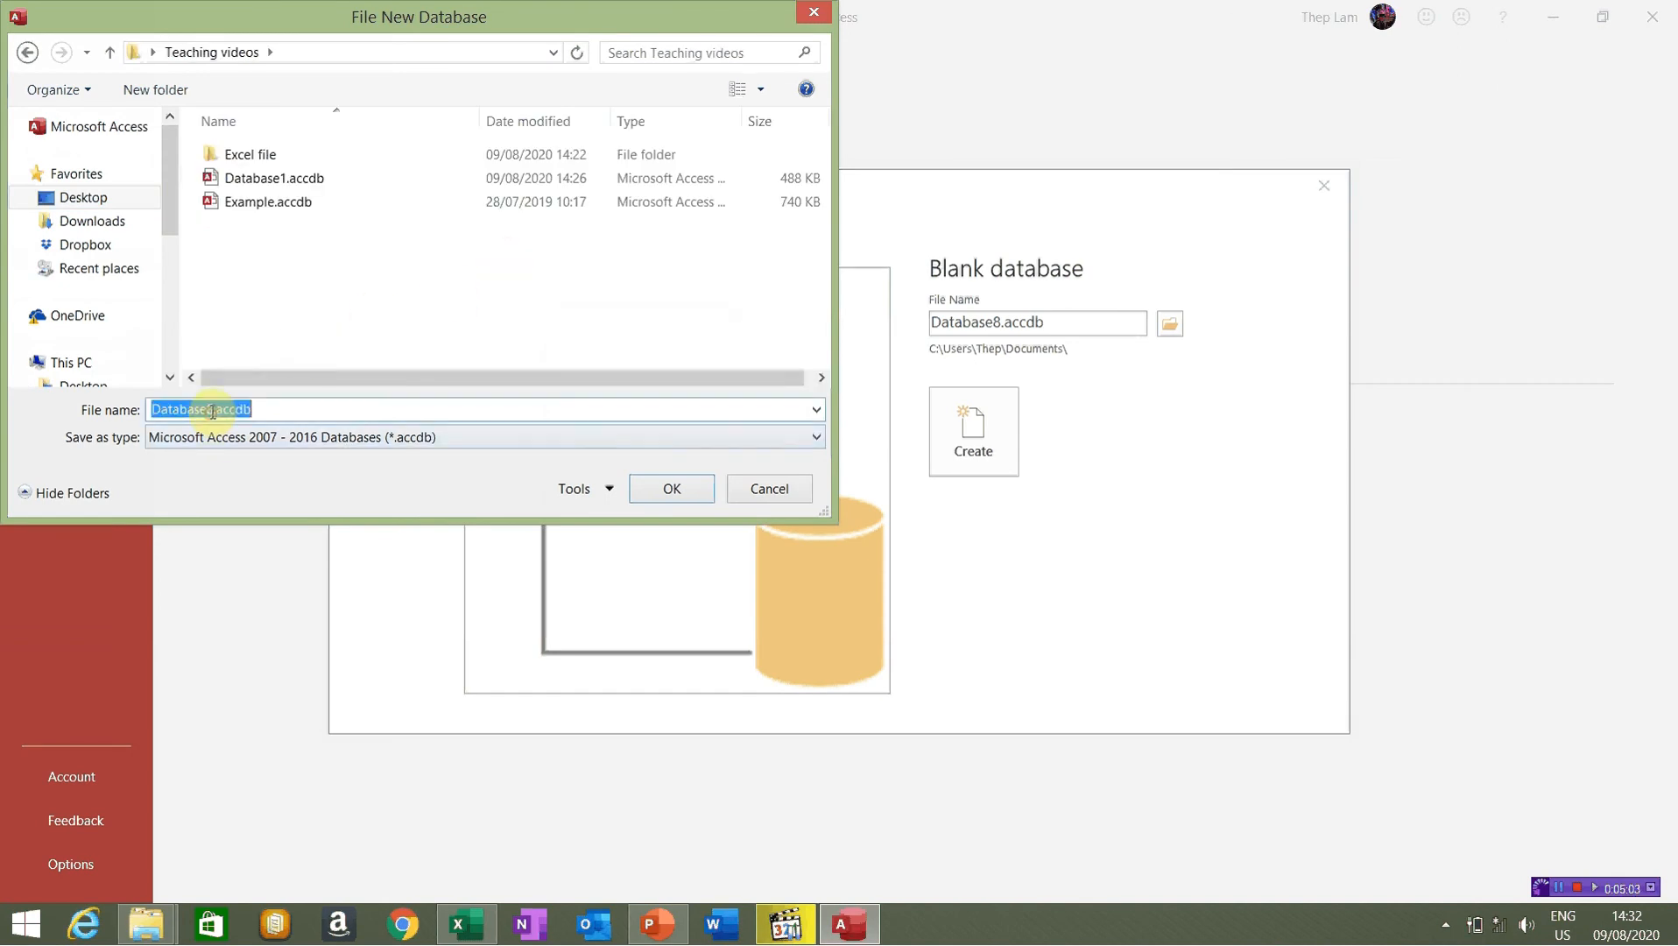
click(212, 410)
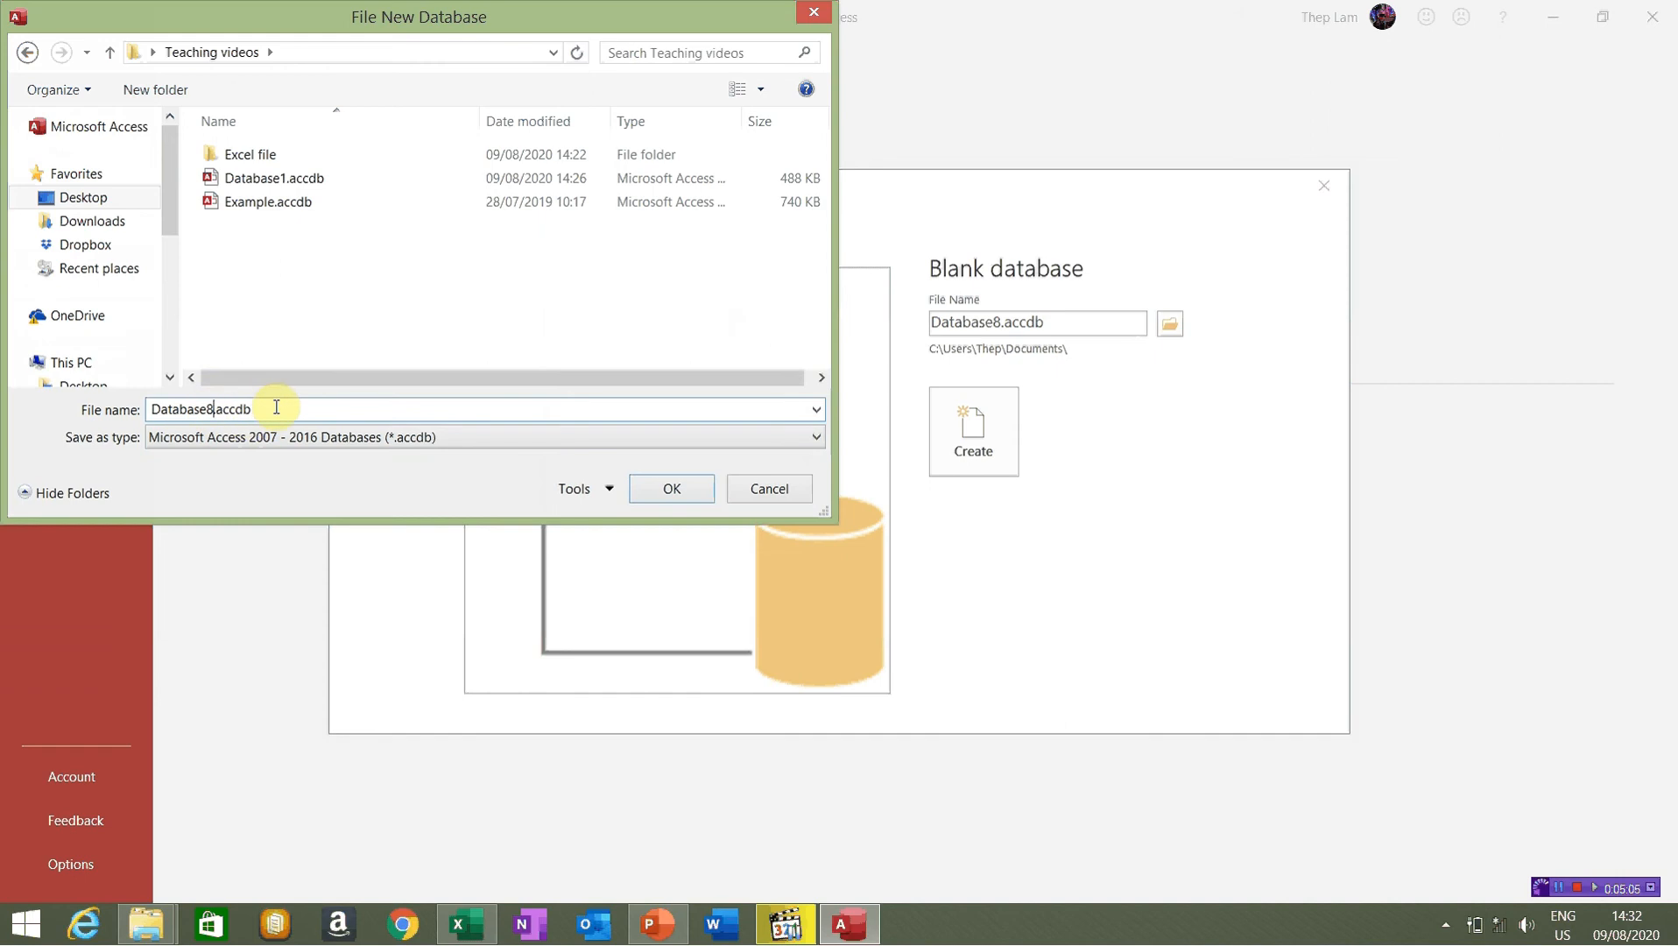
key(BackSpace)
text(02)
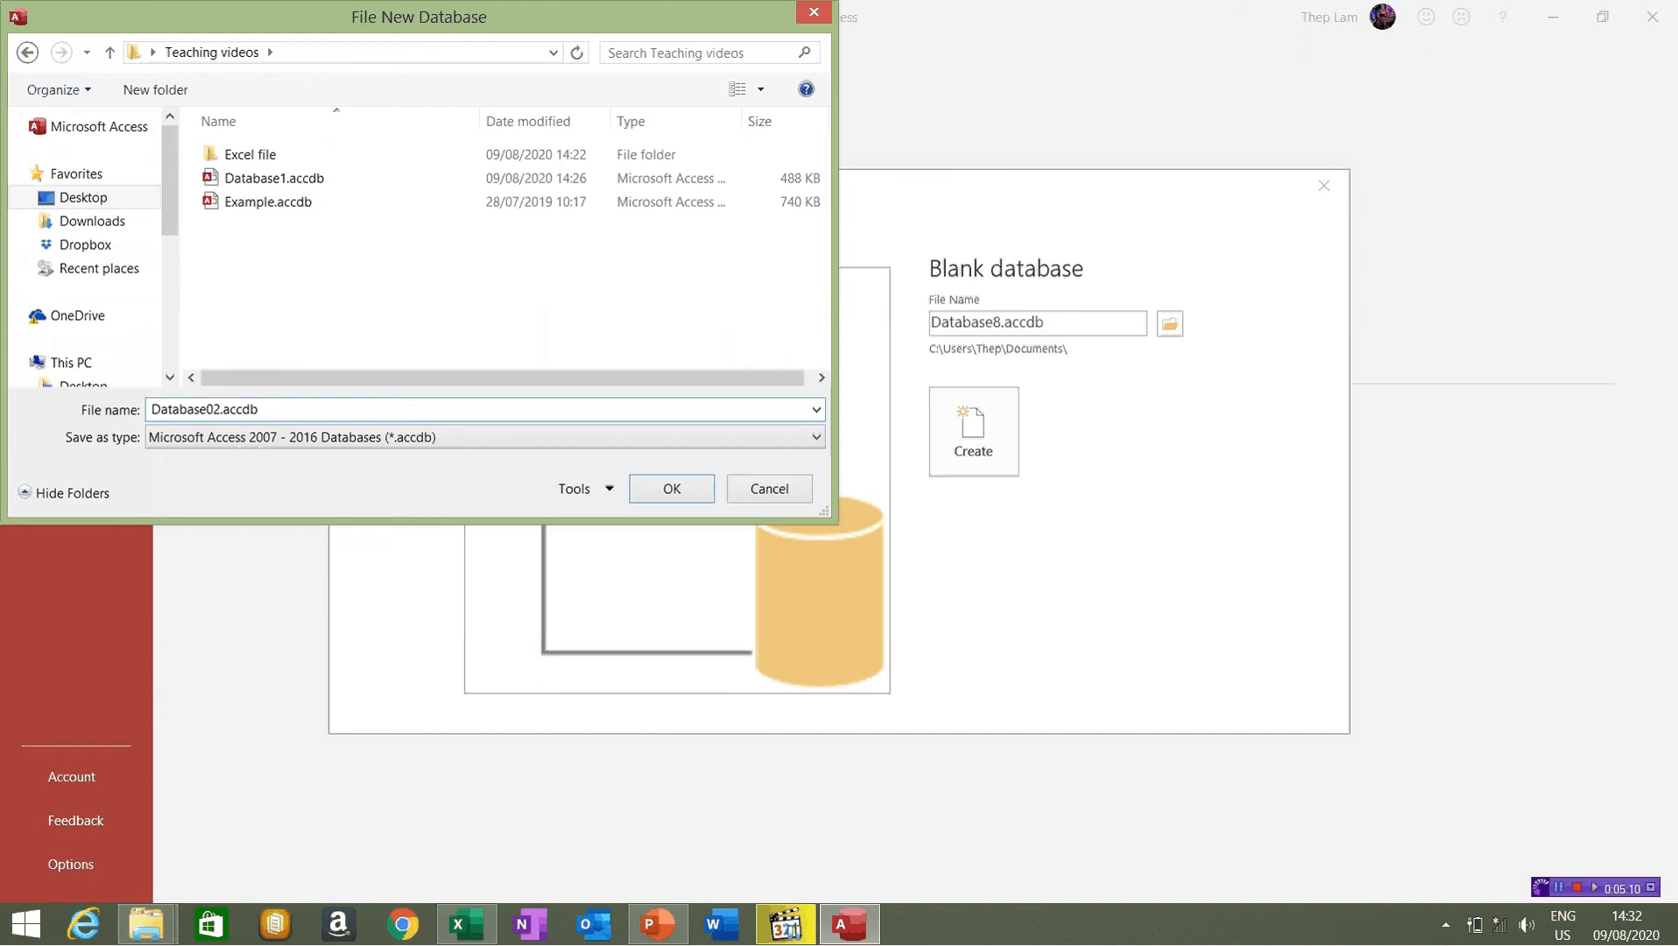
click(667, 487)
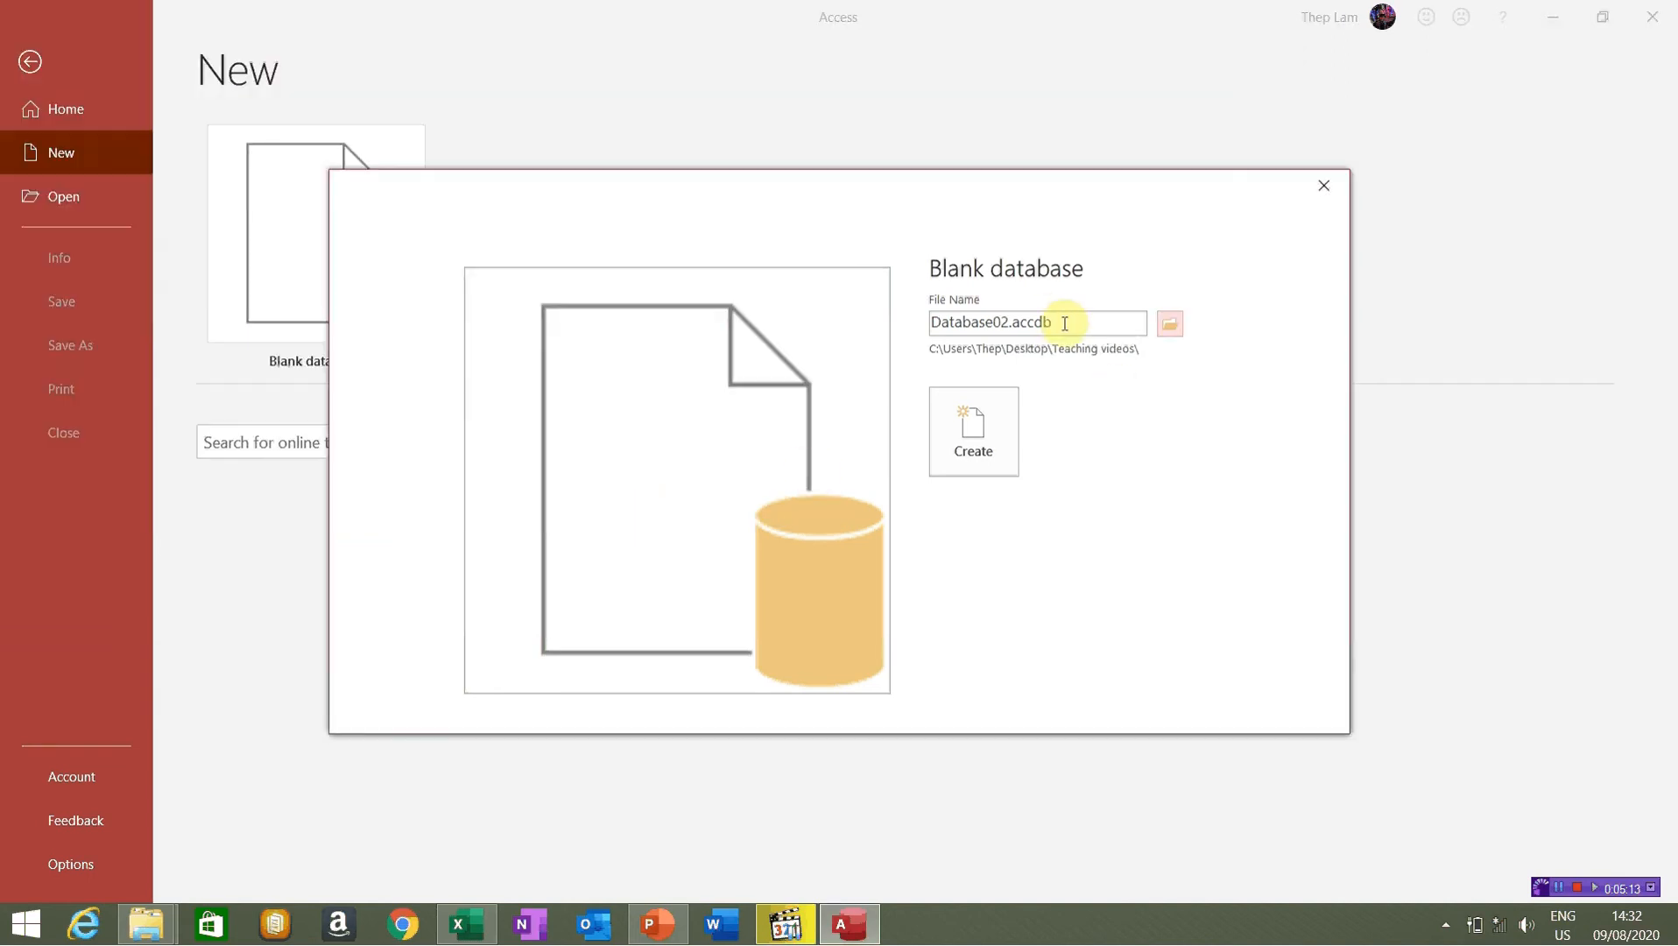
Create Database02 and examine Table1's ID column and its sort and filter options
click(988, 451)
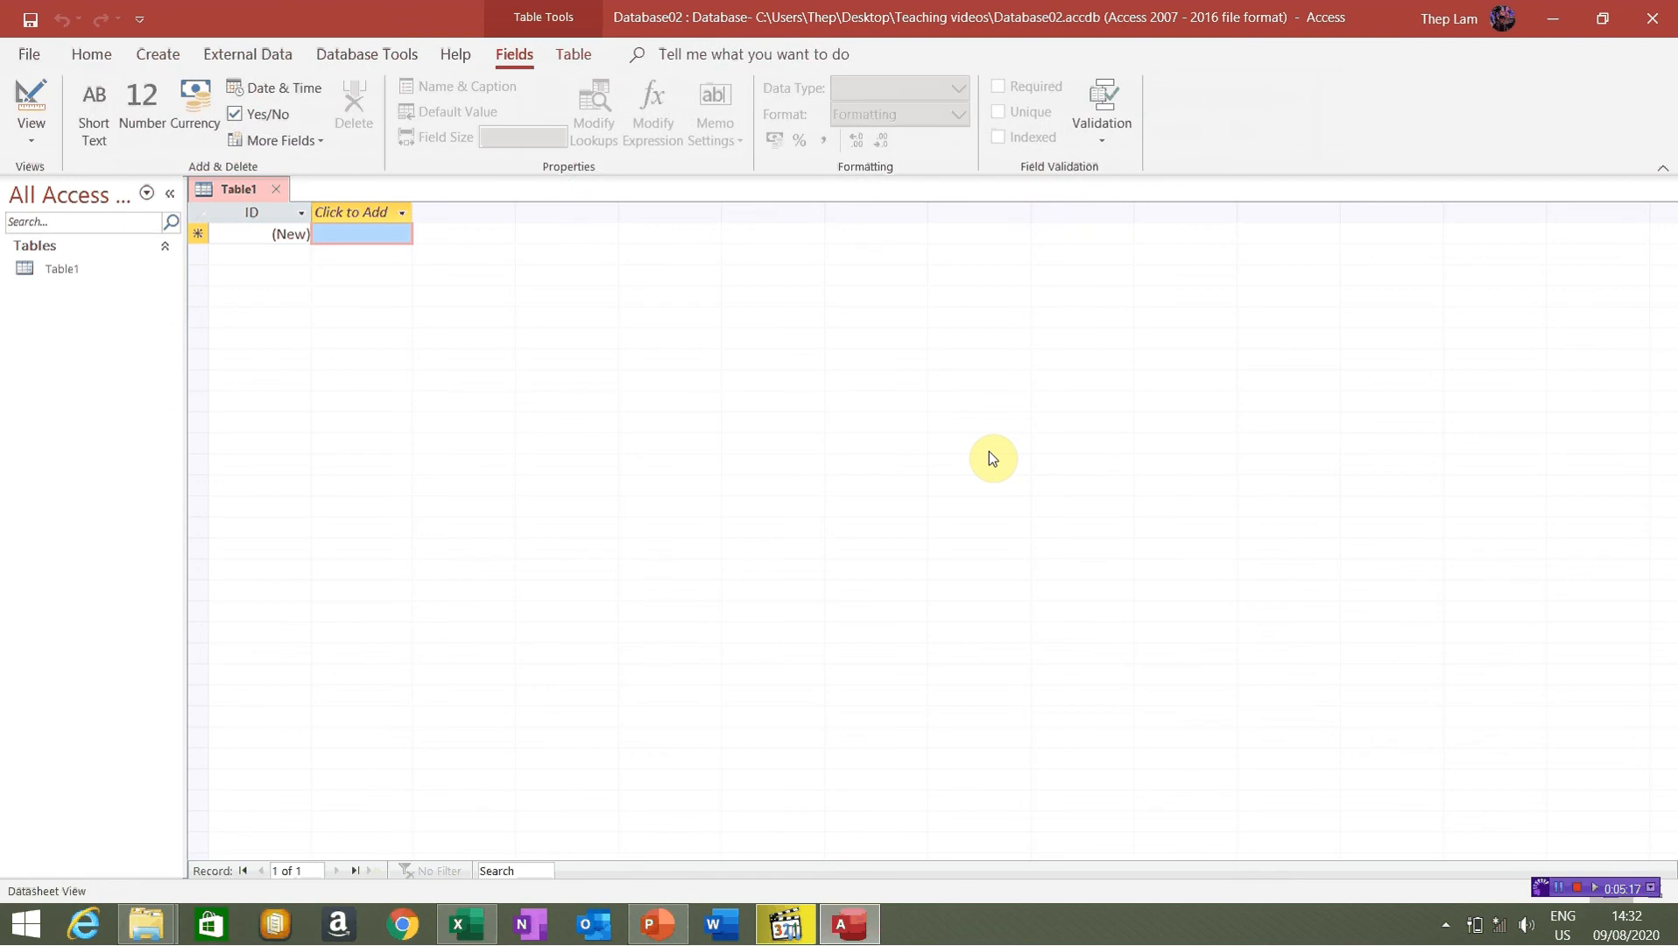
click(77, 277)
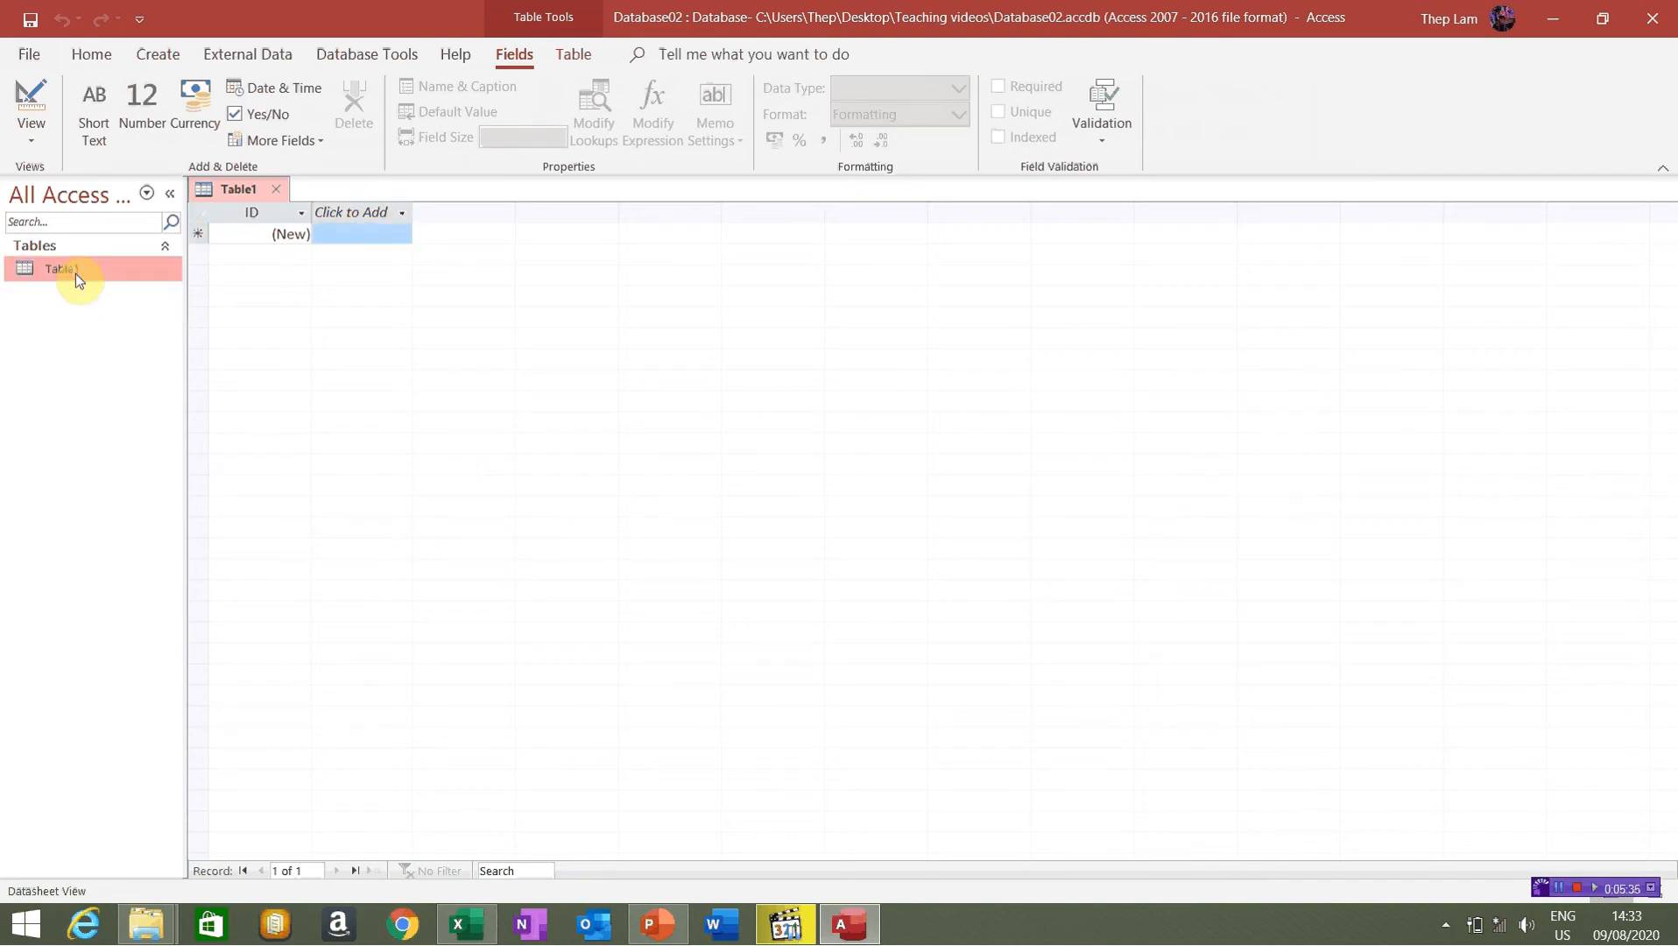
click(291, 211)
click(302, 213)
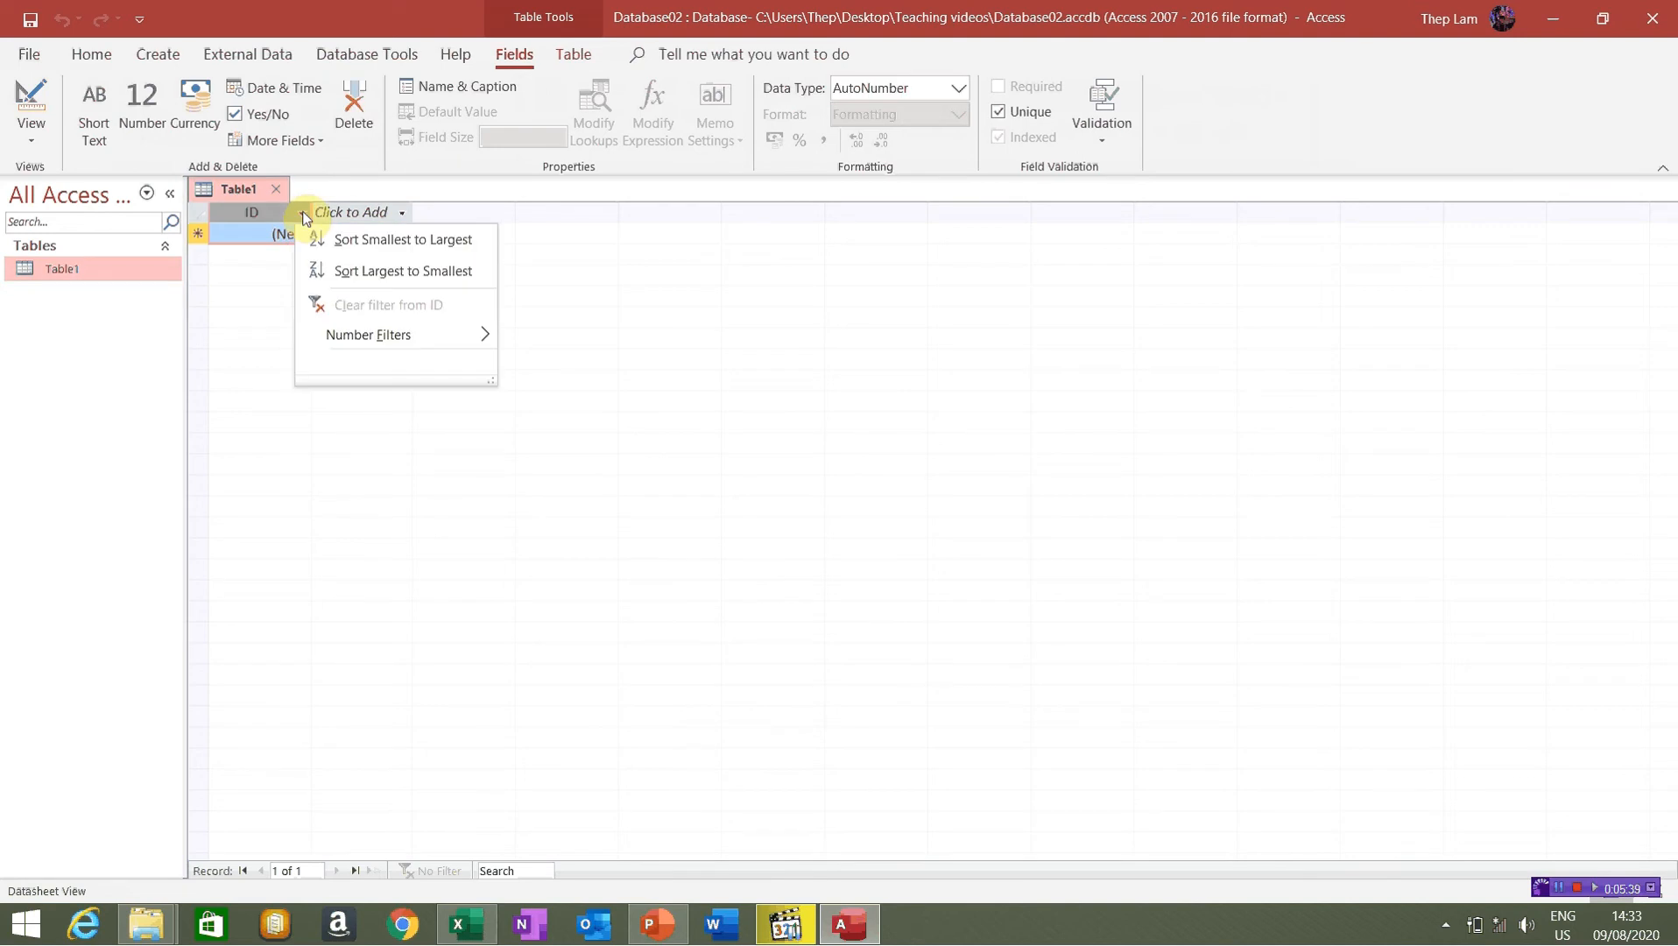
click(266, 223)
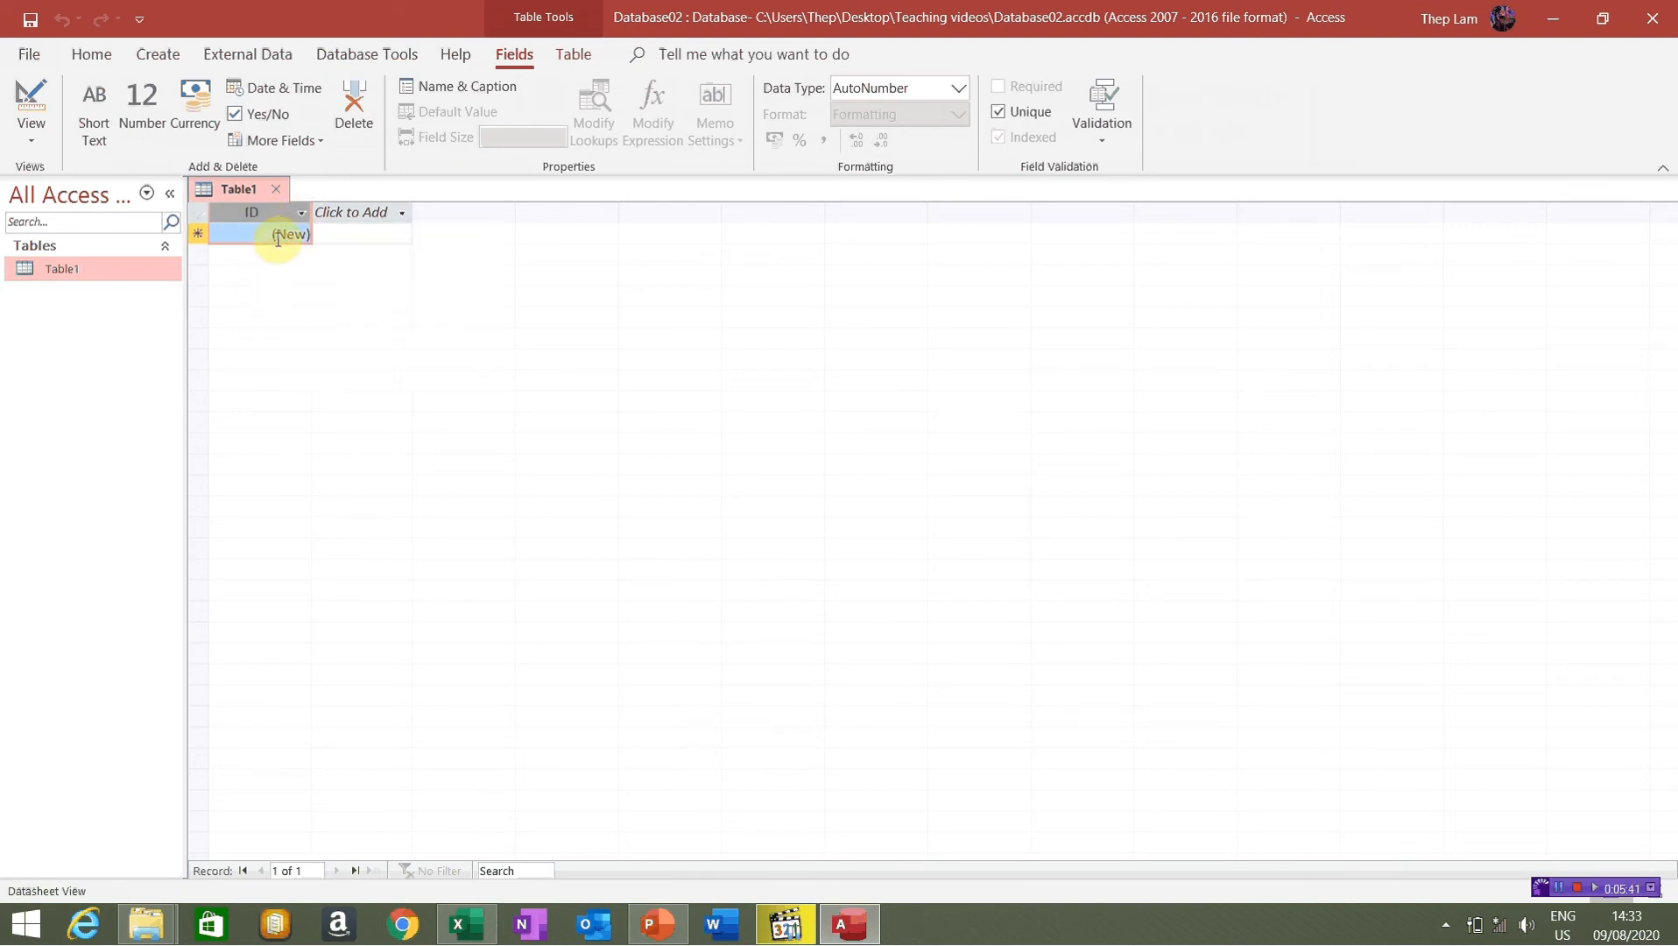
click(279, 236)
click(278, 212)
Browse the Click to Add data type list and the ID column's context menu
click(358, 215)
click(360, 216)
click(361, 216)
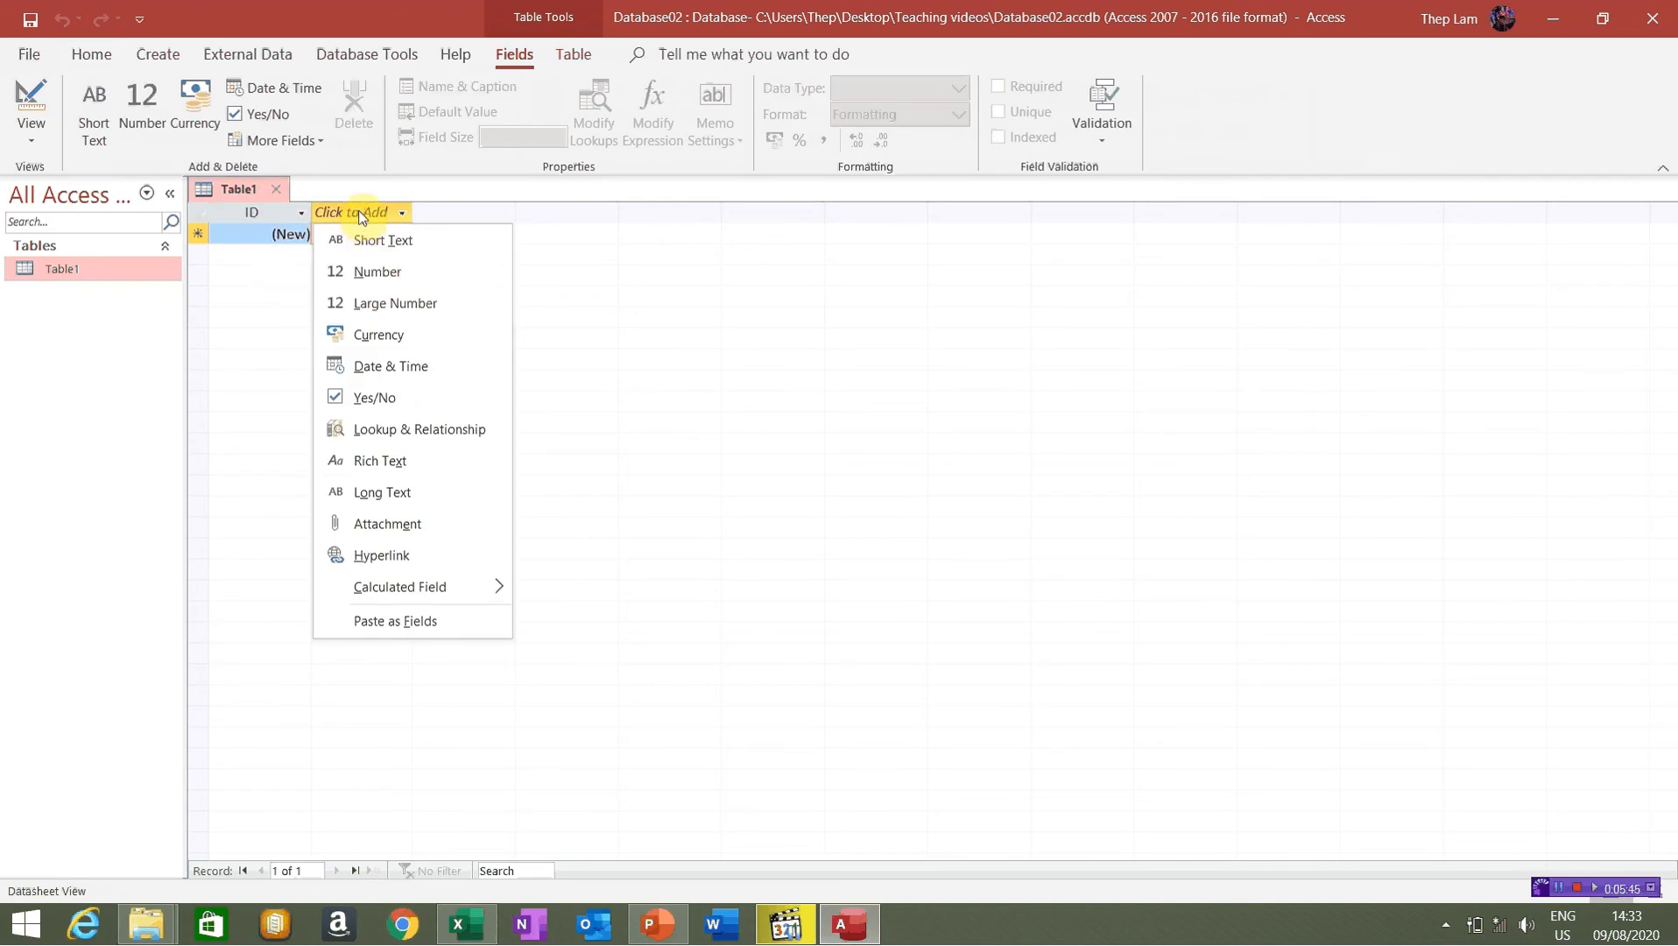
click(358, 204)
click(359, 205)
right_click(278, 216)
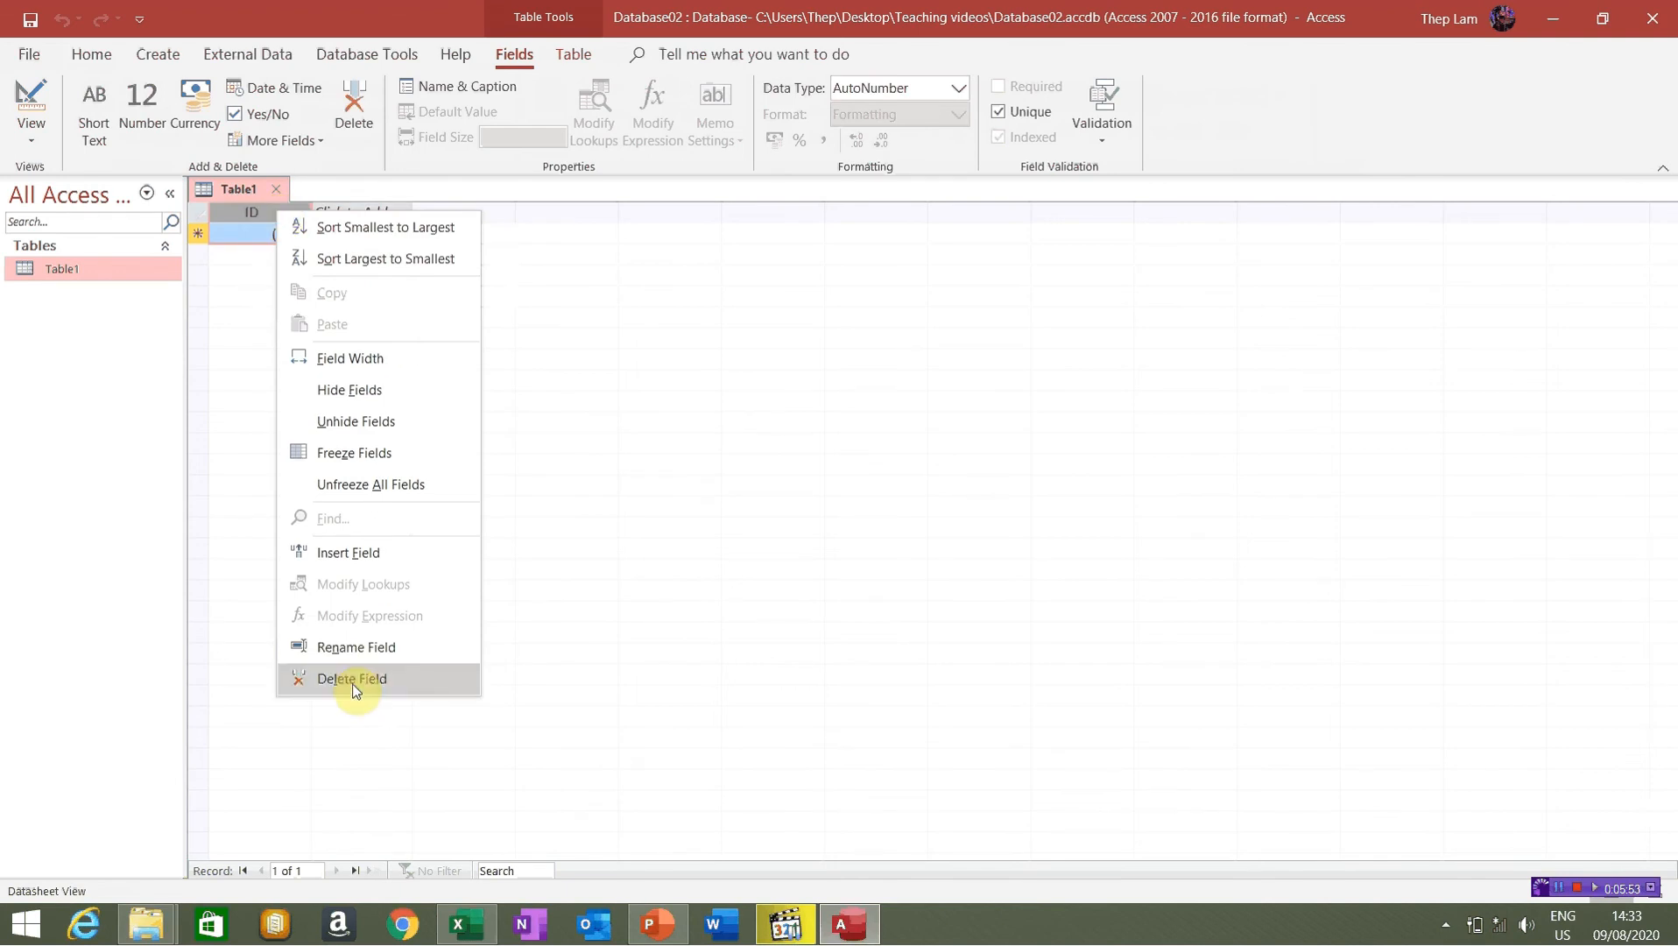
click(253, 213)
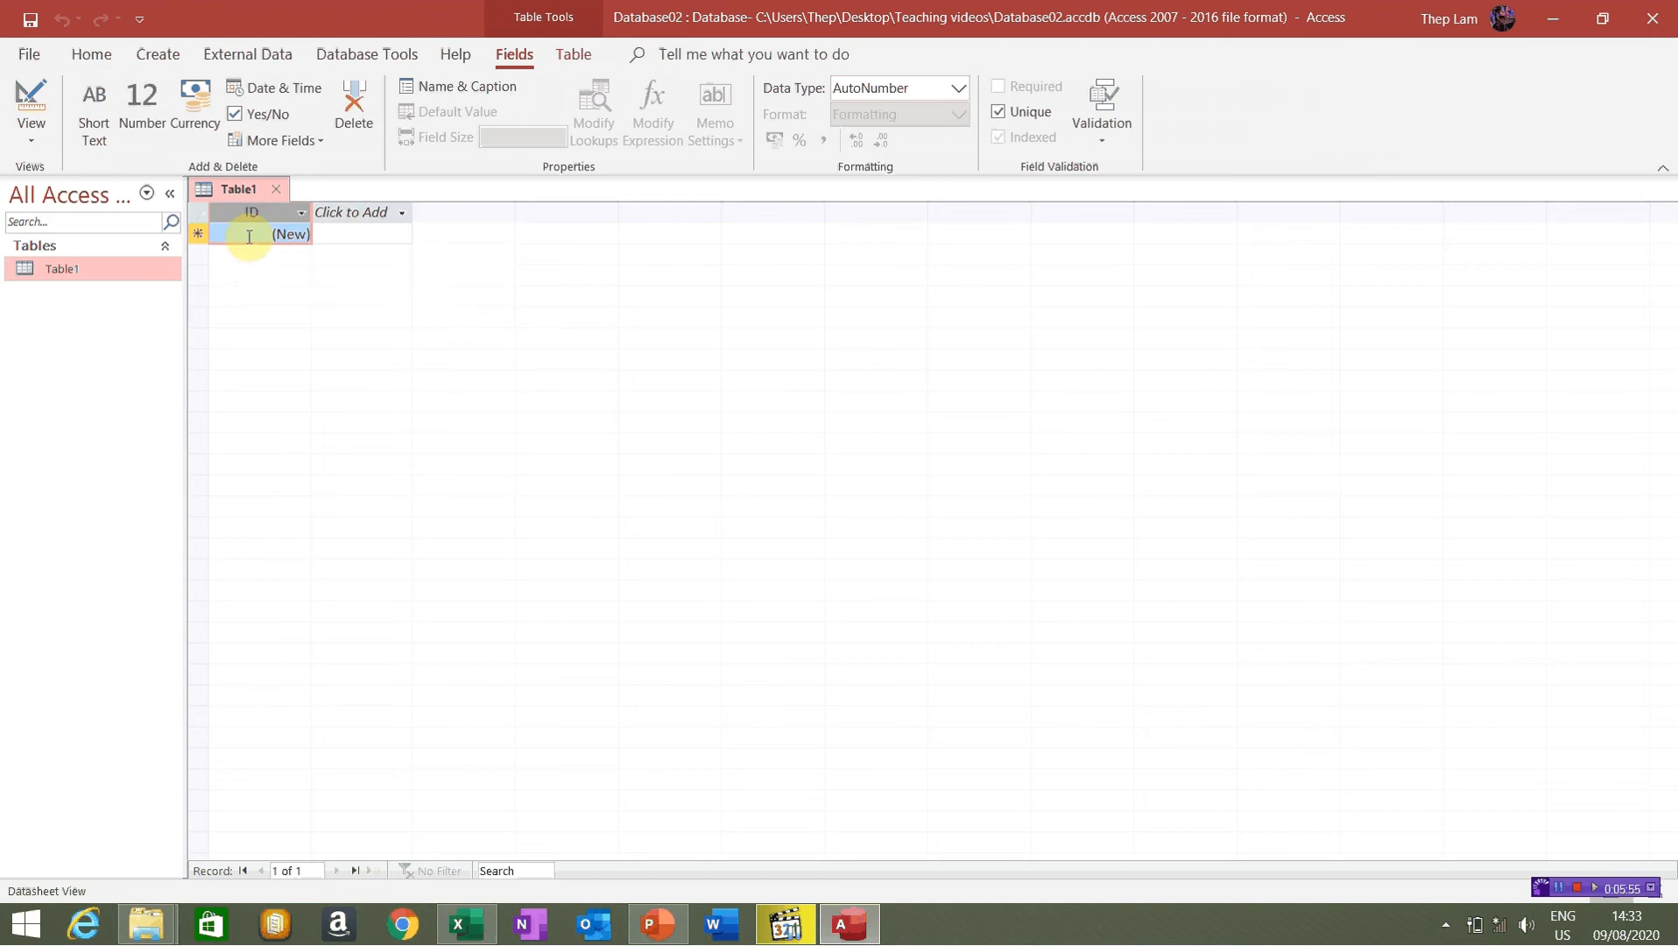
click(363, 213)
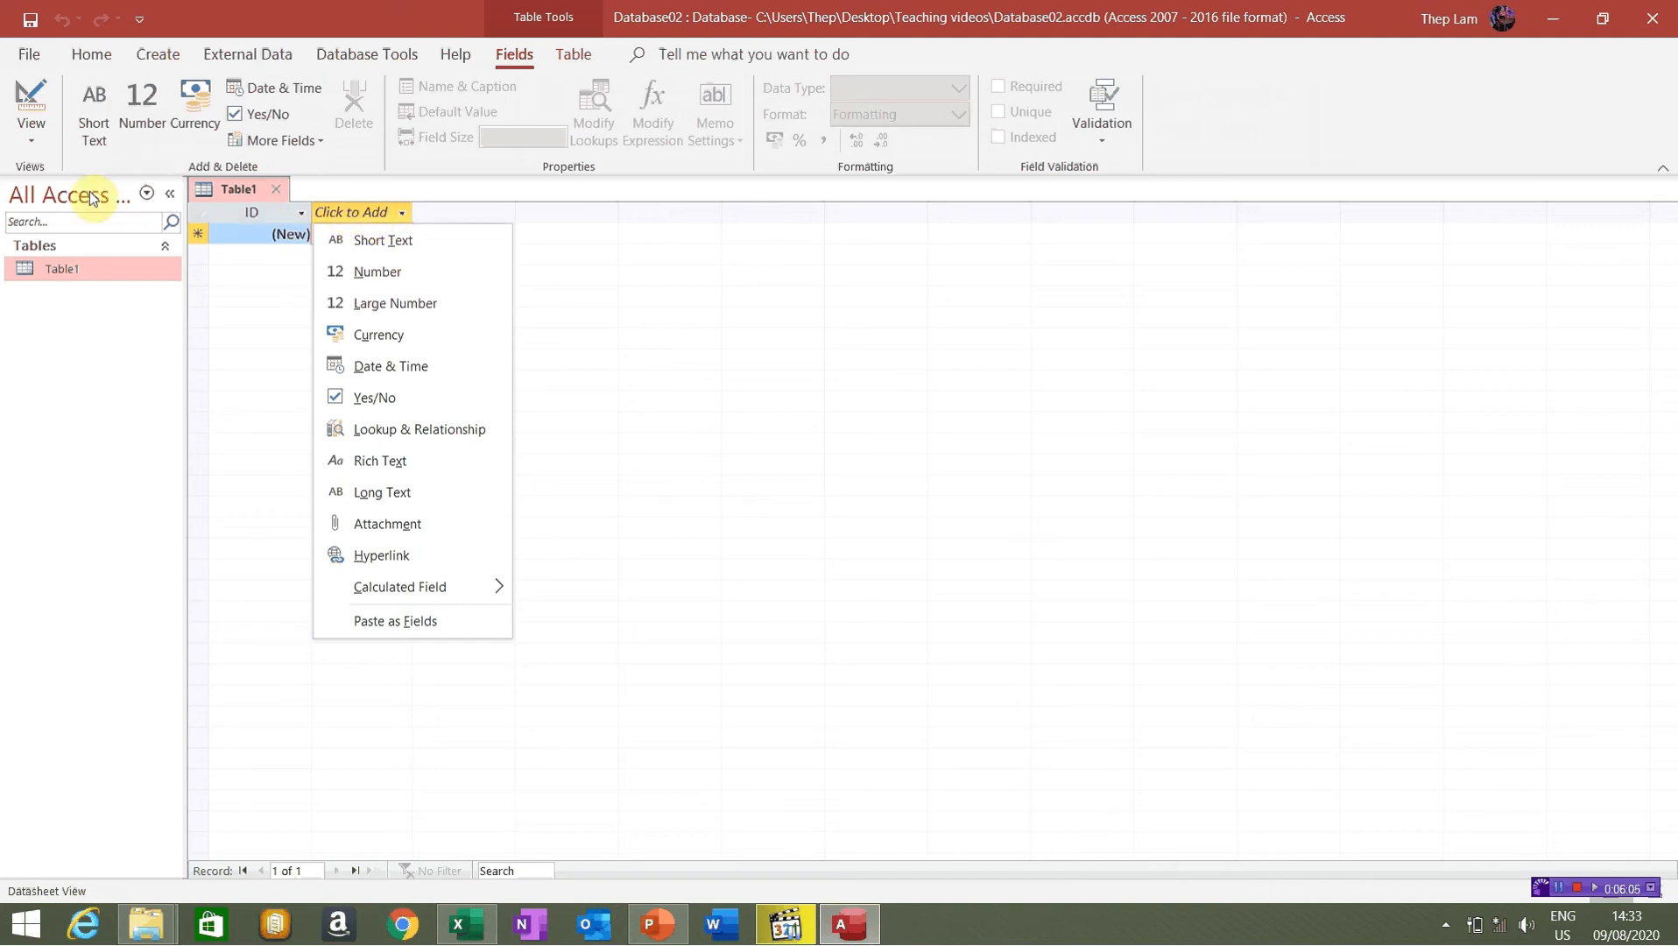
click(80, 338)
Look through the View menu's table views, staying in Datasheet View
click(32, 132)
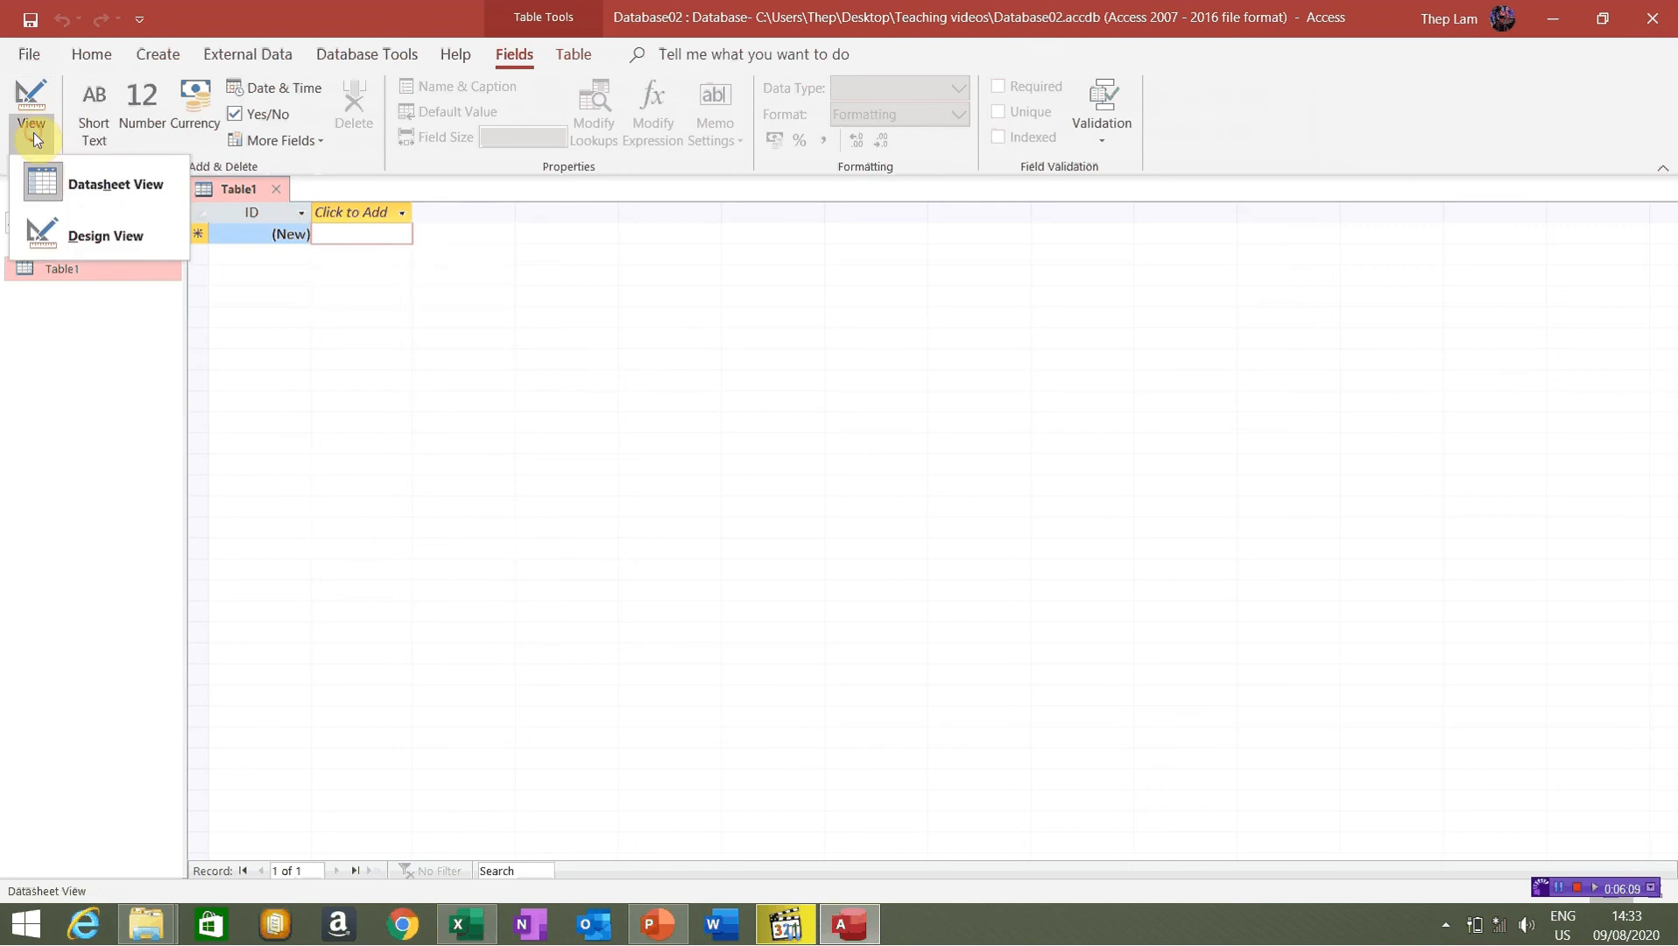
click(113, 182)
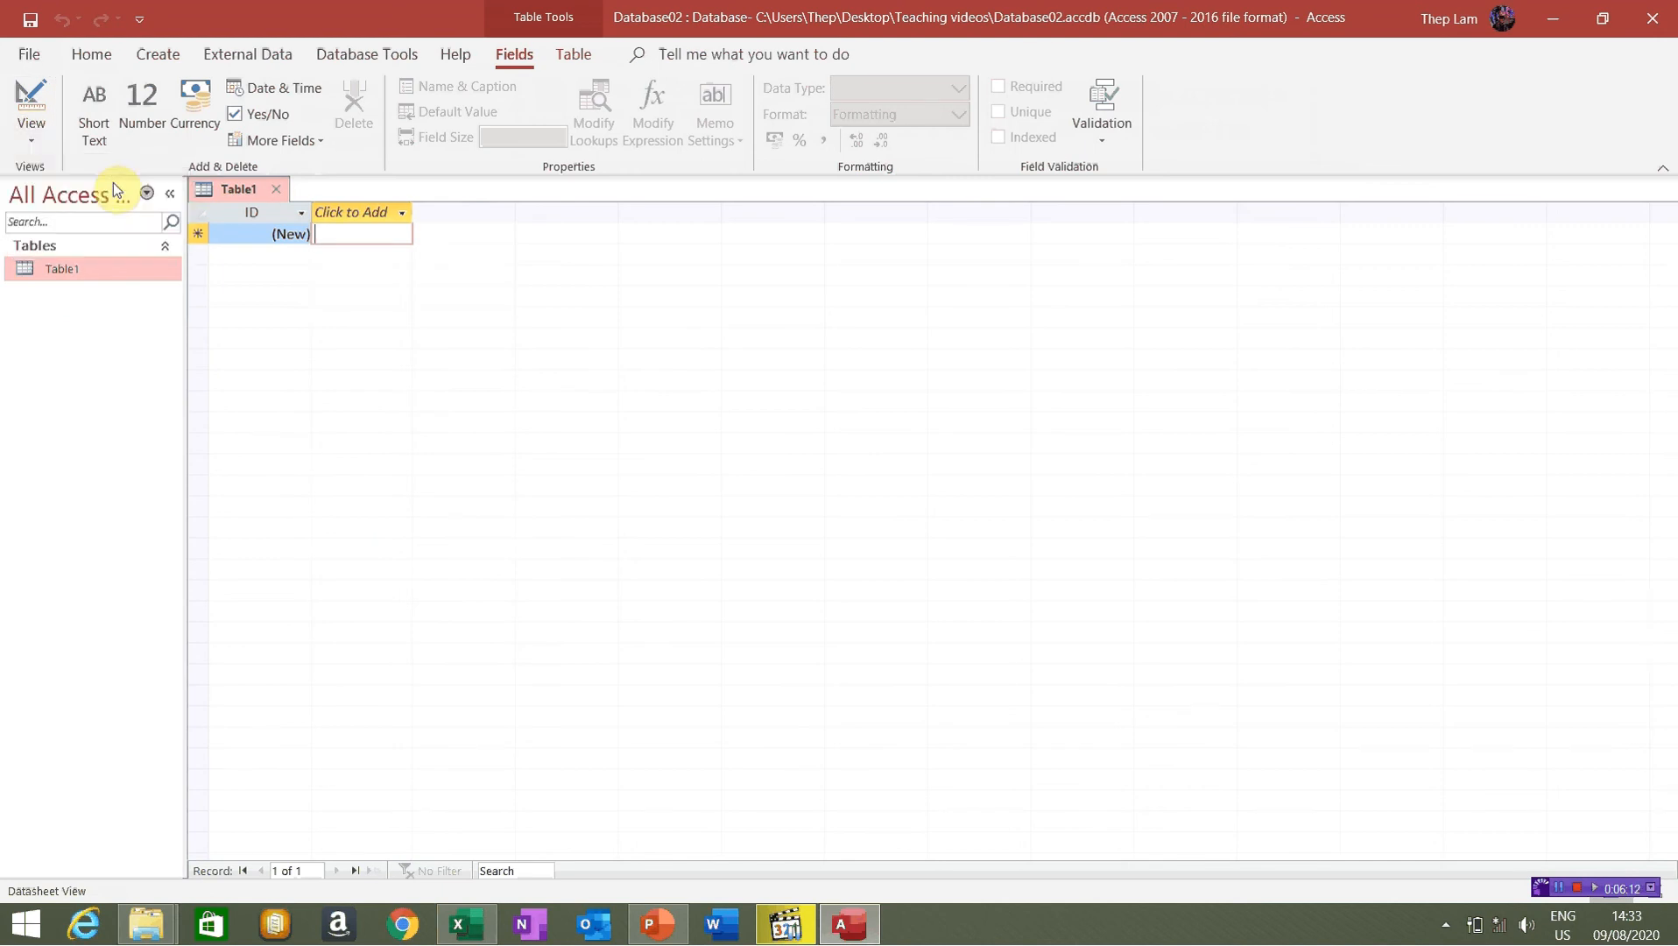
click(32, 136)
Switch to Design View and save the table as Table_Staff
click(104, 242)
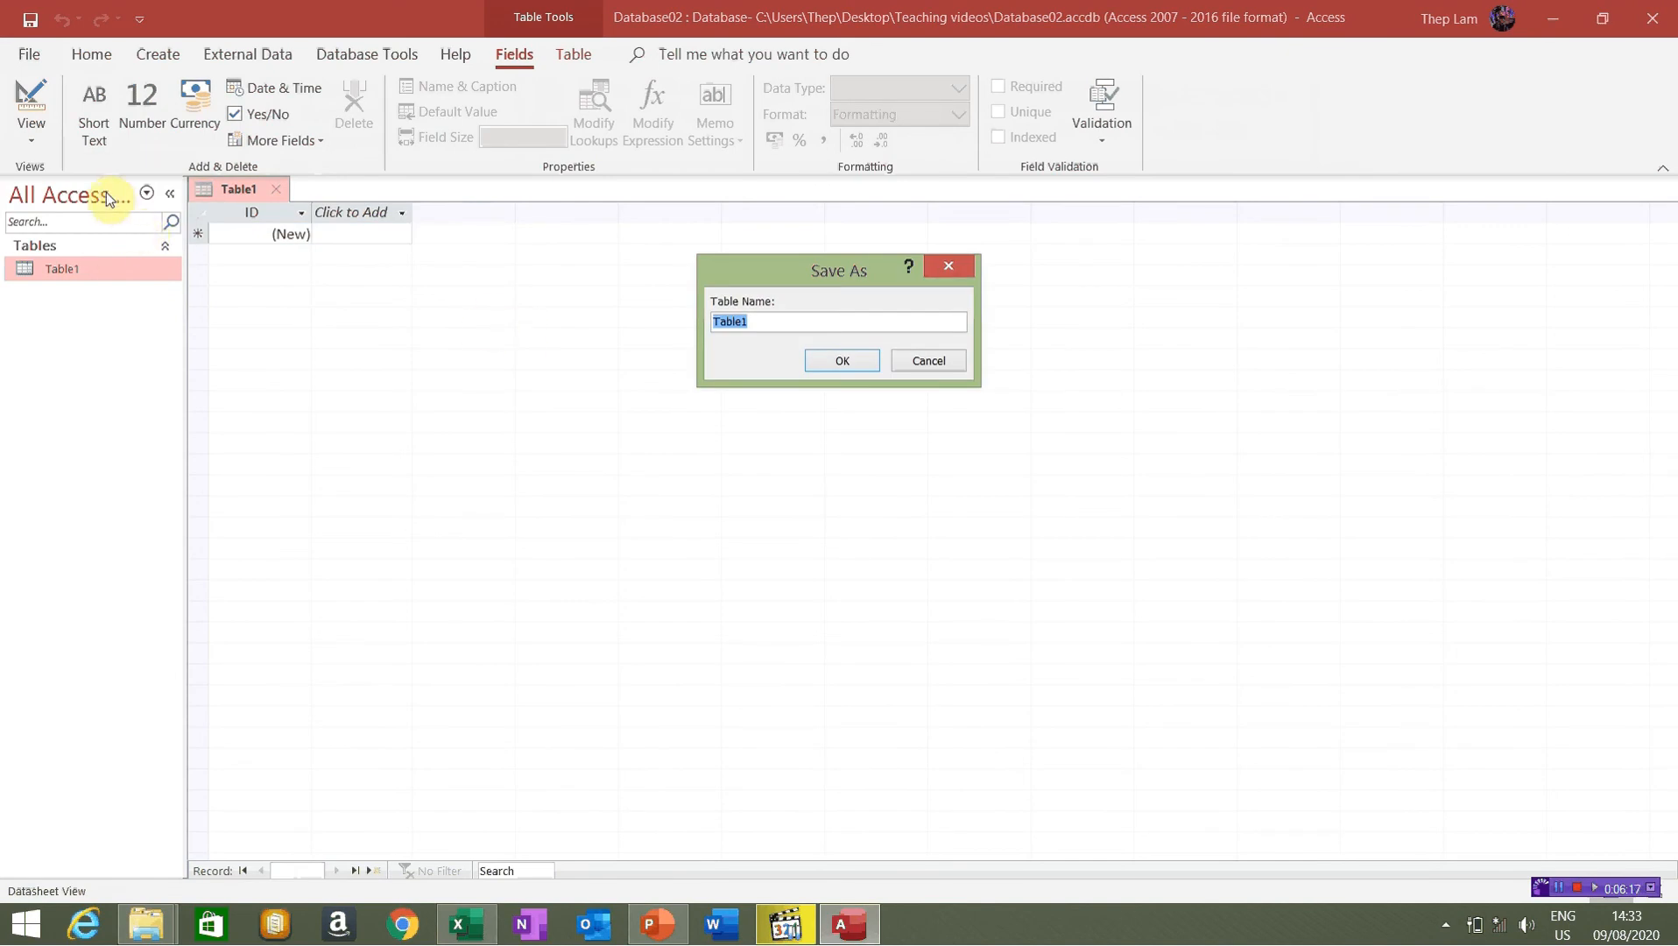
click(783, 320)
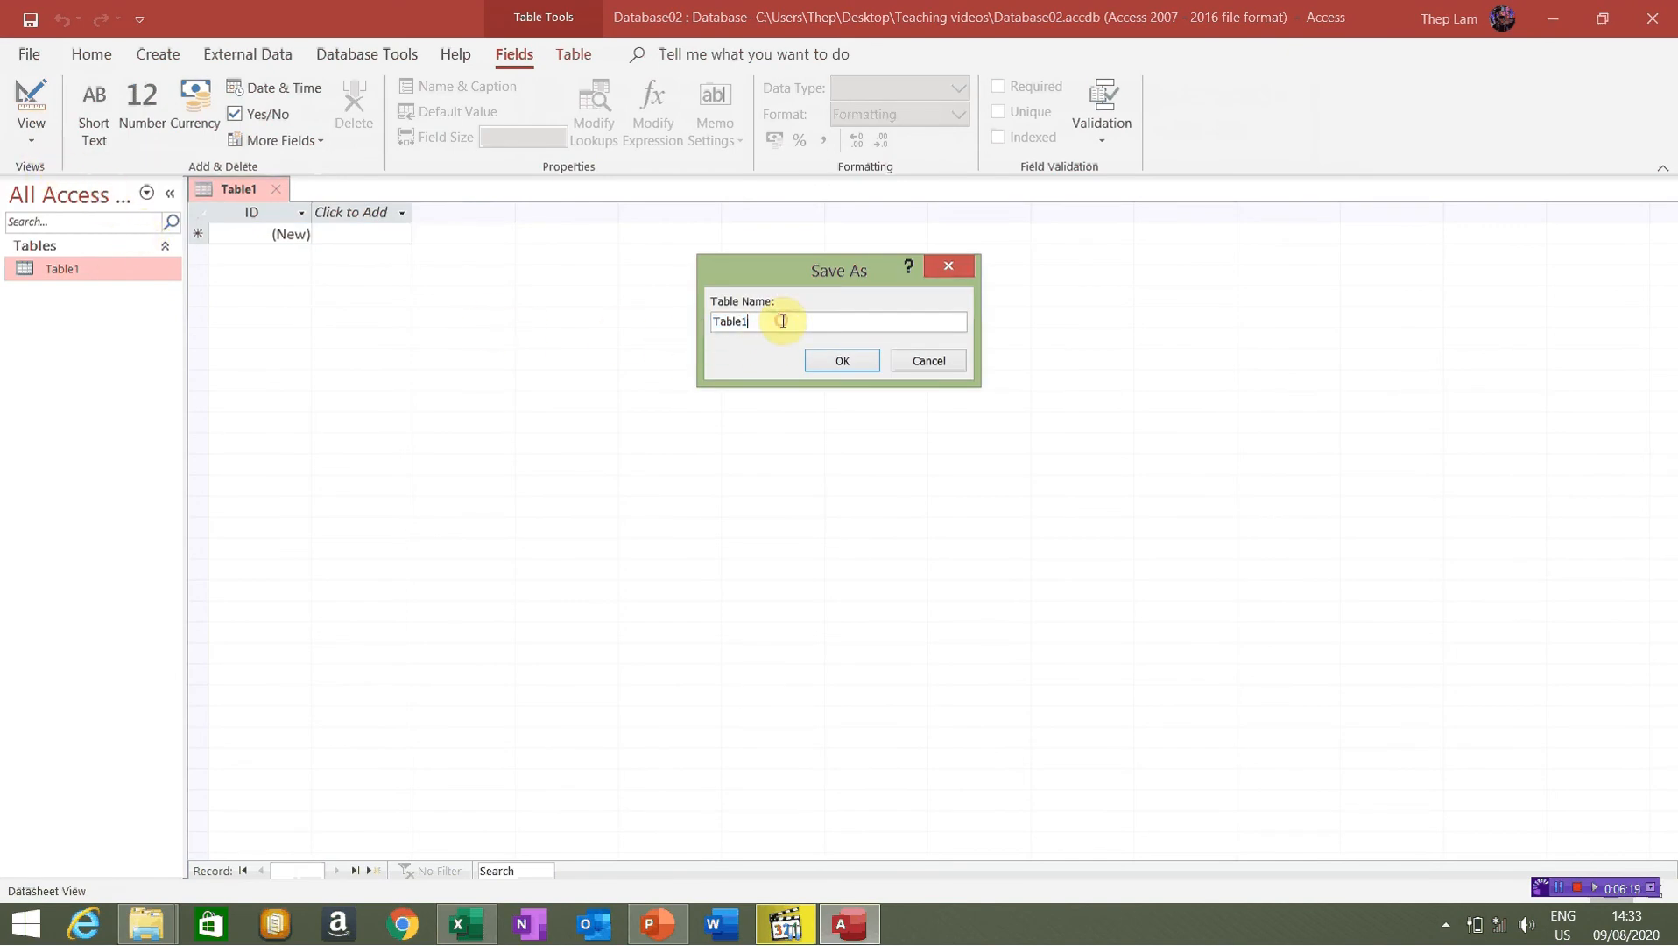
key(BackSpace)
text(_Staff)
click(841, 360)
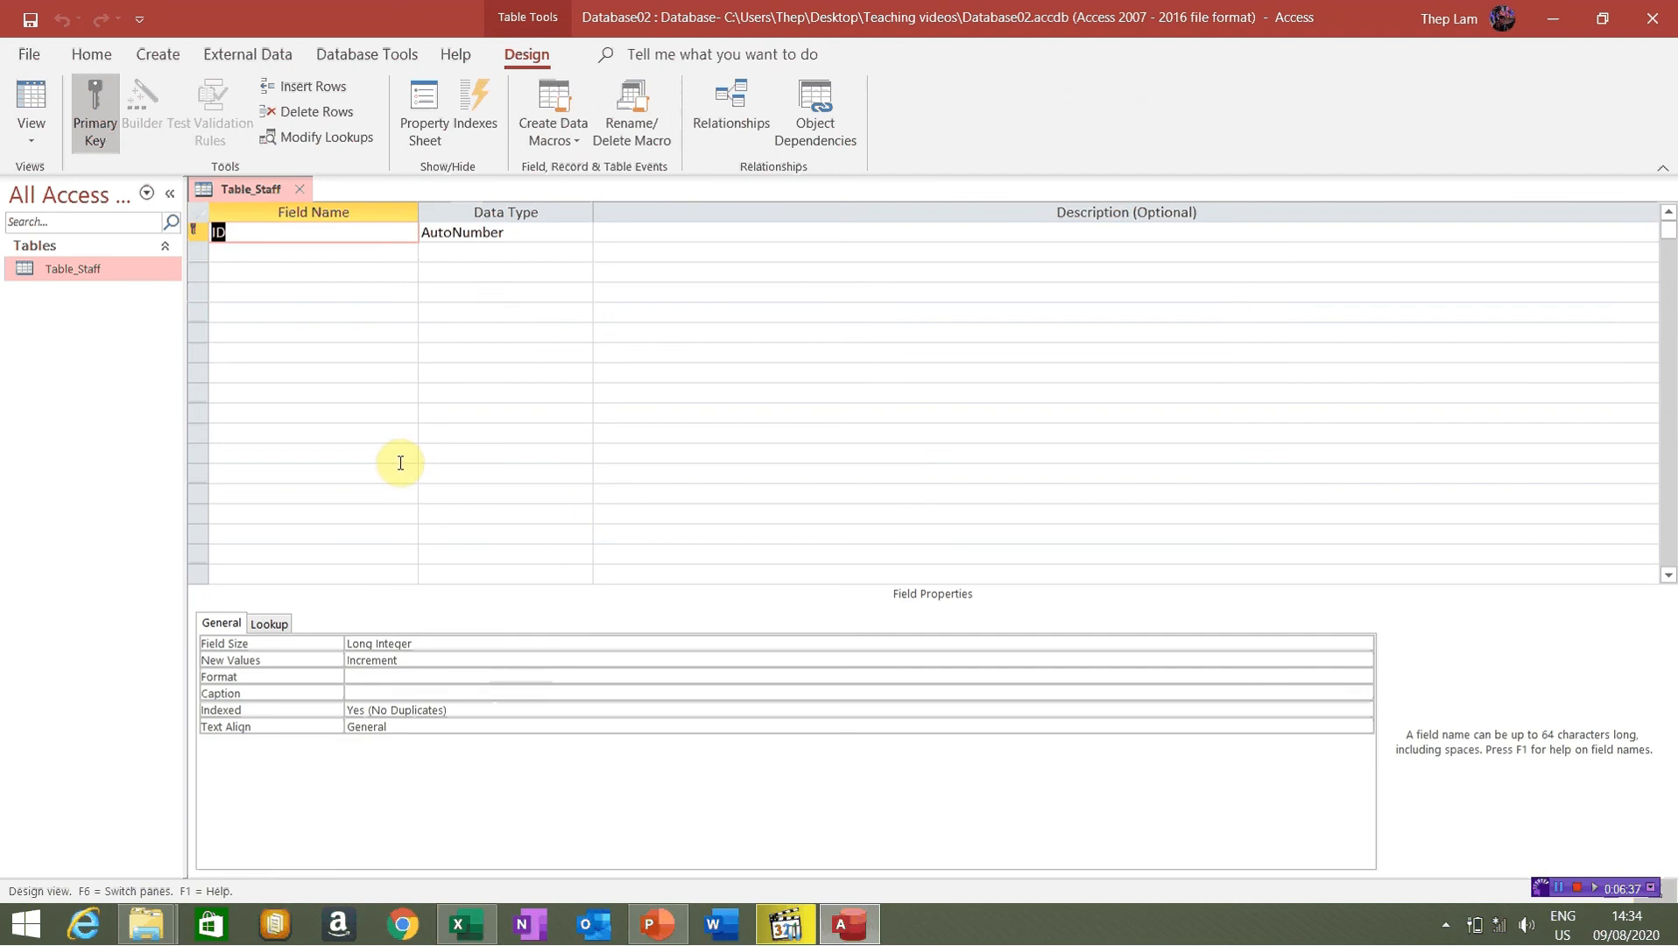
Return Table_Staff to Datasheet View
click(32, 148)
click(107, 186)
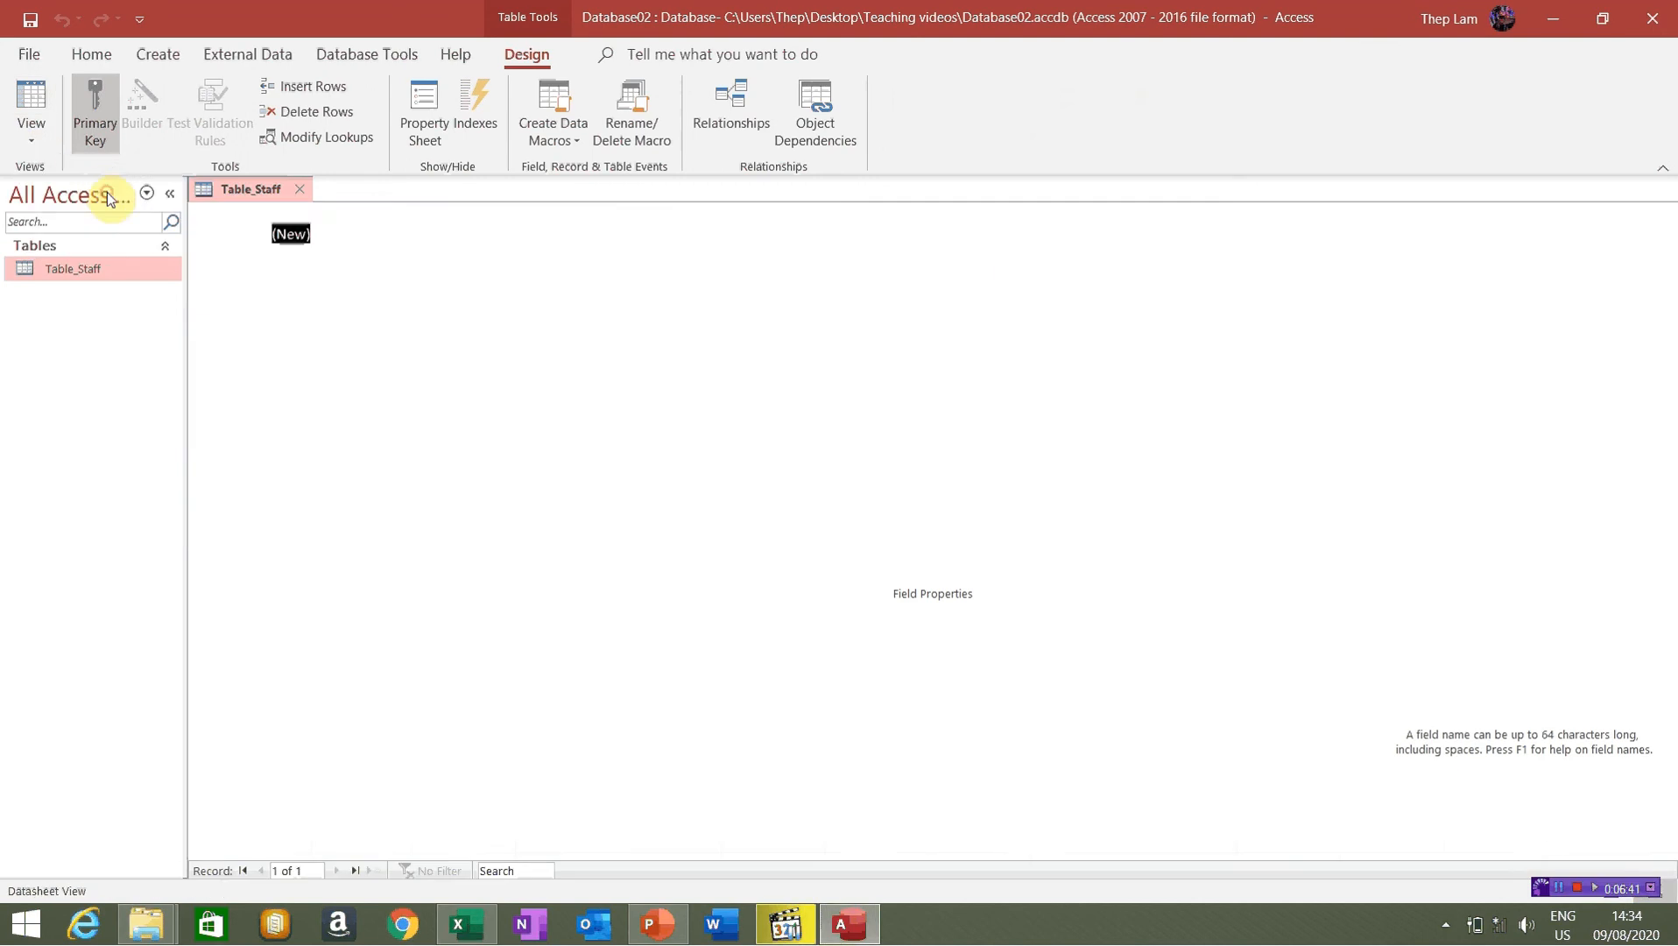
click(33, 144)
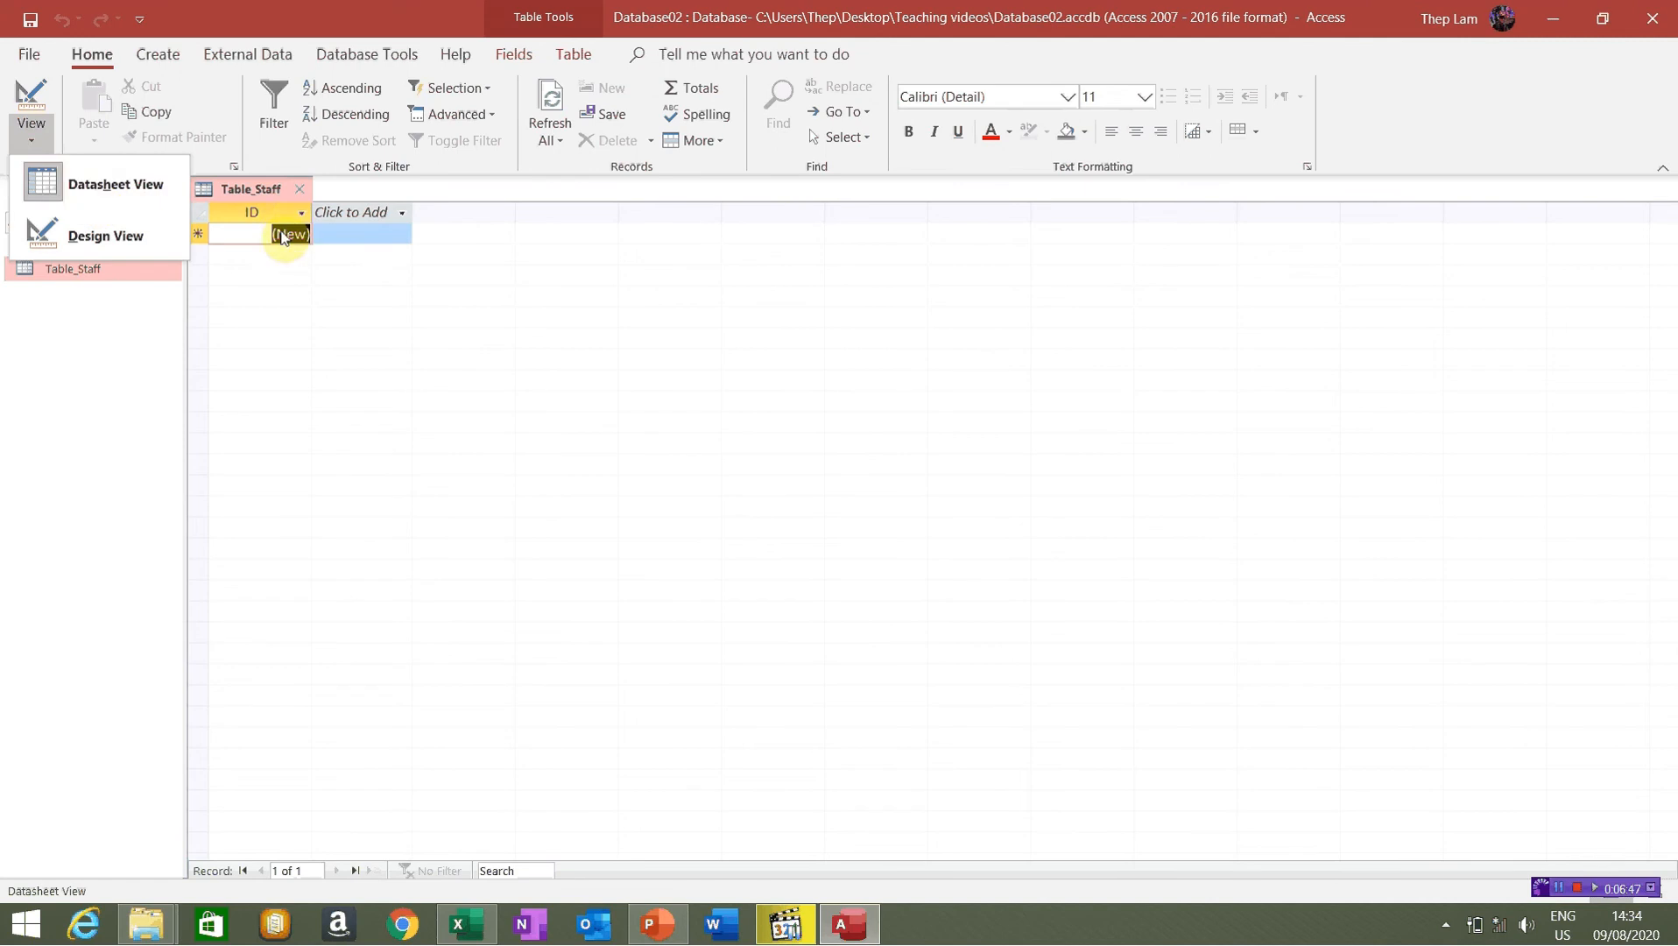
click(339, 235)
click(341, 234)
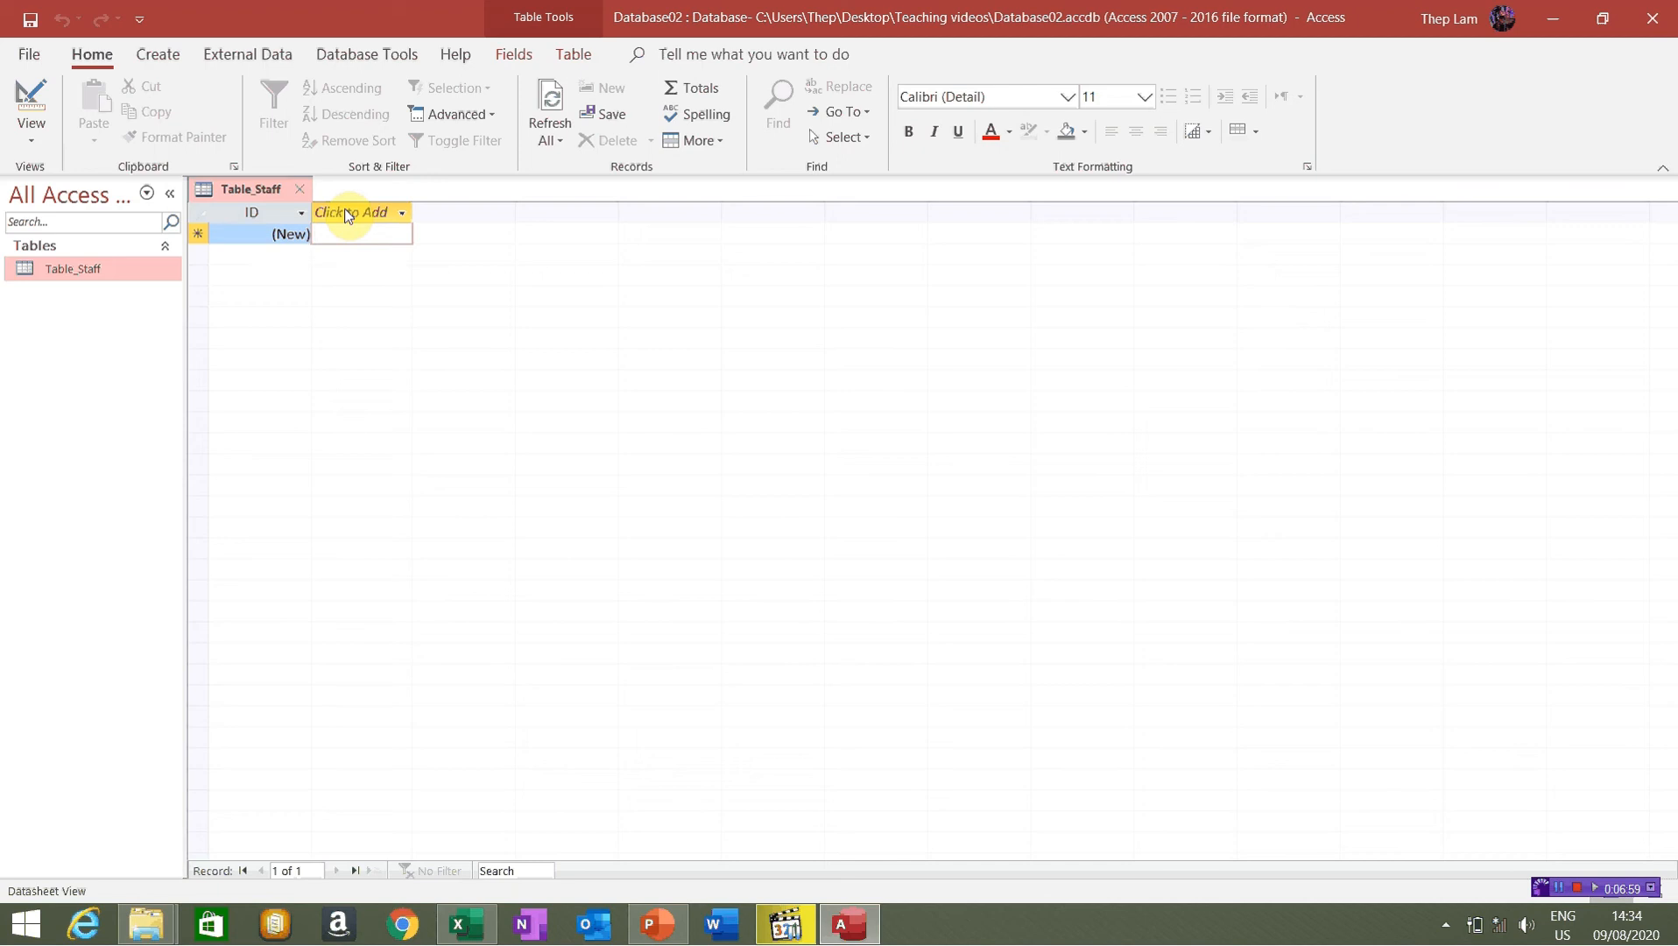
Add a Short Text field named Name next to ID in Table_Staff
click(404, 213)
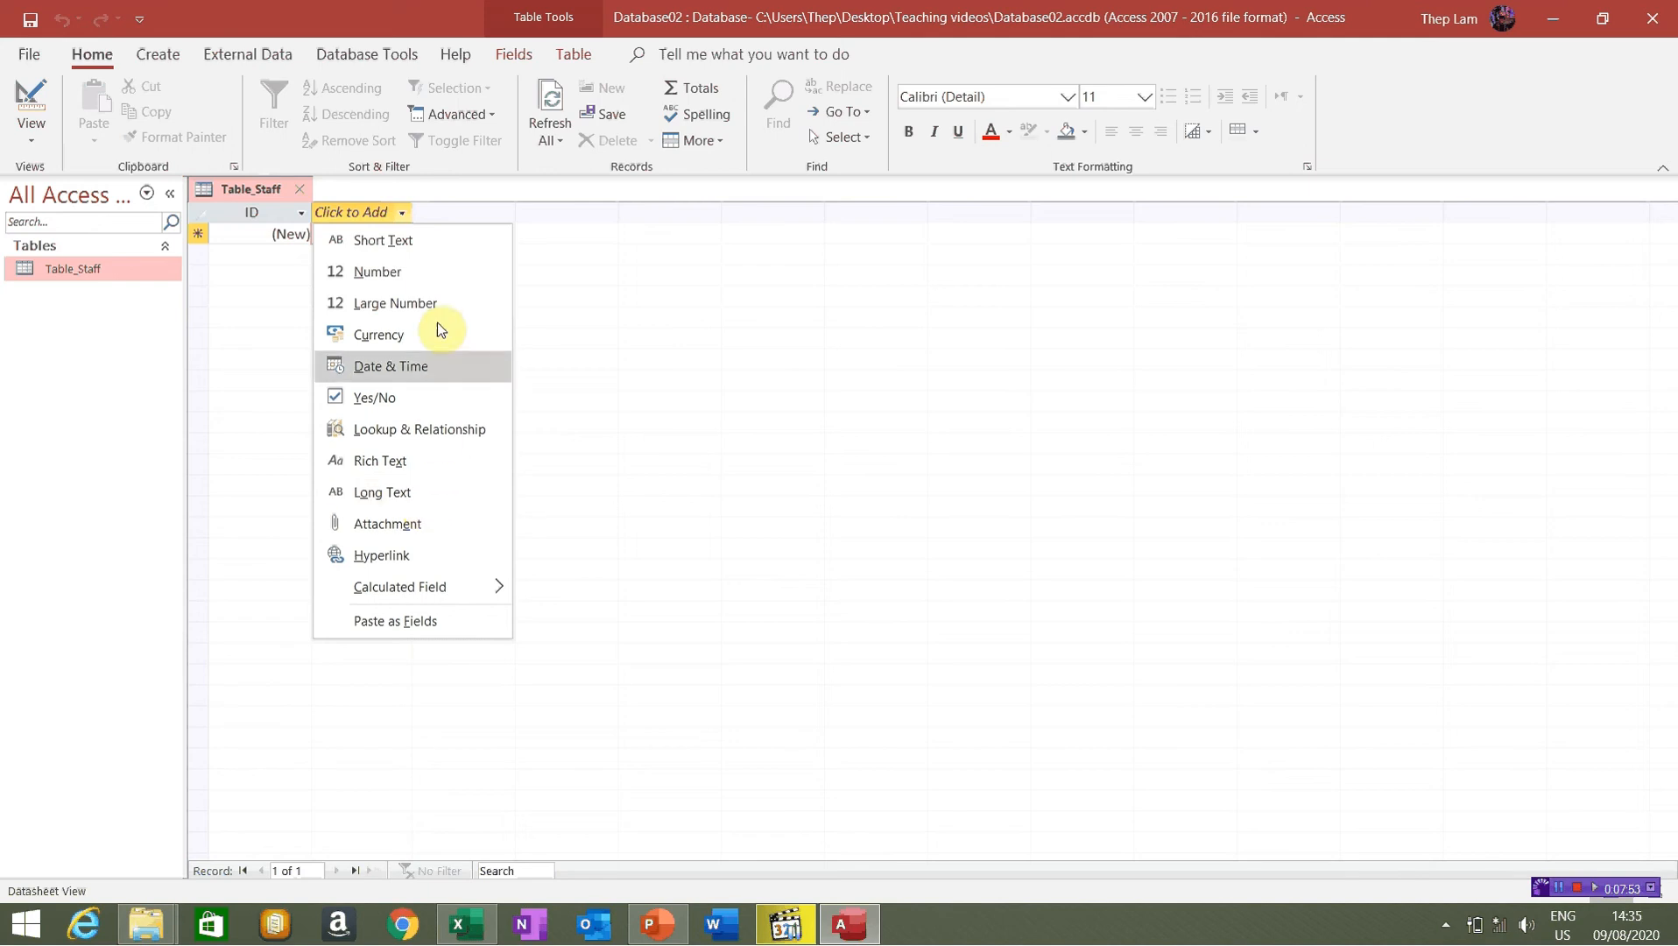
click(416, 240)
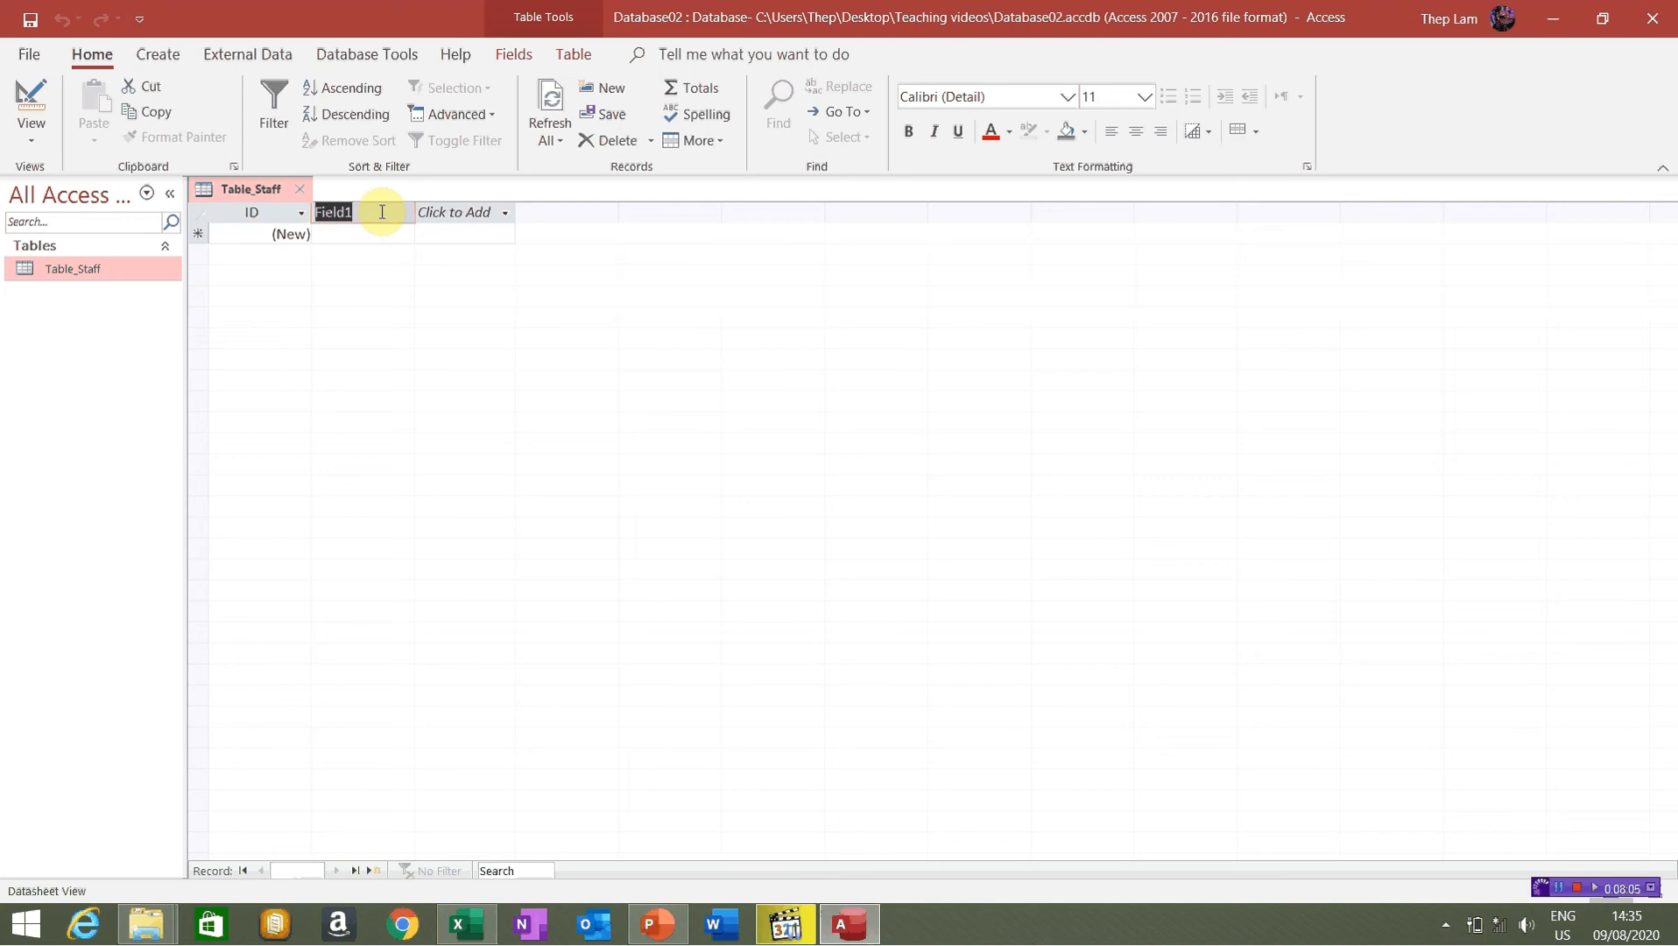
text(Name)
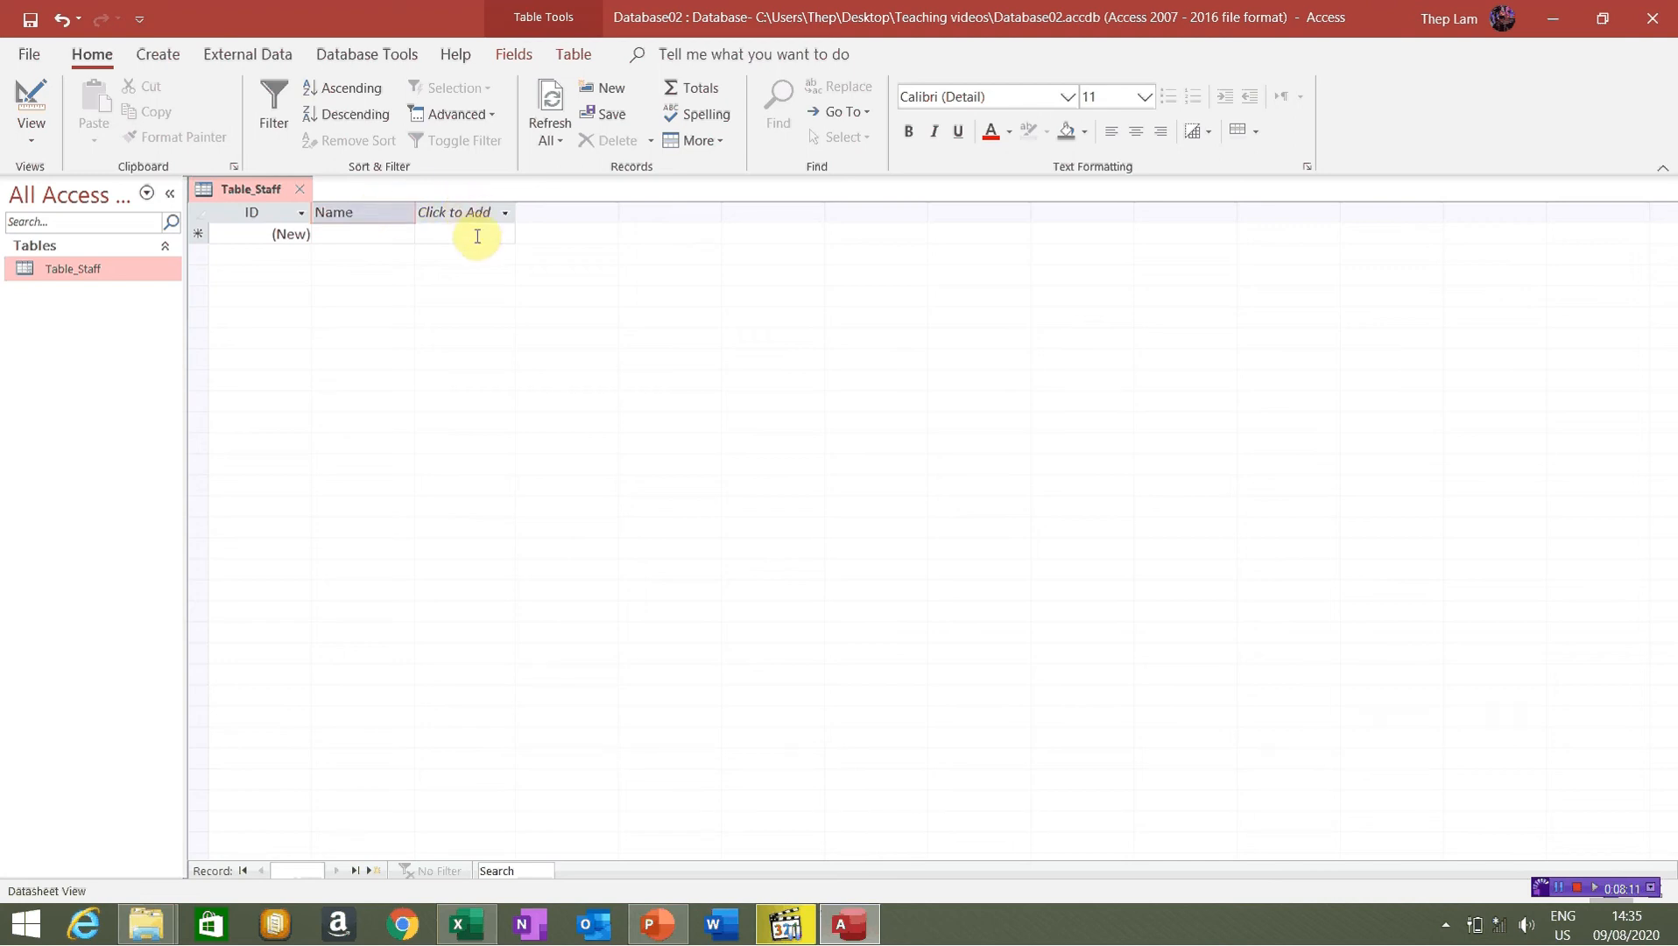
Check the DS_Nhanvien columns in Excel, then acknowledge Access's reserved-word warning to keep Name
click(466, 925)
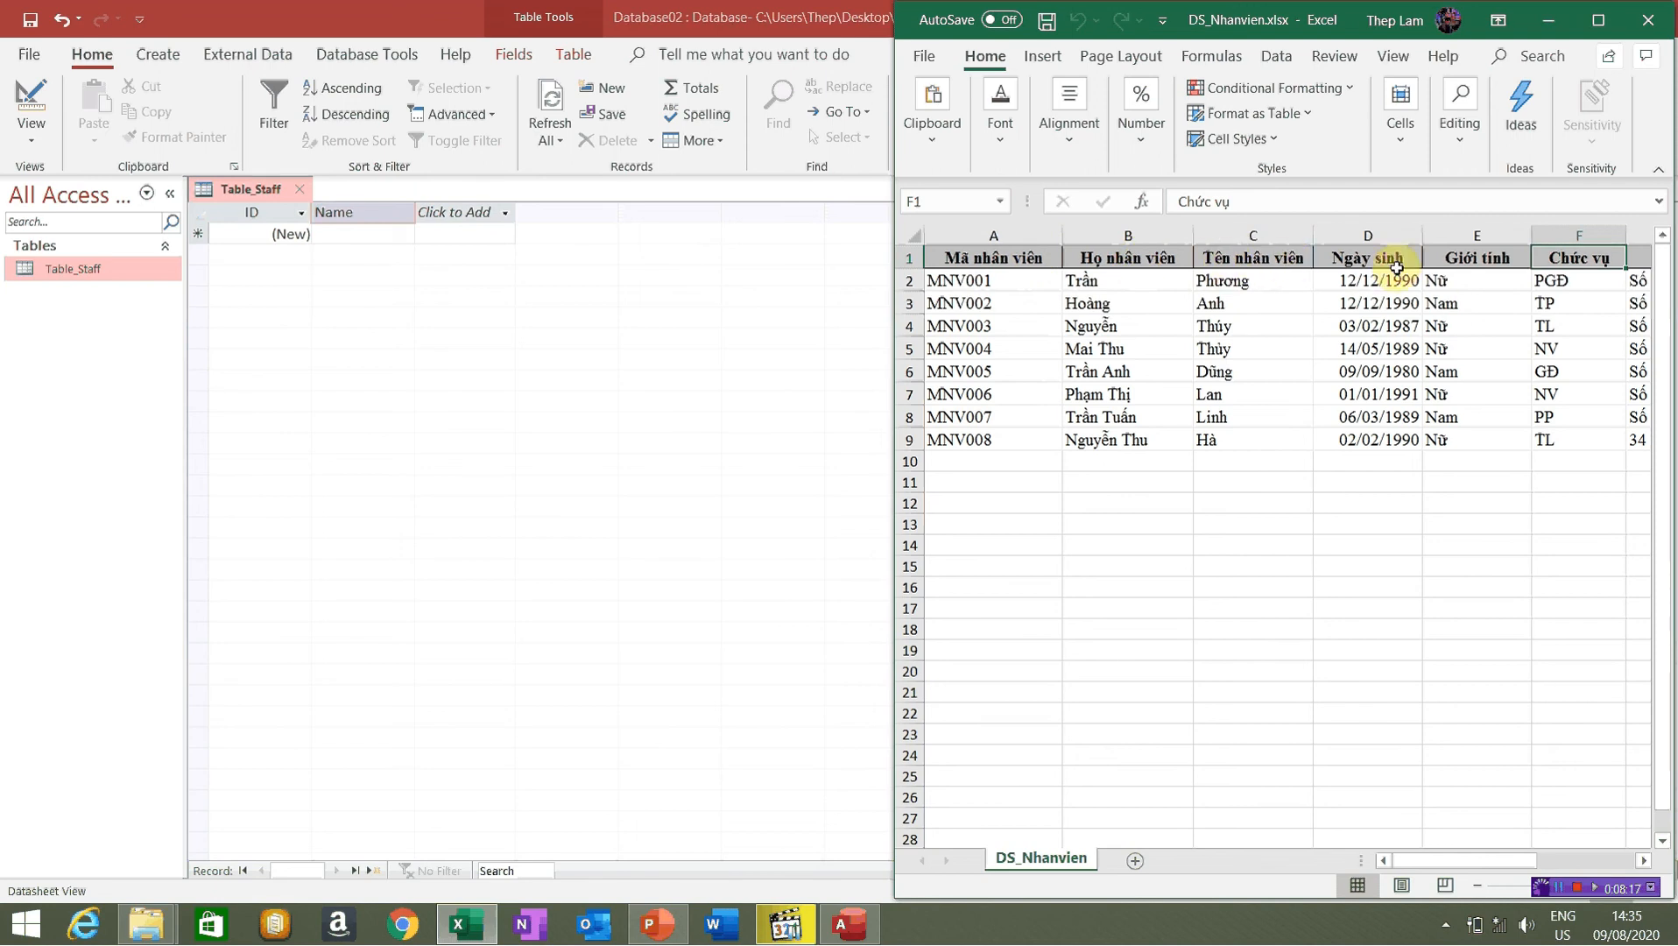
click(504, 210)
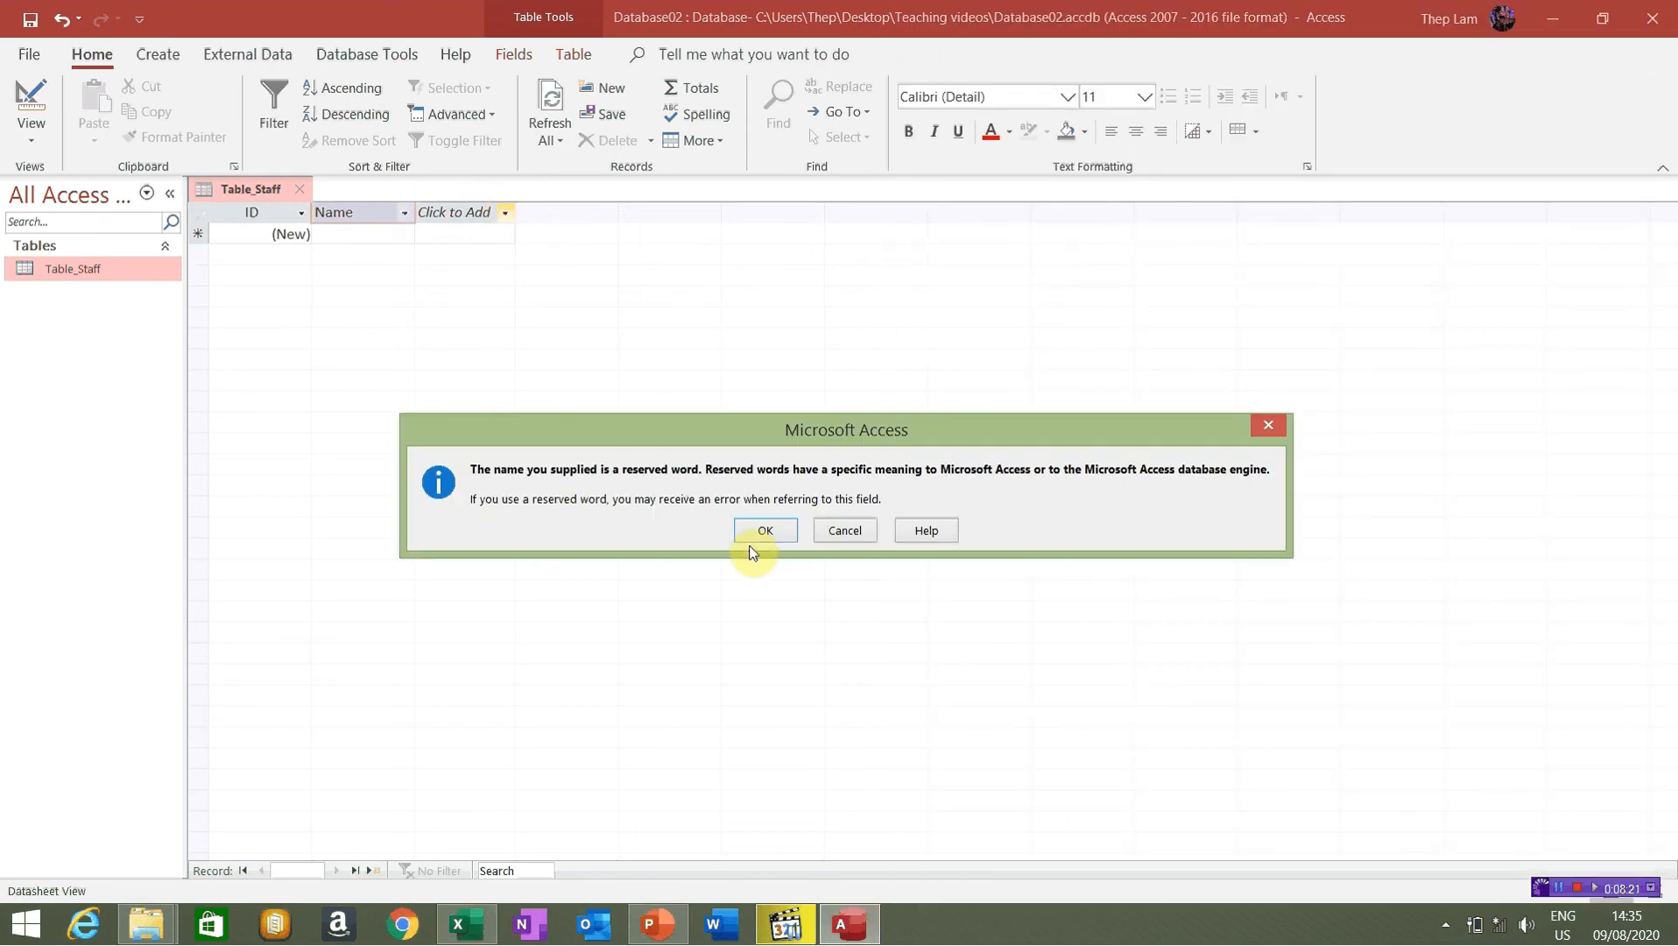
click(778, 531)
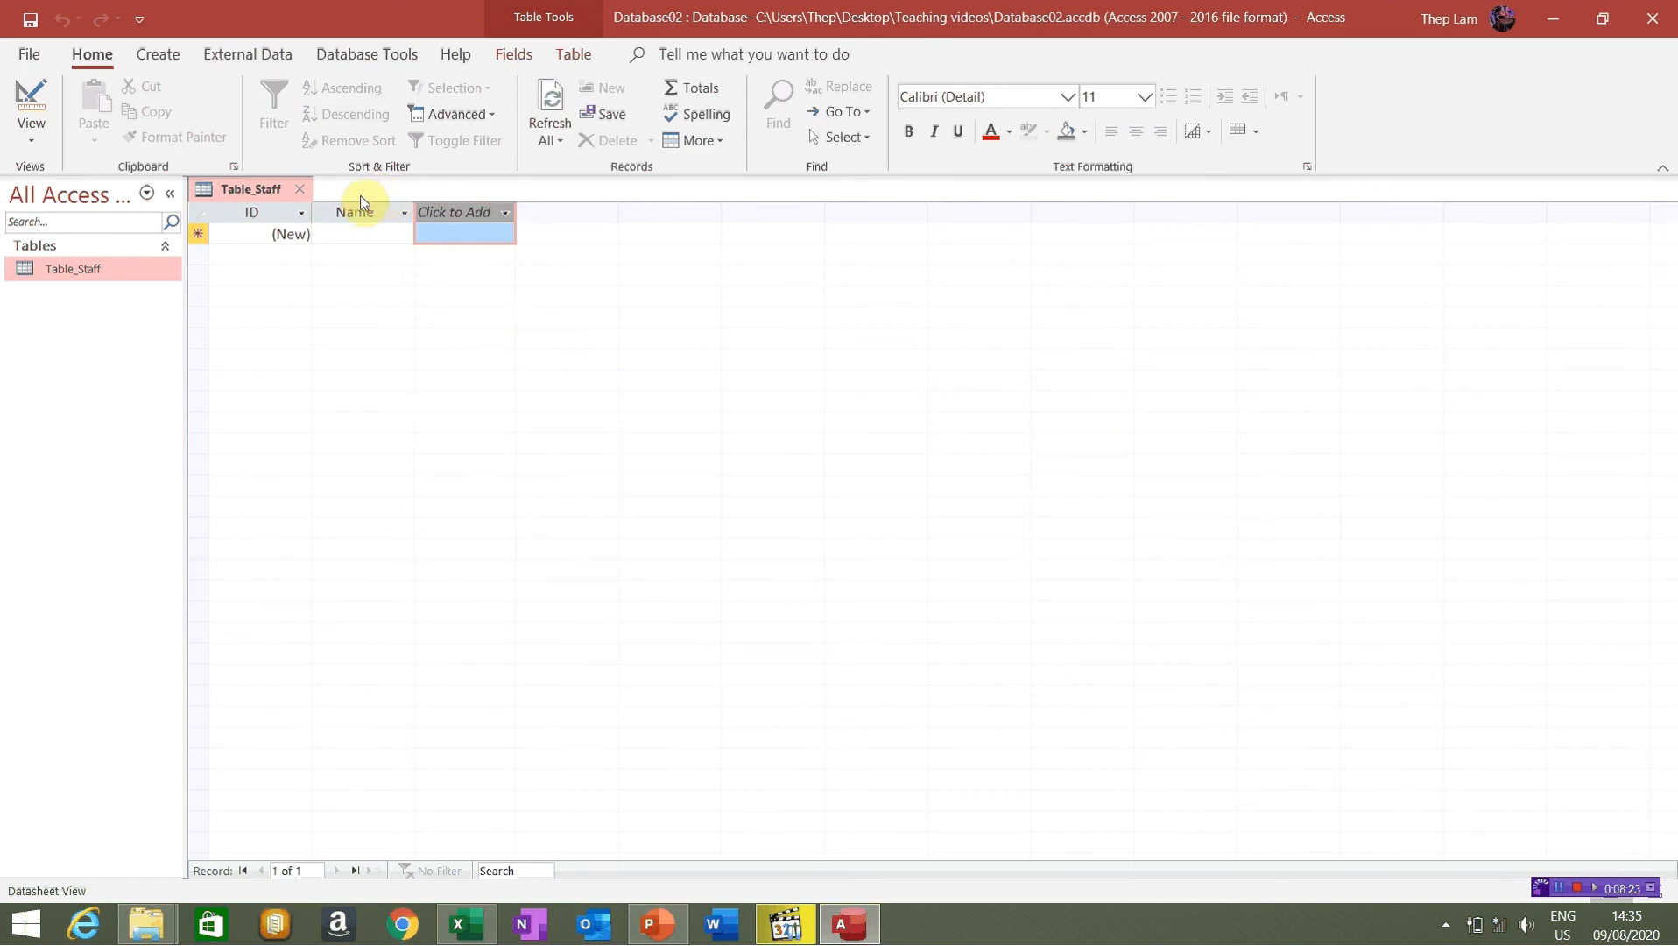
Inspect the Name column's sort and text filter options
click(376, 227)
click(403, 212)
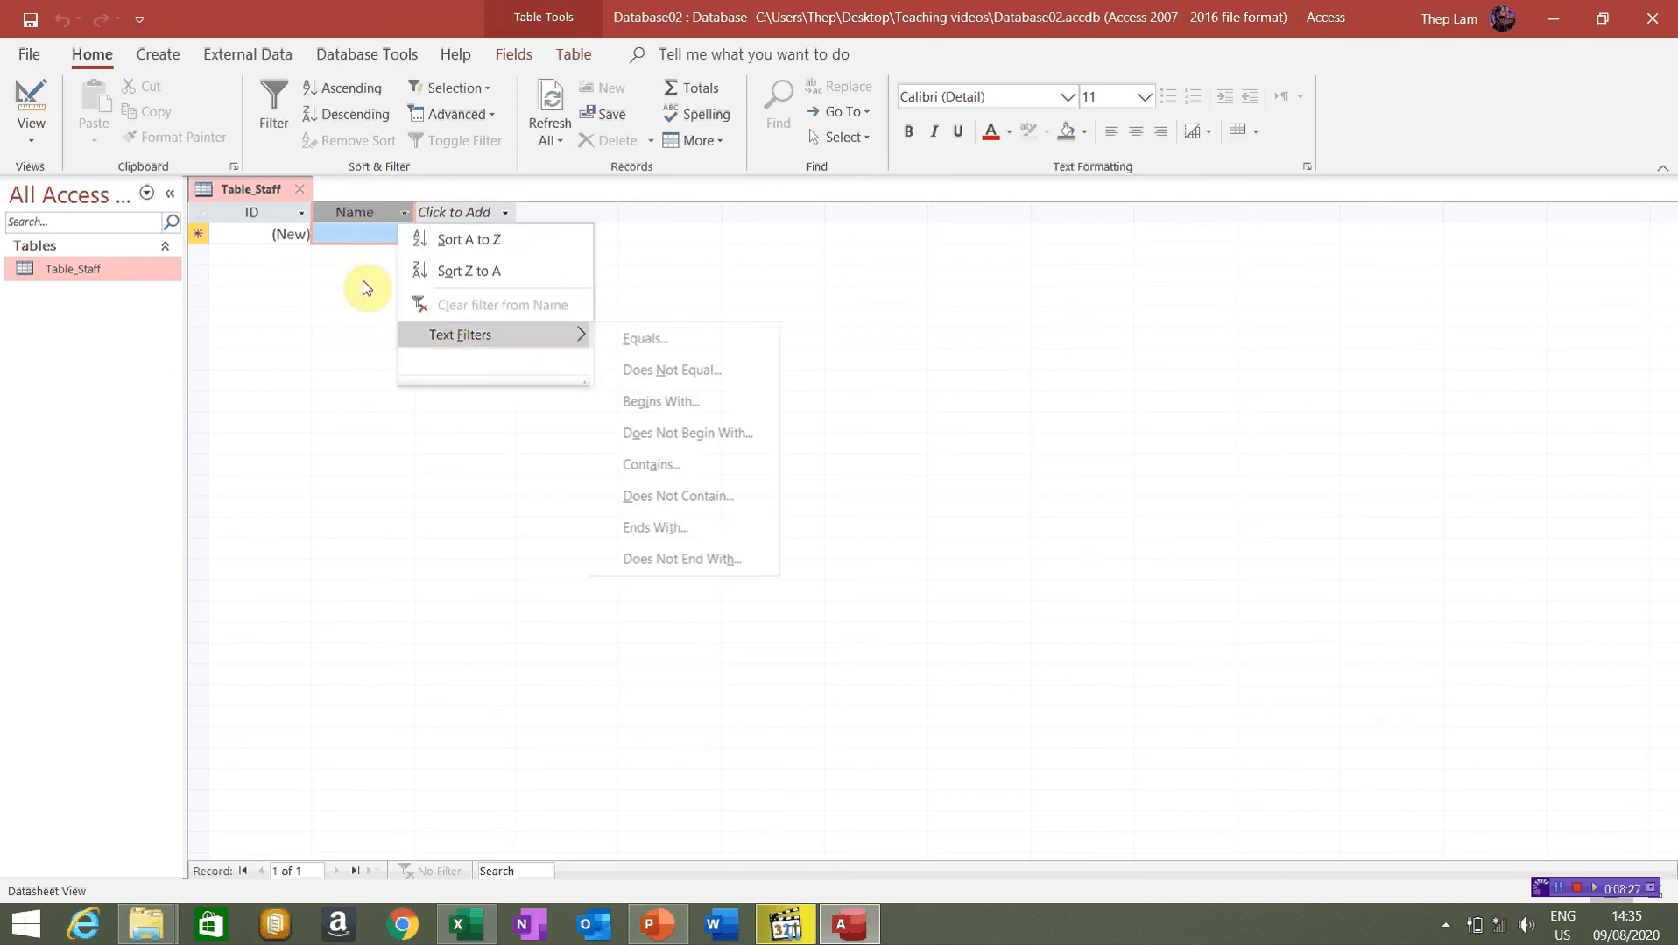
click(342, 210)
click(479, 214)
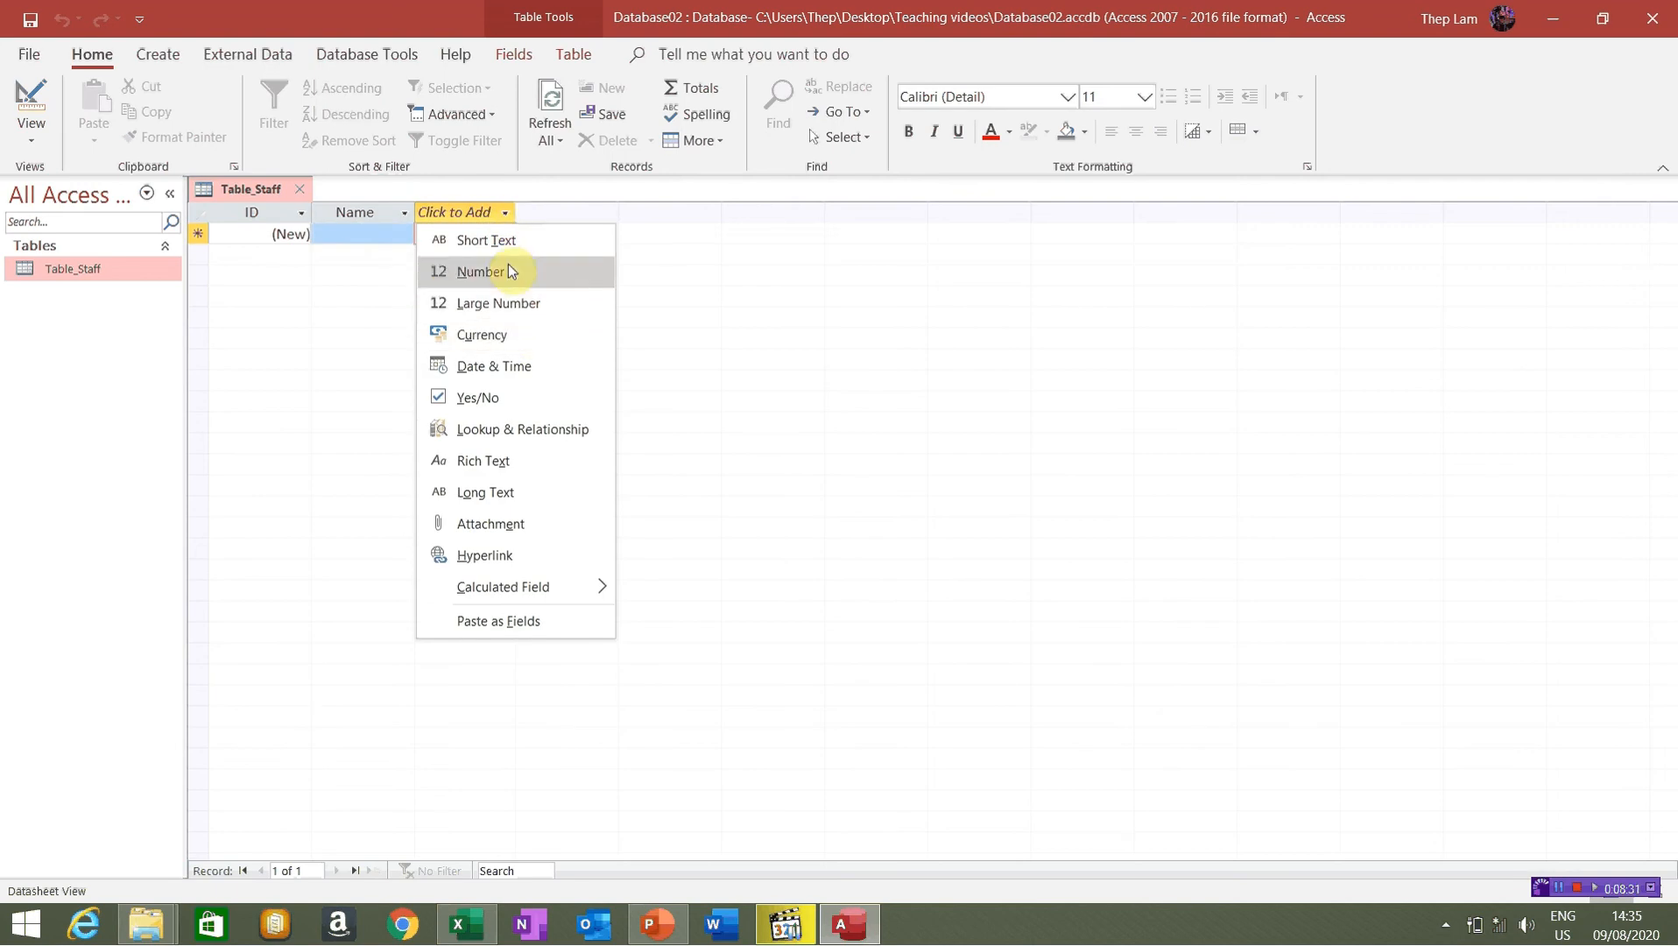
Add a Date & Time field named Date of birth
click(515, 366)
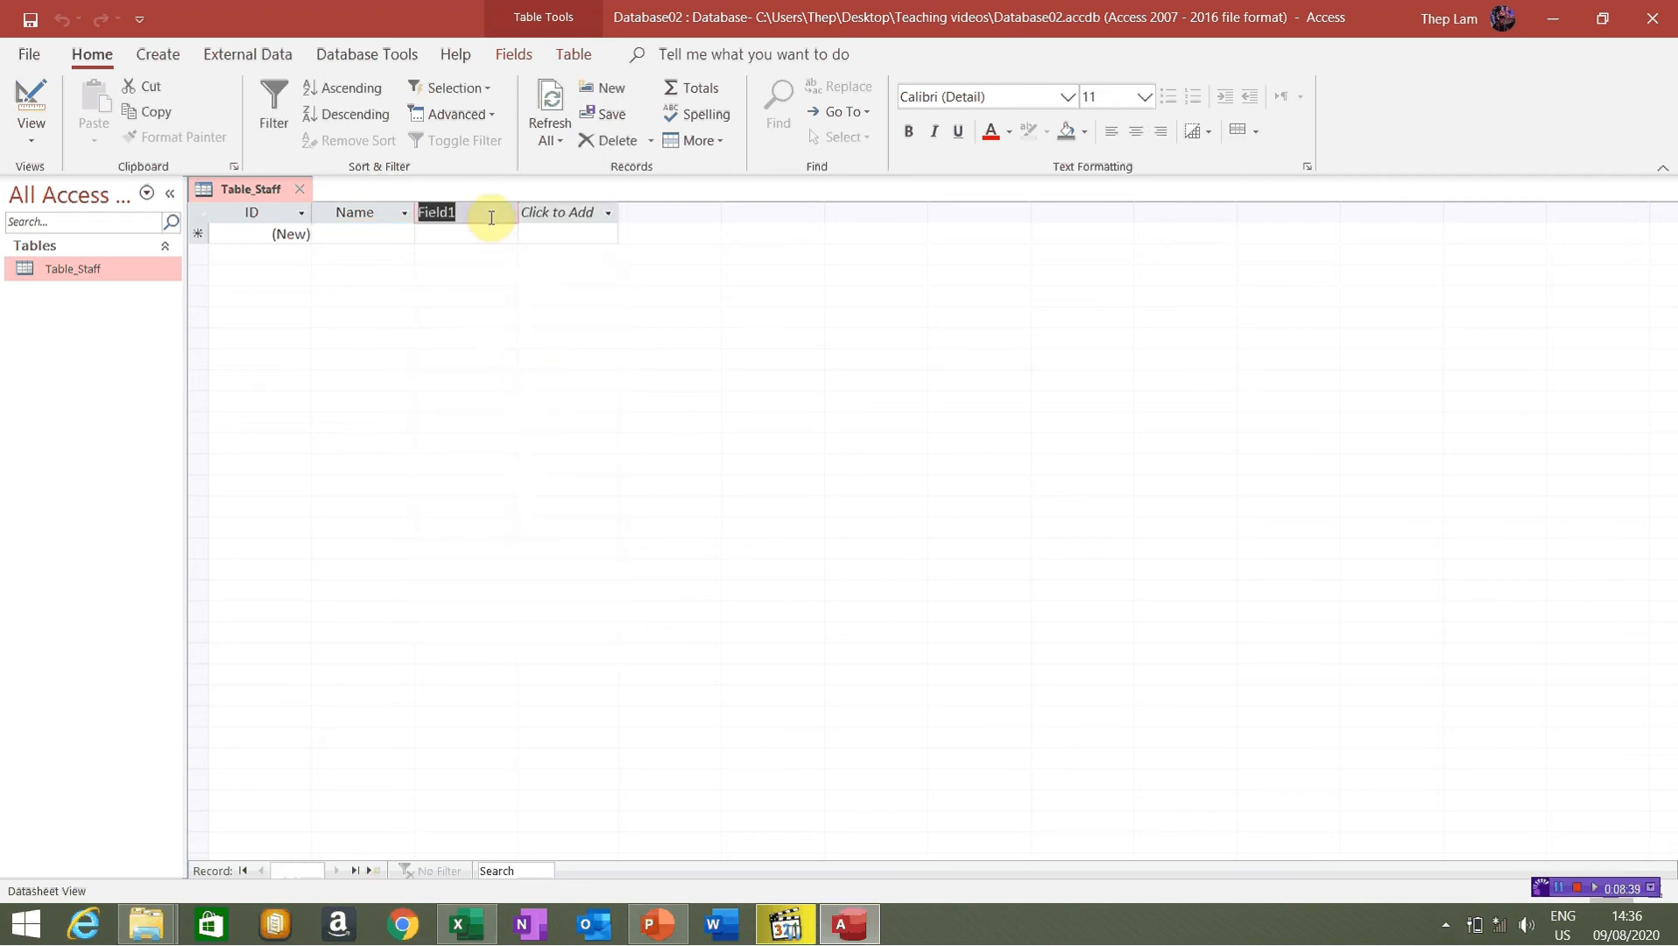
text(D)
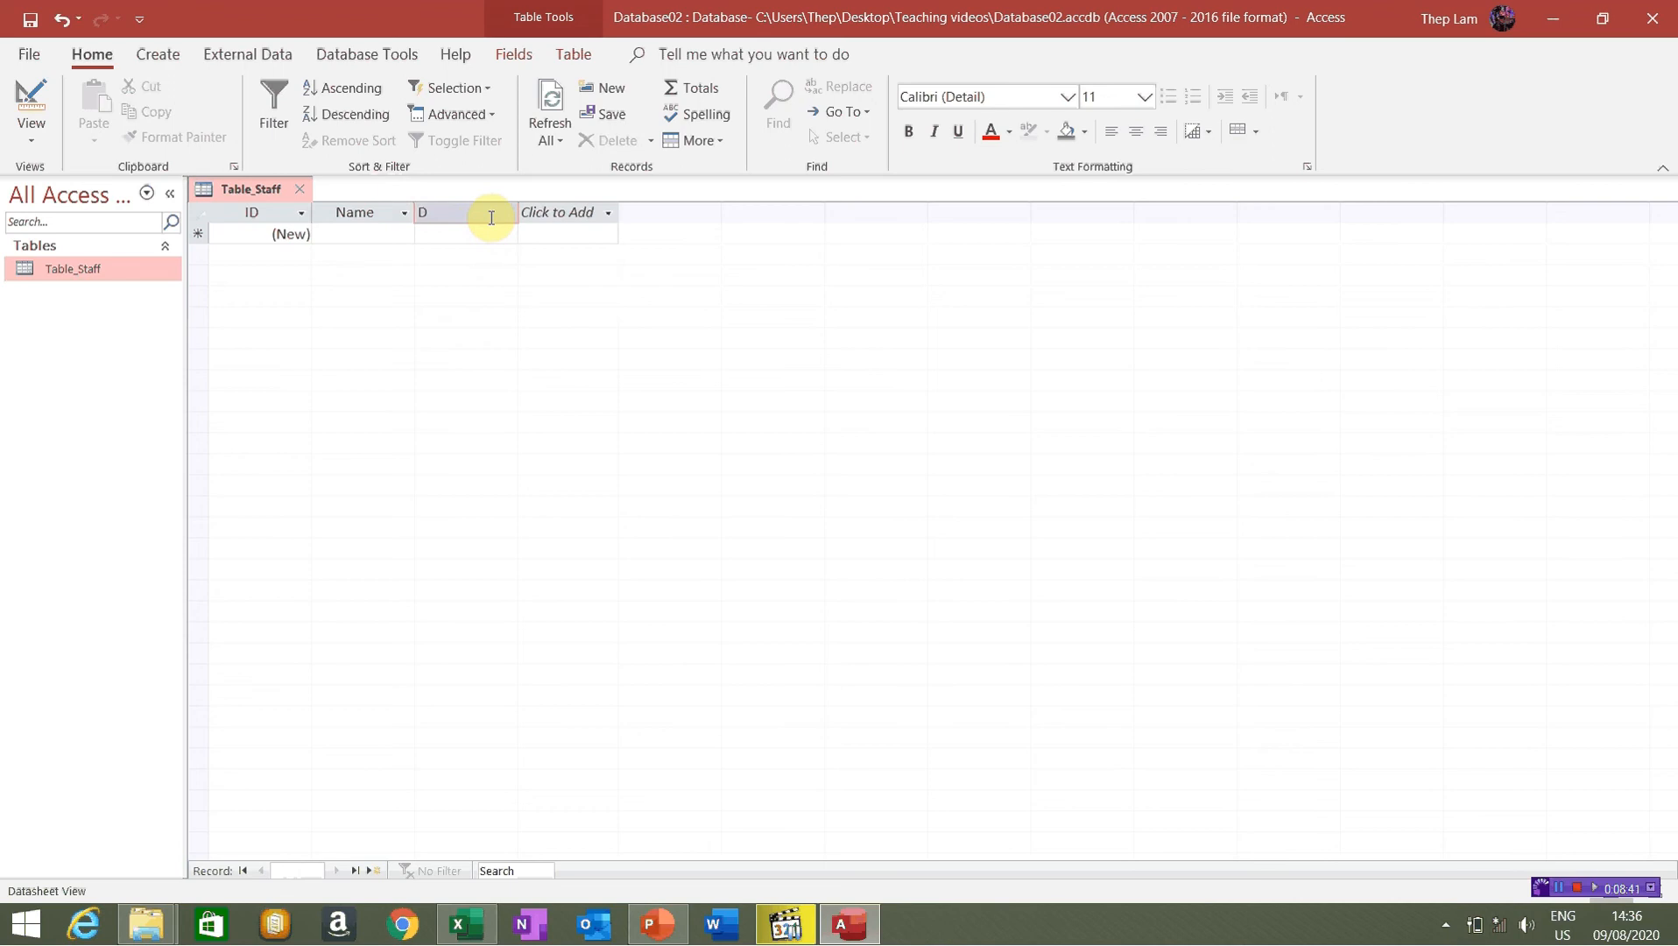
text(ate of birth)
click(536, 214)
After checking the Excel list, add a Yes/No field named Gender
click(462, 926)
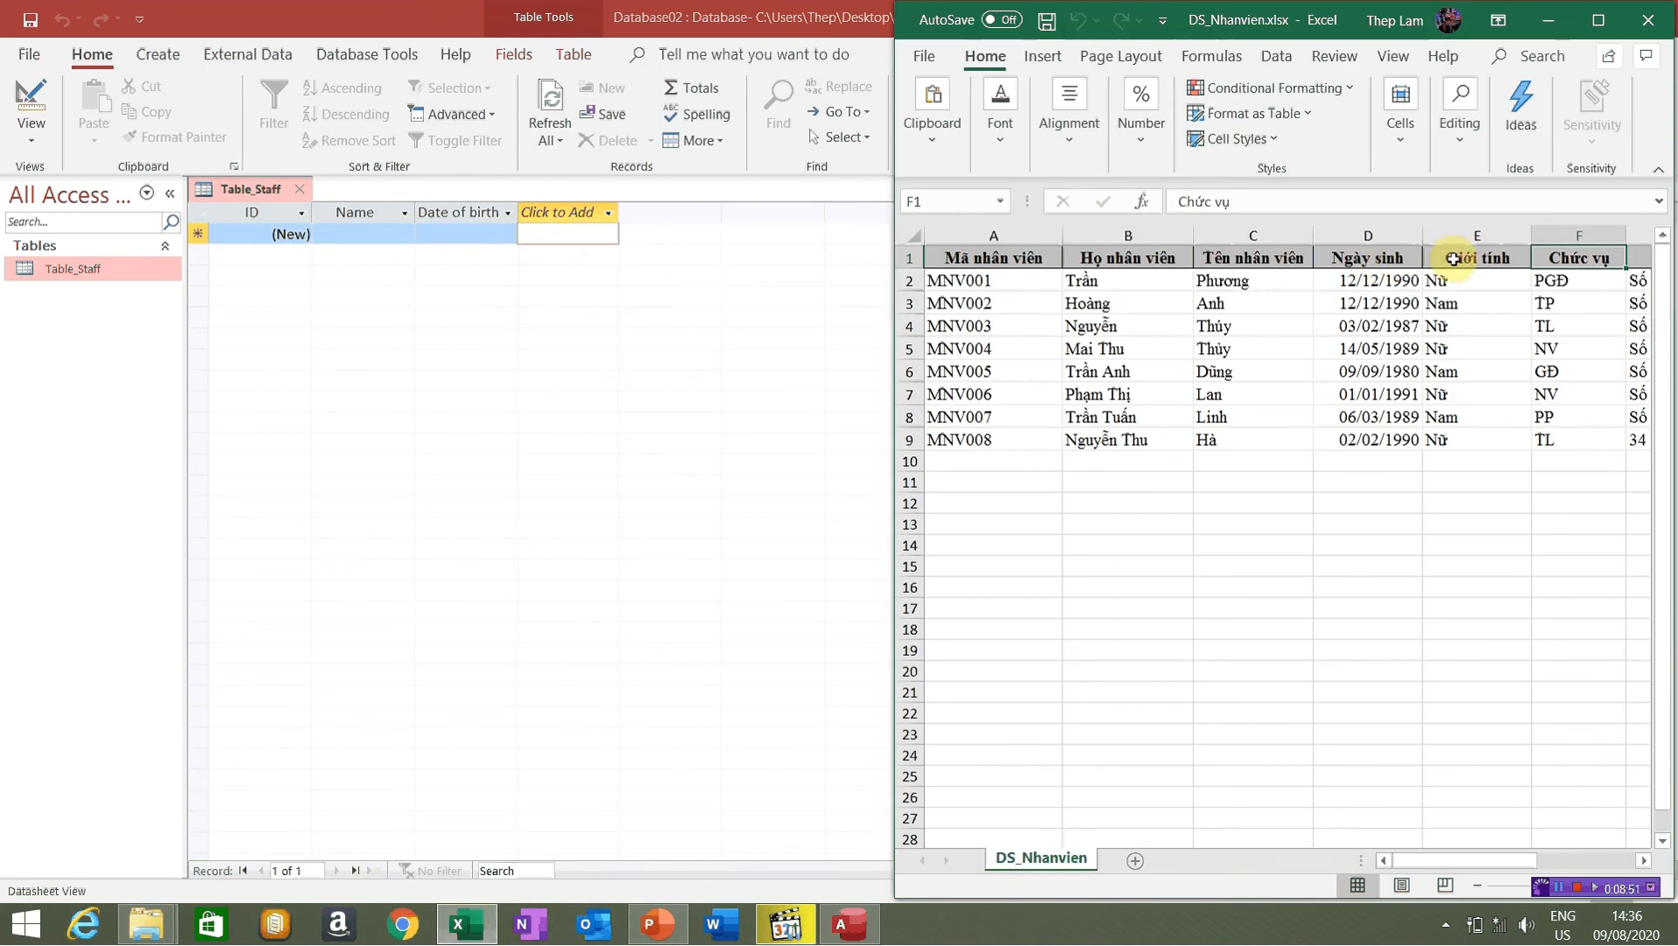
click(544, 212)
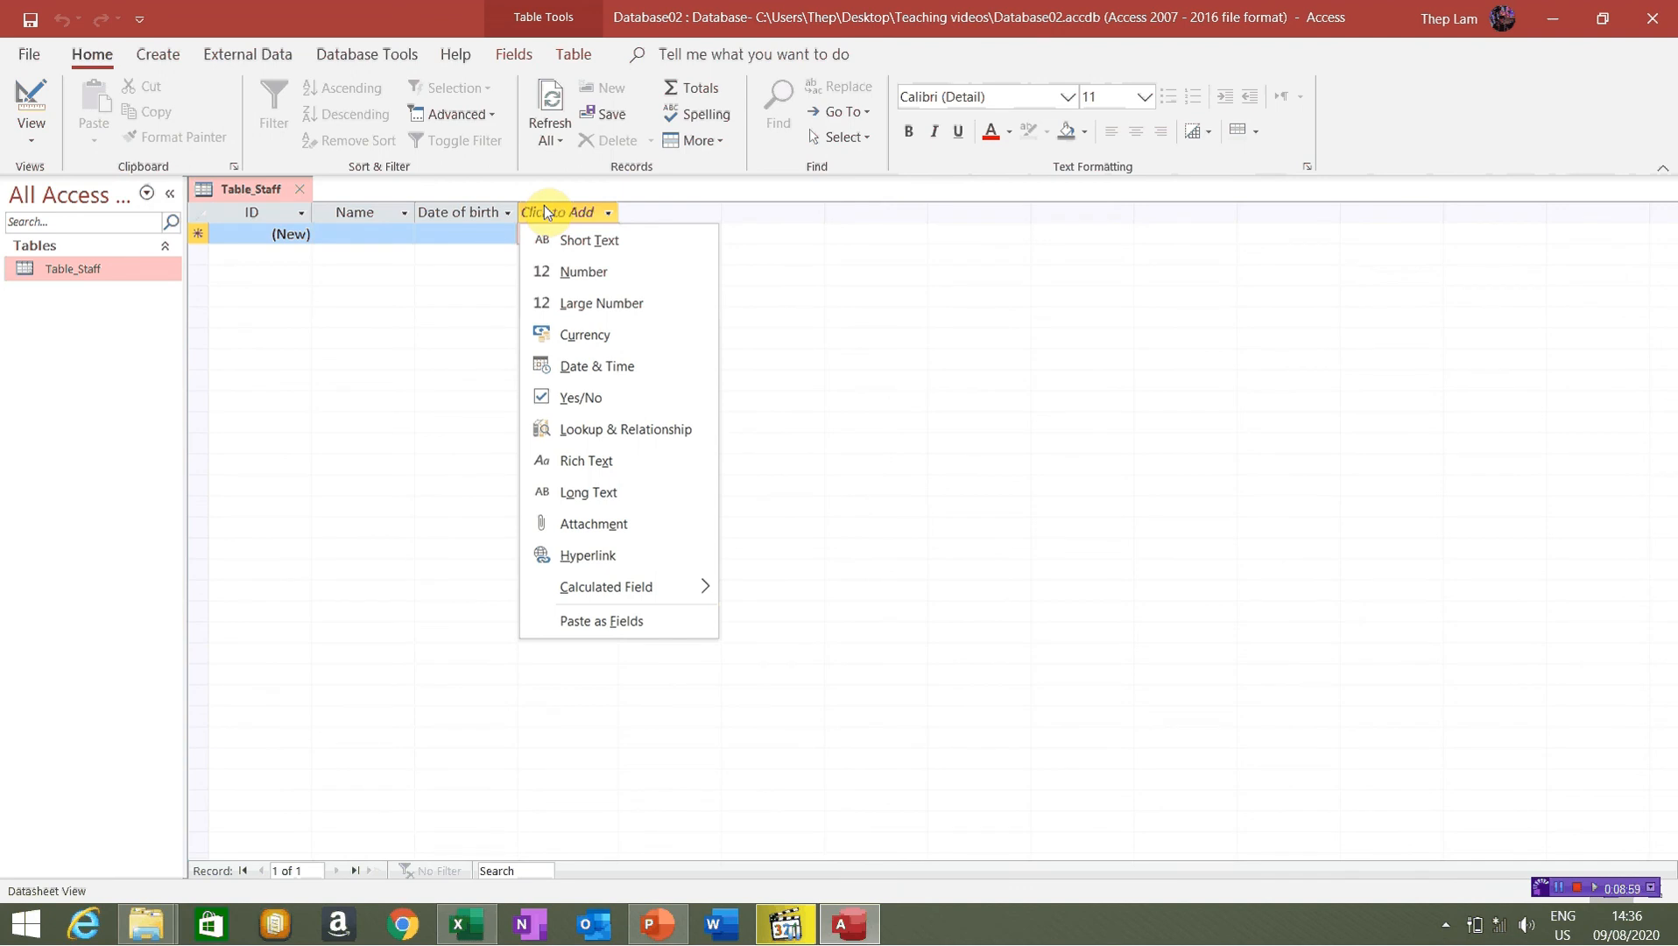
click(601, 403)
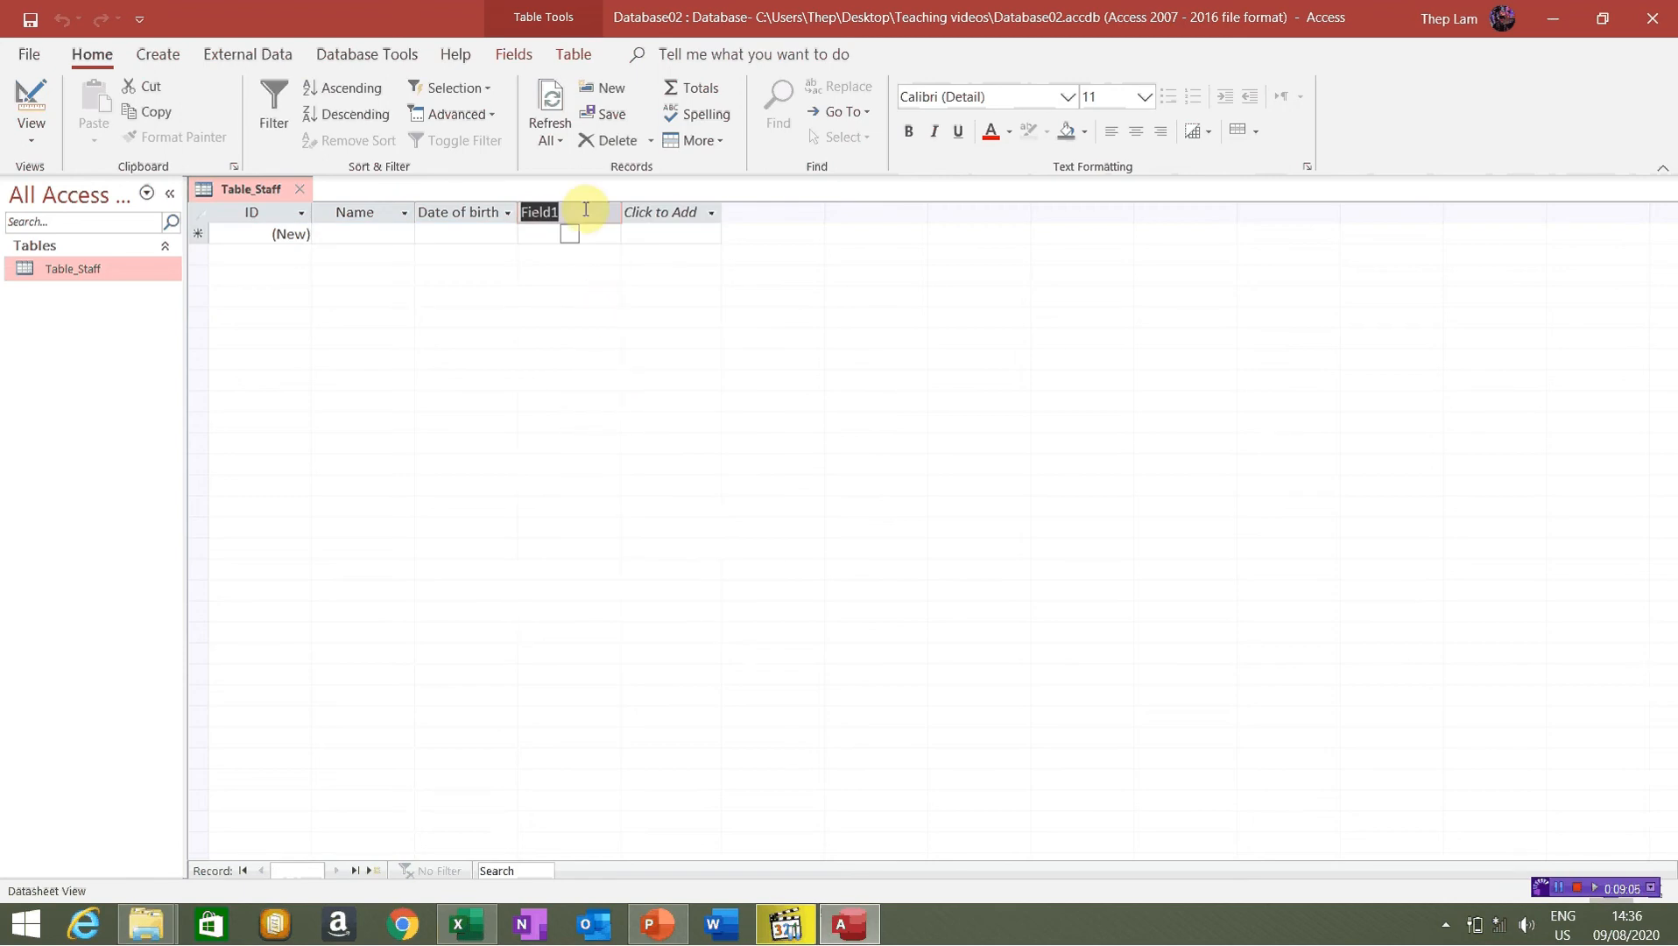
text(Gender)
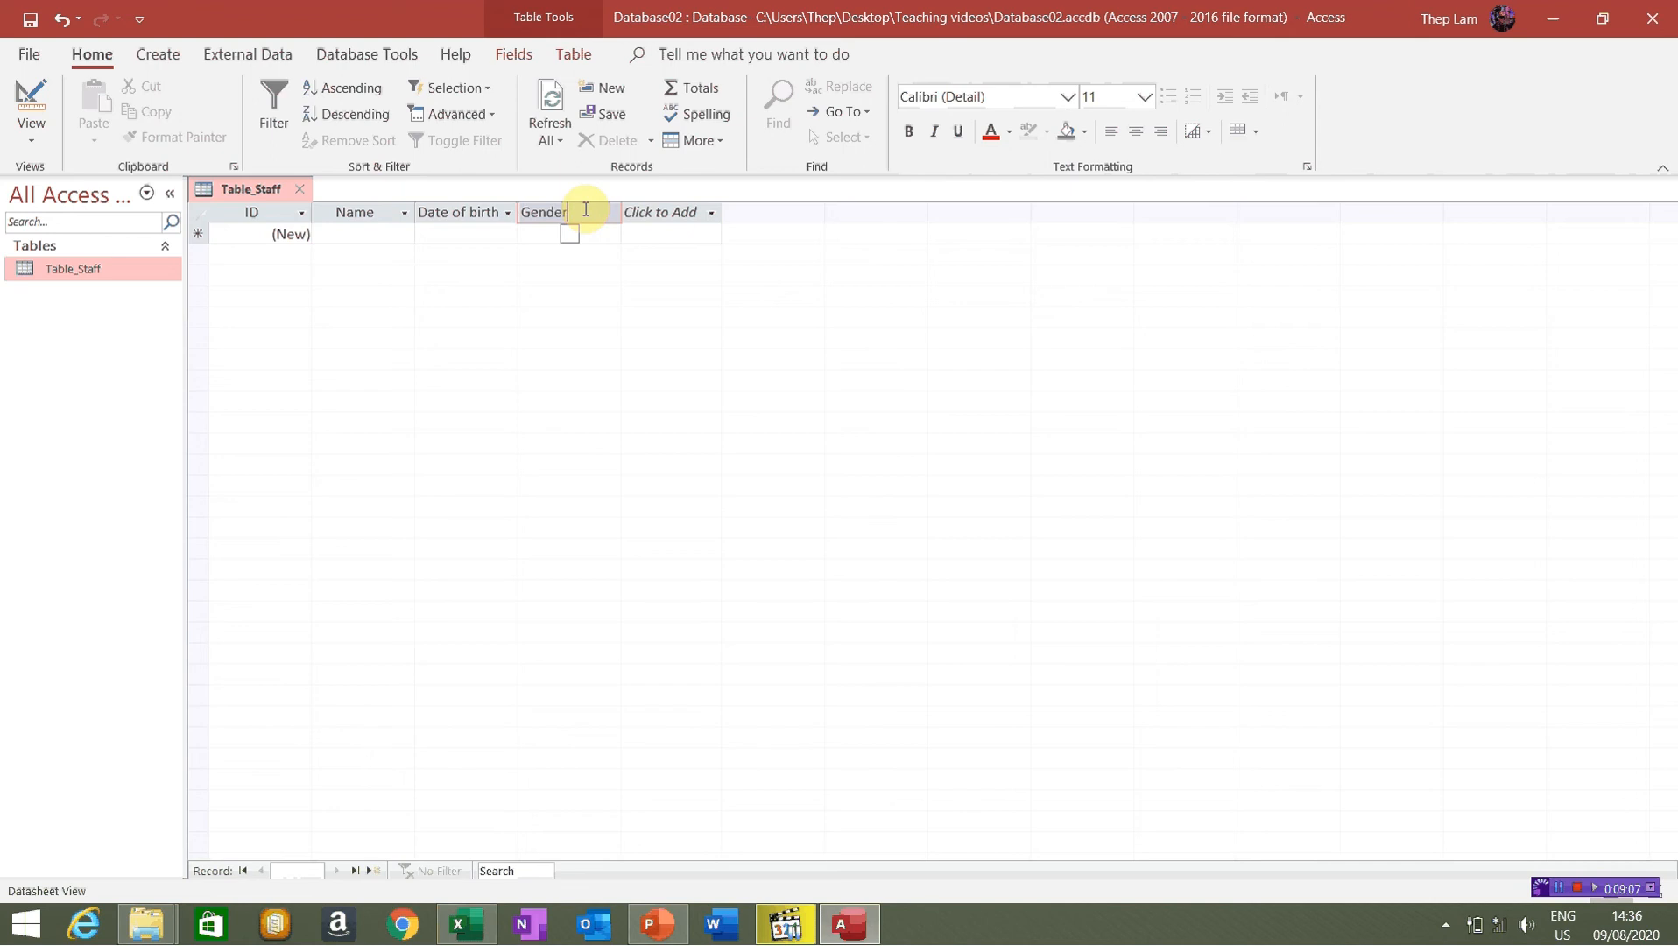
click(658, 212)
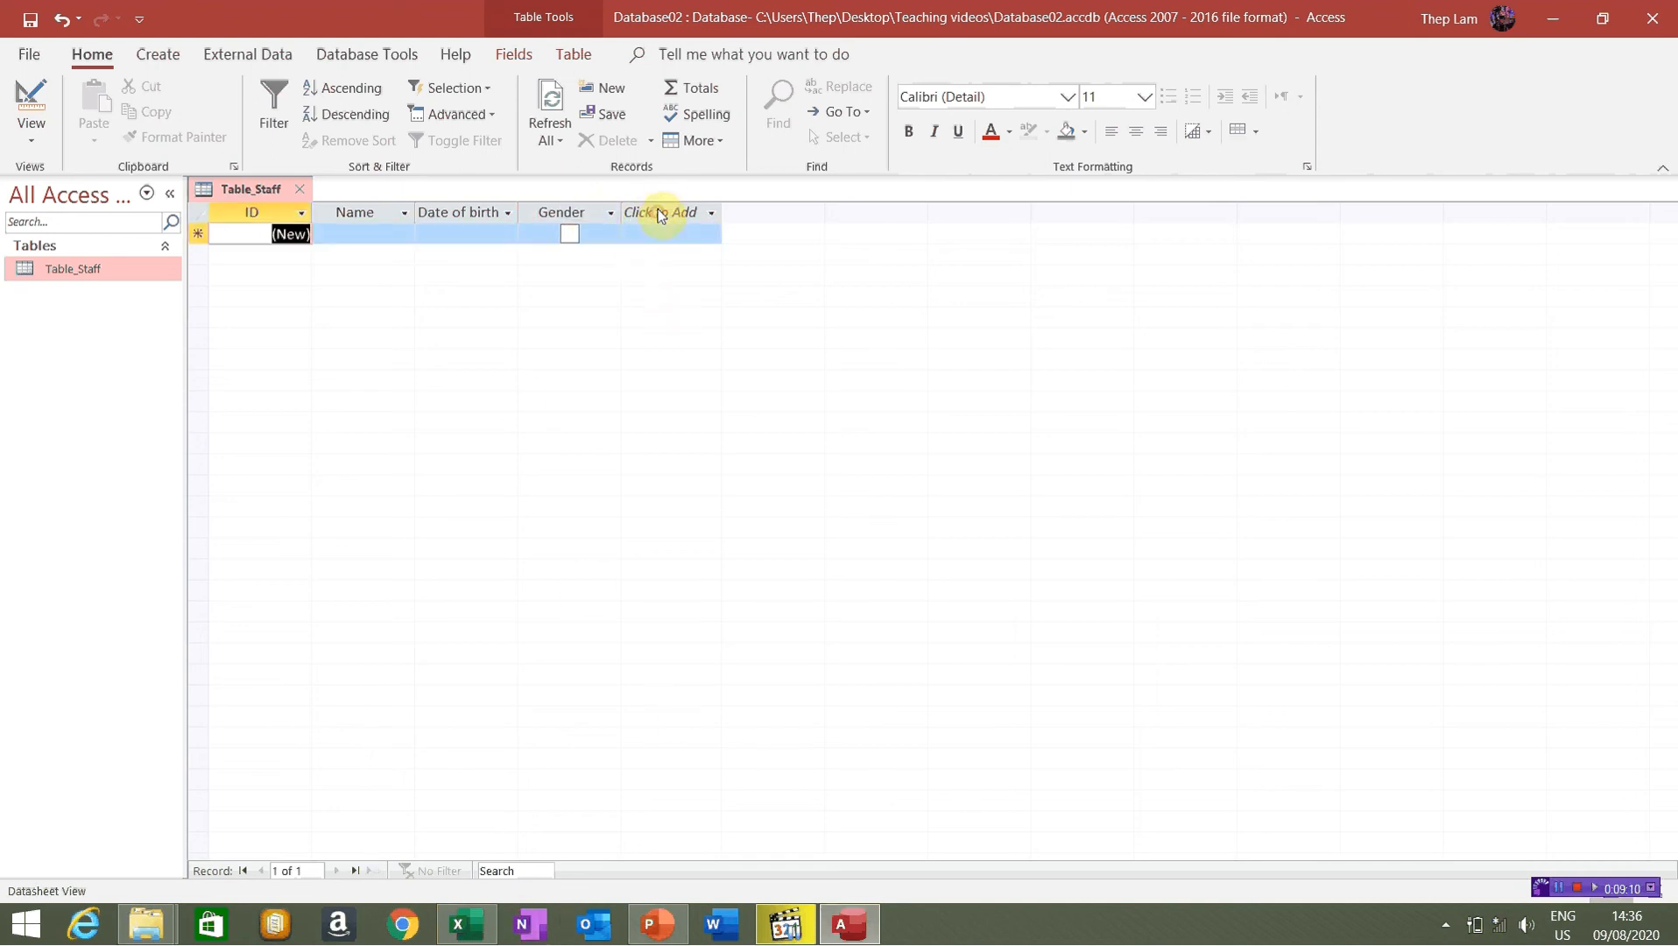
After checking the Excel list, choose Lookup & Relationship as the new column's type
click(460, 925)
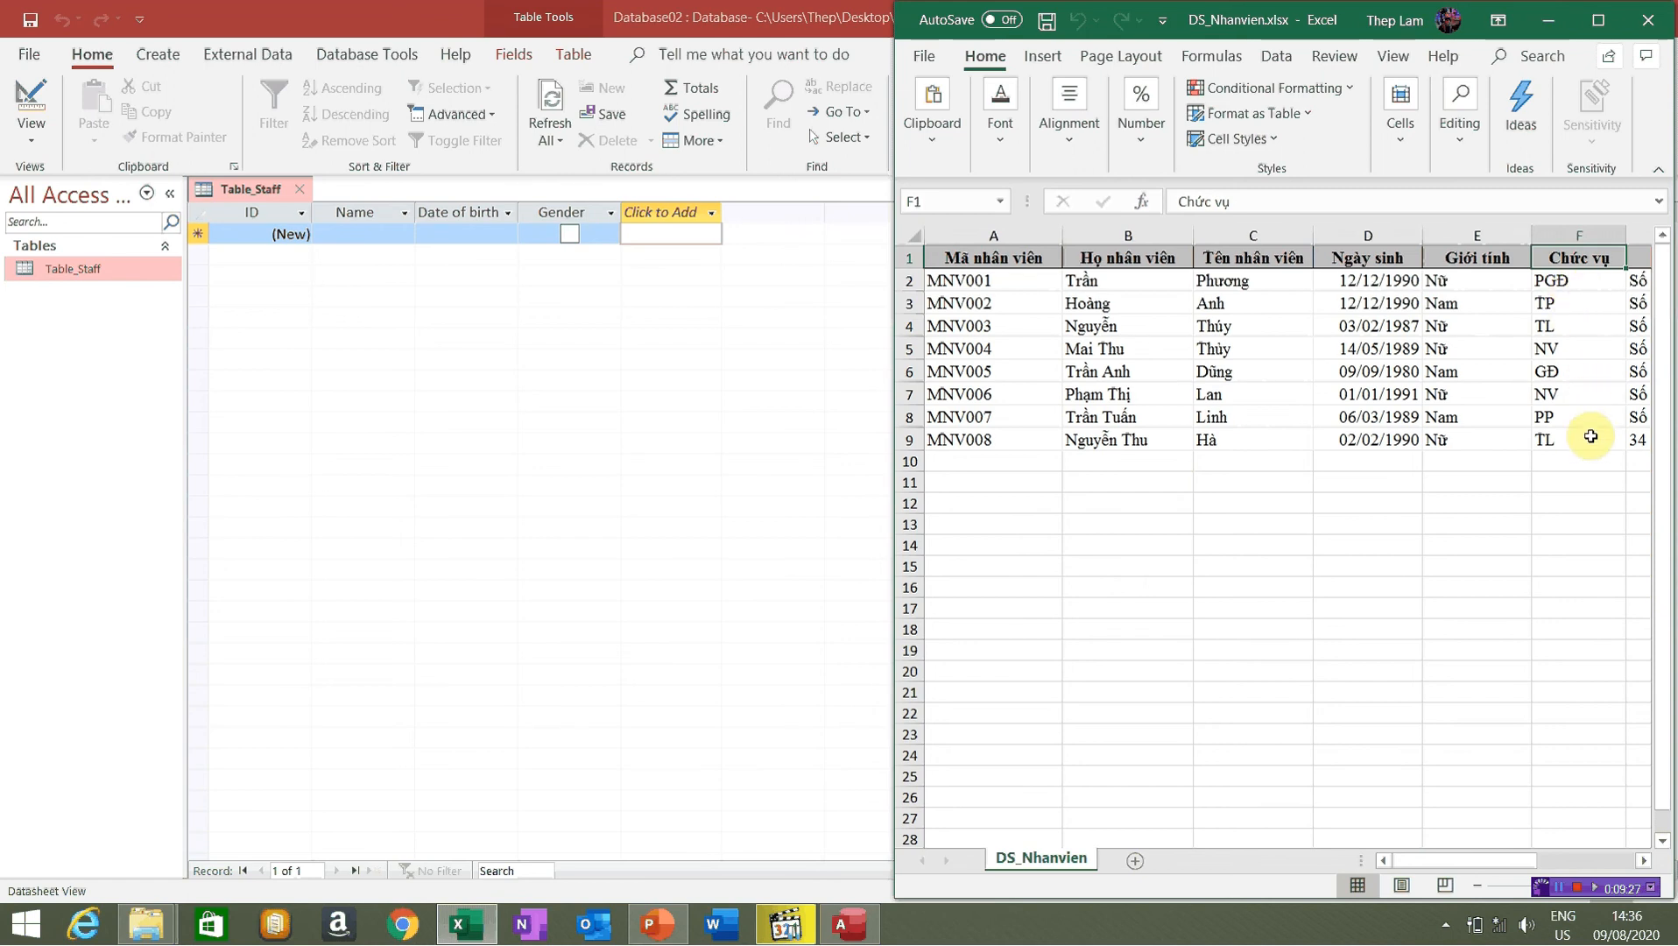
click(711, 214)
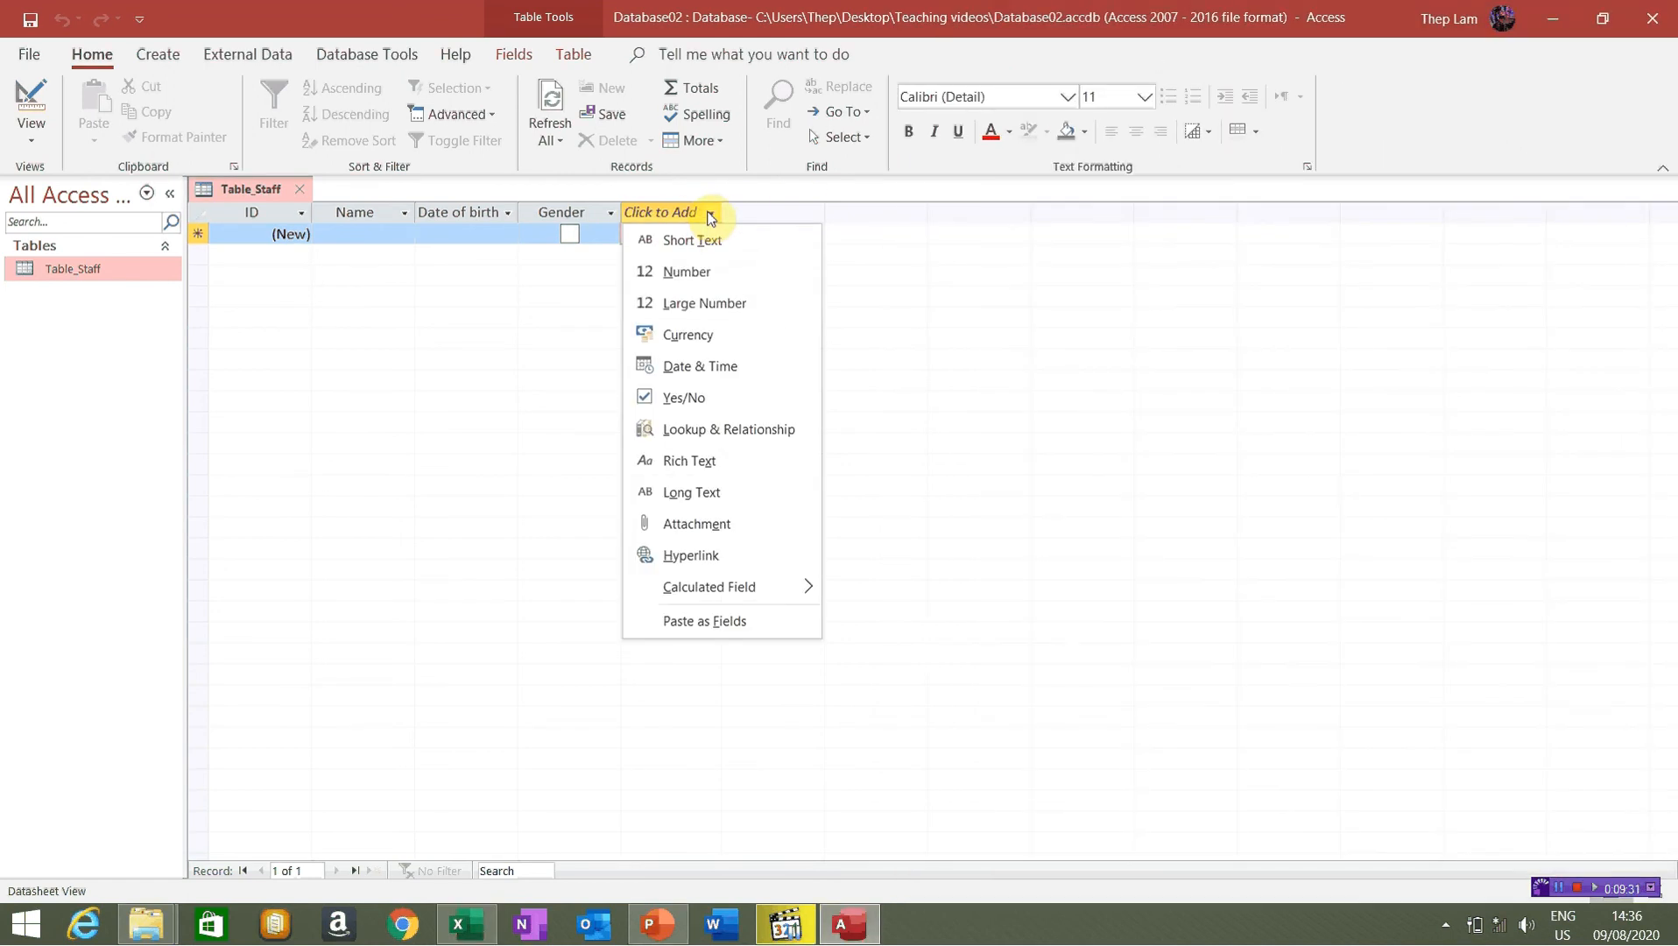
click(706, 433)
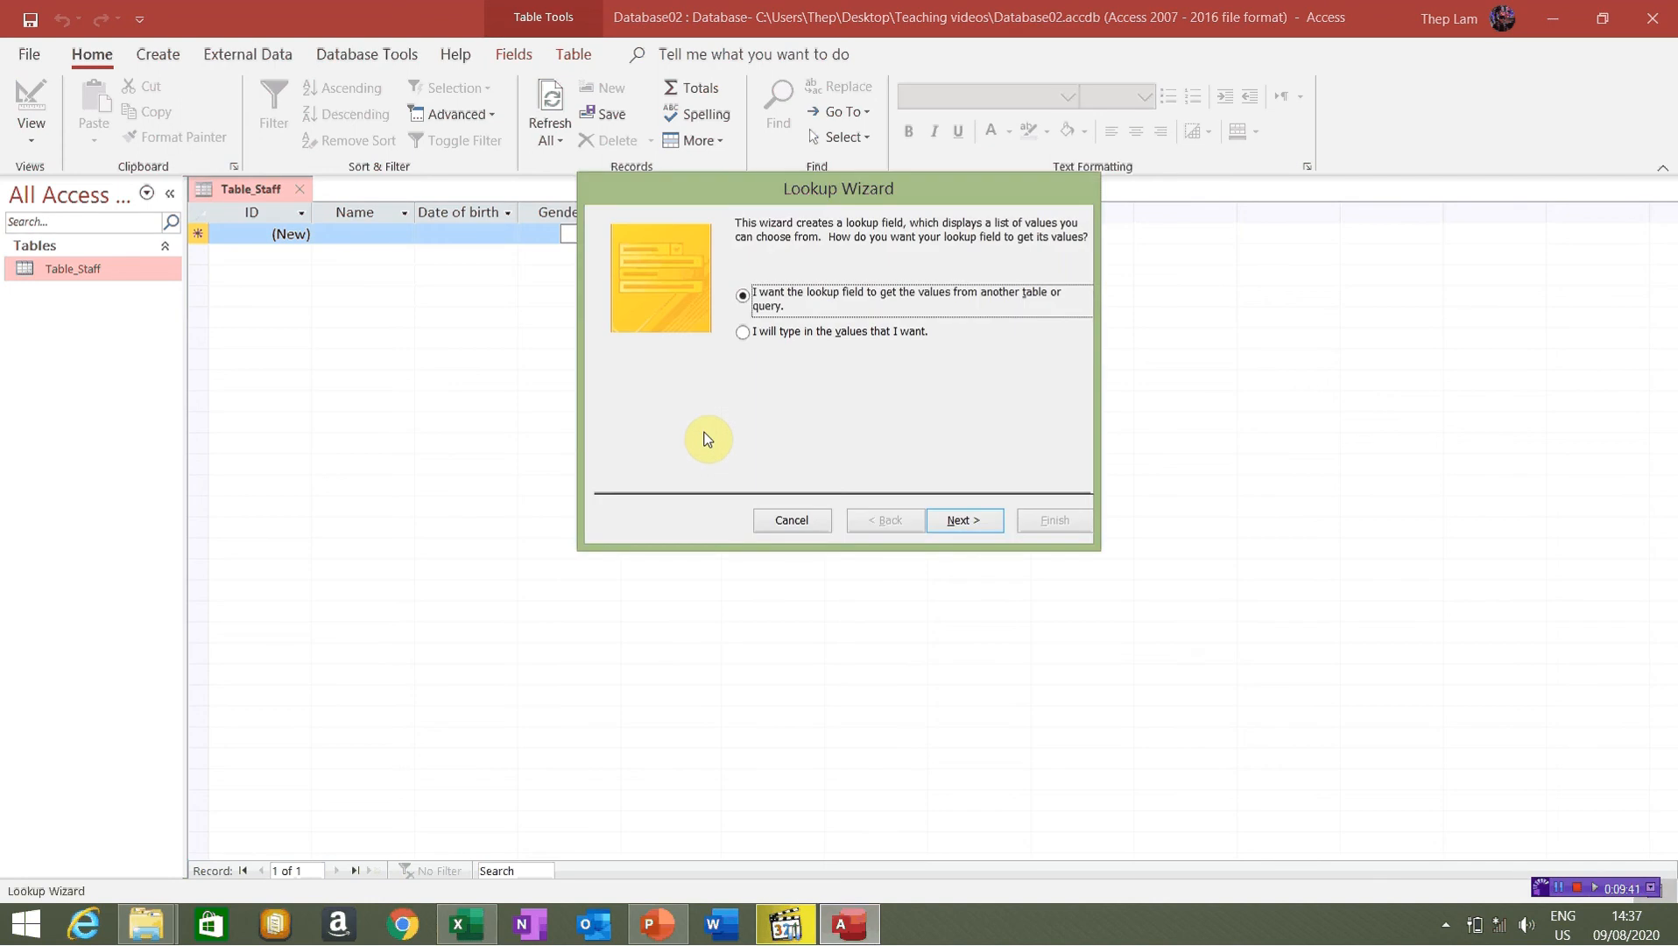
Choose to type the lookup values yourself and continue to the value list
click(766, 341)
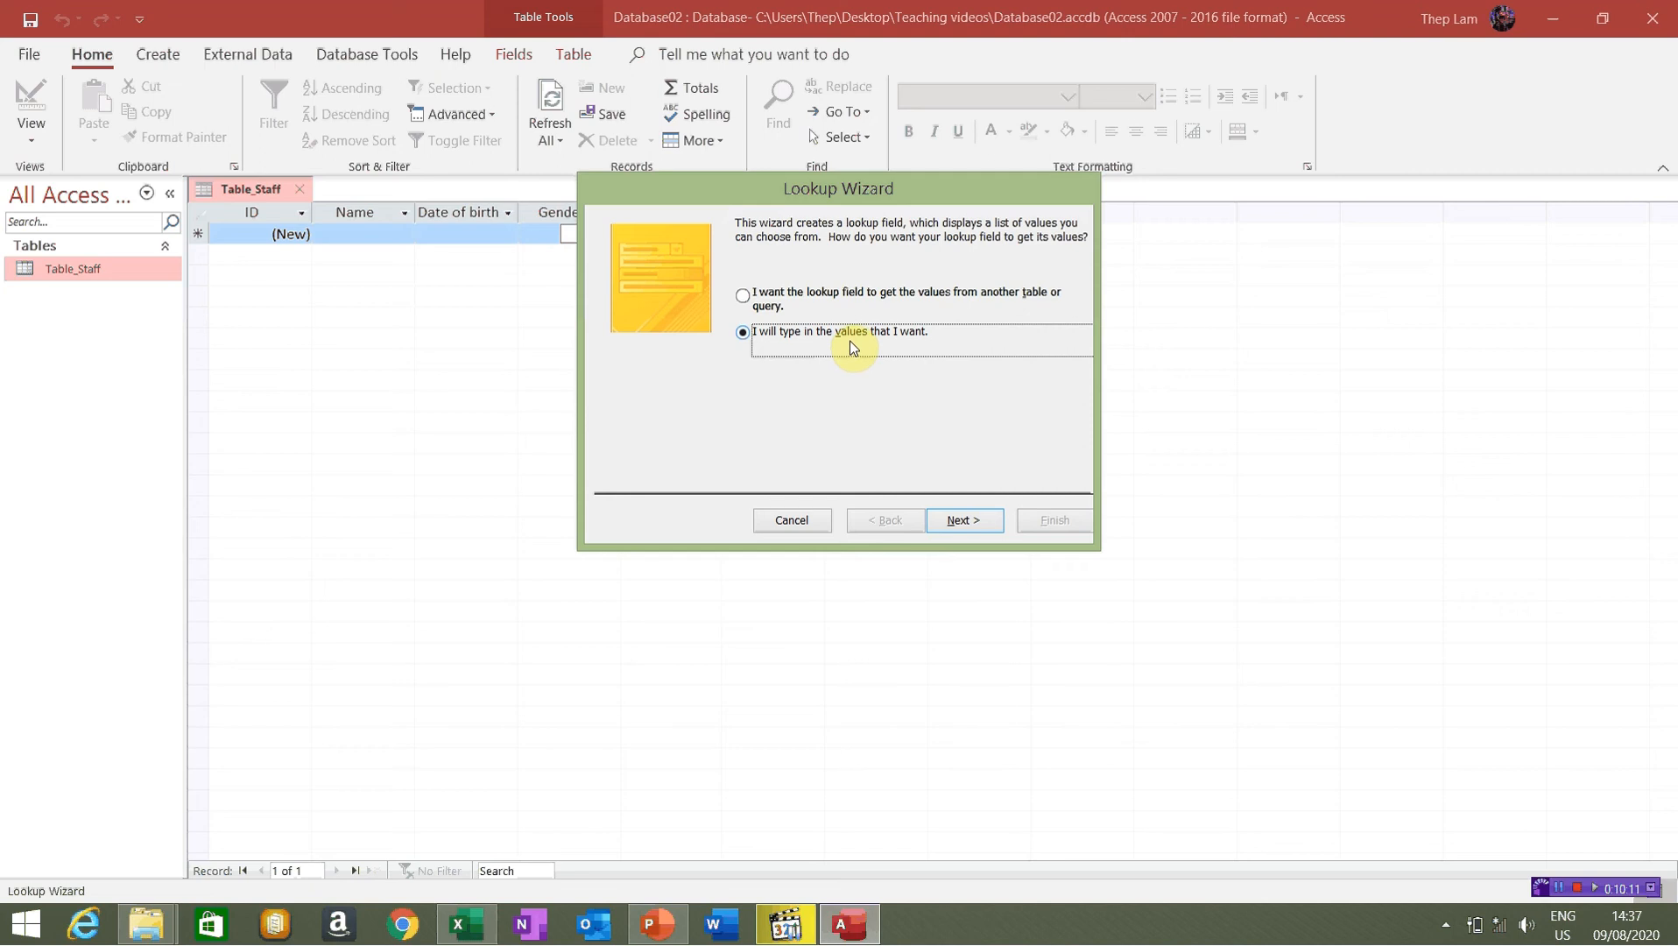
click(760, 300)
click(765, 333)
click(964, 520)
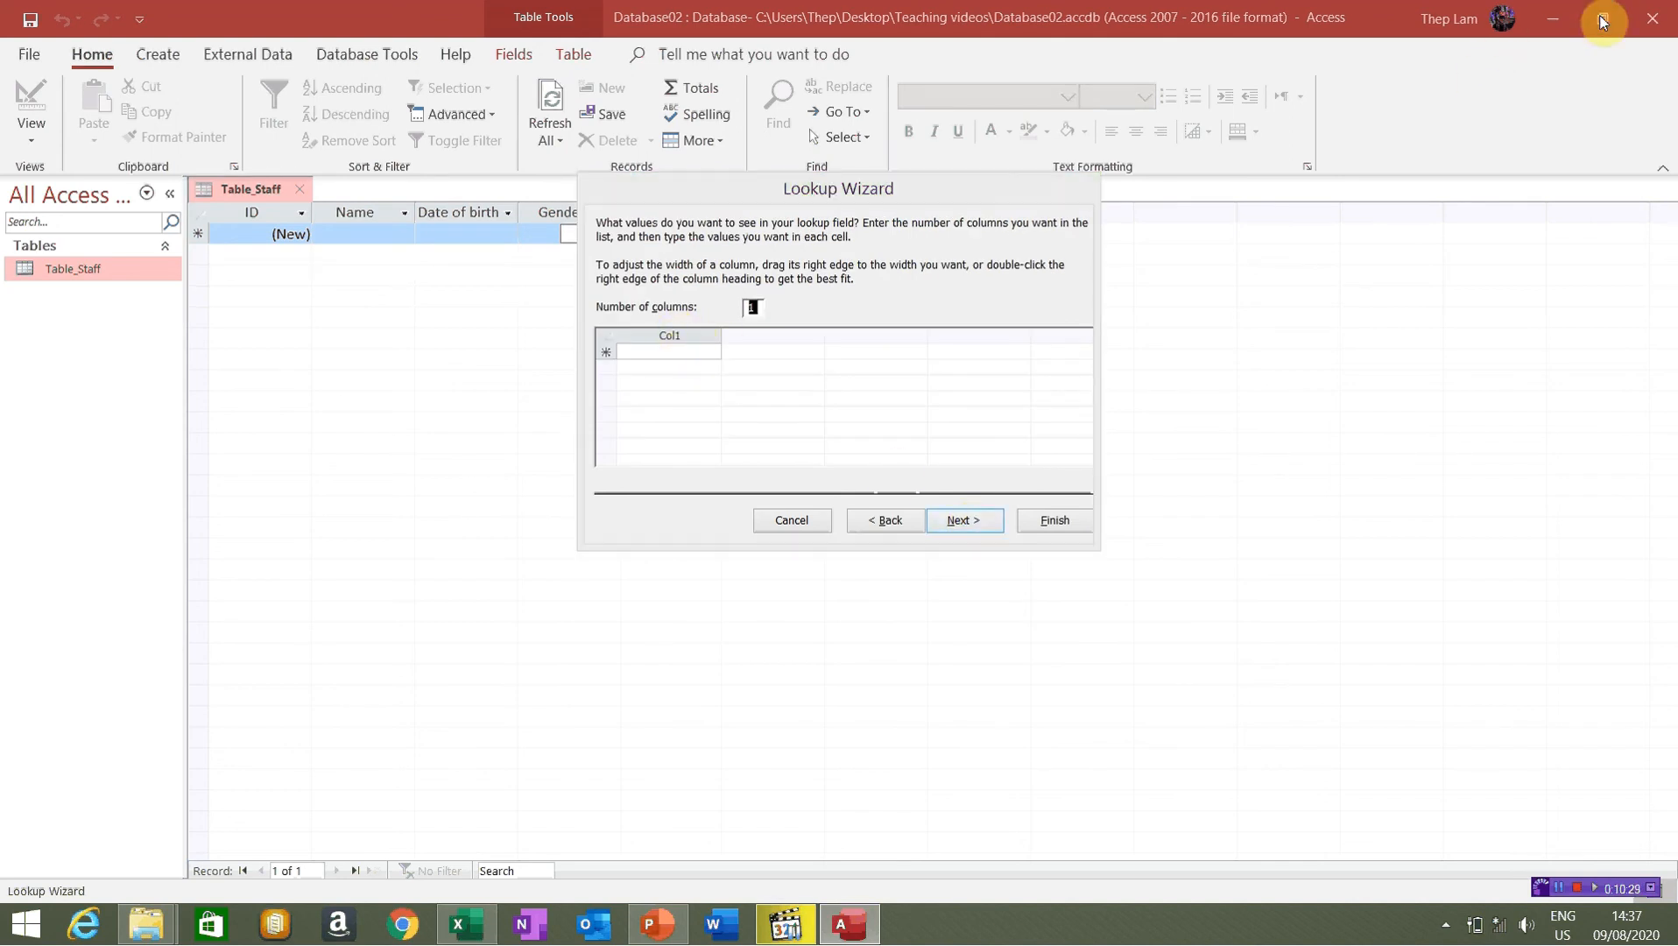
Check the Excel list, then enter GD as the first position code
click(477, 927)
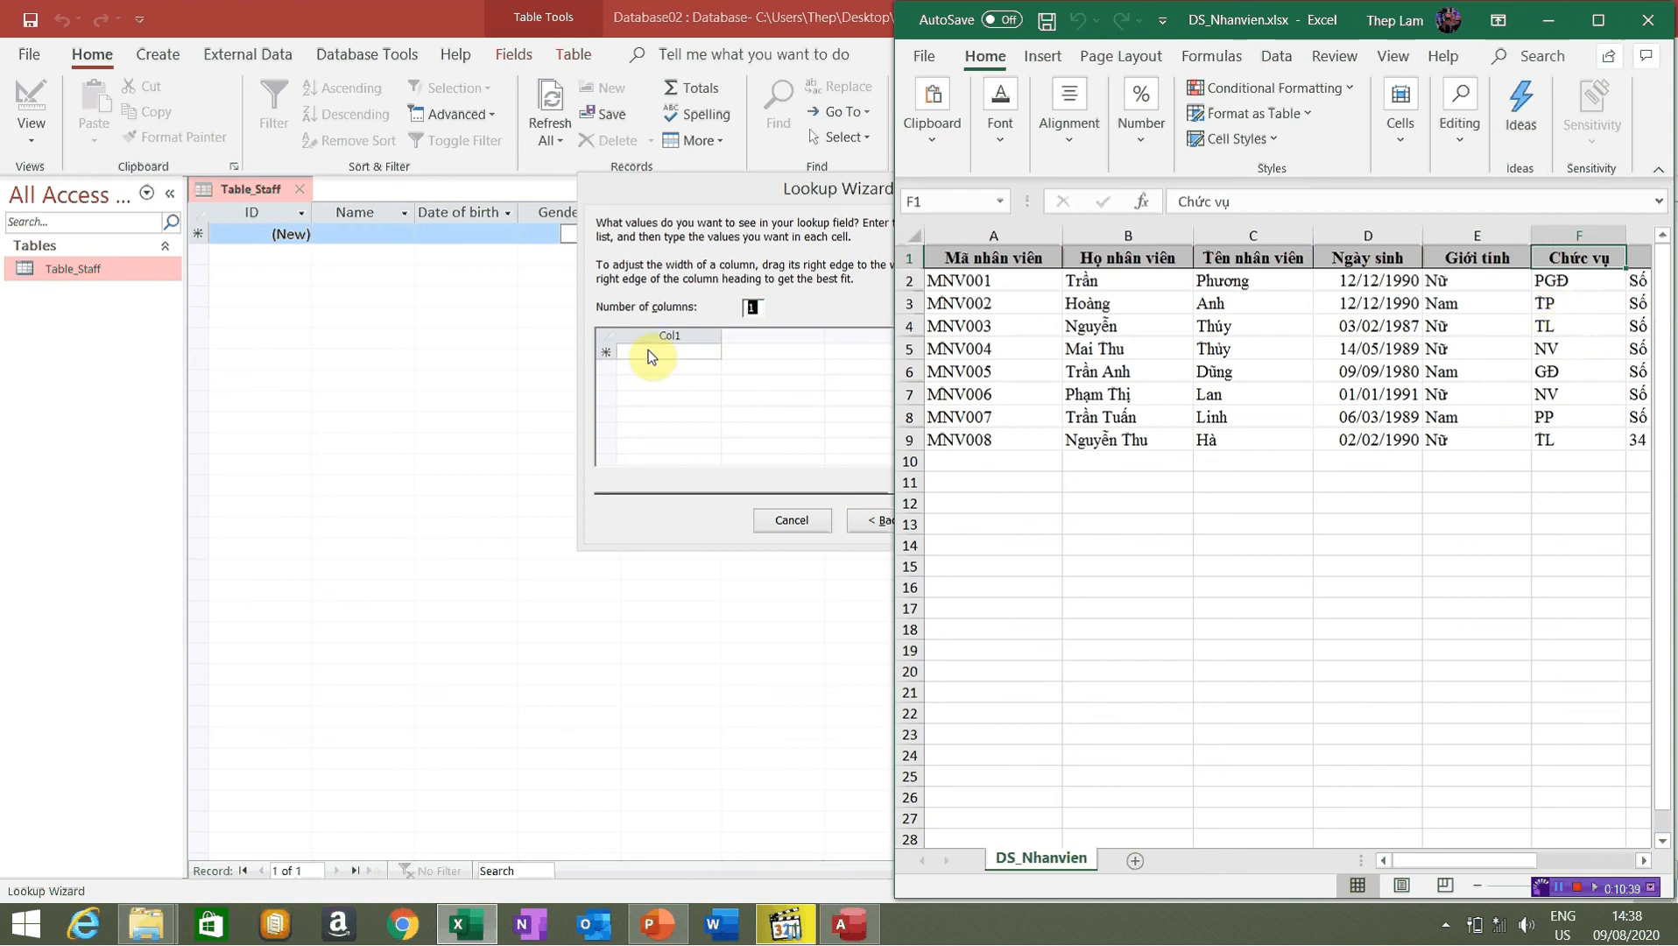
click(676, 353)
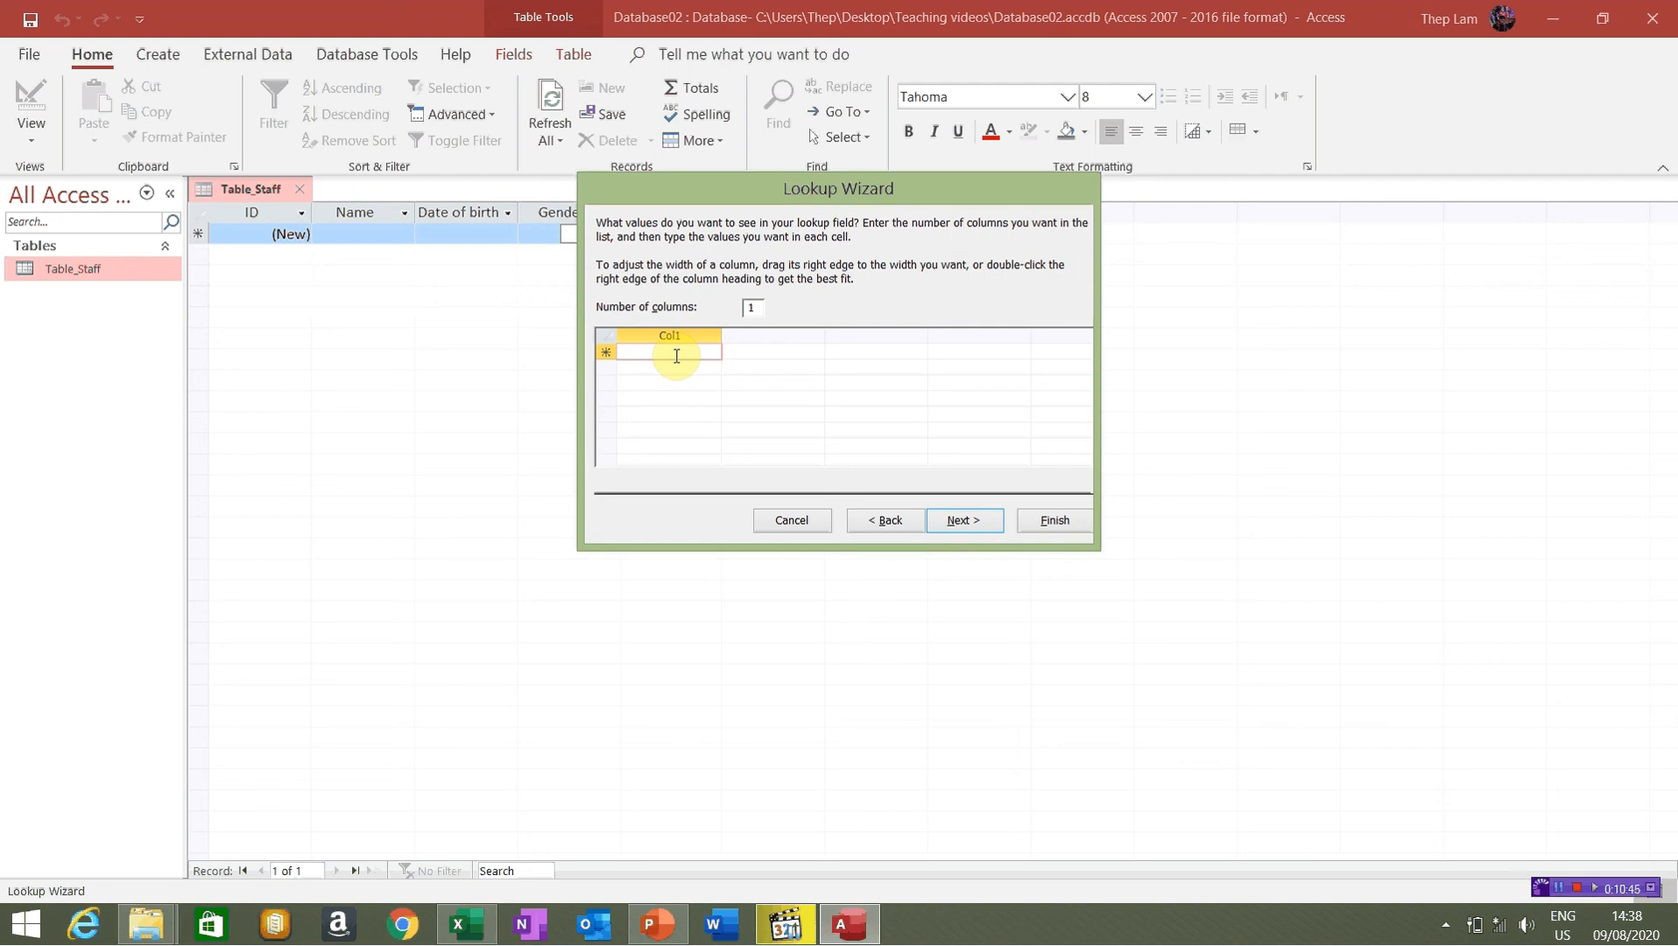
text(GDD)
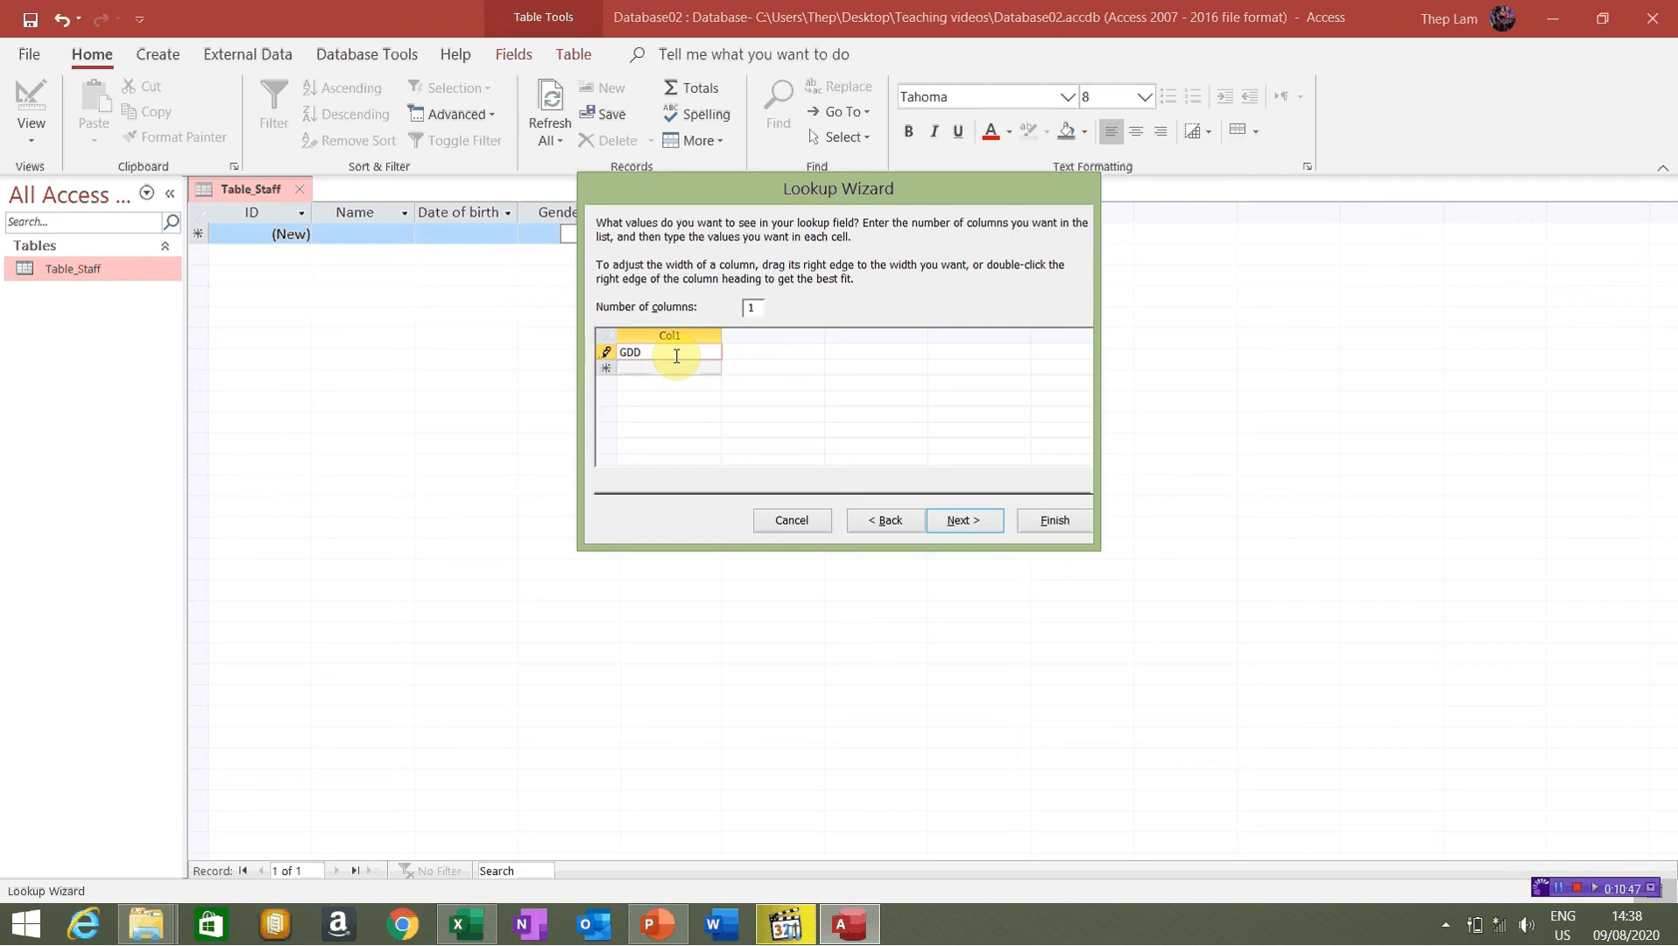
key(Return)
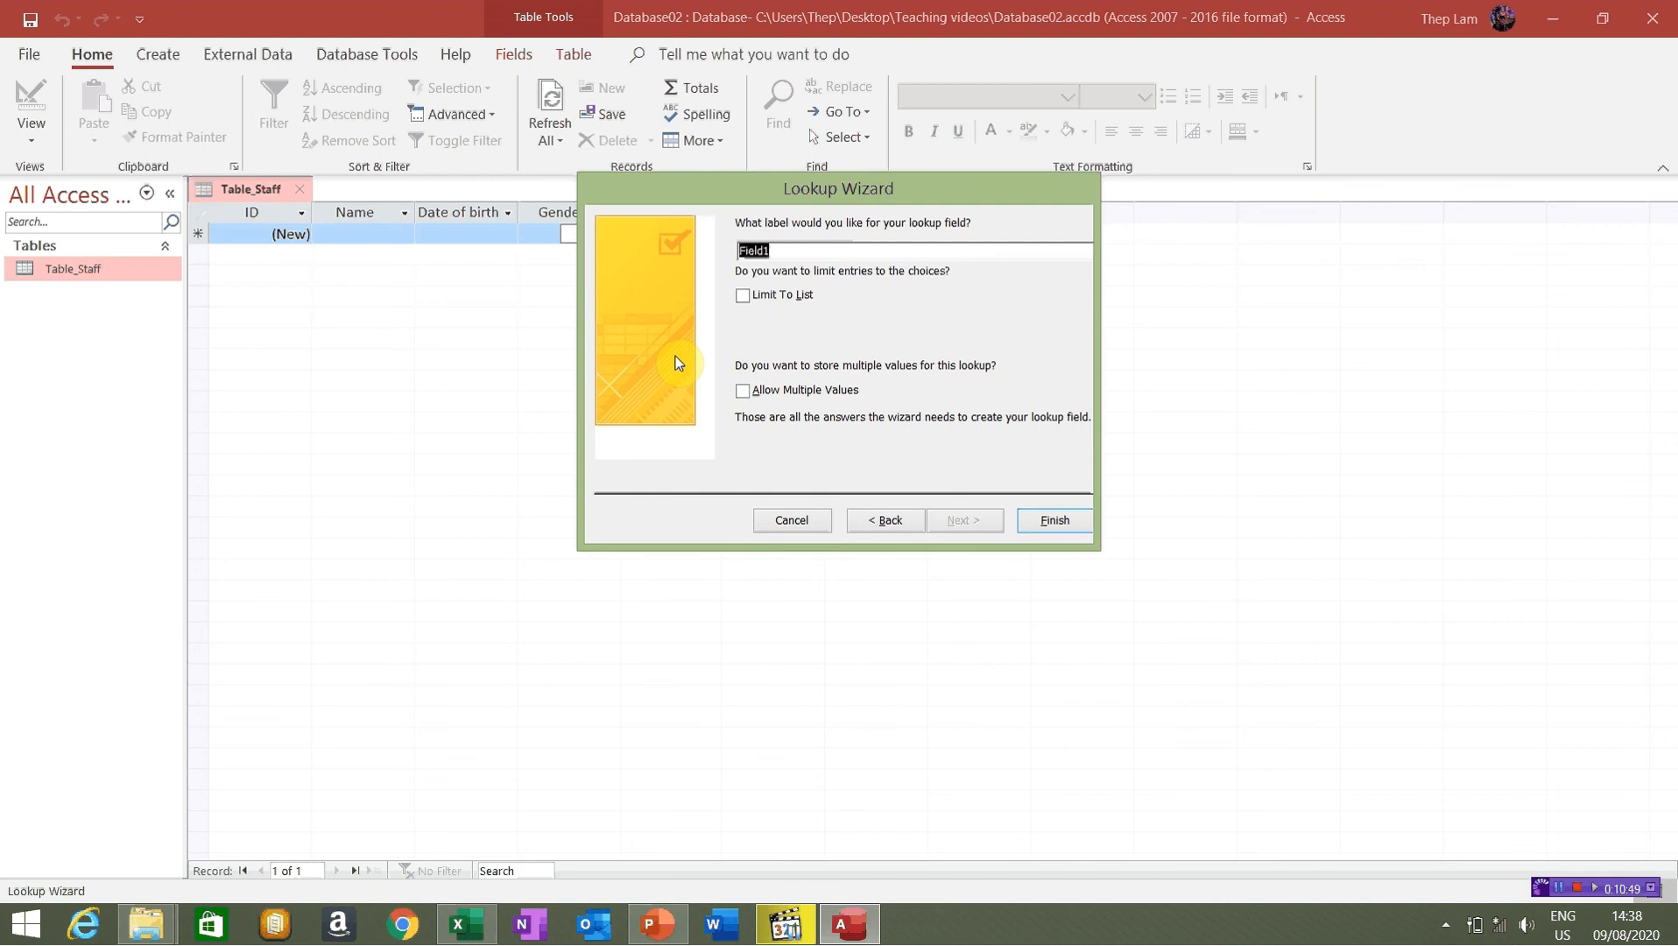
click(883, 519)
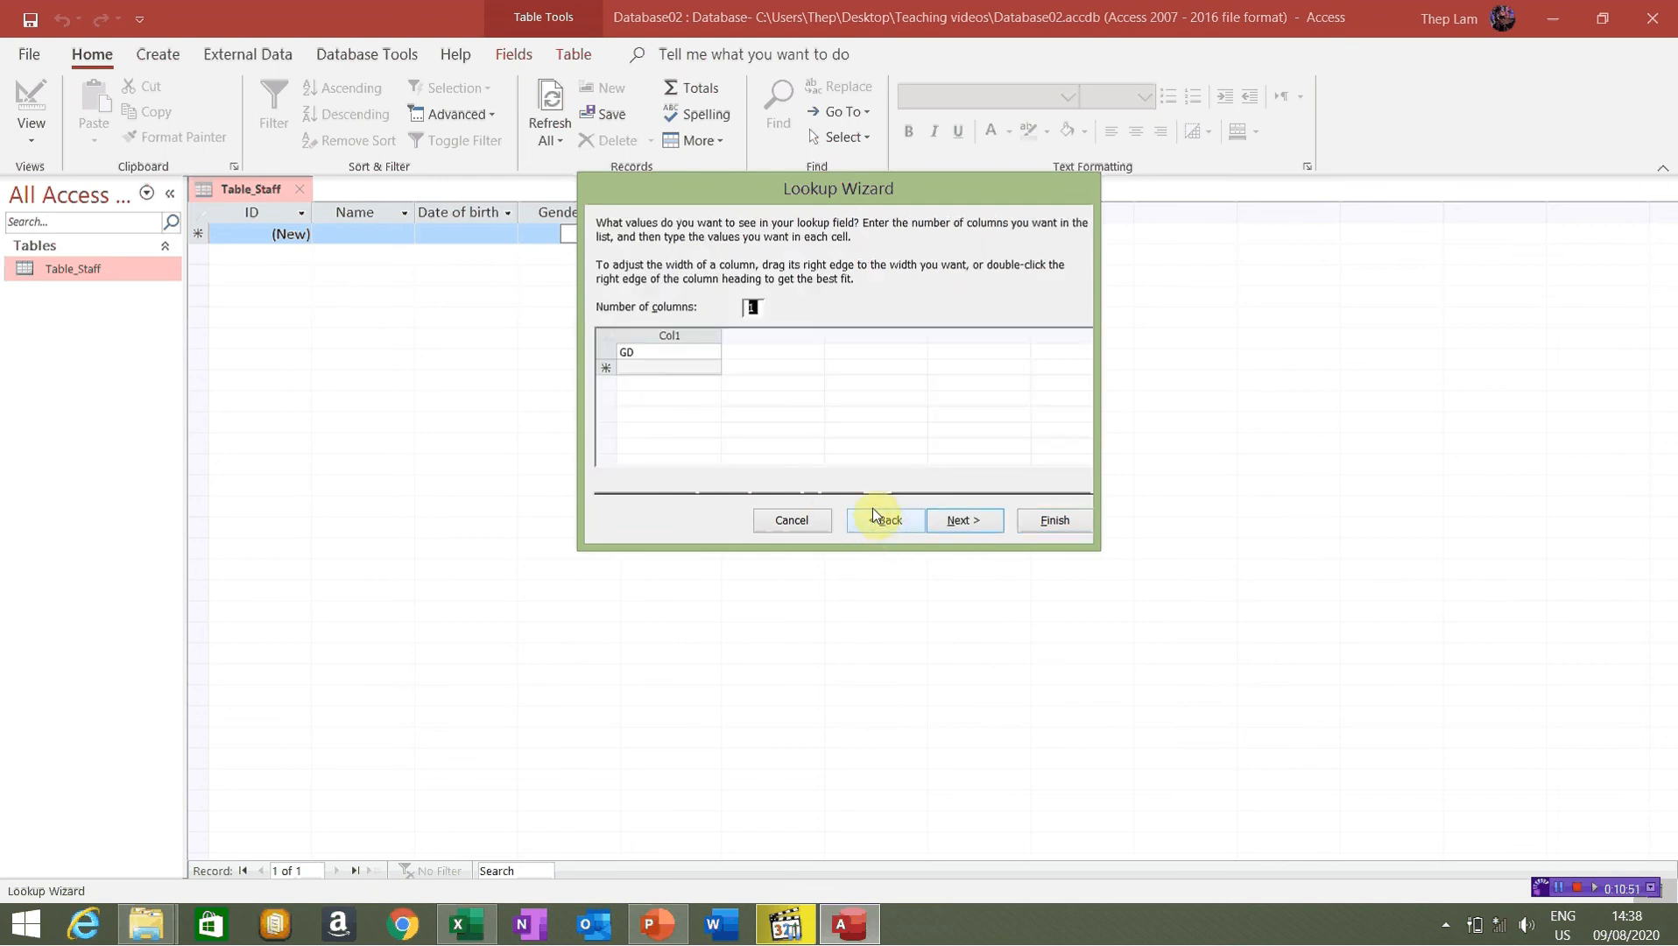
Enter the remaining position codes PGD, TP and NV in the Col1 list
click(652, 367)
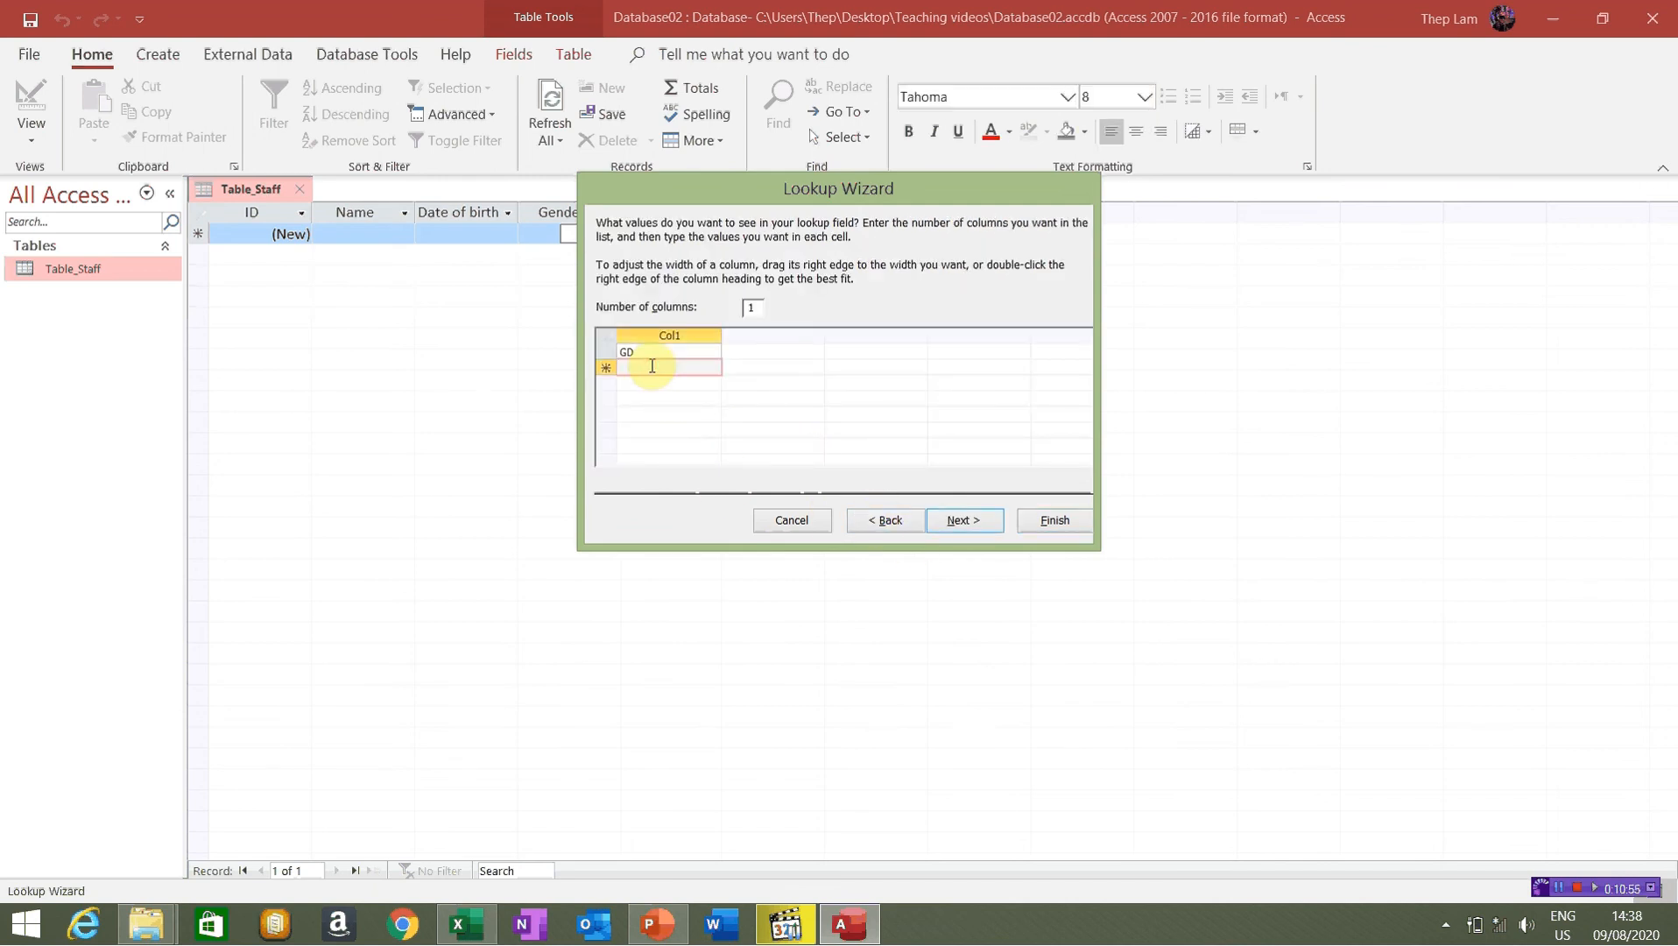
text(PGD)
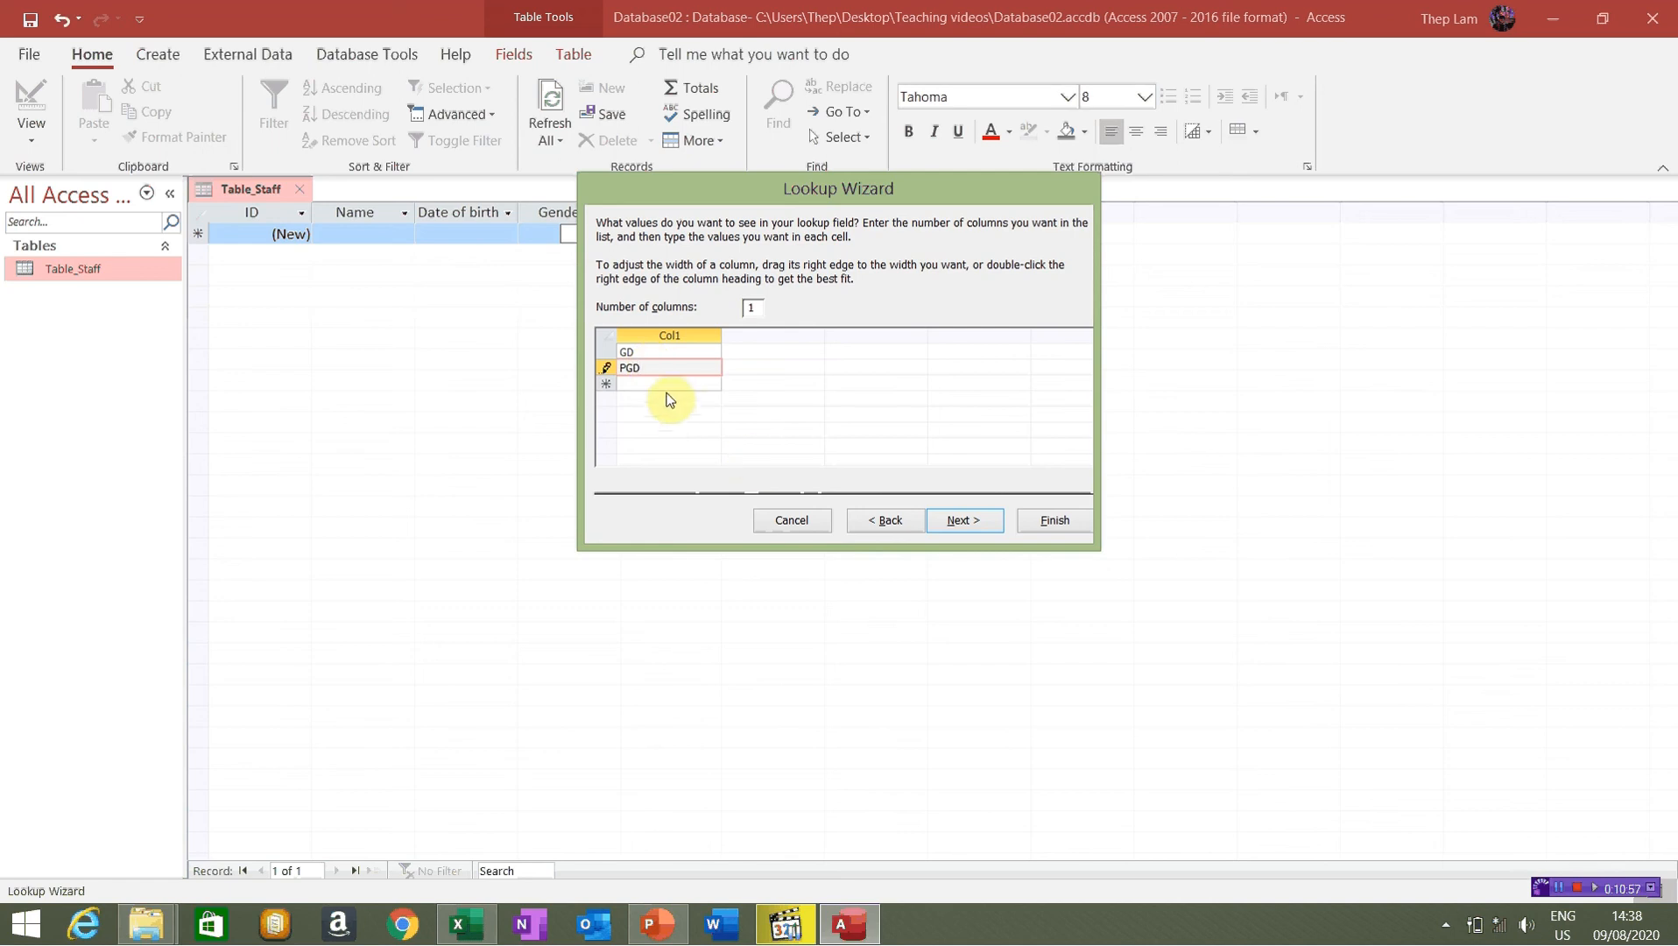
click(645, 382)
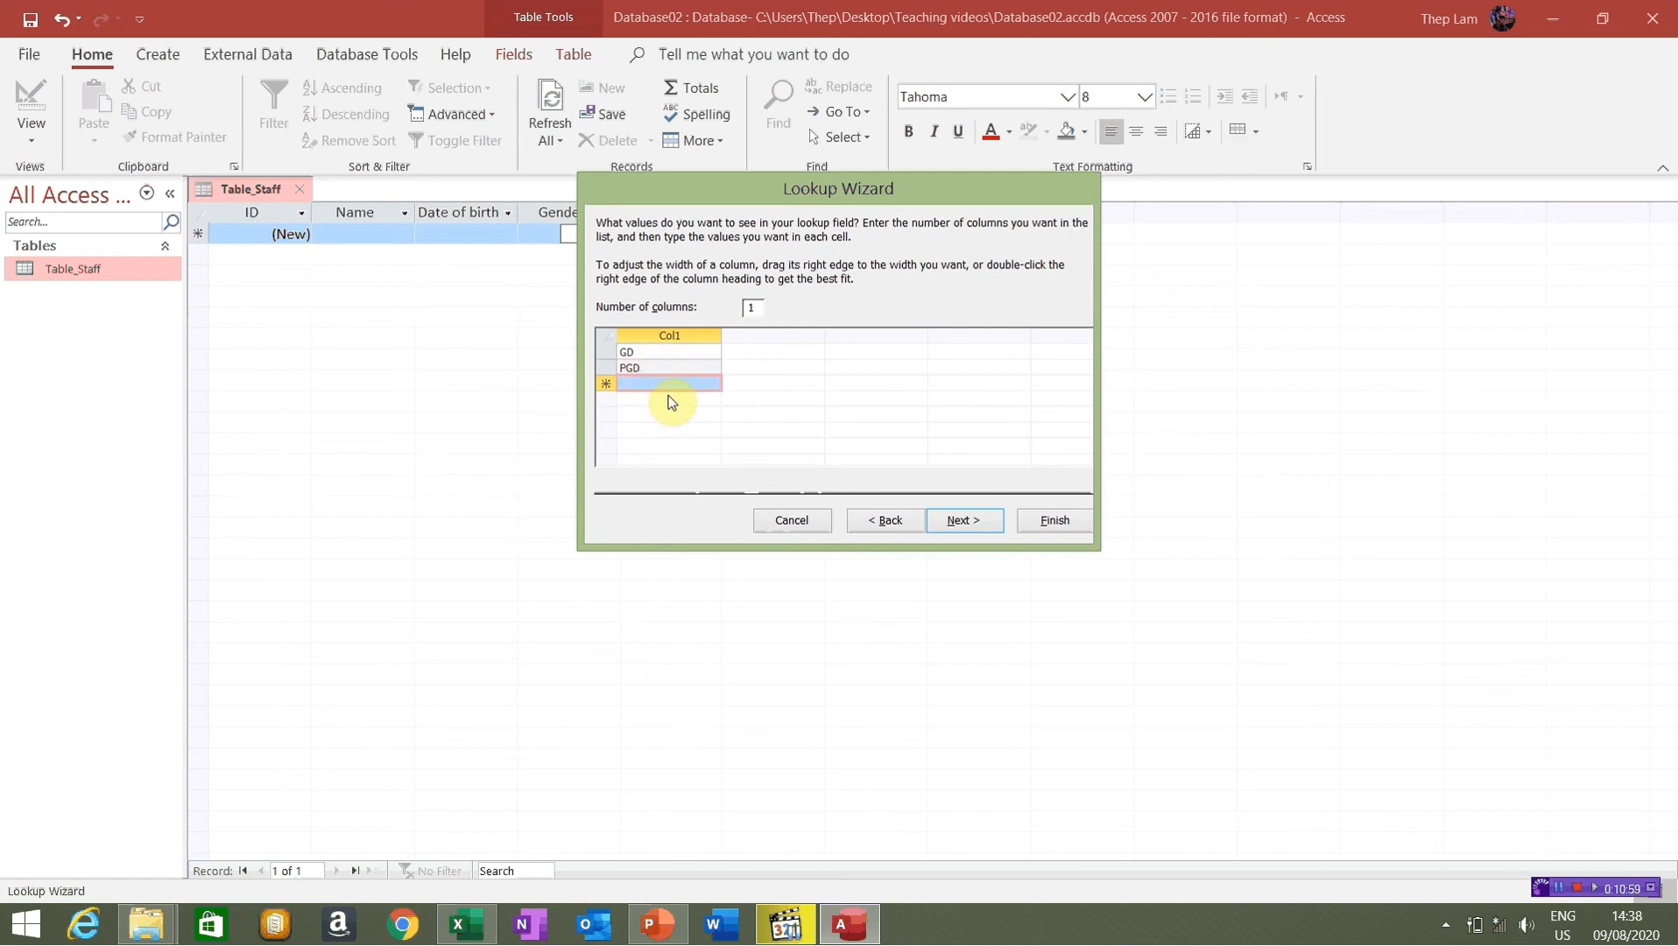
click(666, 385)
text(T)
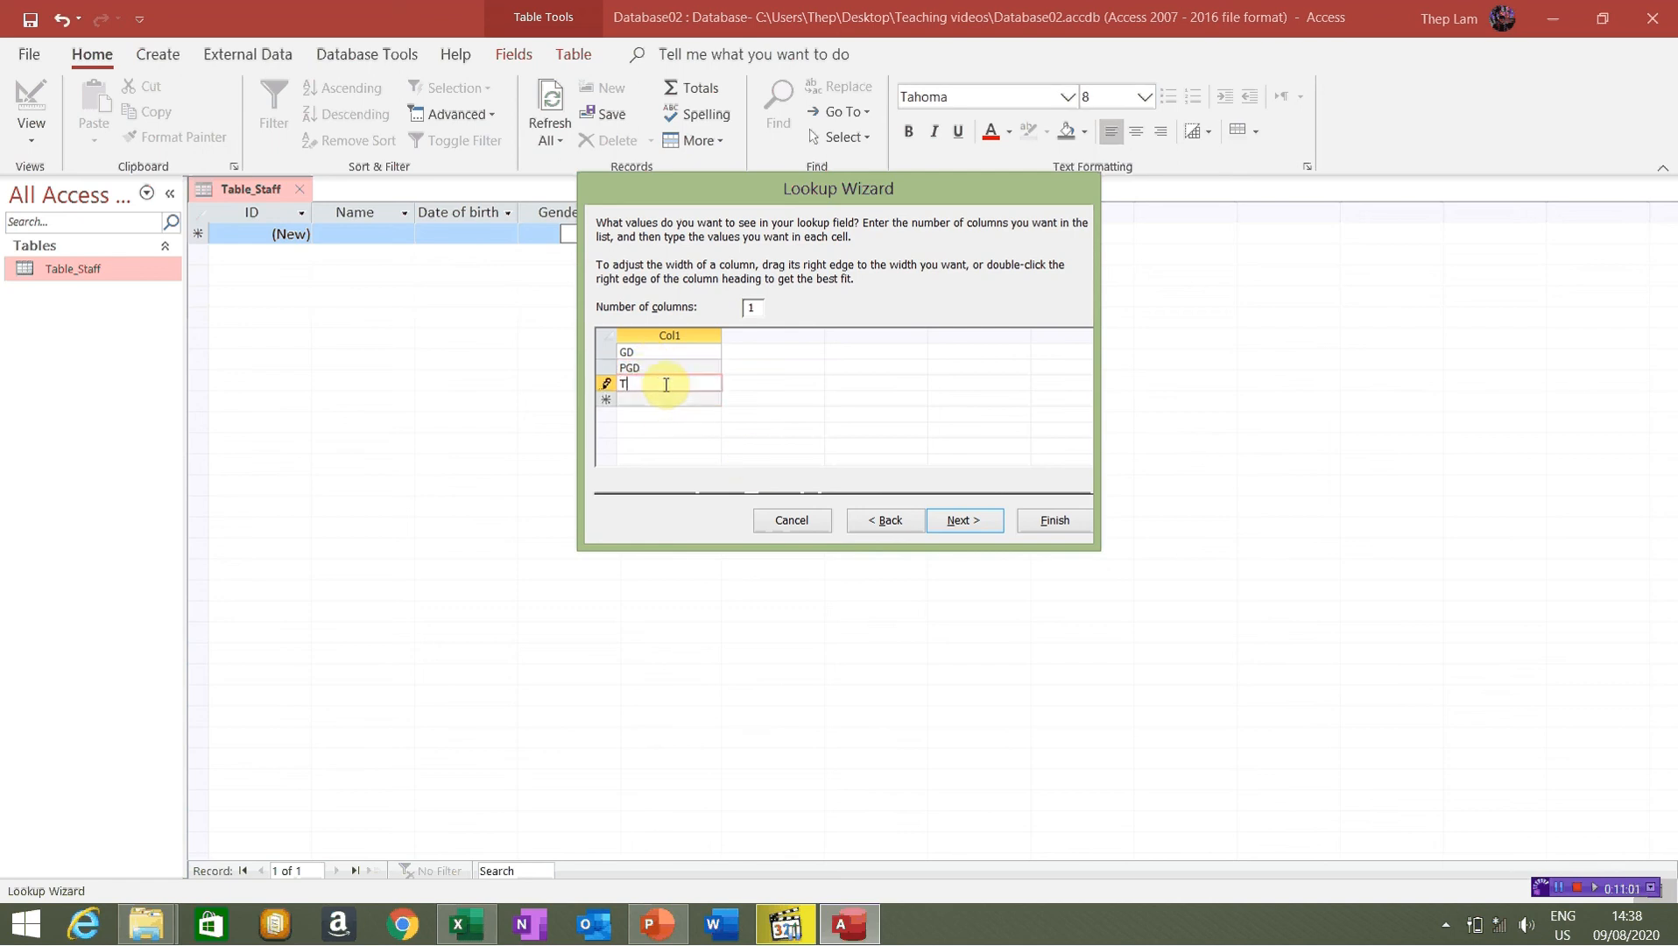
text(P)
click(626, 403)
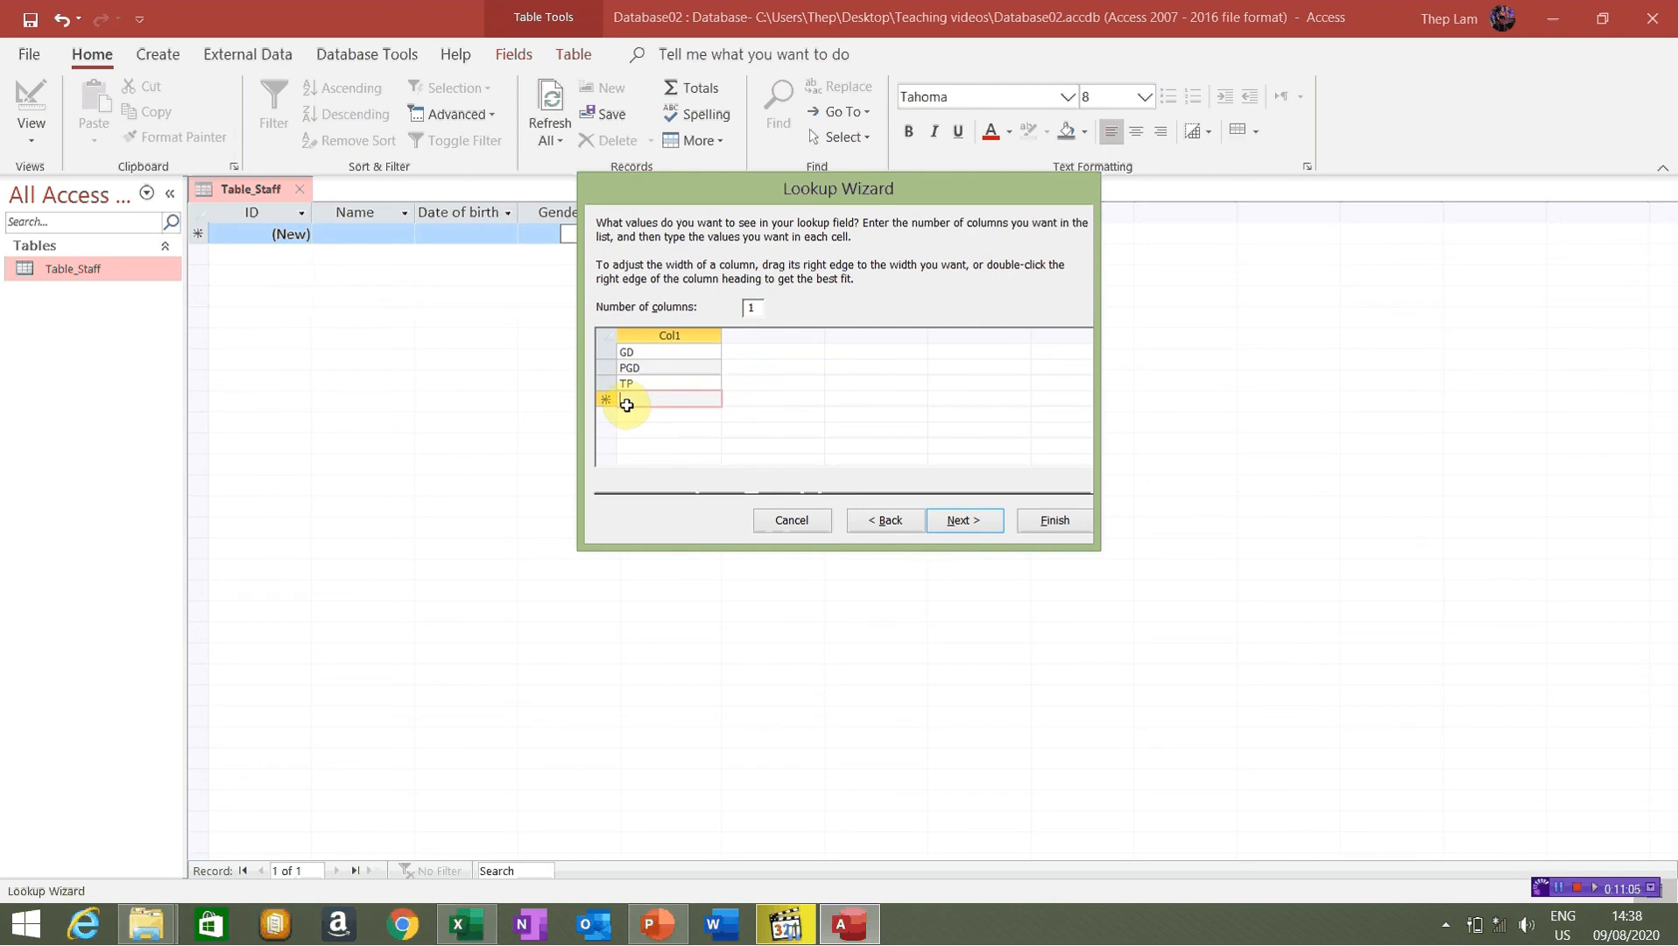
text(NV)
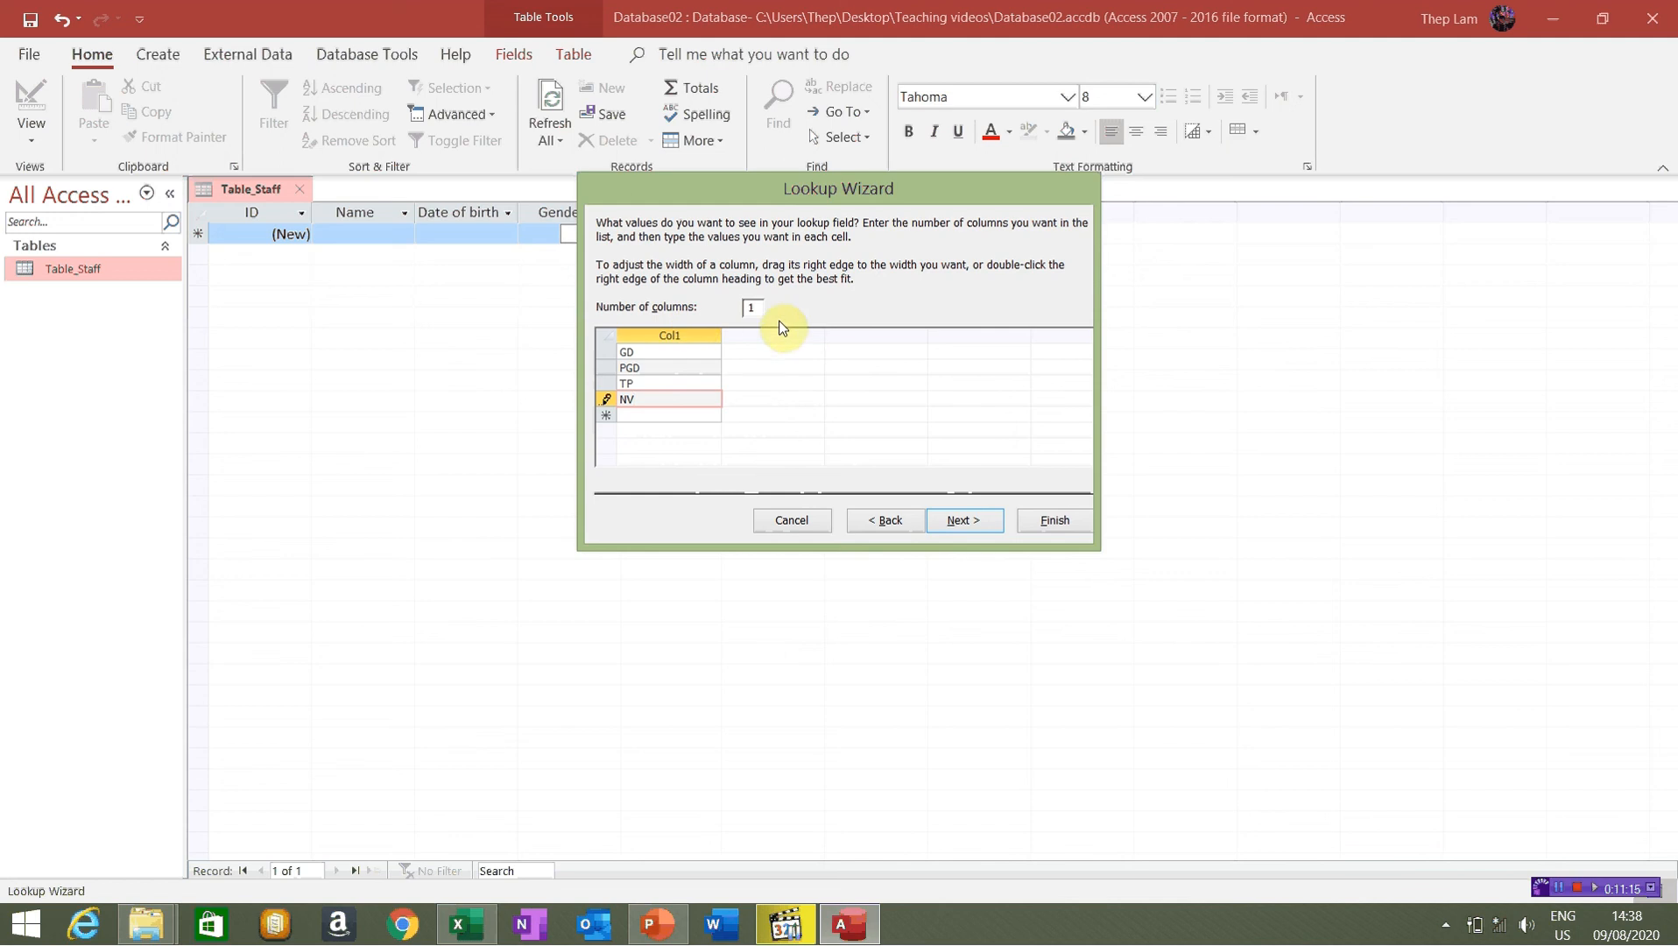
drag(759, 307, 730, 303)
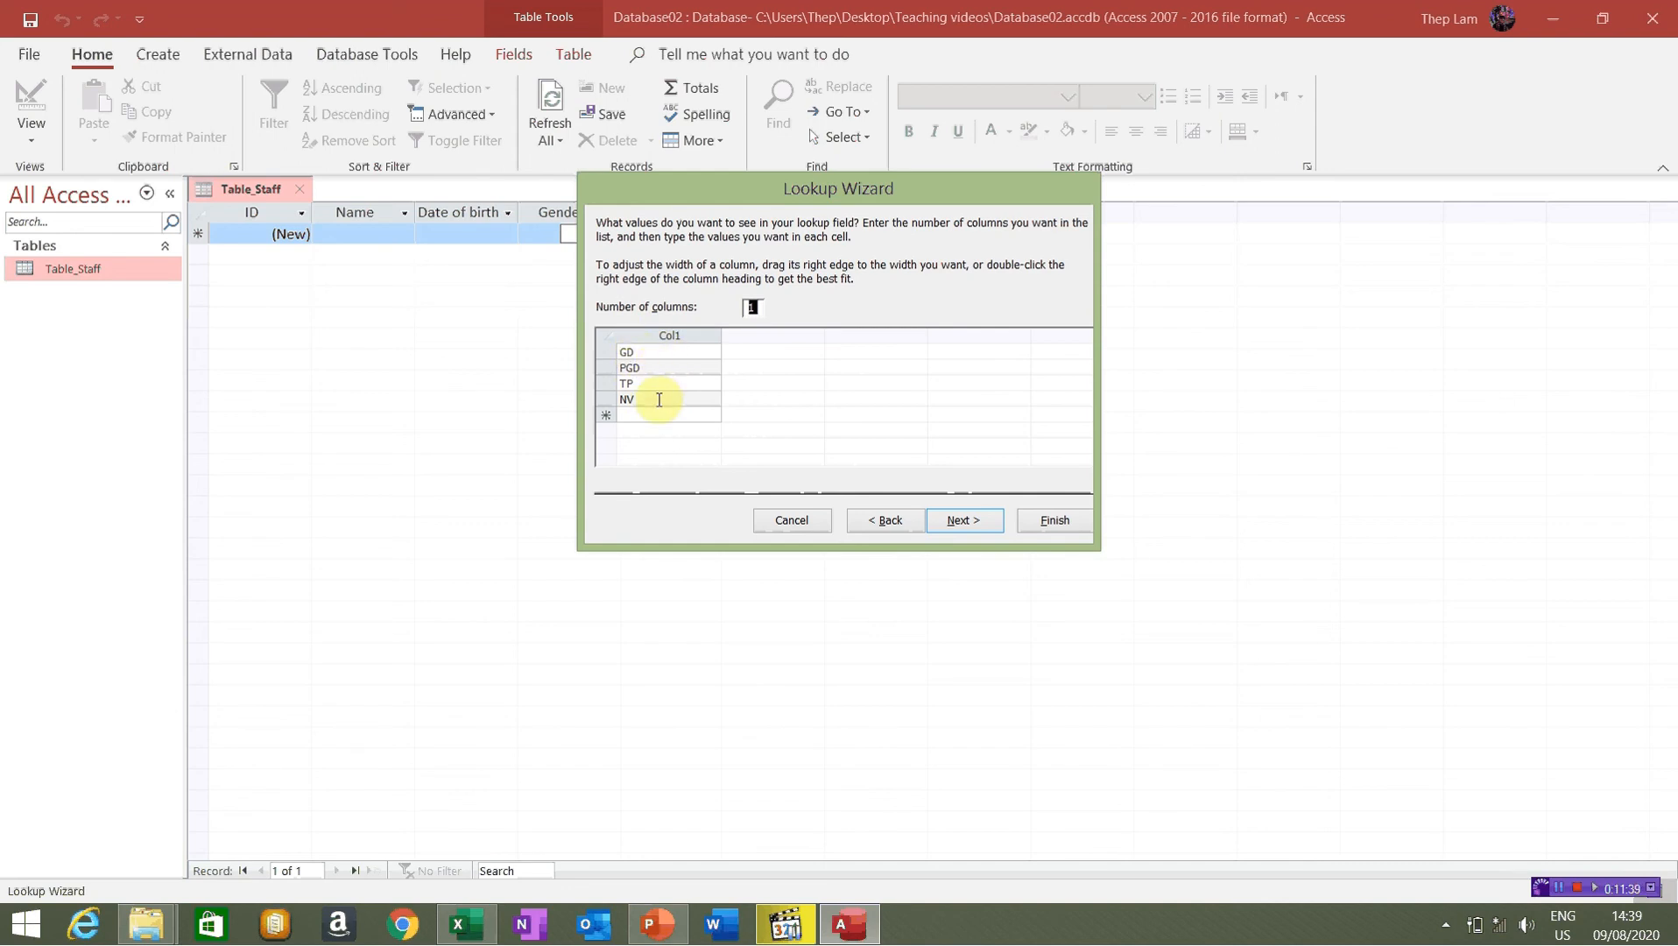
Label the lookup field 'position', leave Limit To List and Allow Multiple Values unchecked, and finish
click(963, 520)
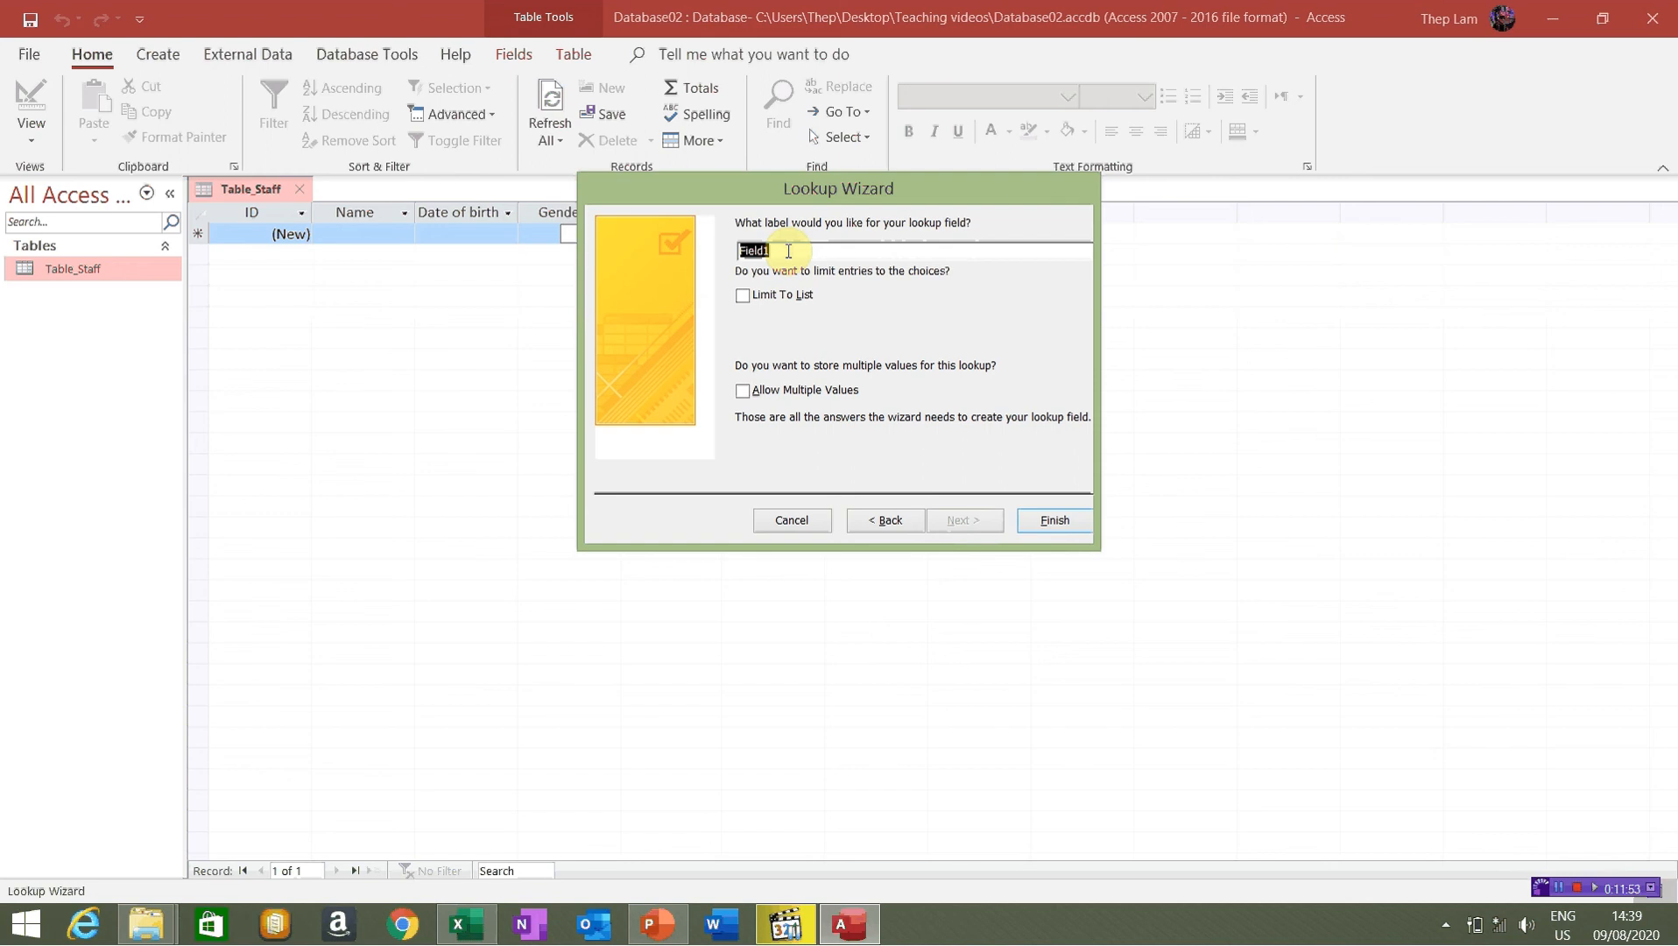
text(position)
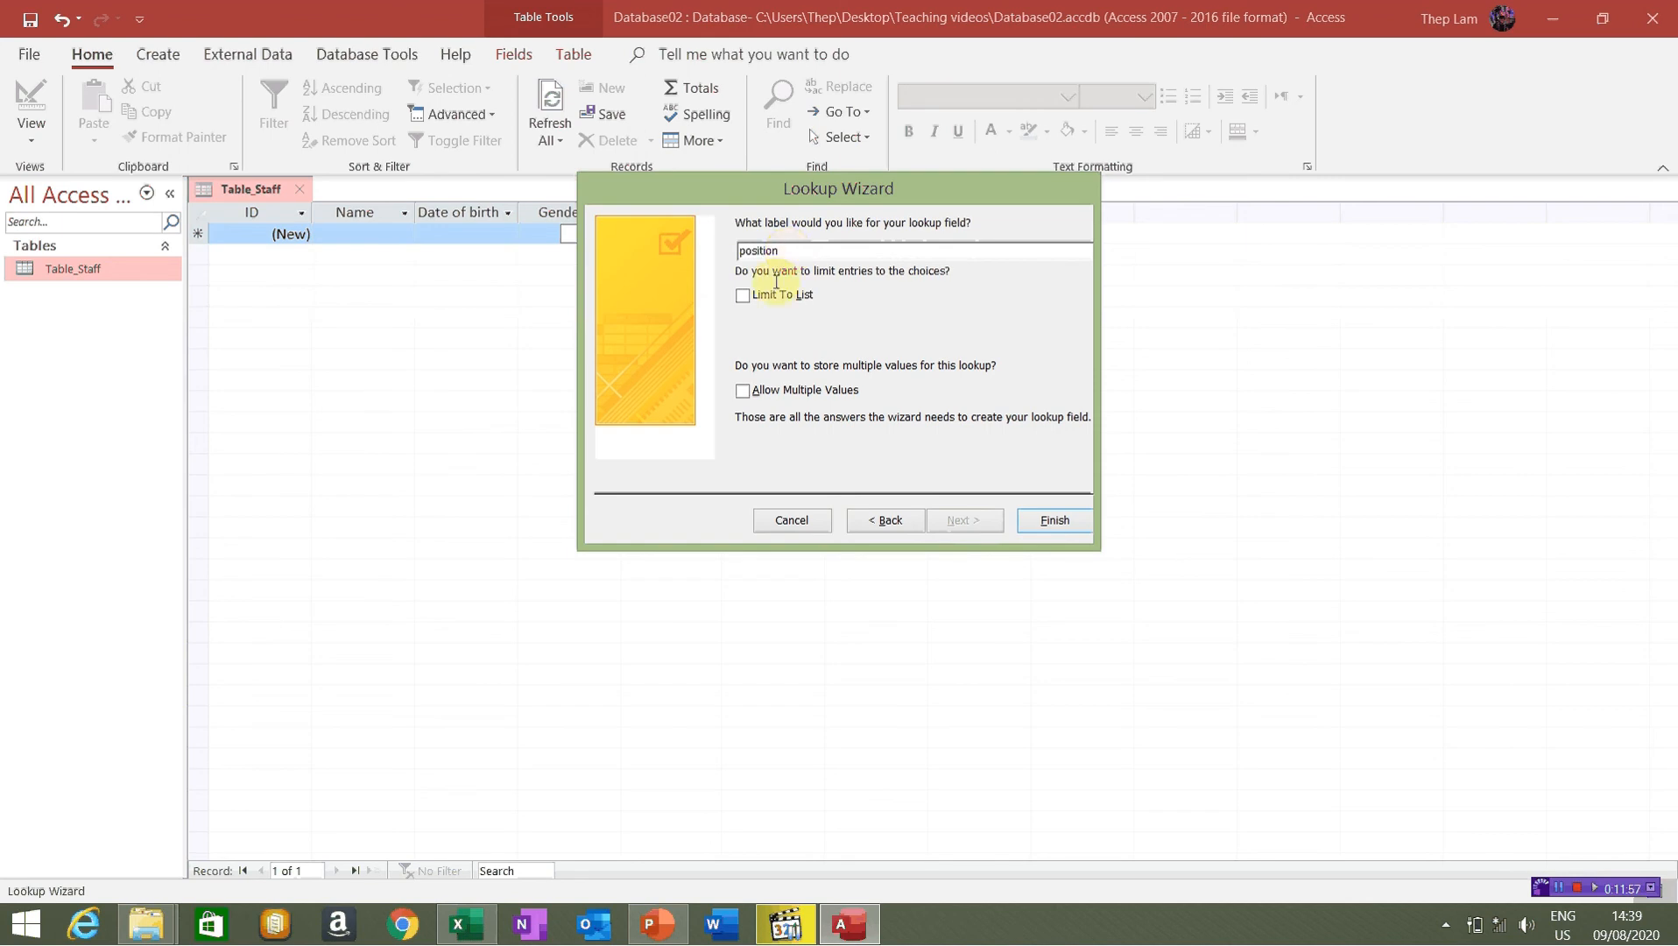
drag(797, 248, 711, 250)
click(806, 255)
click(749, 396)
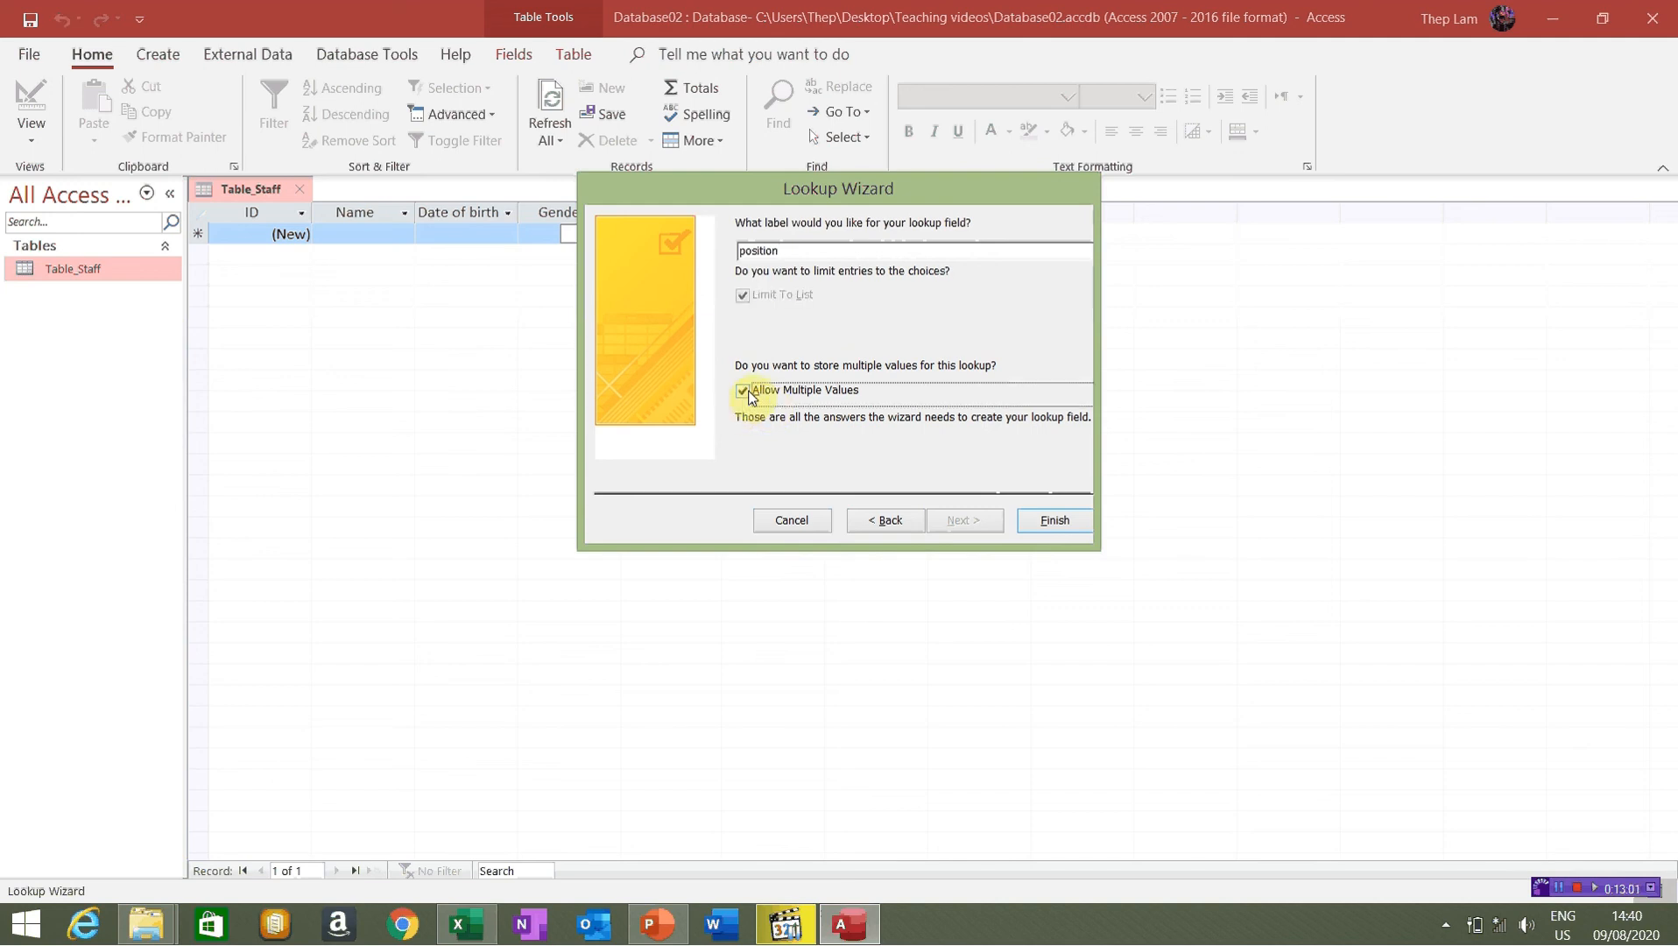
click(749, 395)
click(749, 396)
click(749, 396)
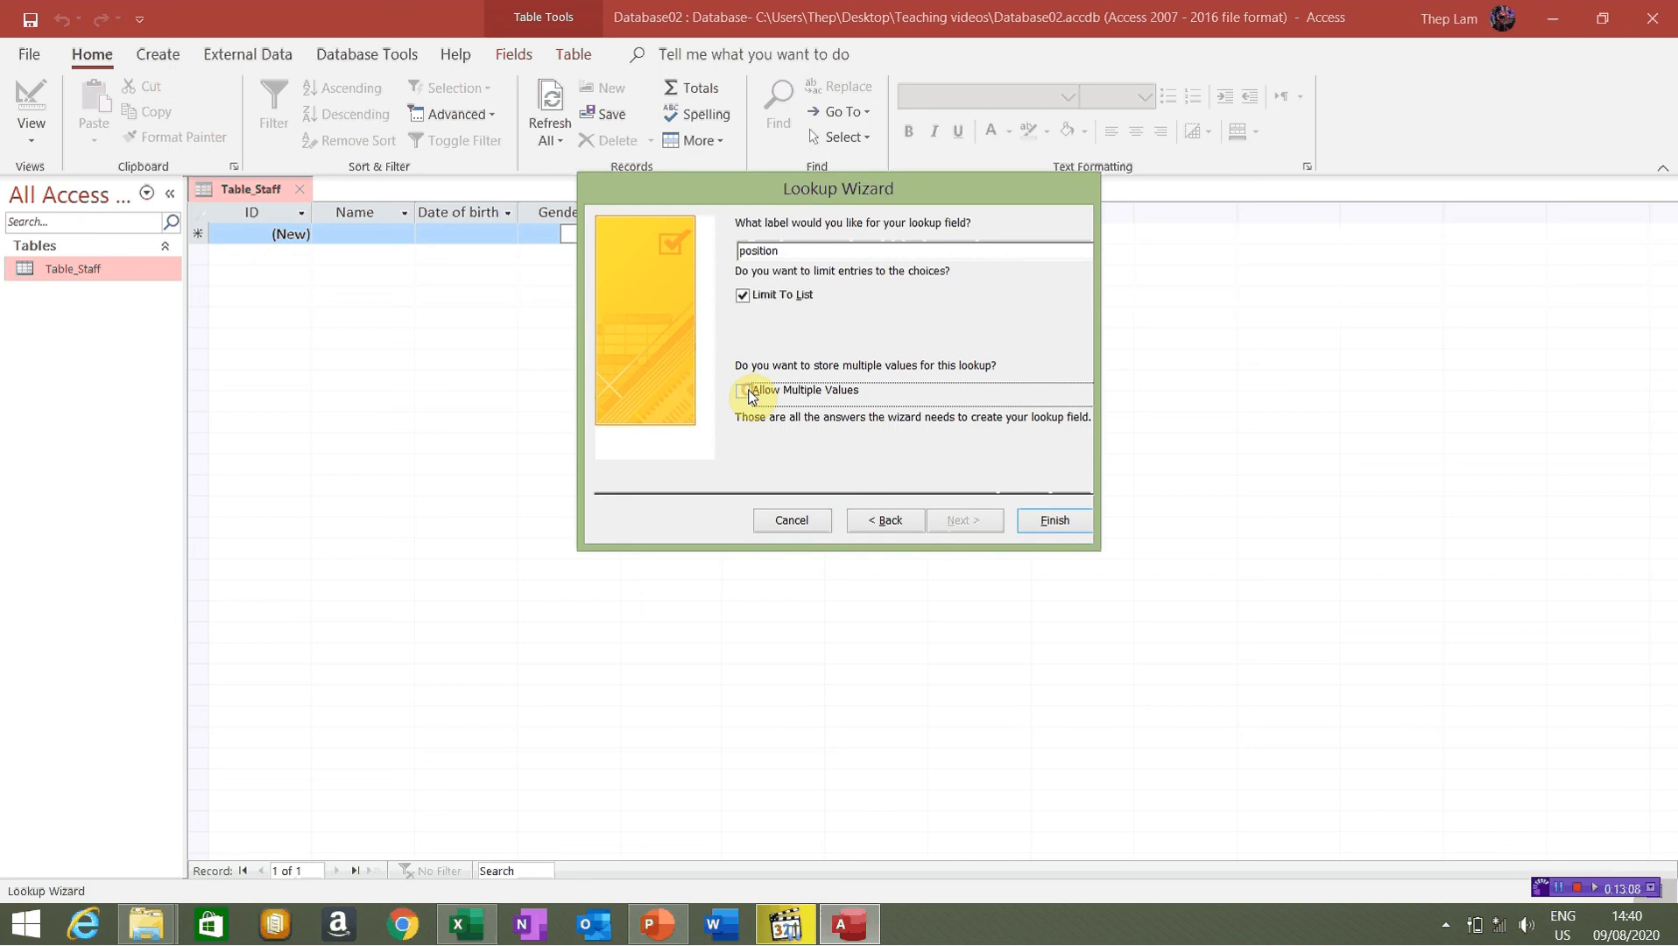
click(747, 296)
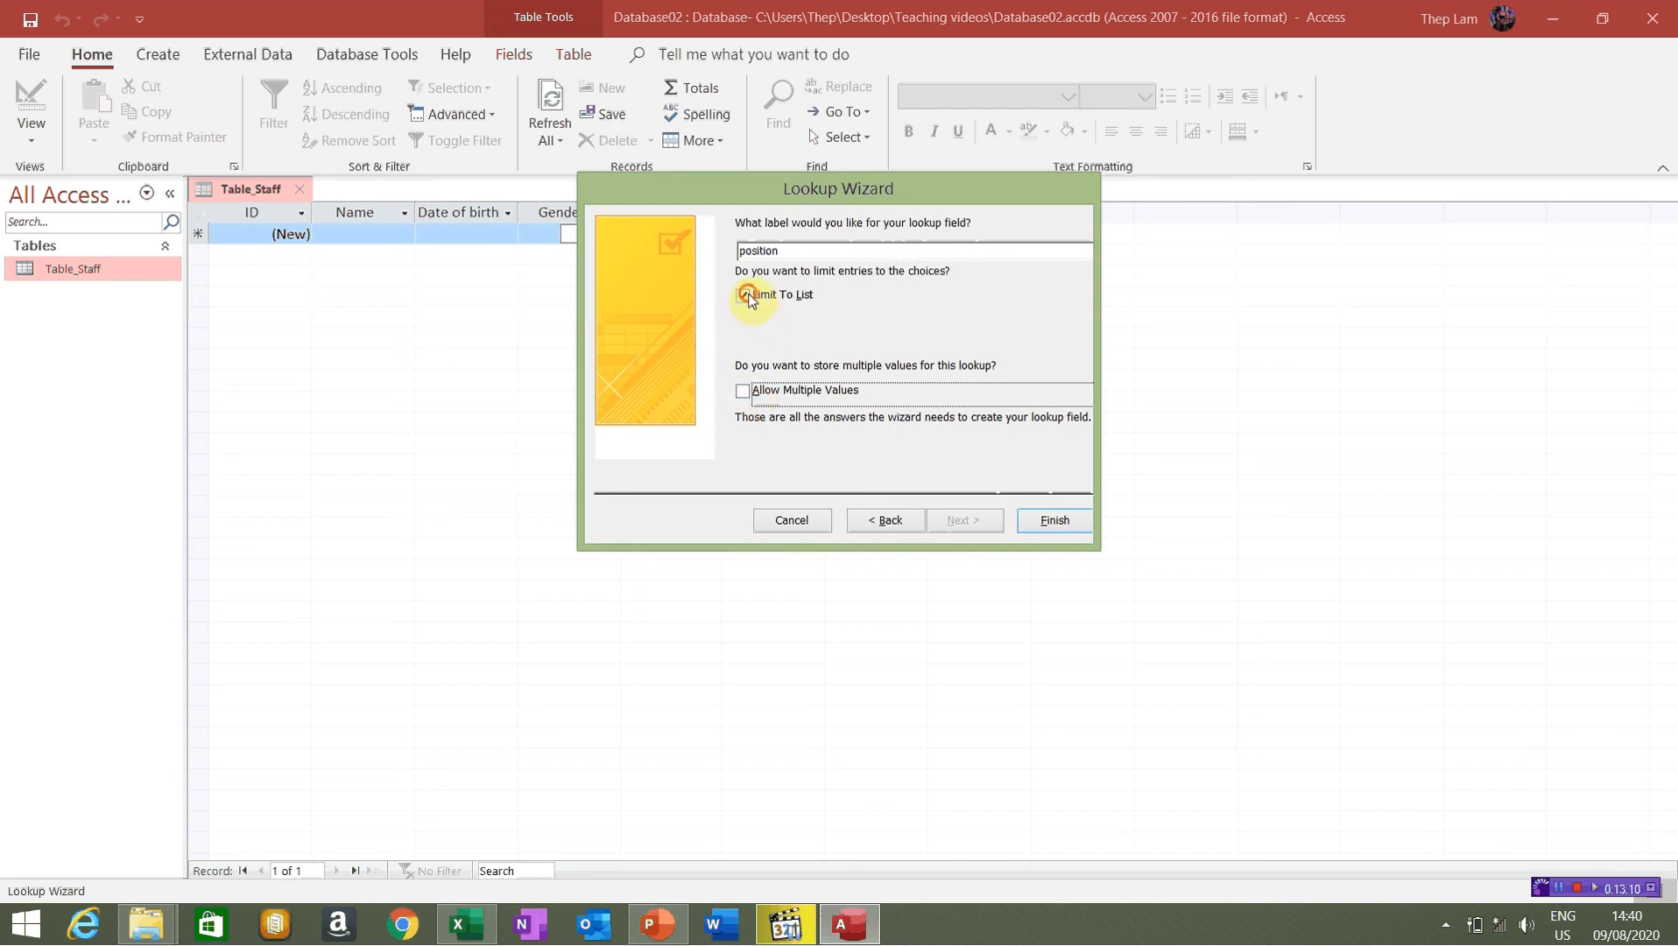
click(1056, 521)
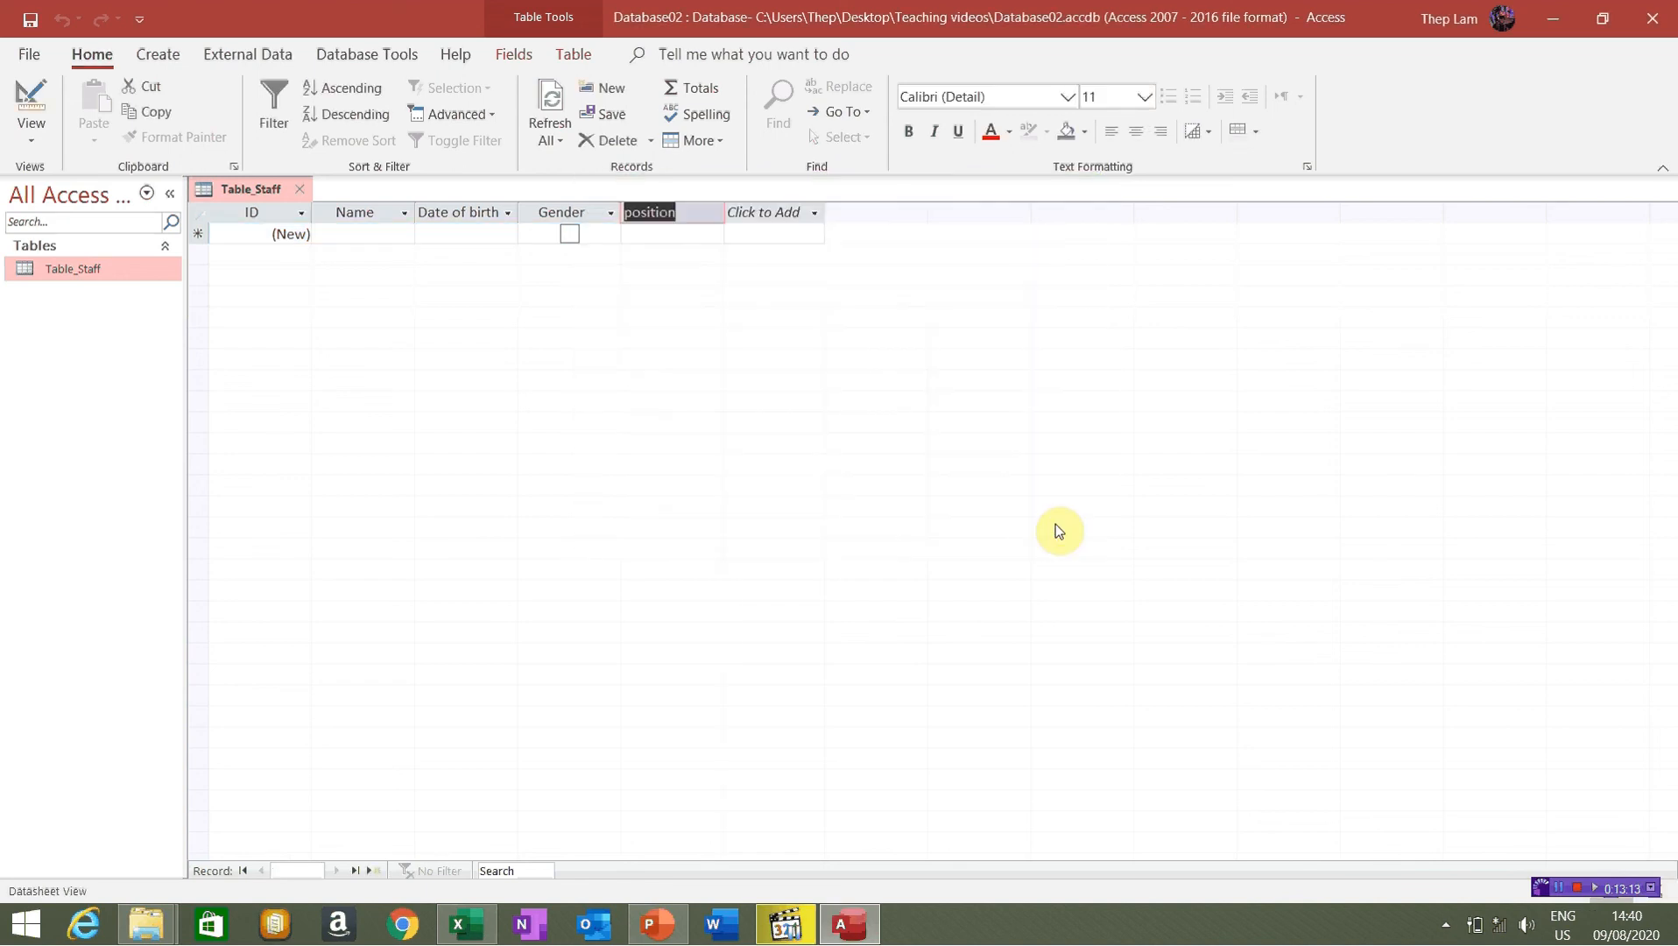
click(668, 232)
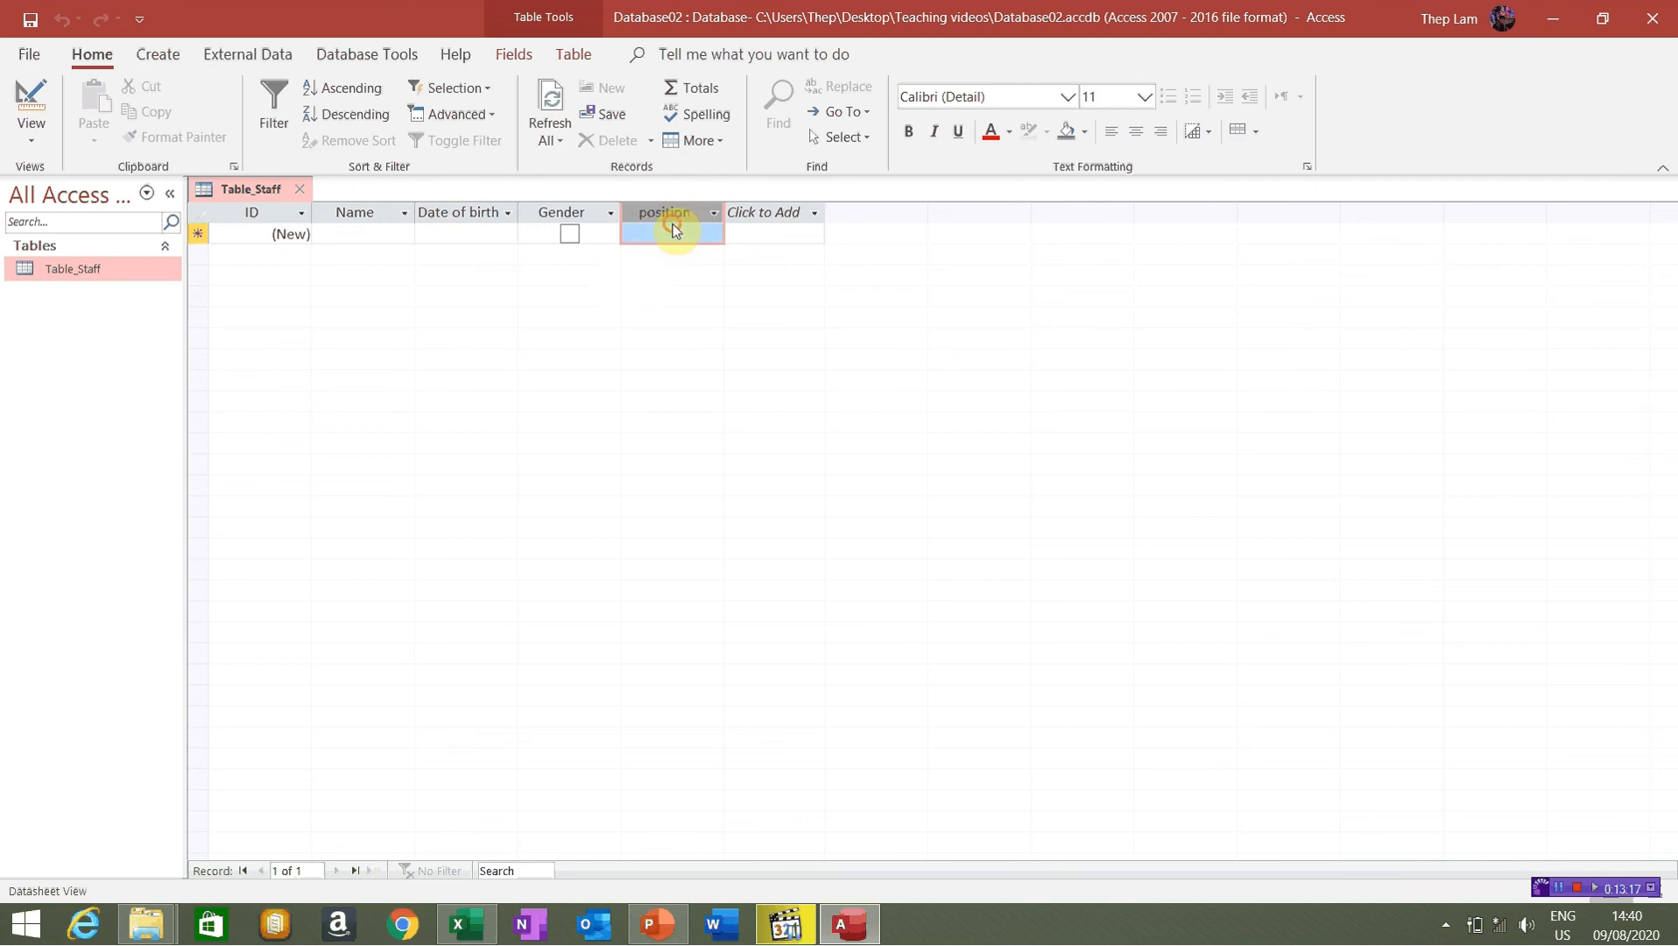
click(675, 230)
click(233, 219)
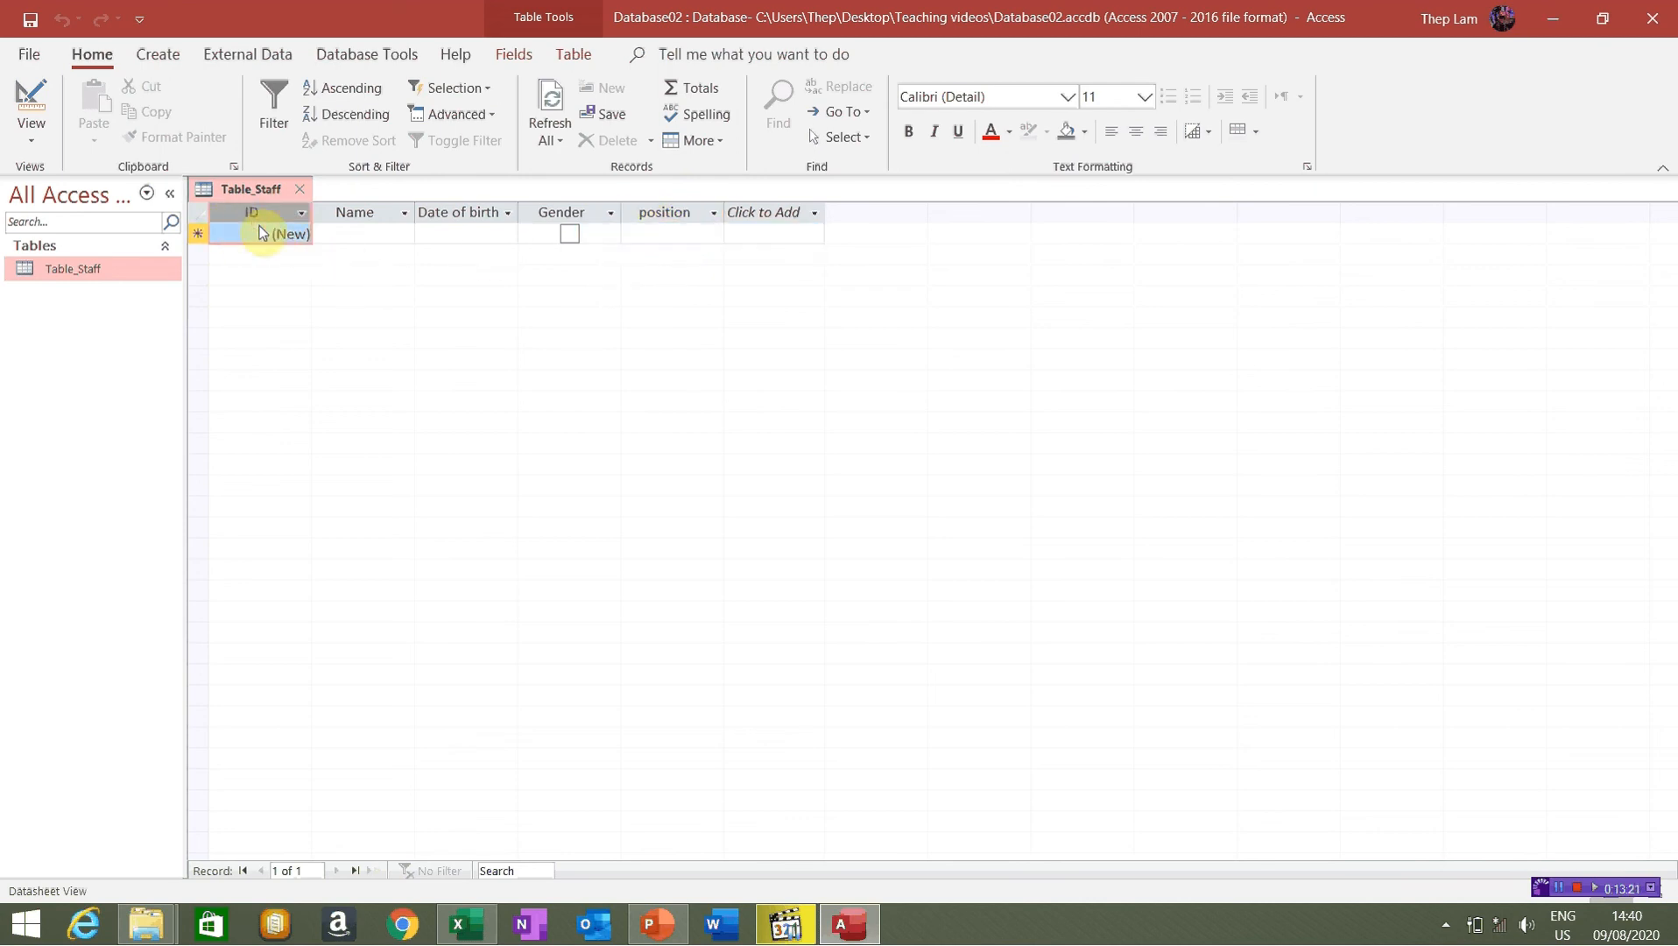
click(350, 240)
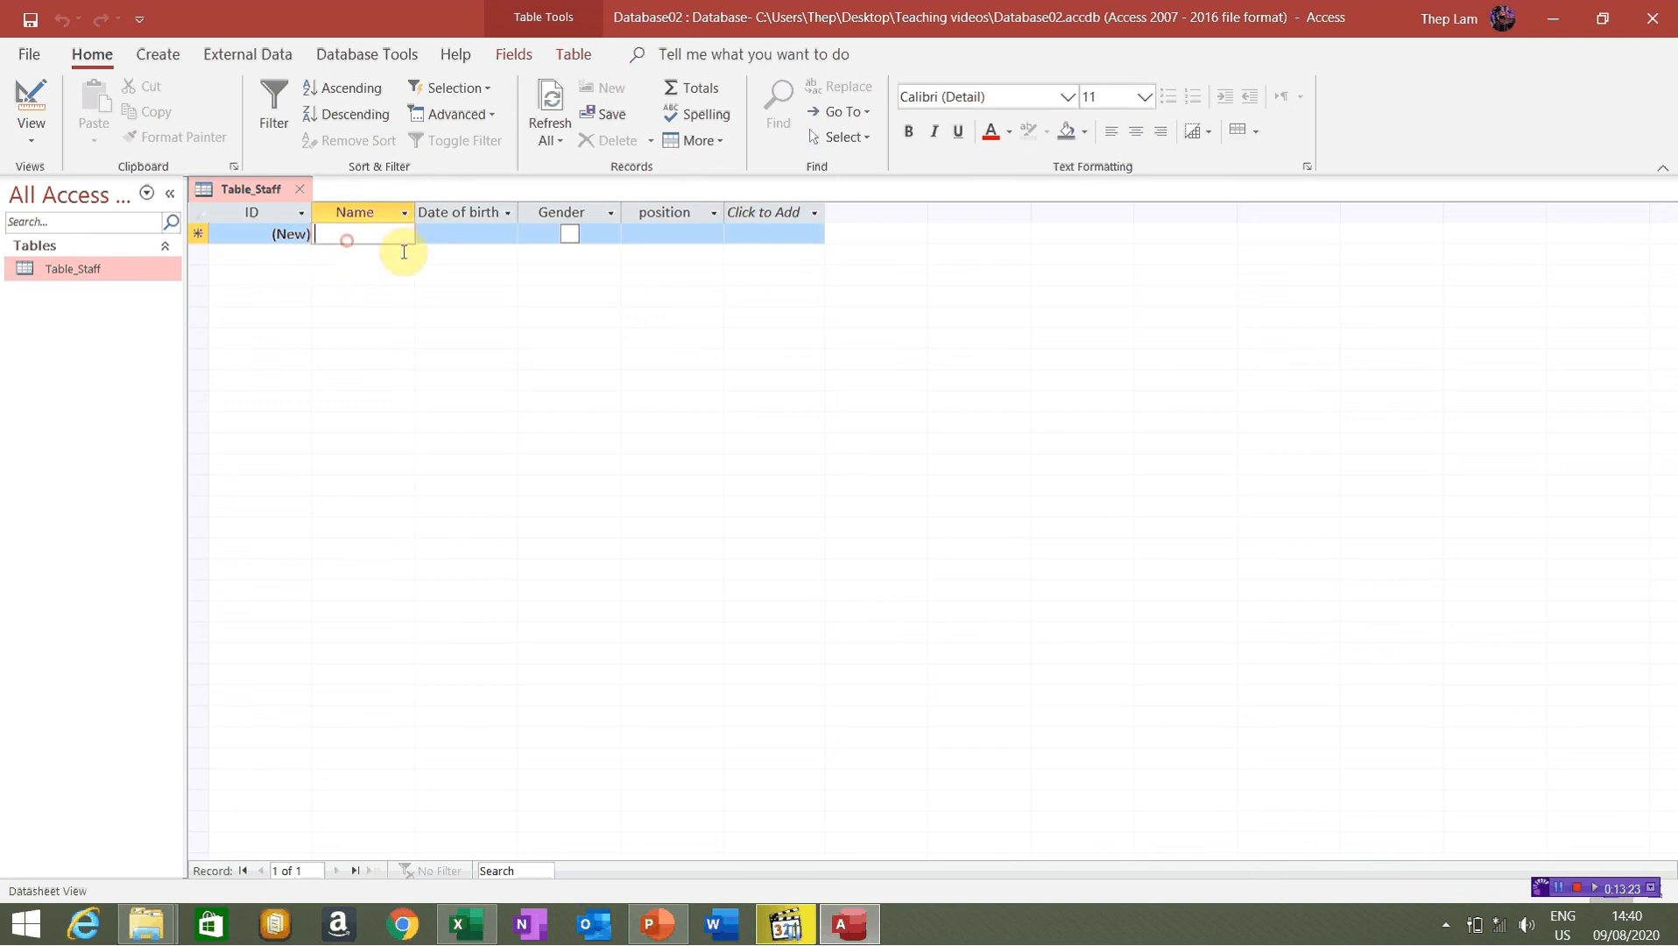
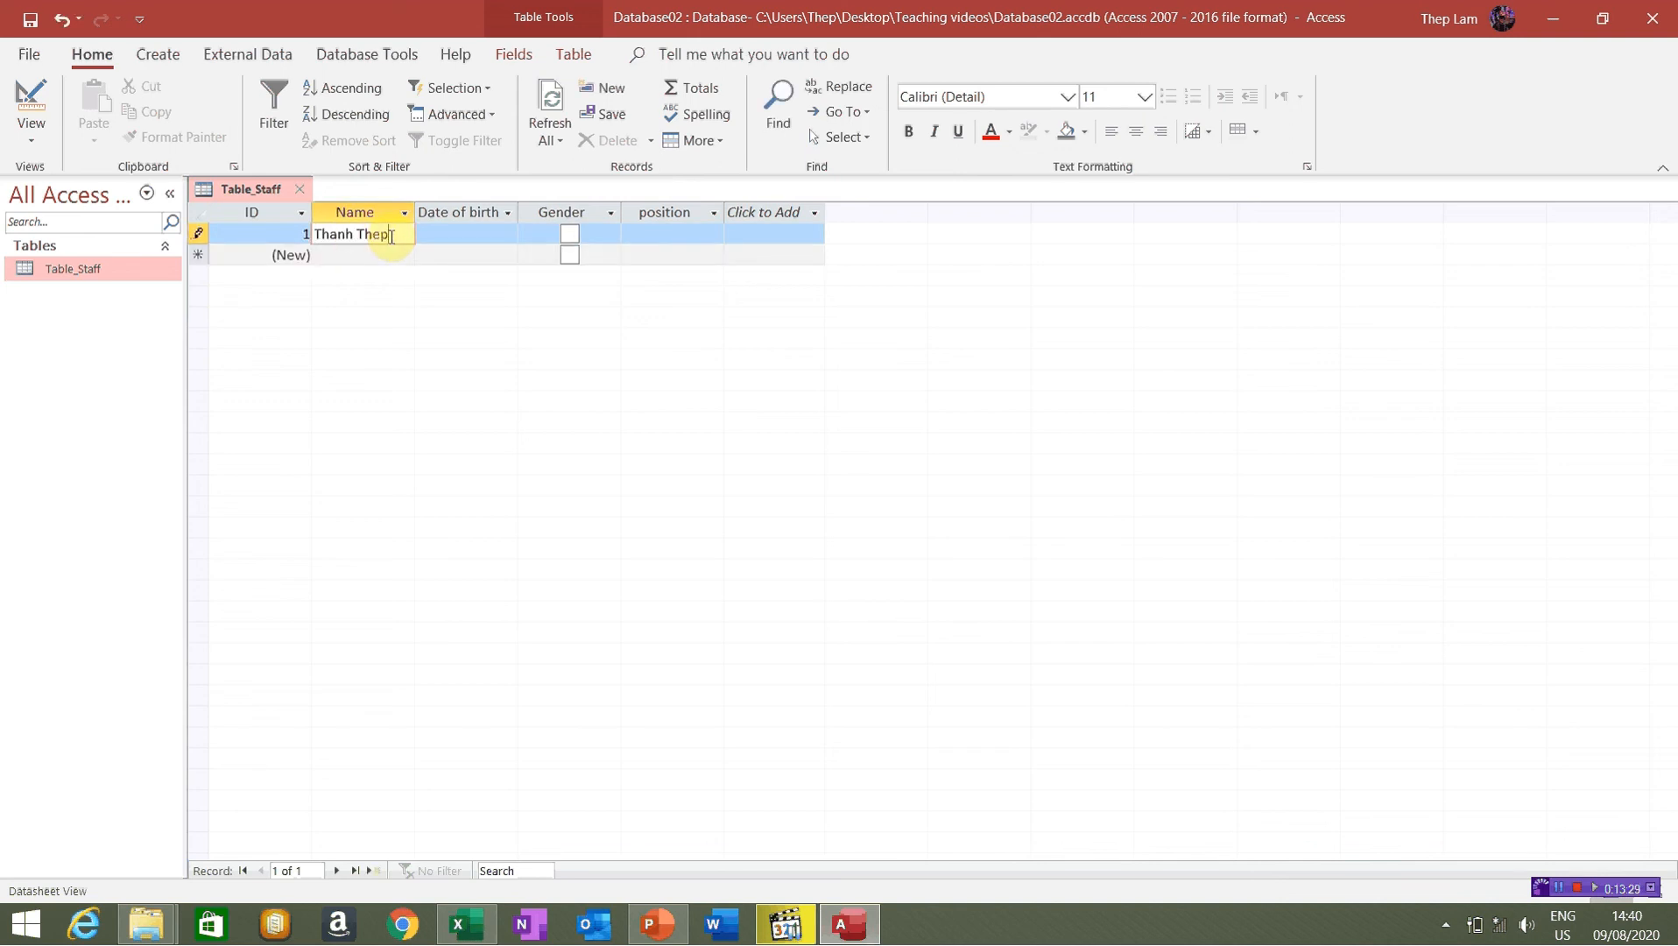
key(Tab)
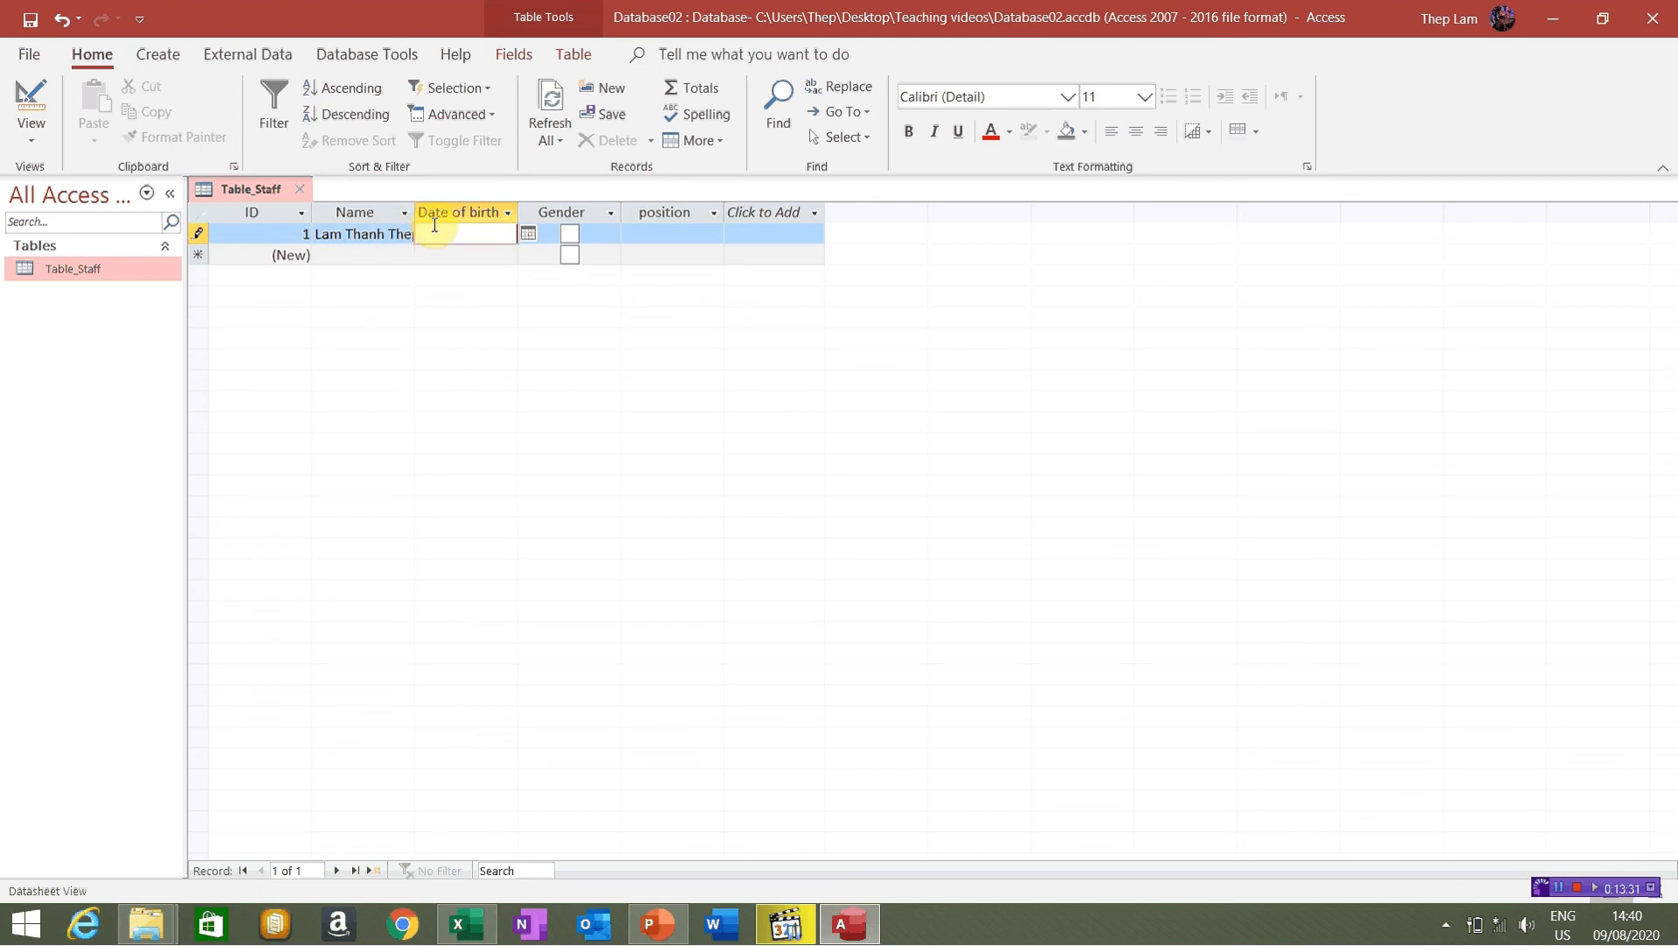
click(533, 235)
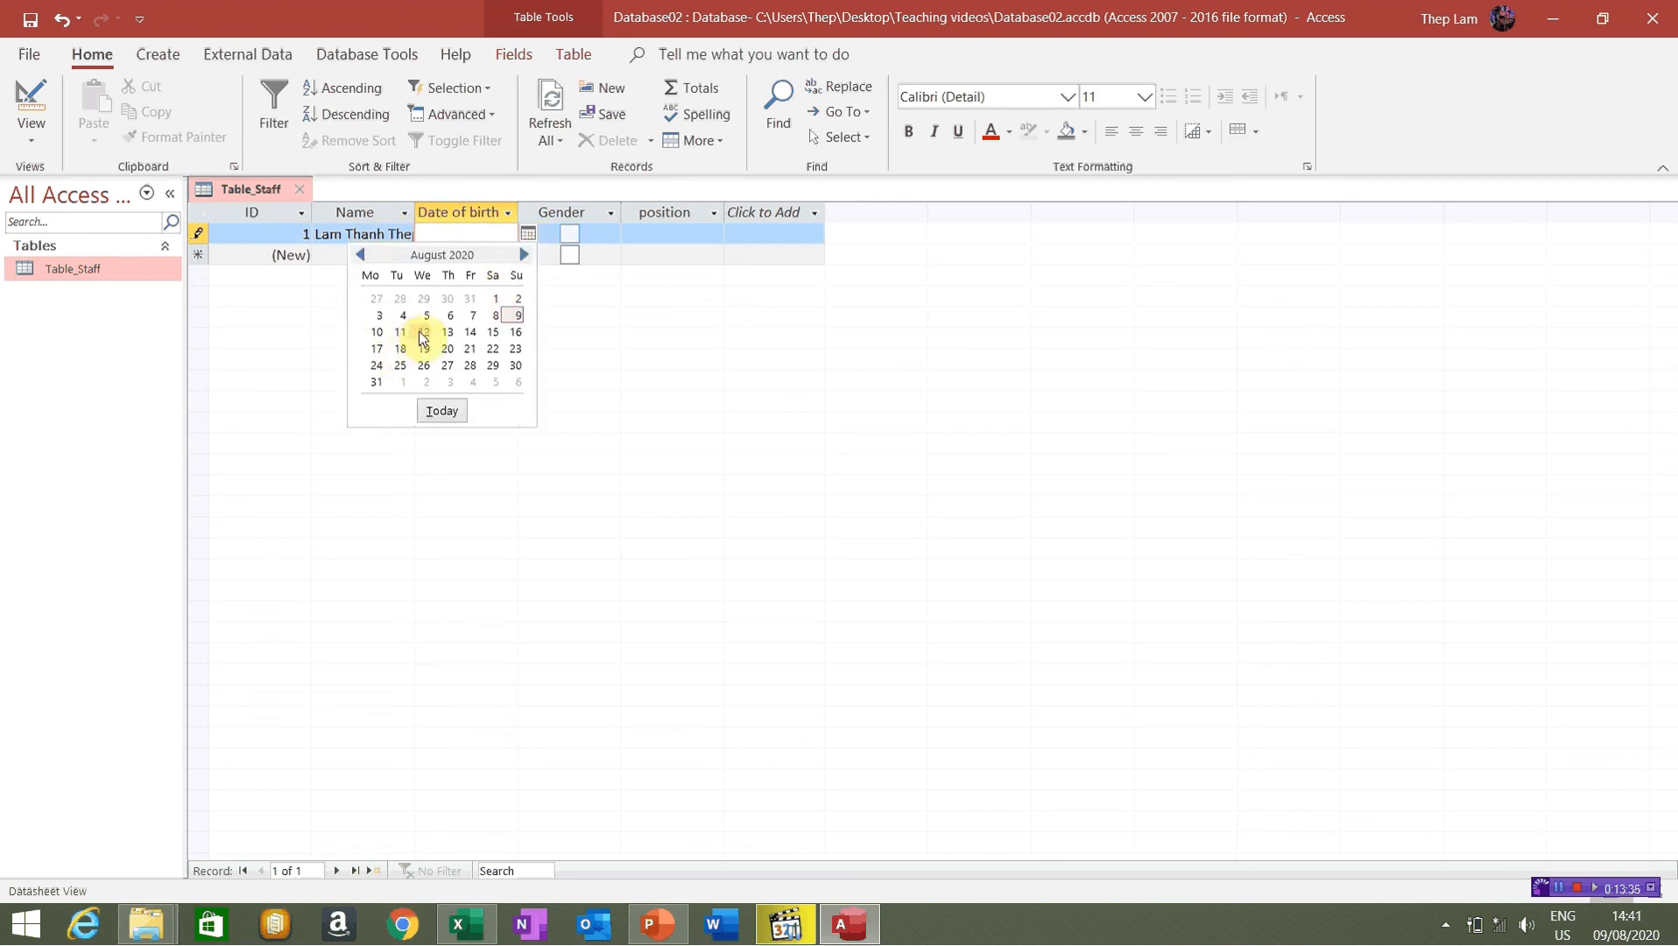
click(473, 316)
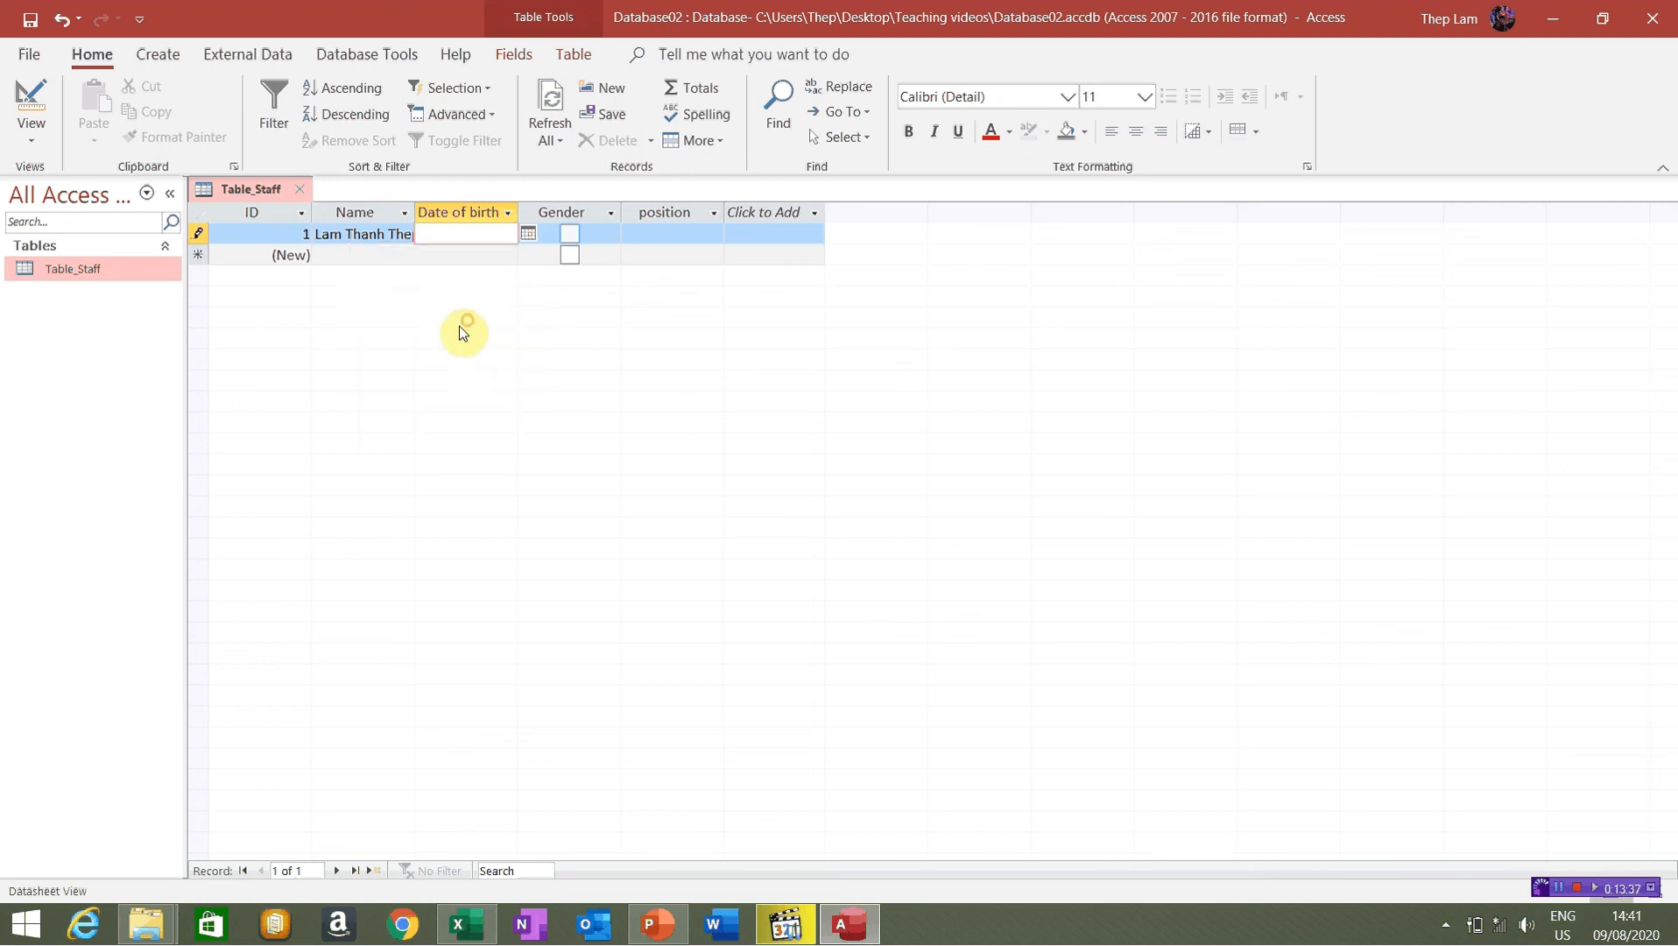
click(593, 236)
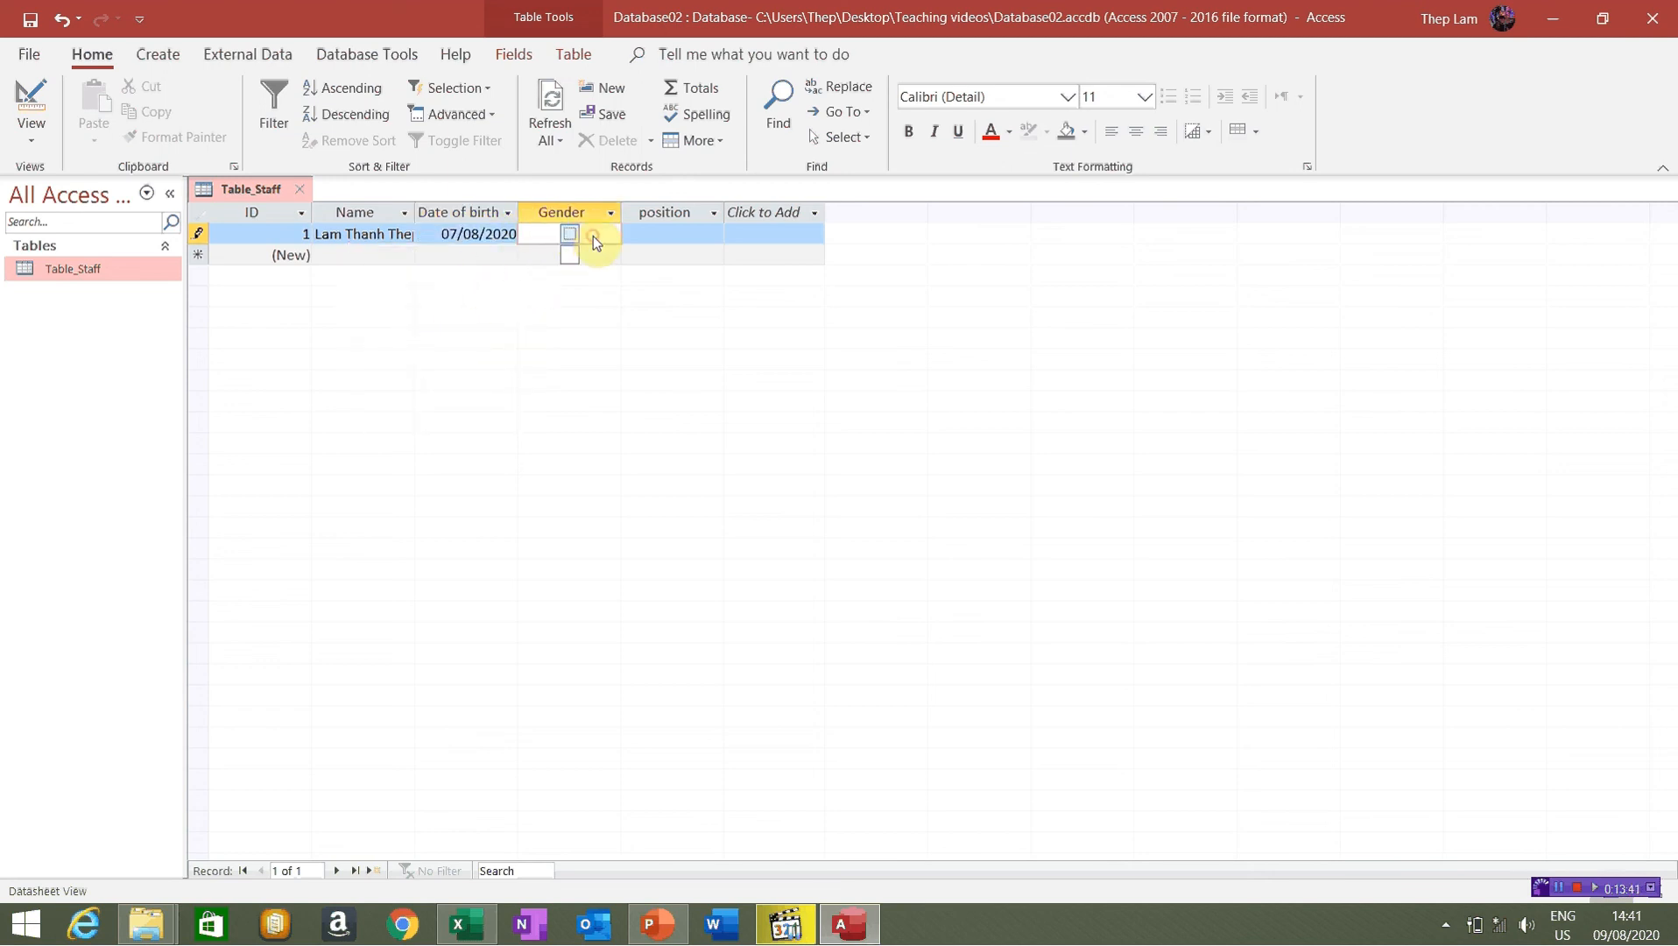
click(575, 248)
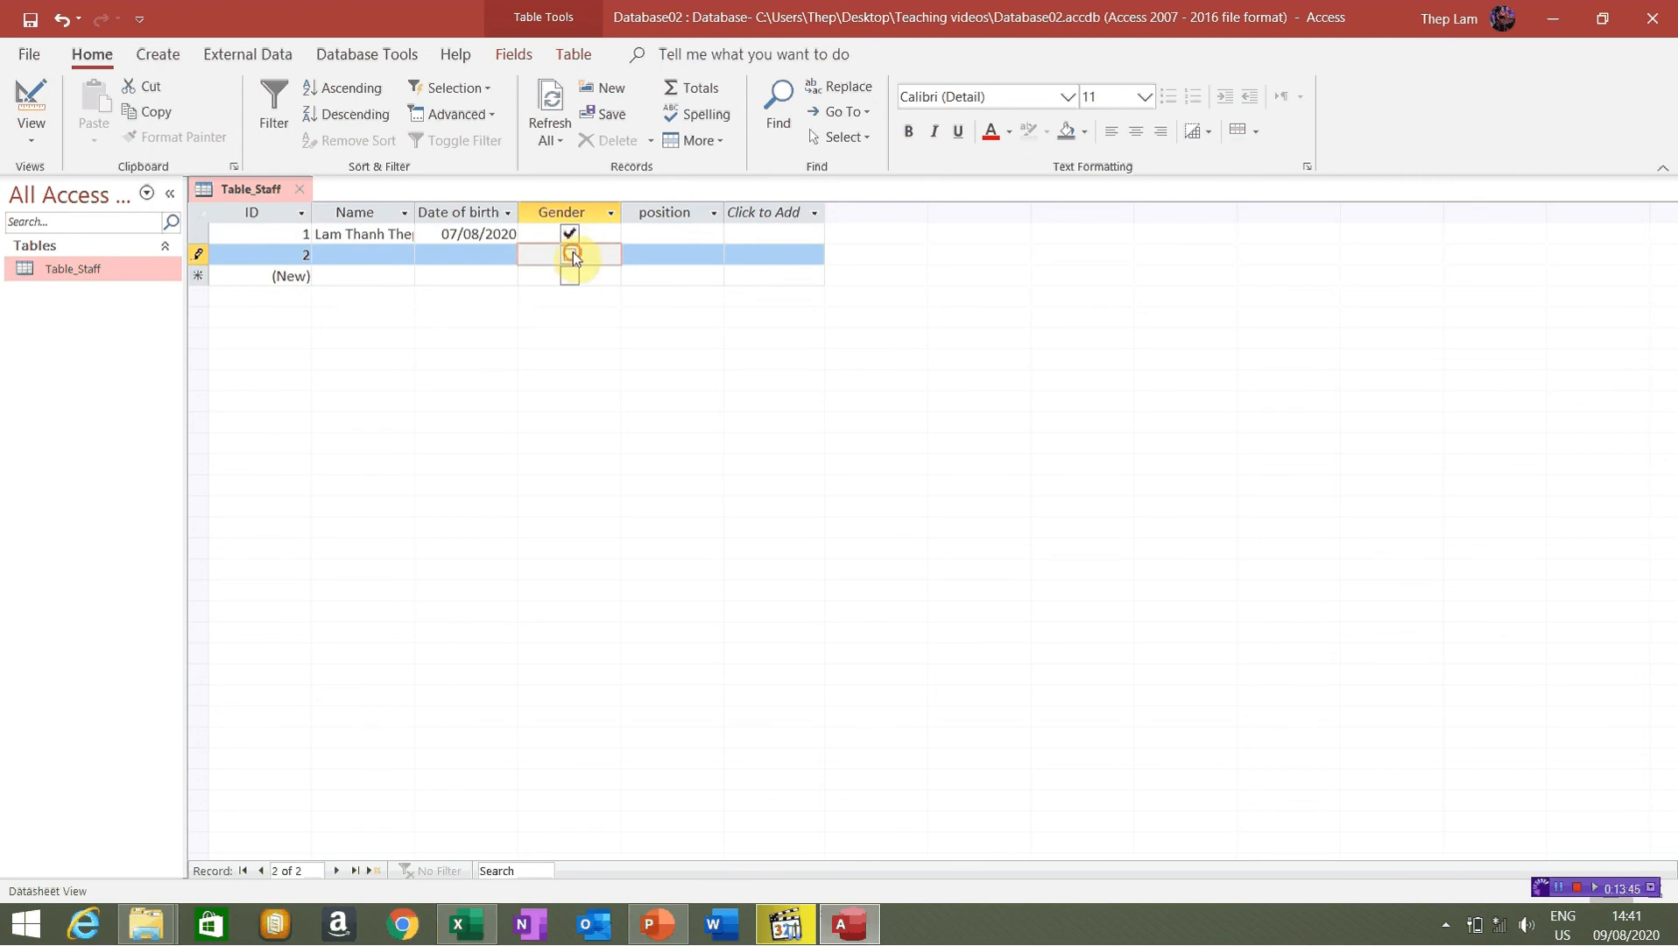
click(570, 233)
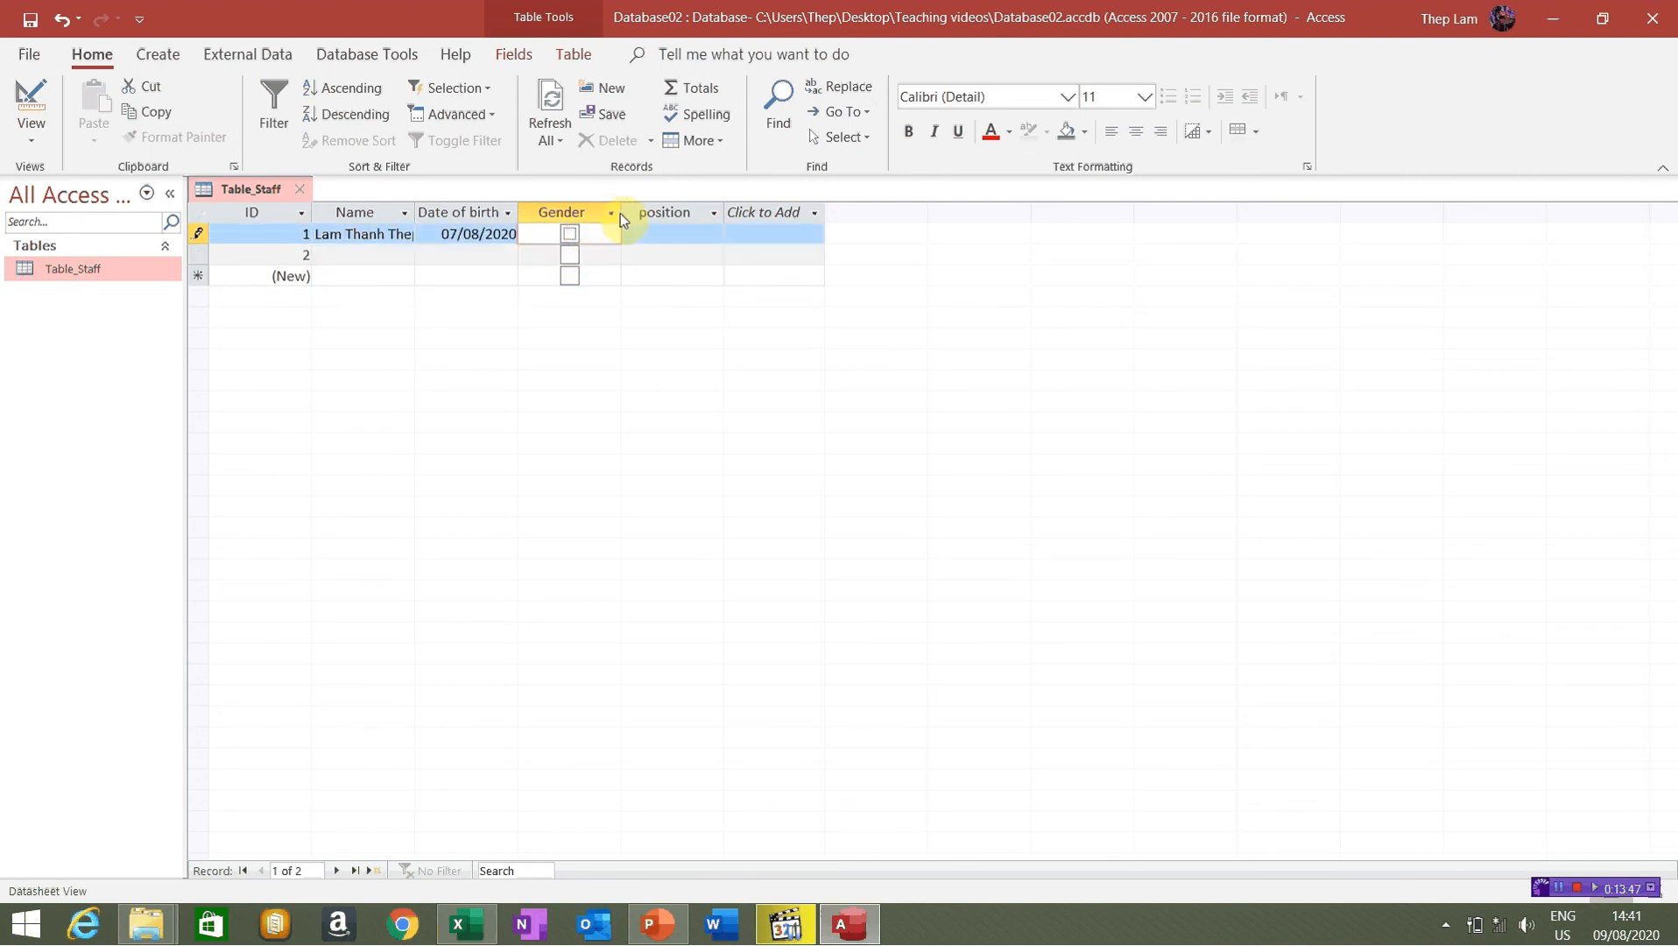
click(610, 212)
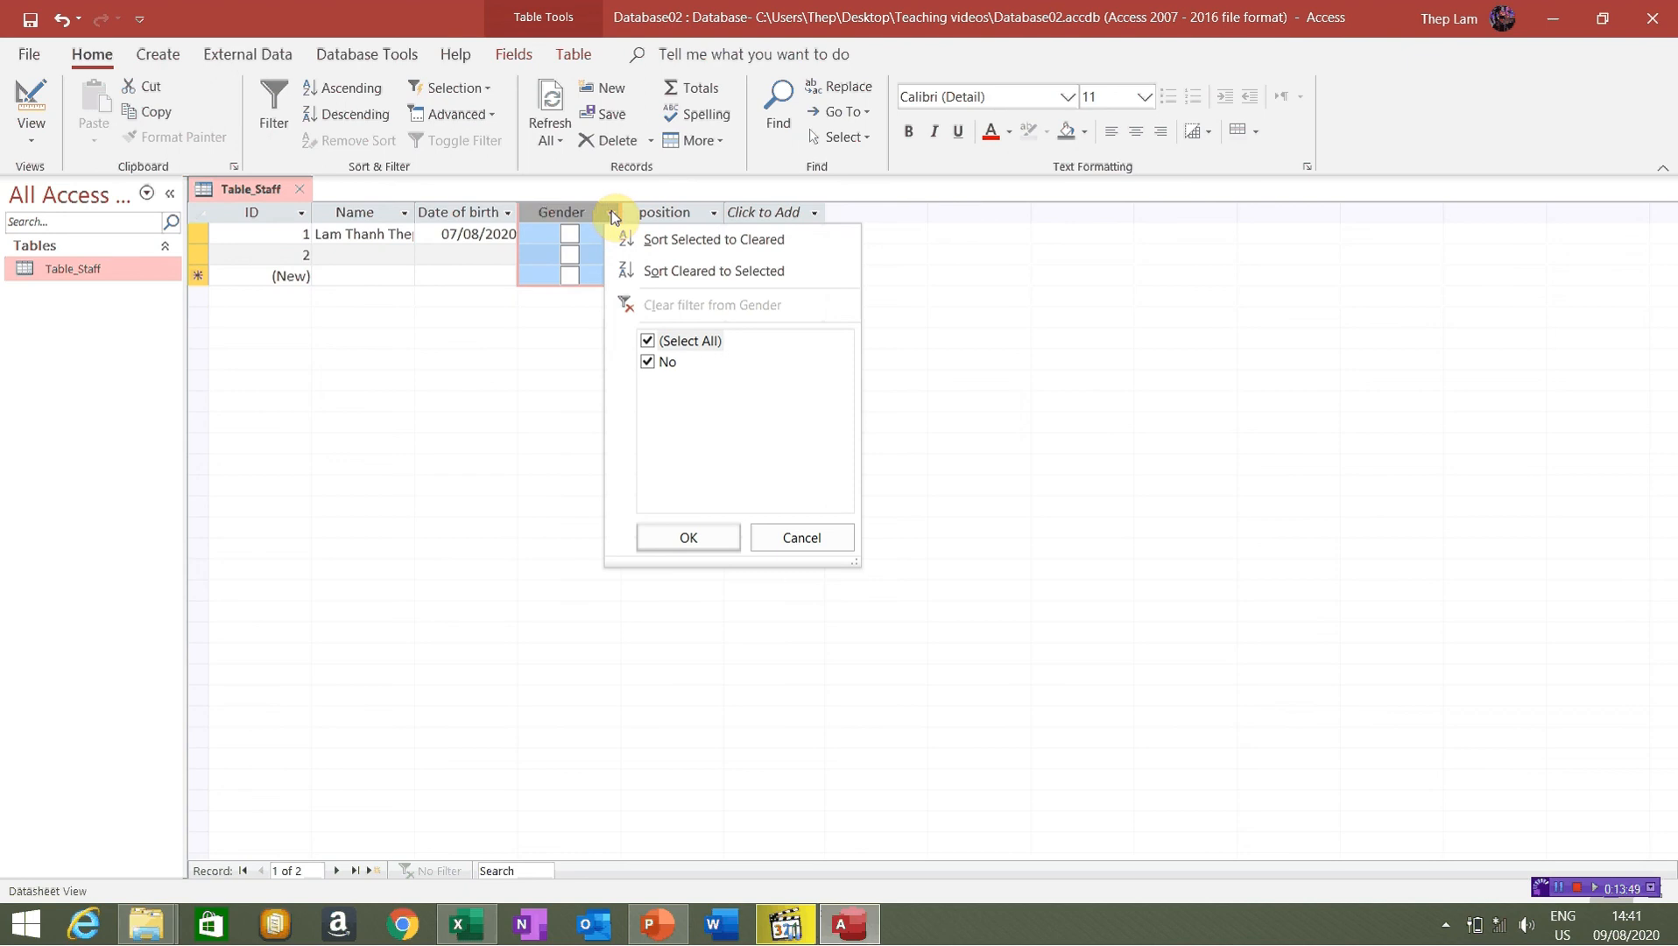
click(614, 218)
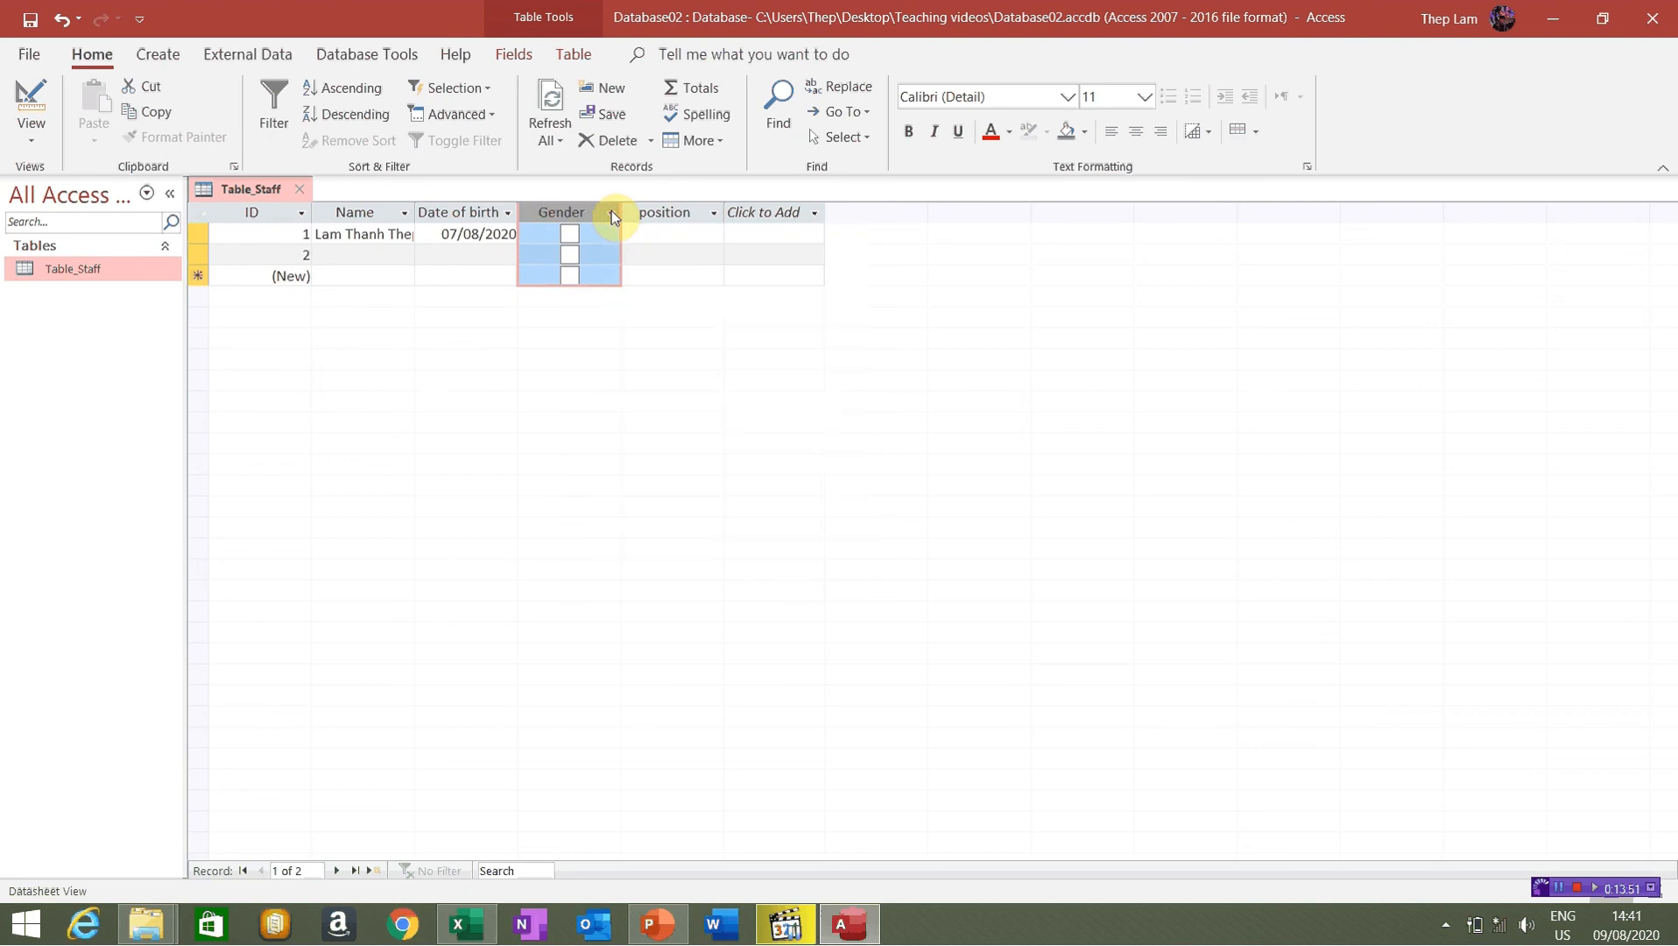
Delete the empty second record from Table_Staff and confirm the deletion
click(199, 259)
right_click(197, 252)
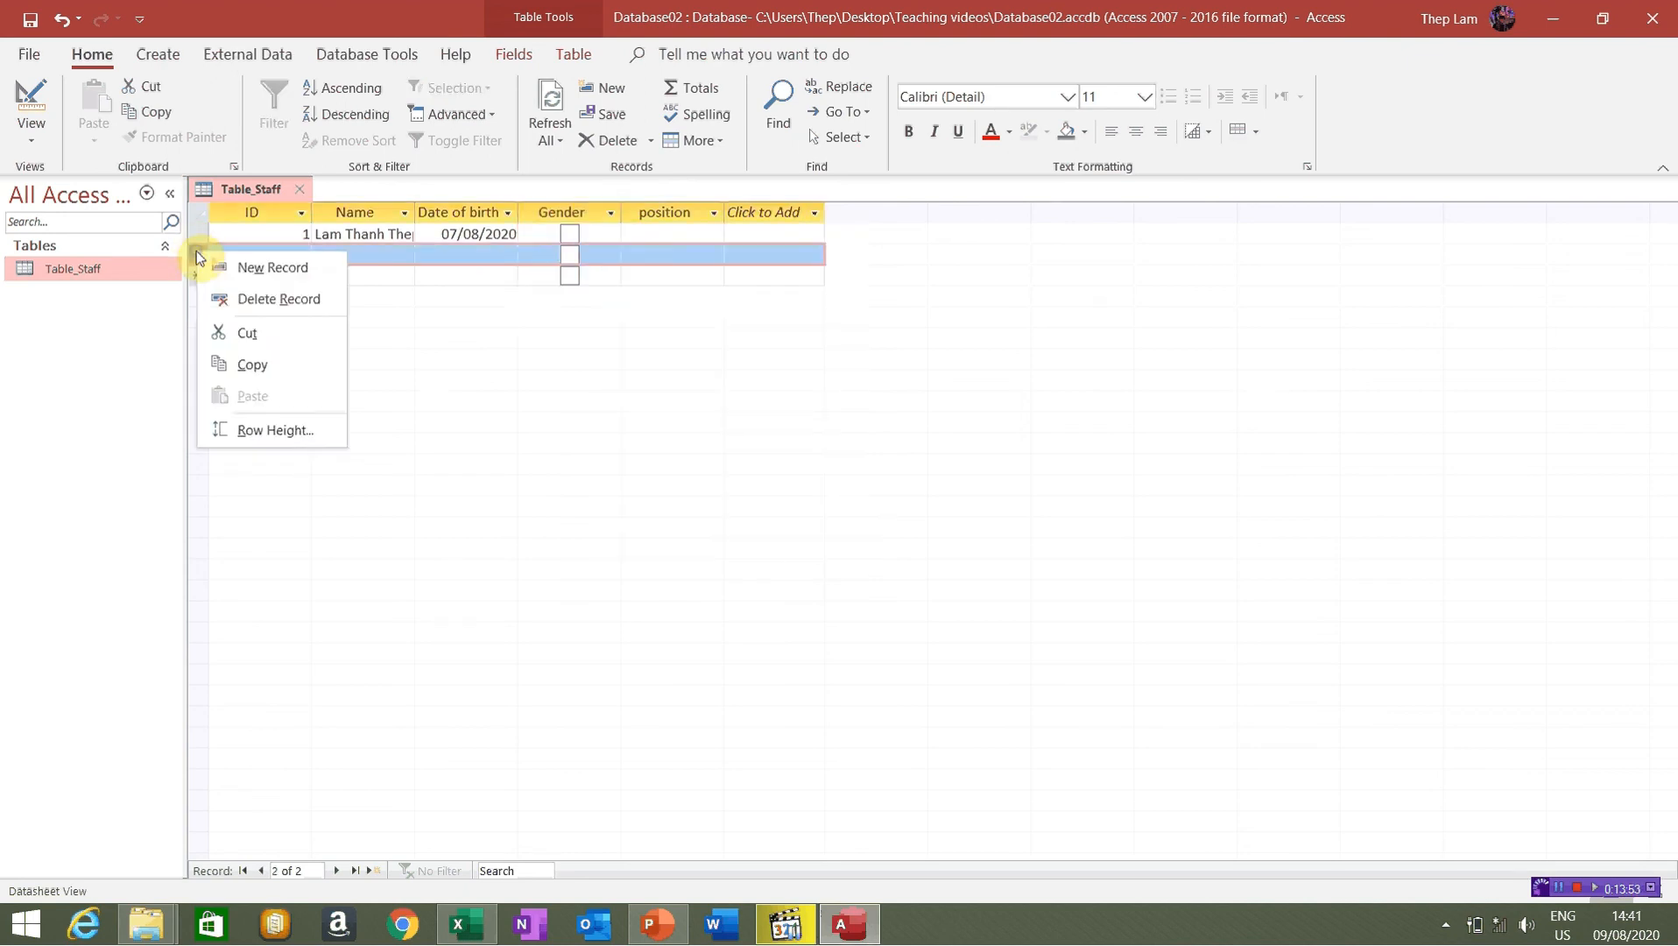
click(261, 299)
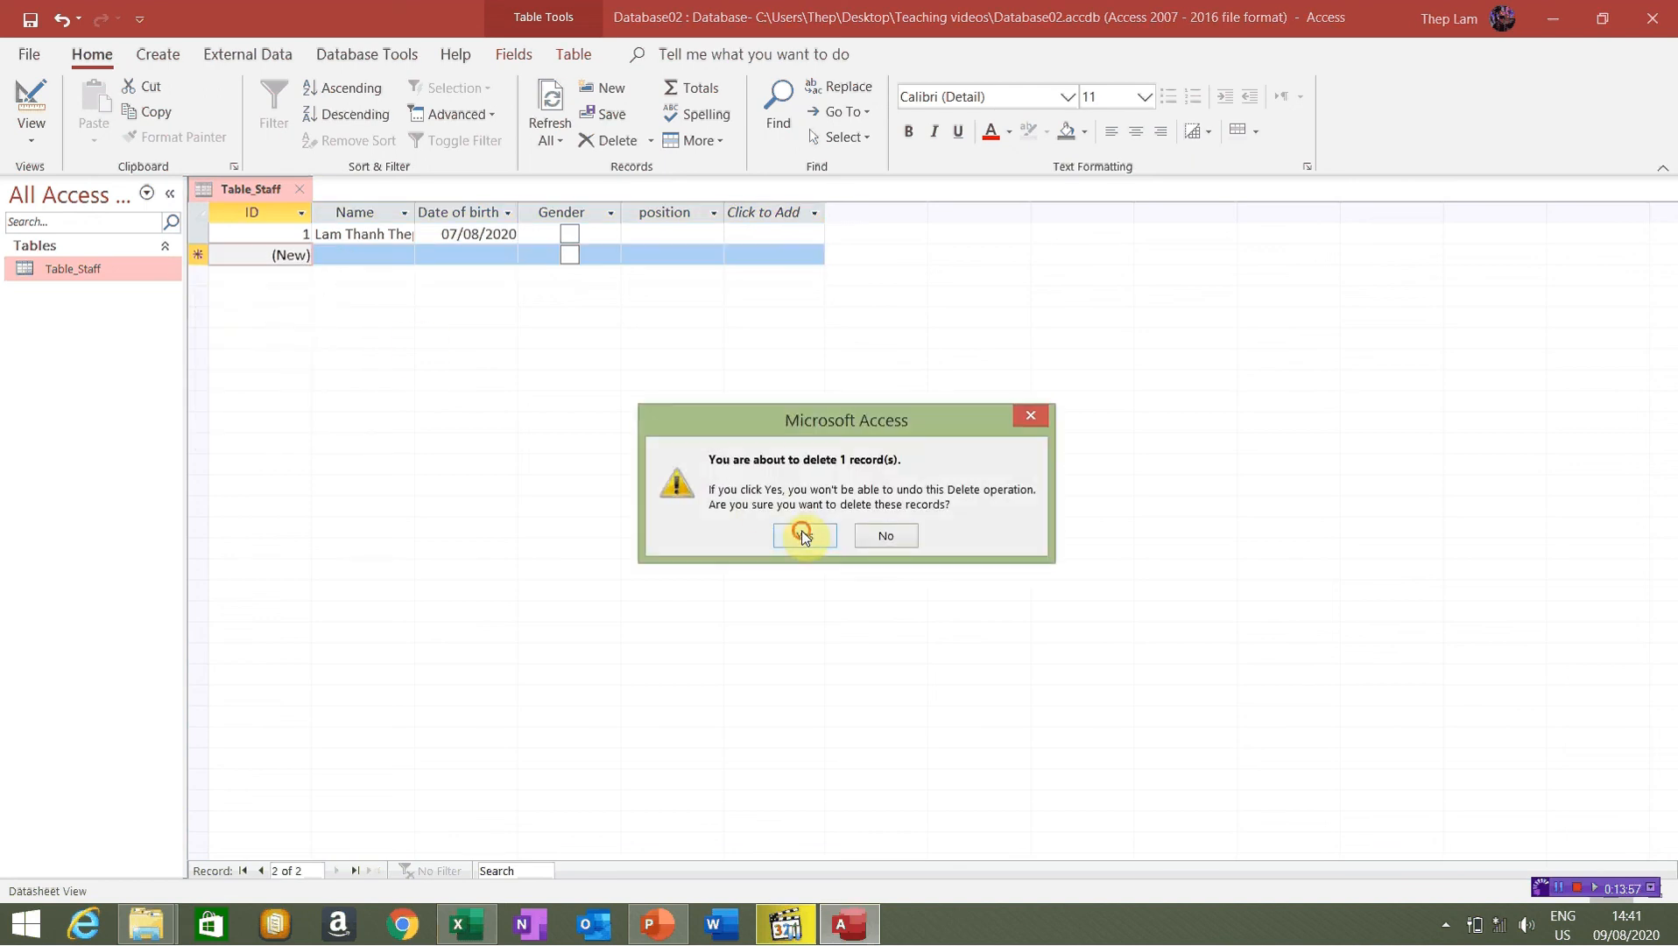
click(803, 535)
Tick the Gender box for the first staff member
click(568, 214)
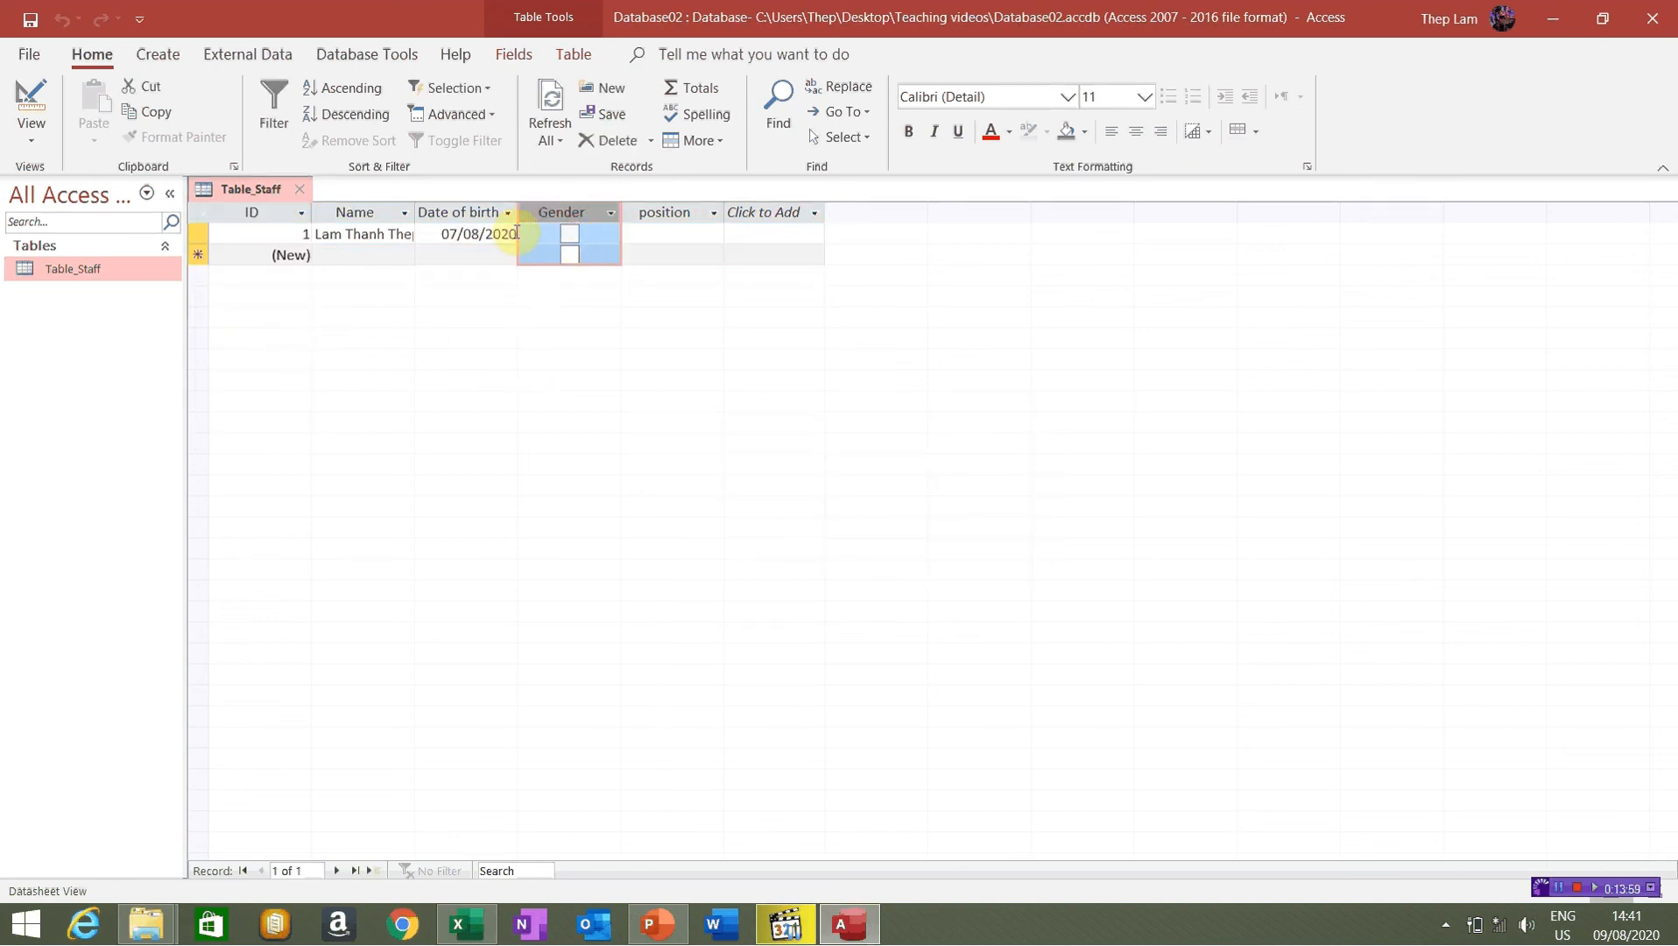
click(570, 234)
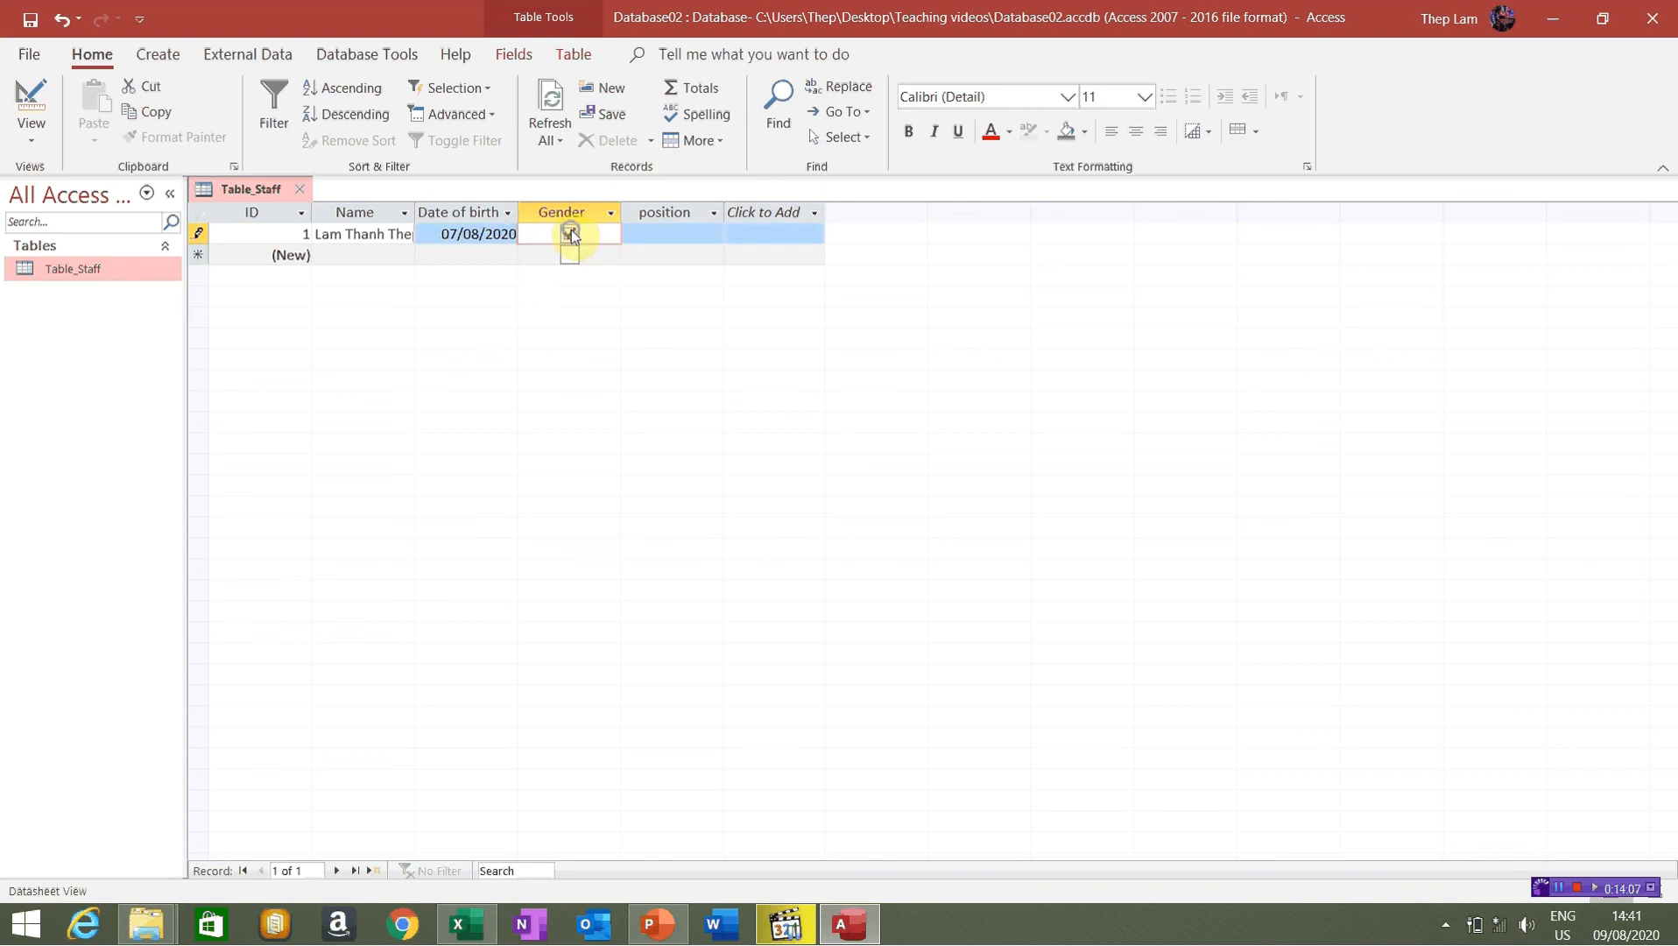
right_click(571, 232)
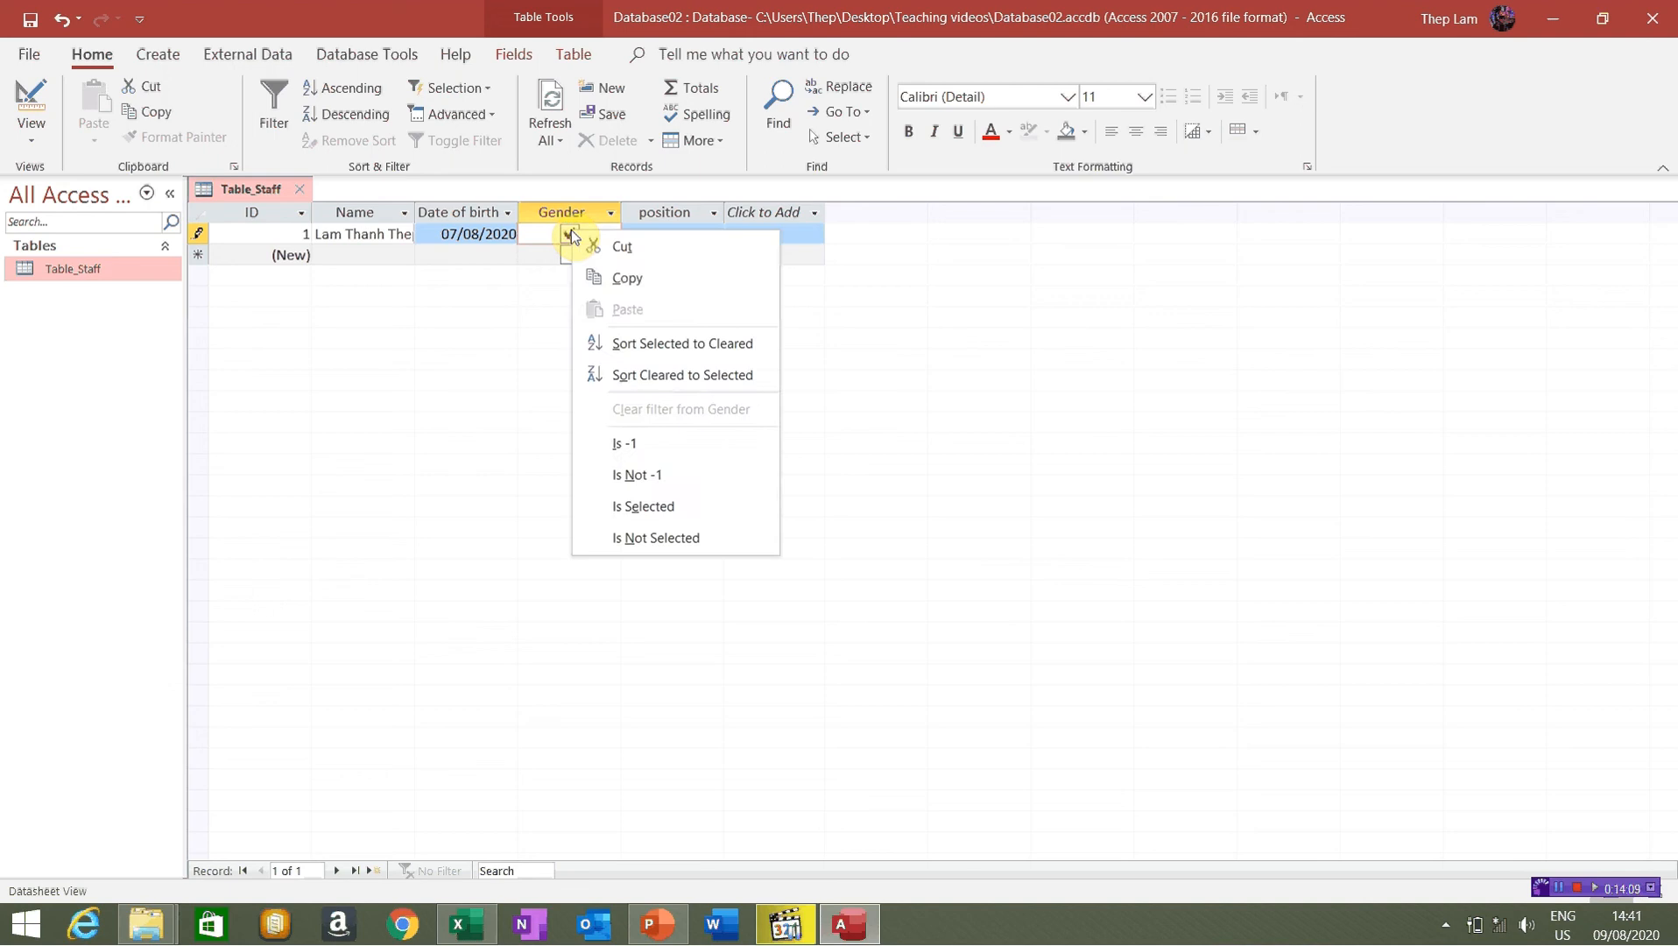
click(570, 231)
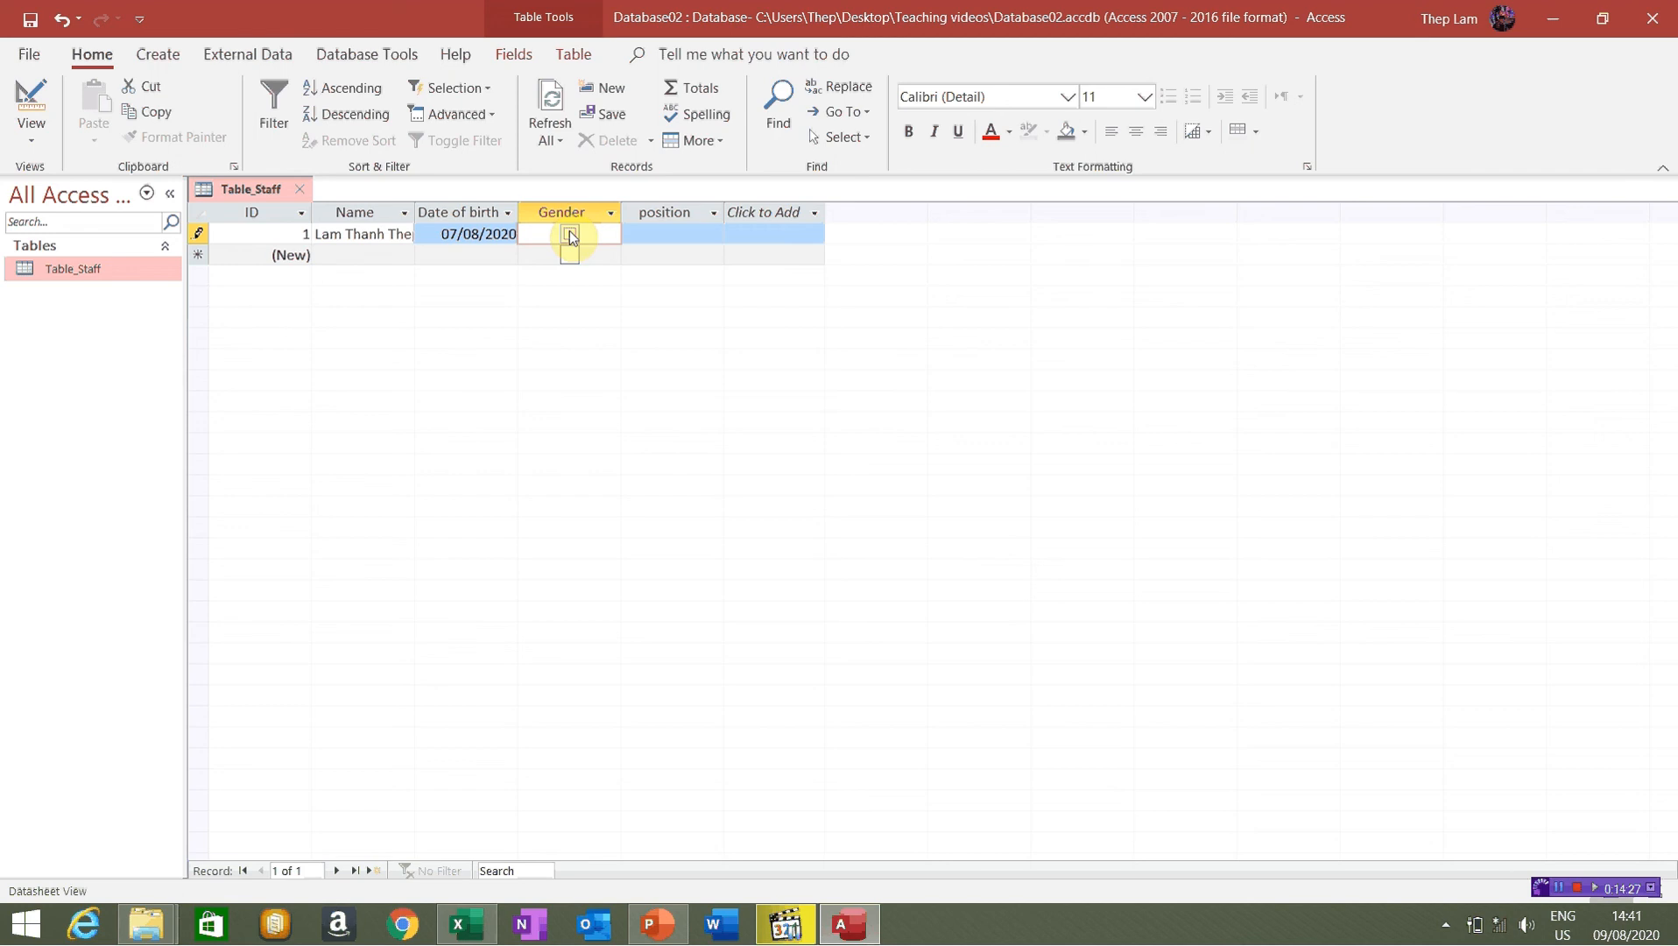
Choose GD from the position drop-down for record 1
click(687, 235)
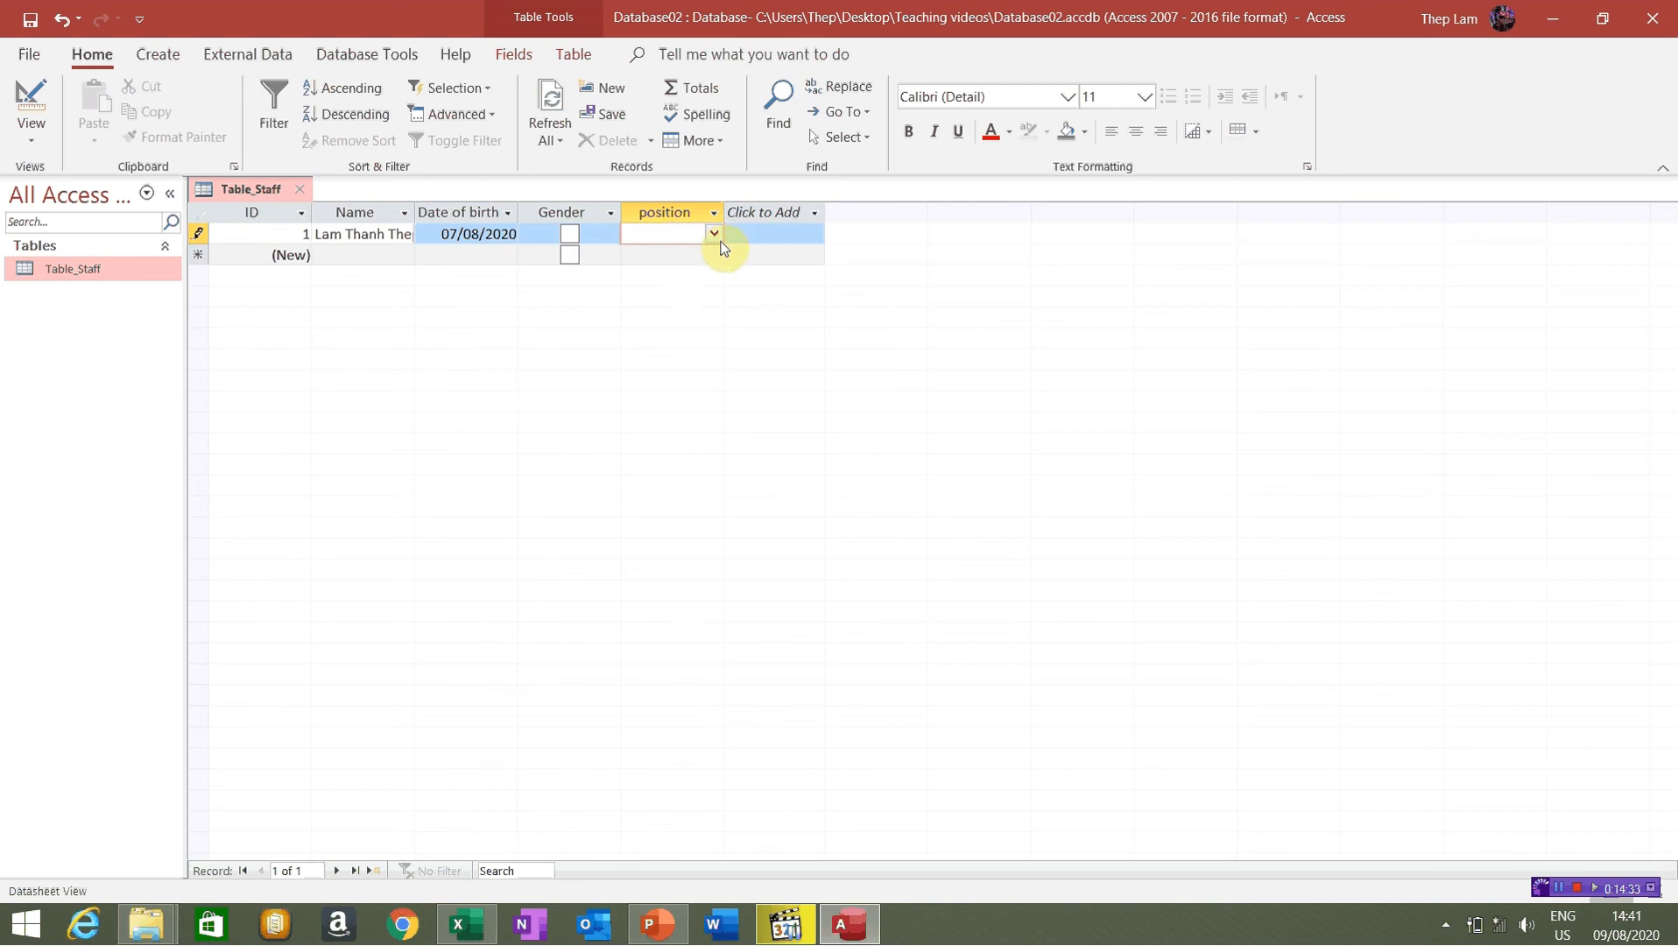
click(715, 235)
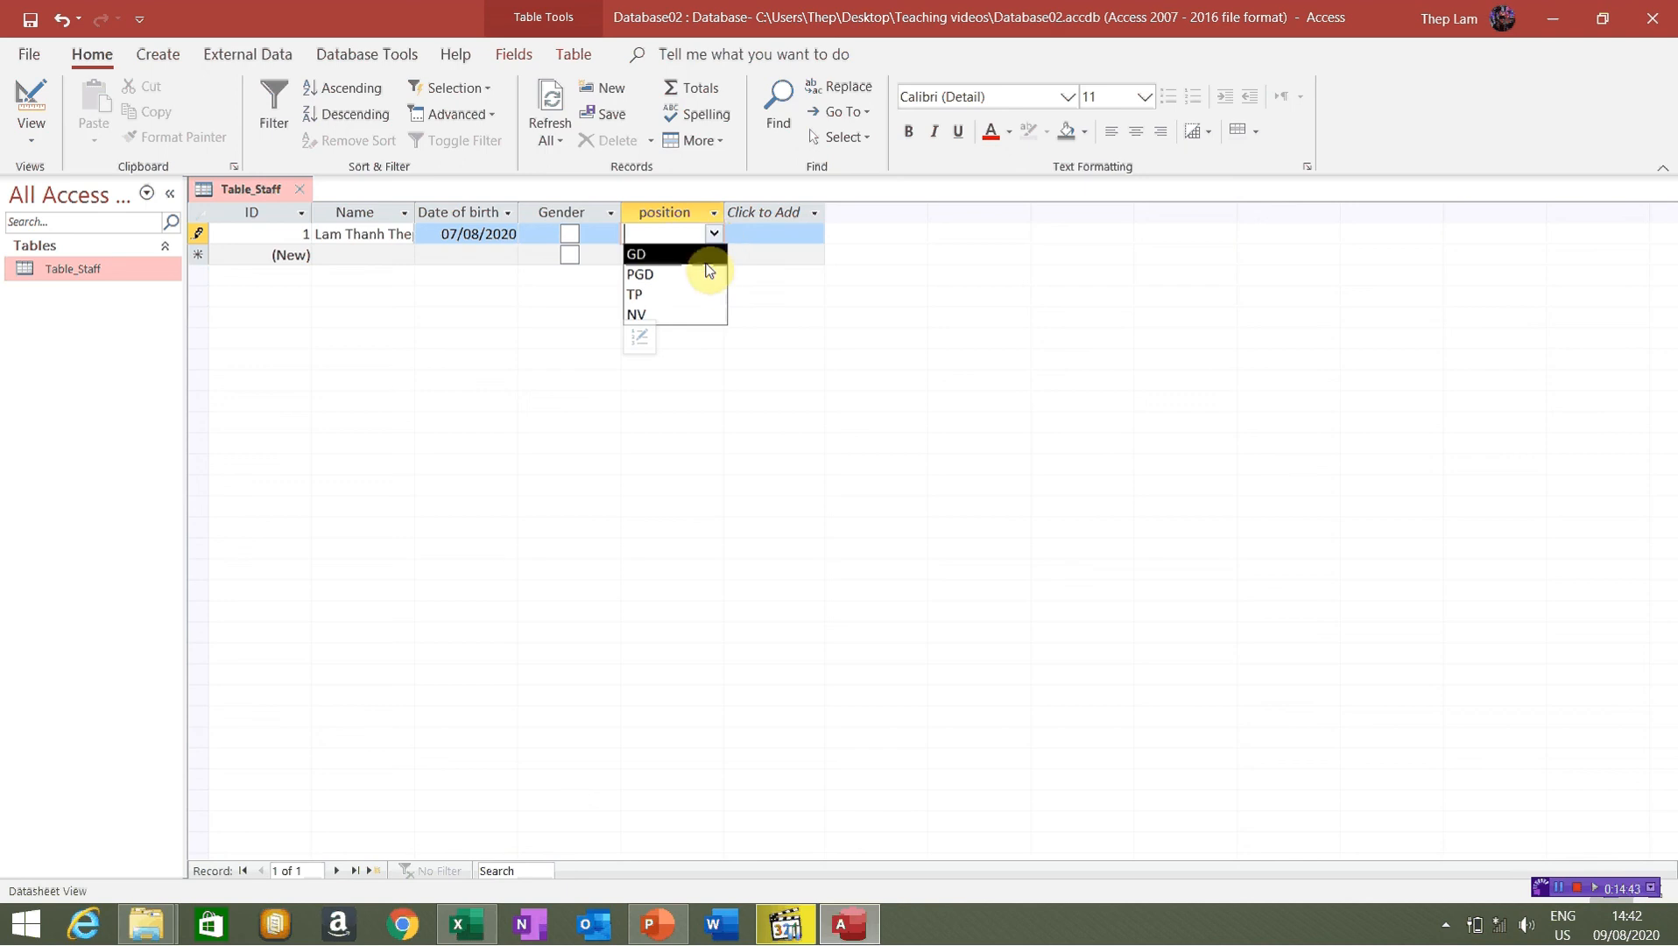
click(706, 256)
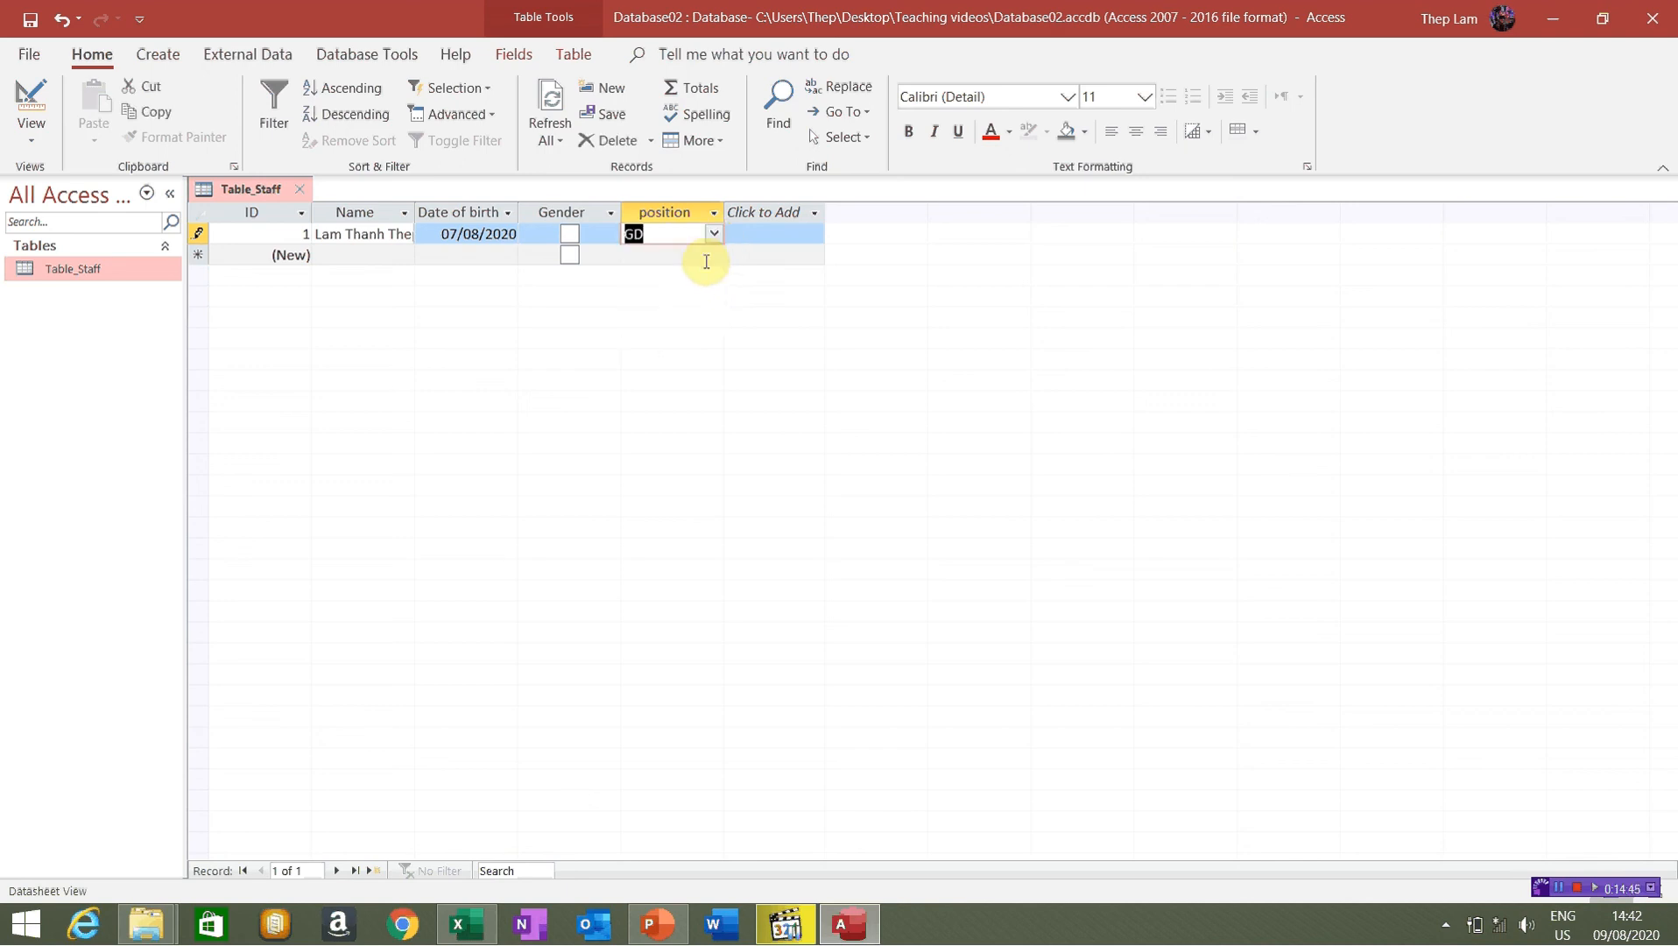
click(345, 253)
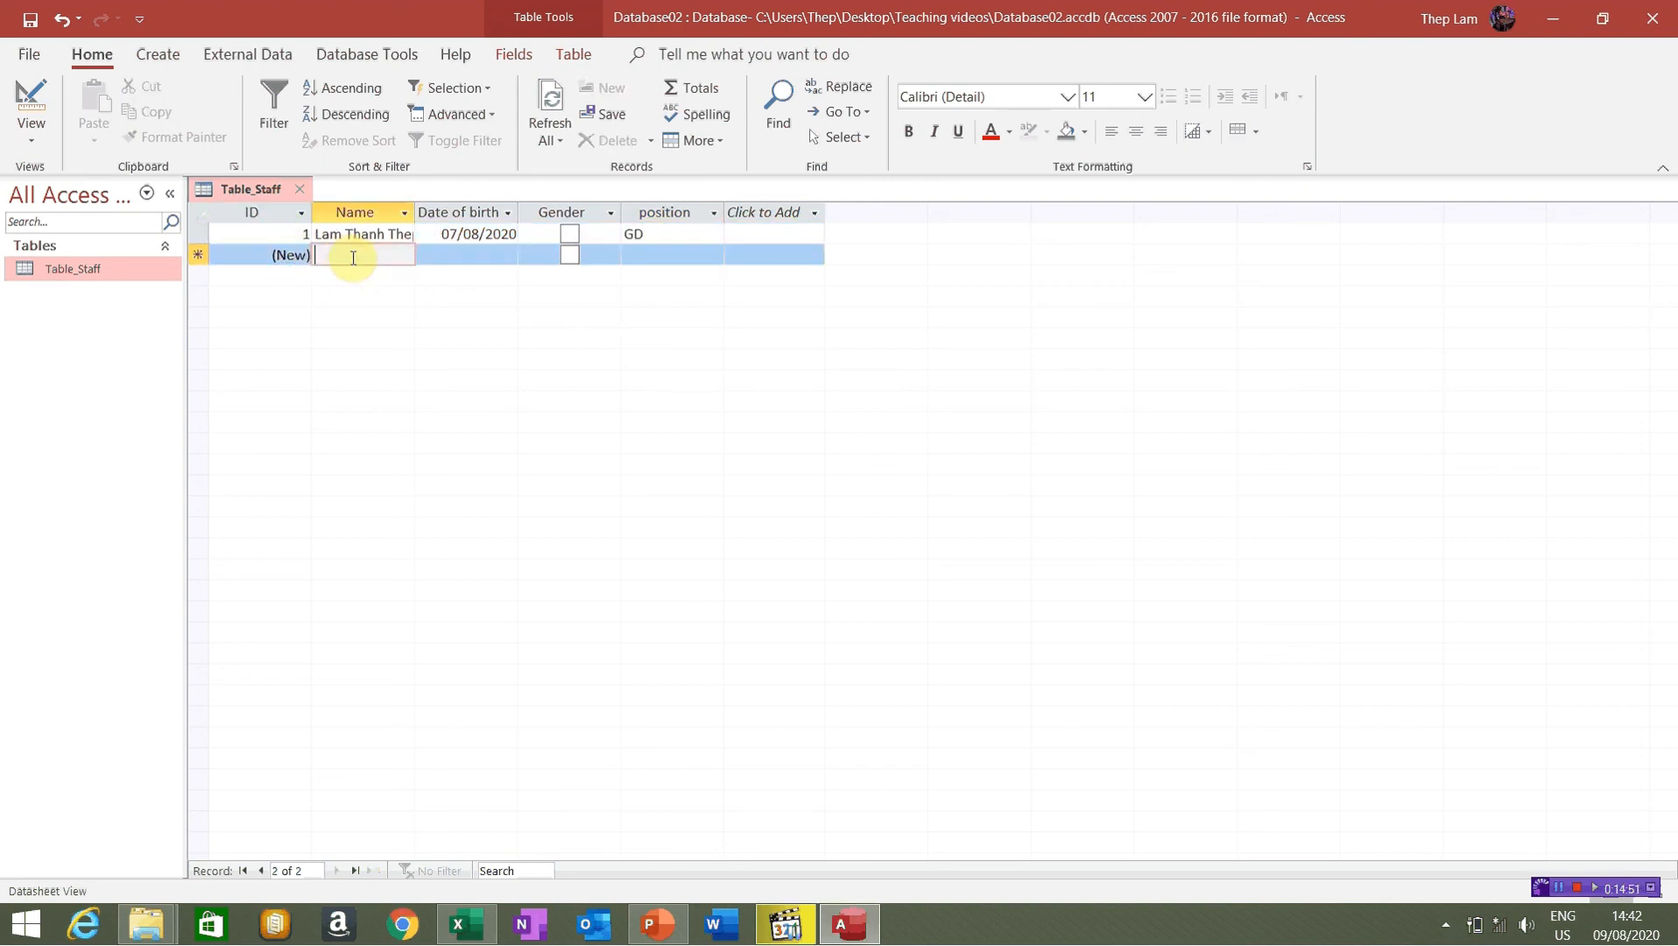
Enter the first new staff member's name in record 3 and try changing its automatic ID to 2
text(Nguyen Van )
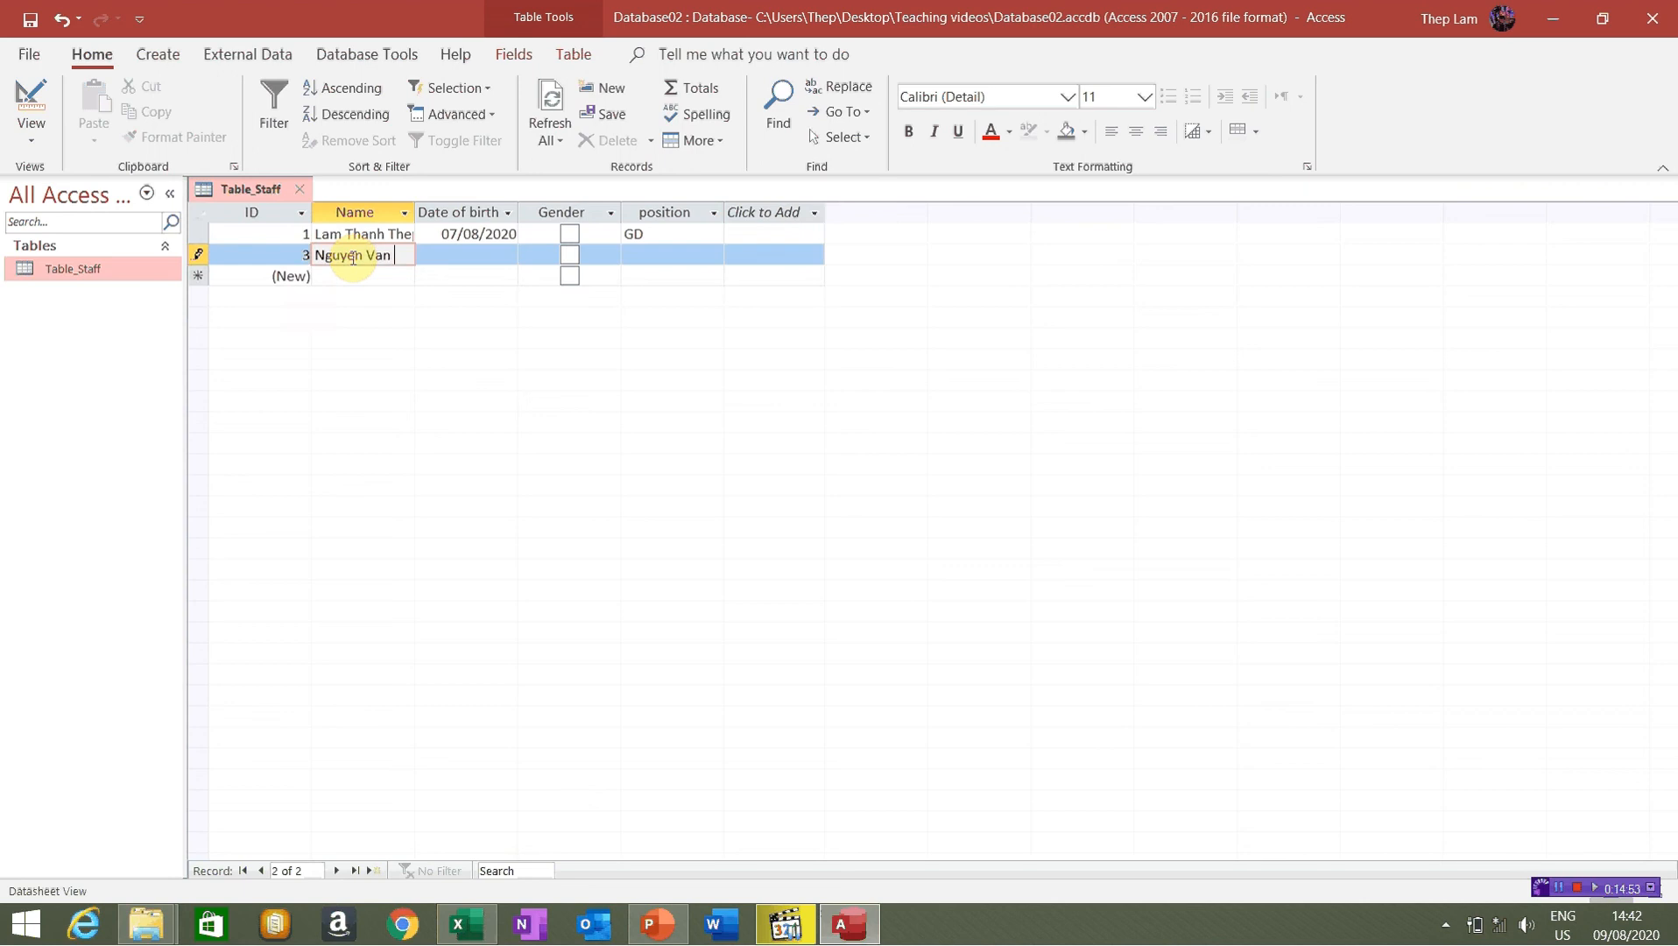
text(A)
key(Tab)
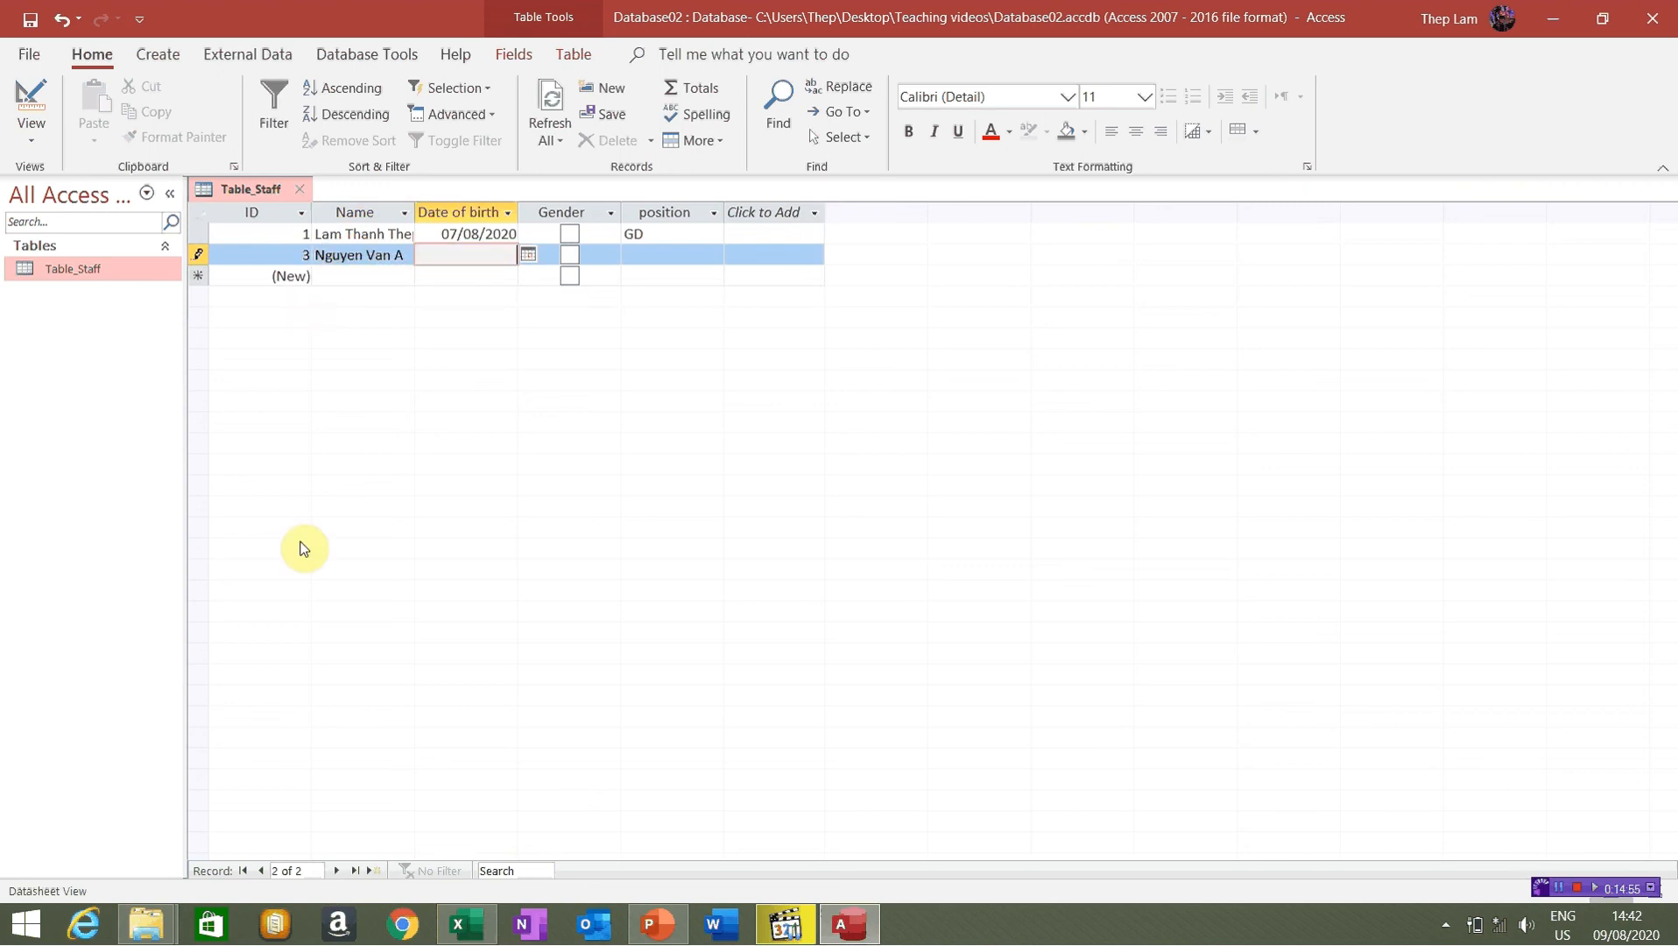
click(298, 255)
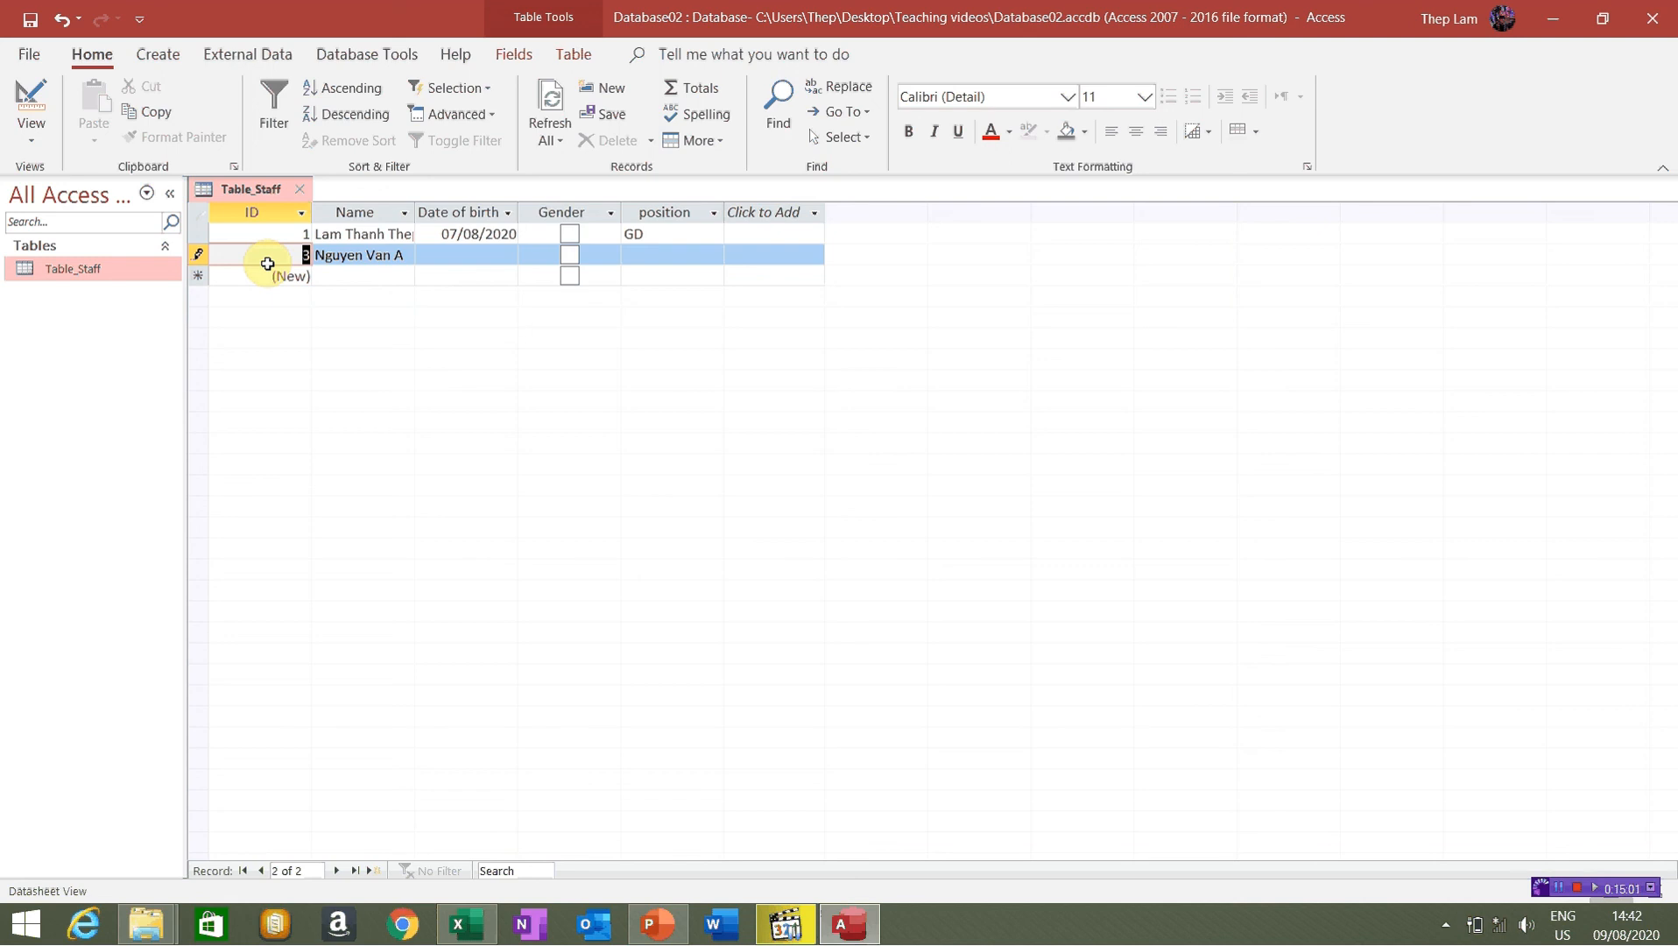
key(2)
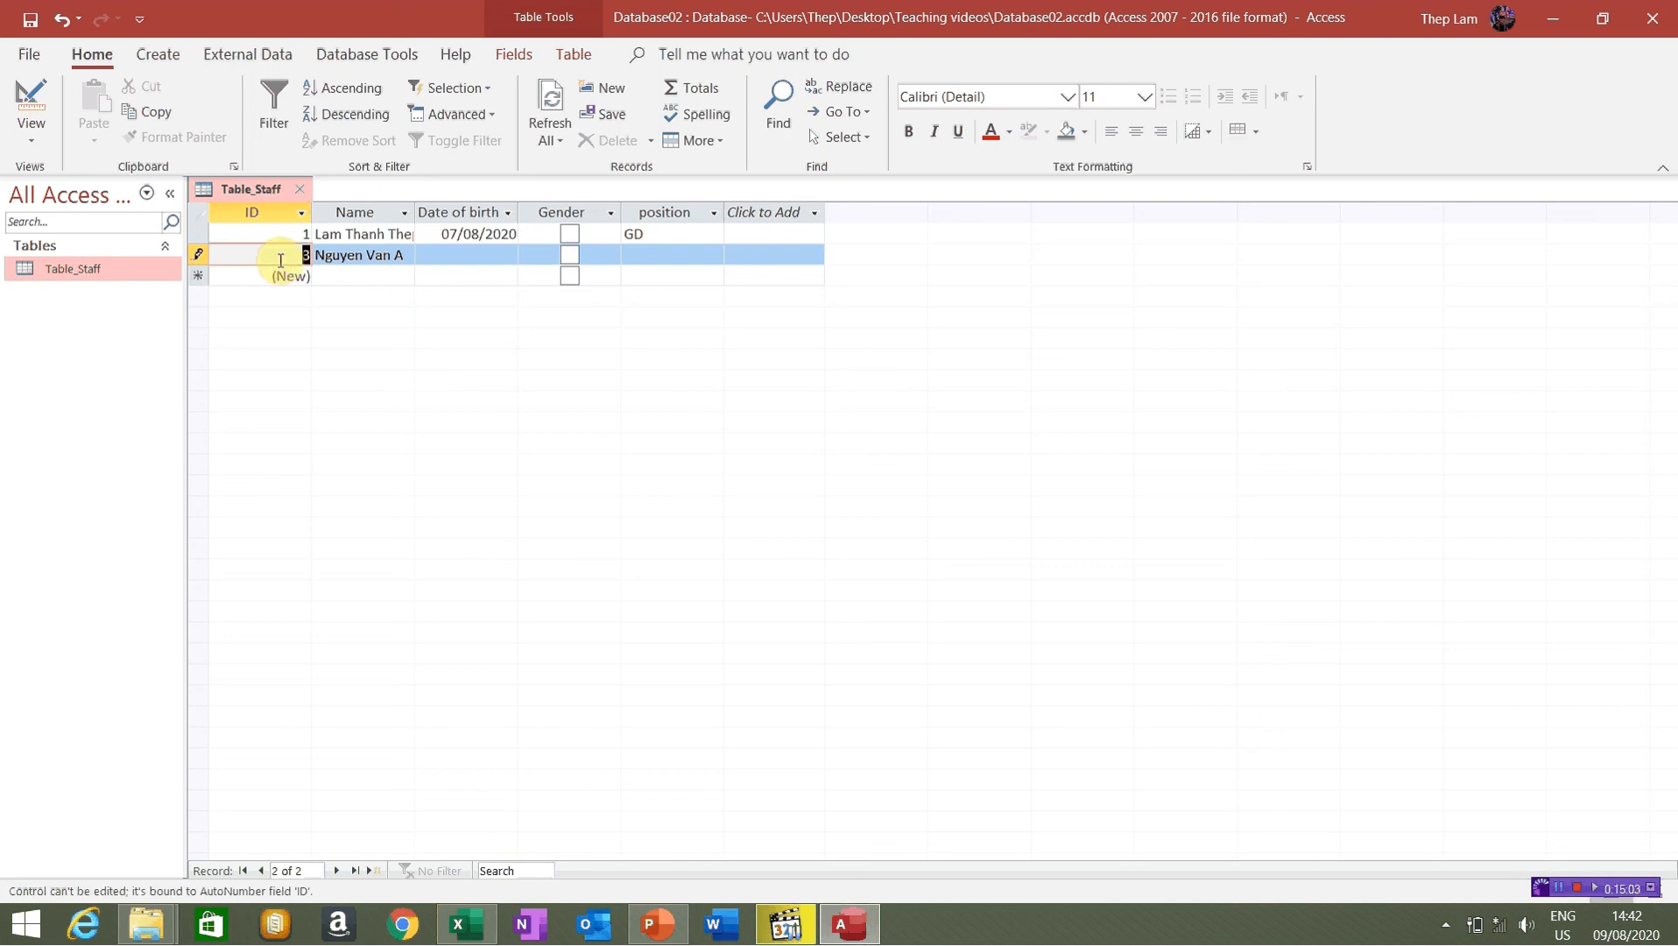
key(2)
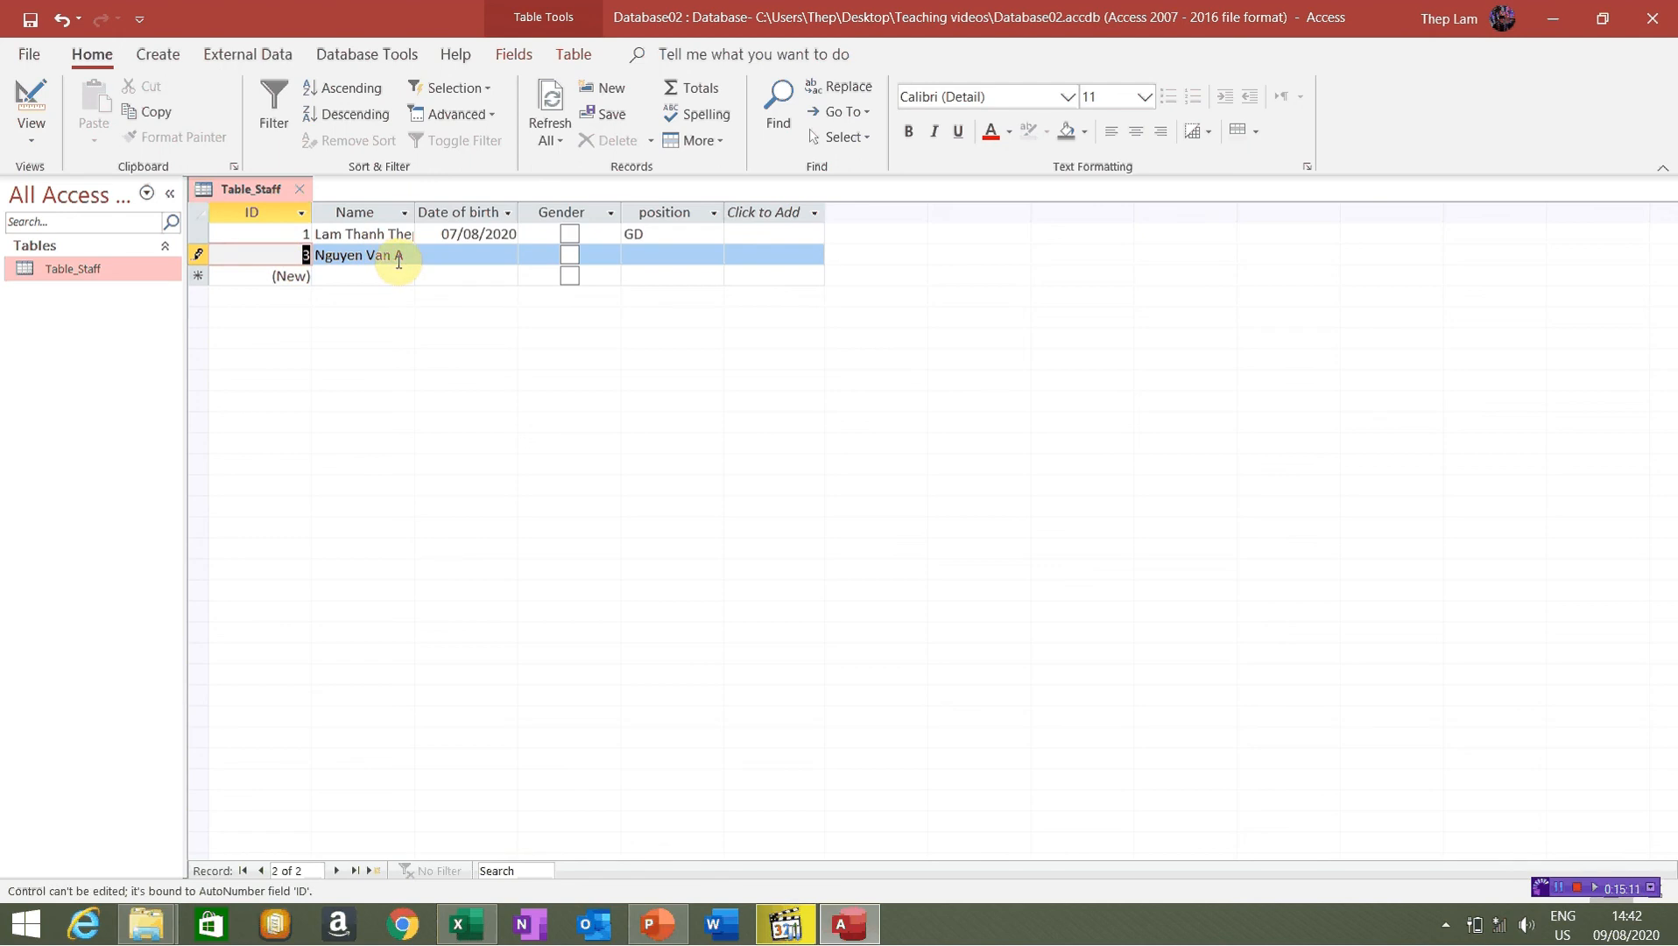
Give record 3 birth date 14/08/2020, a ticked Gender box and position TP
click(441, 251)
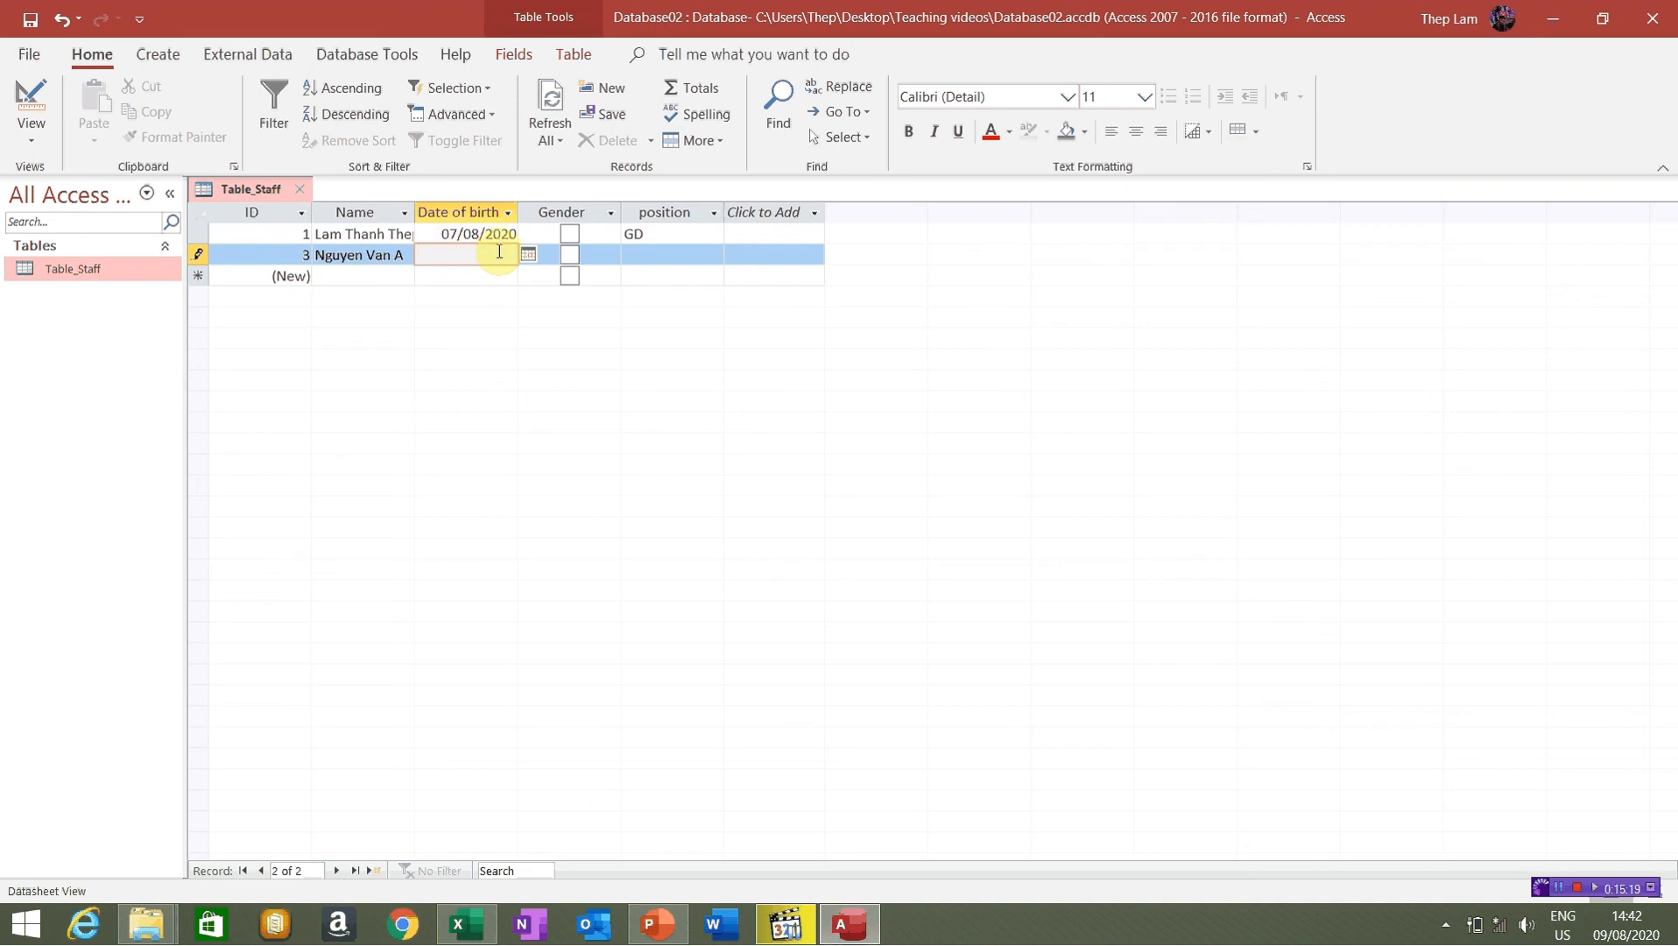
click(528, 254)
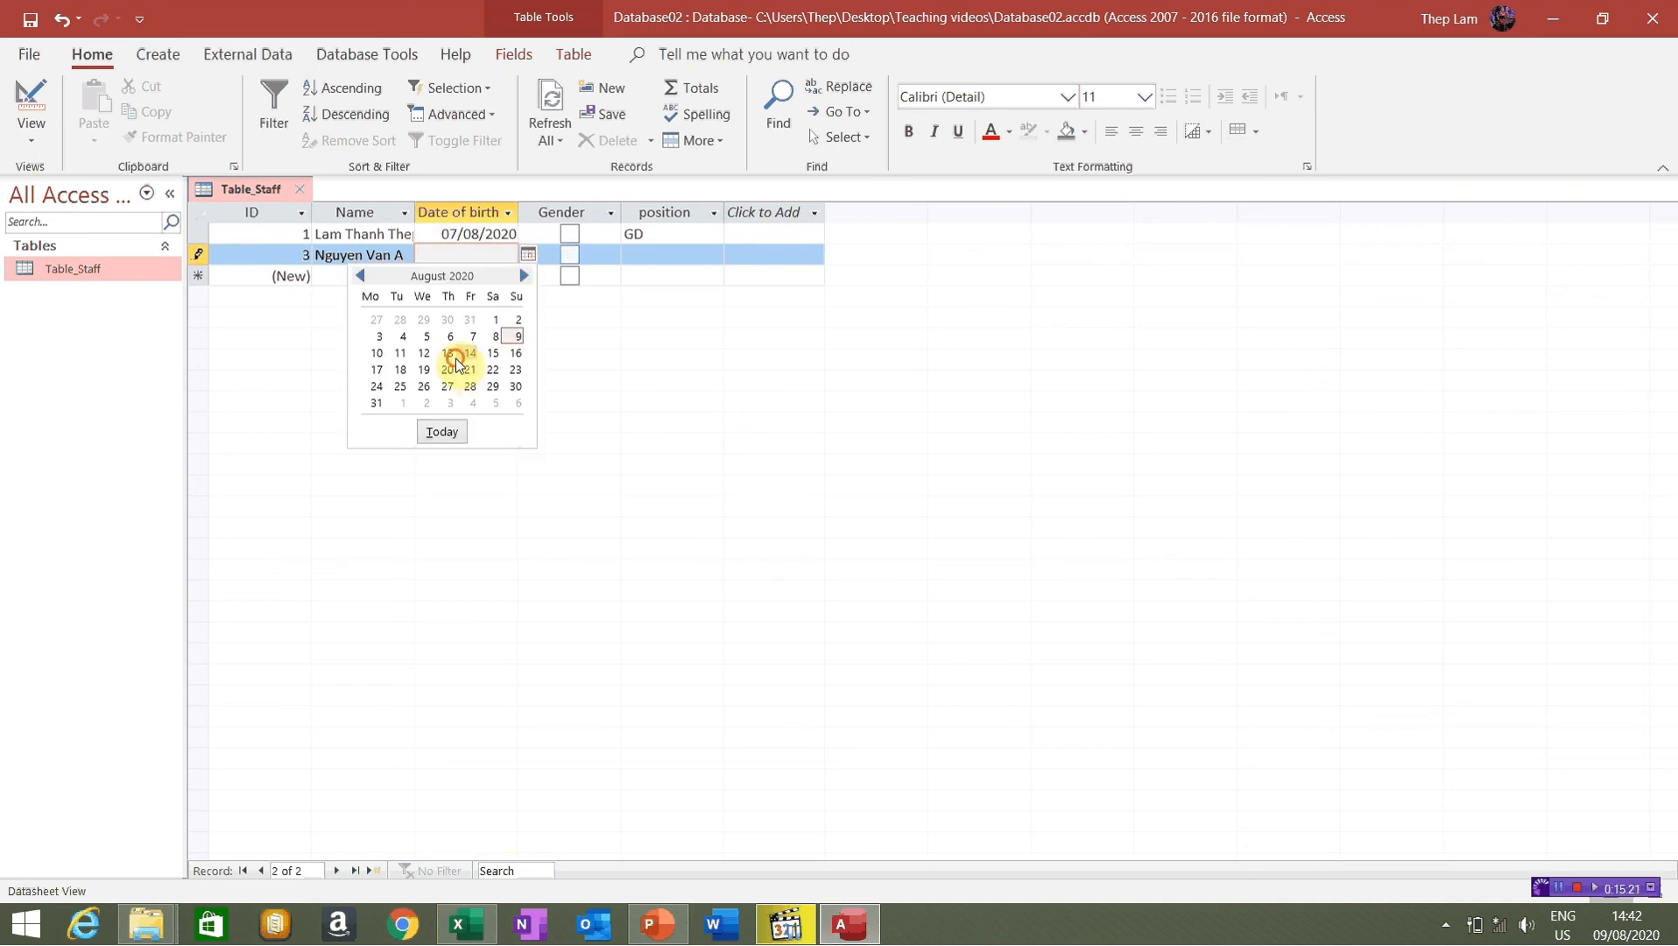
click(469, 354)
click(571, 255)
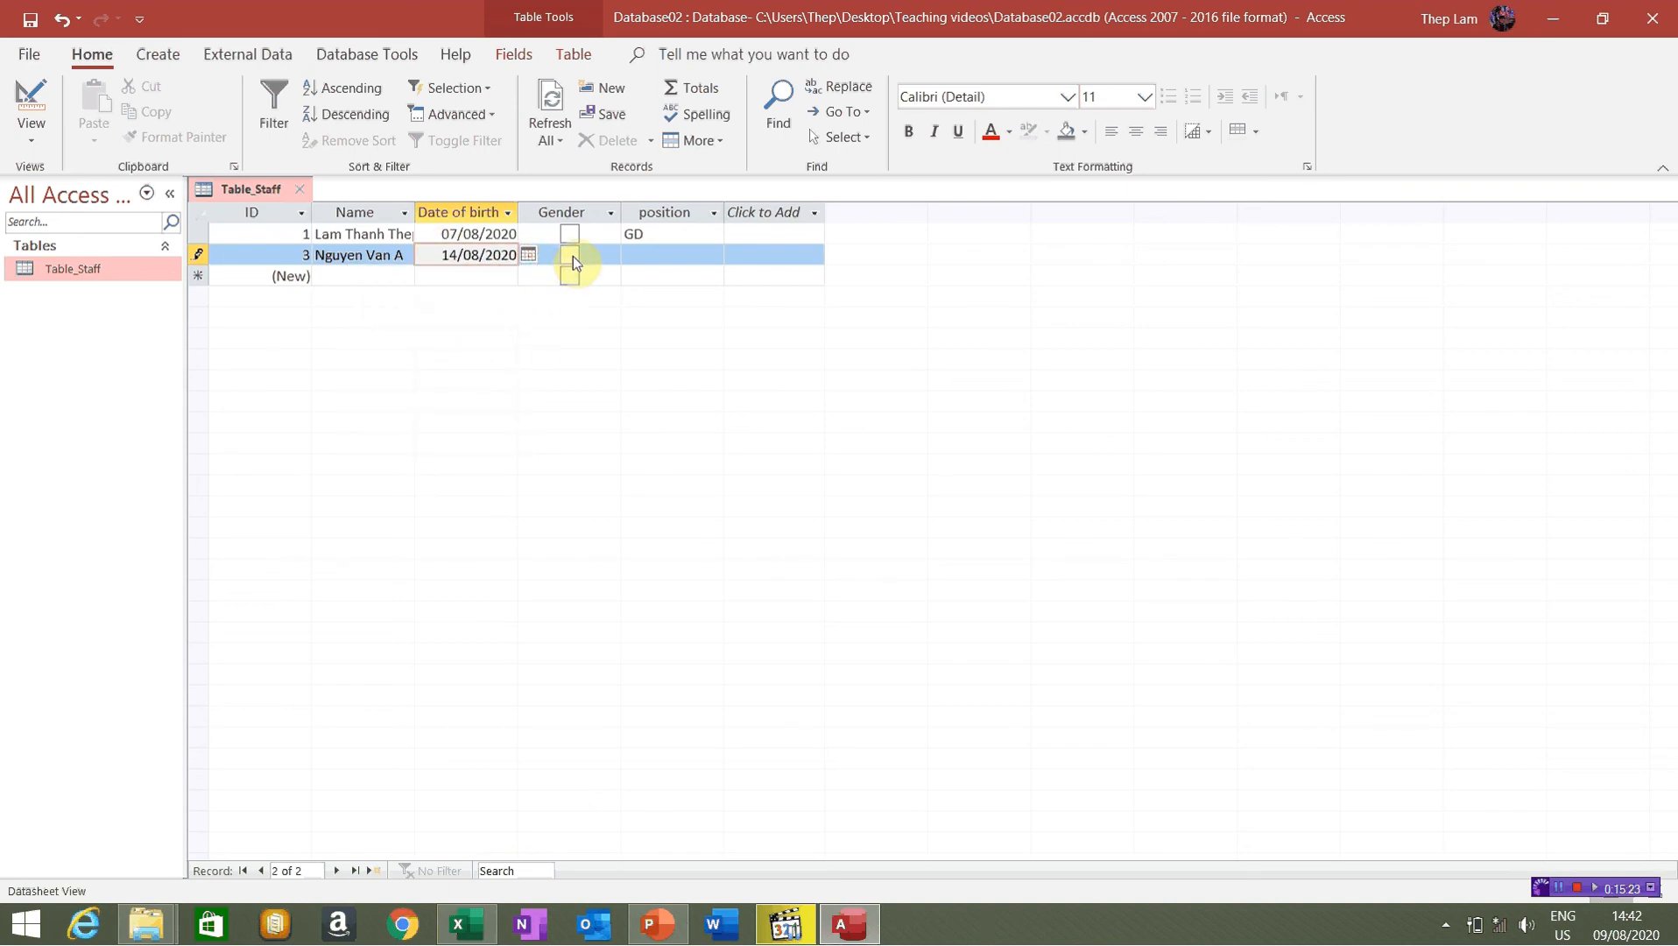
click(663, 255)
click(714, 255)
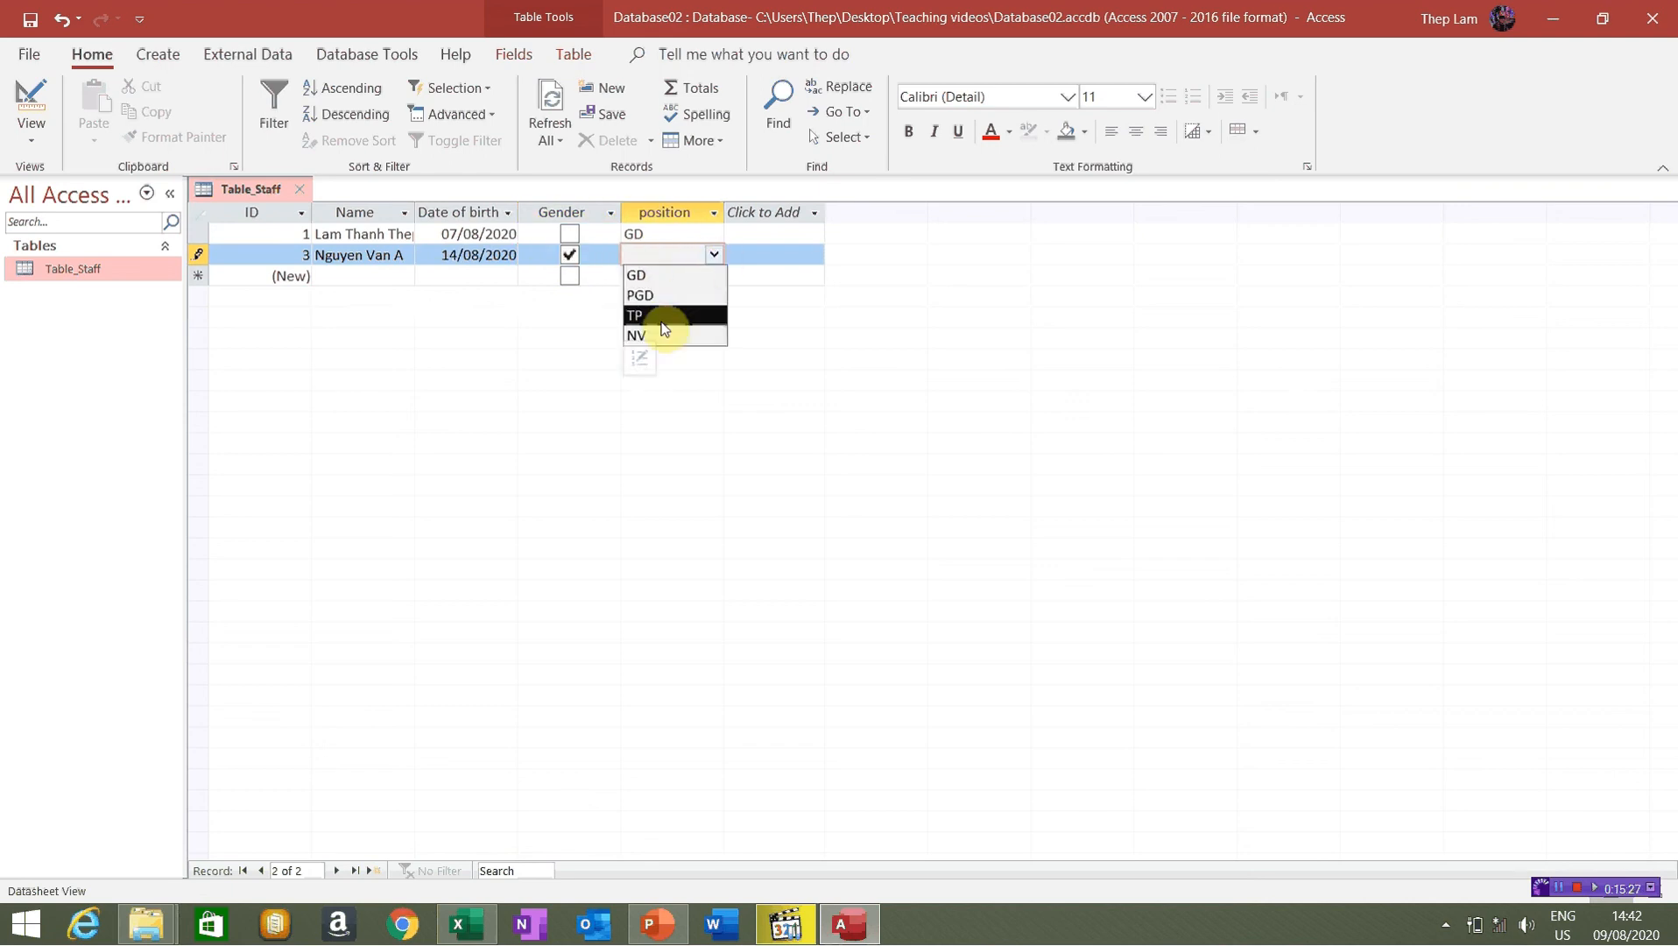
click(663, 318)
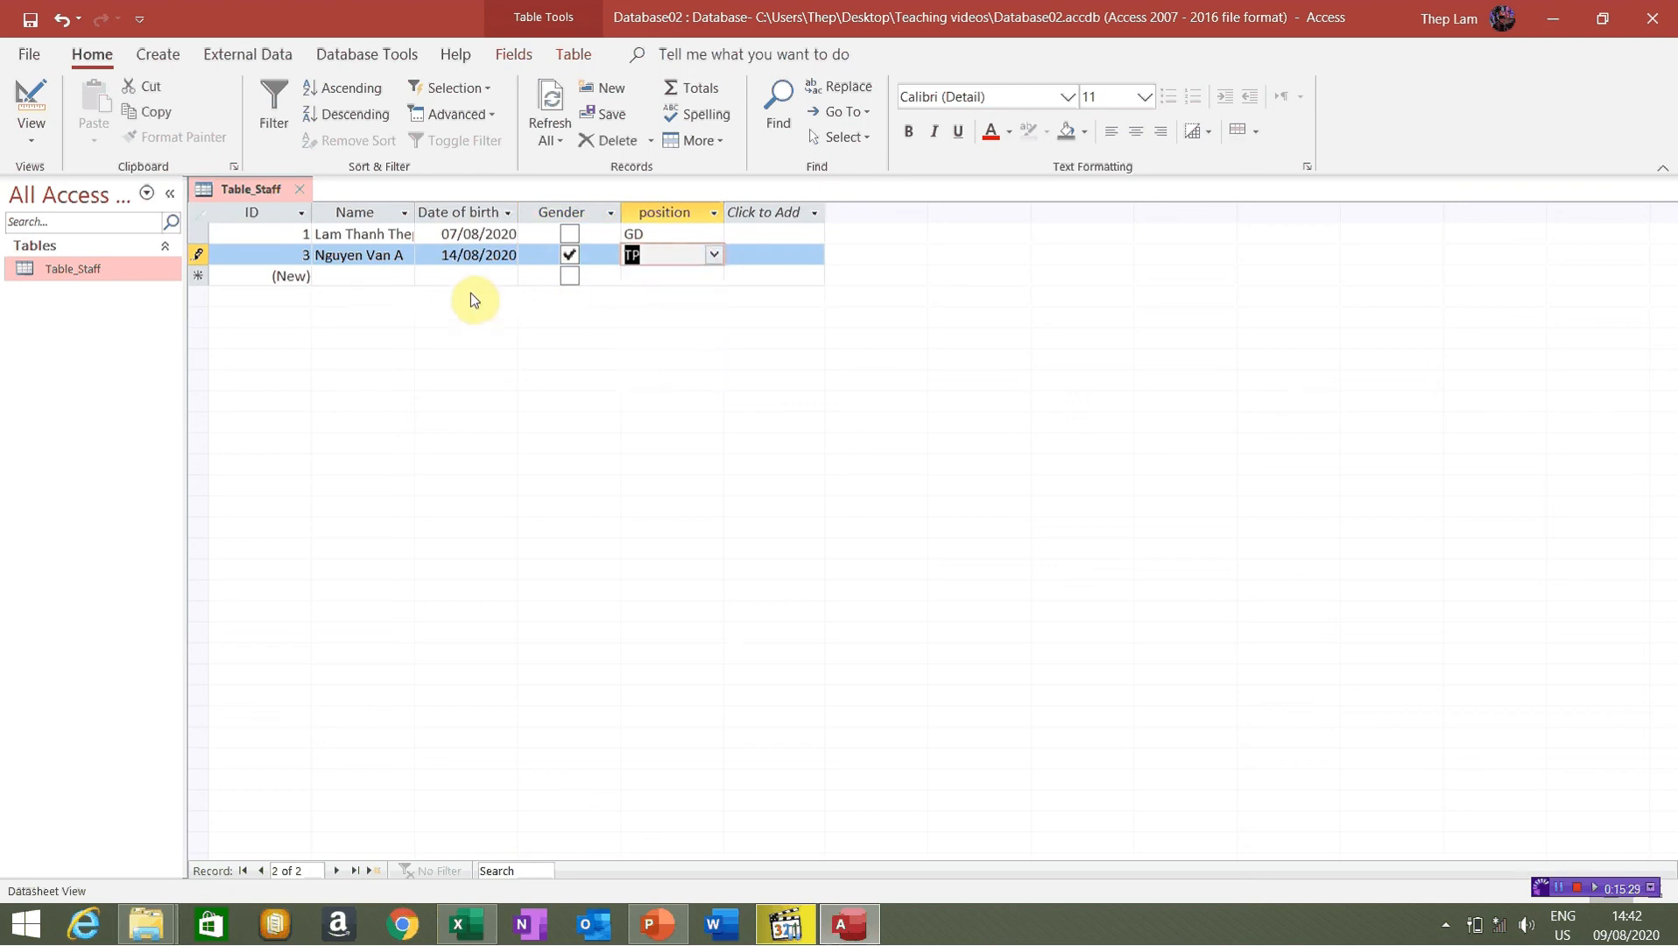
Add record 4 with the second staff member's name, birth date 12/08/2020 and position NV
click(376, 275)
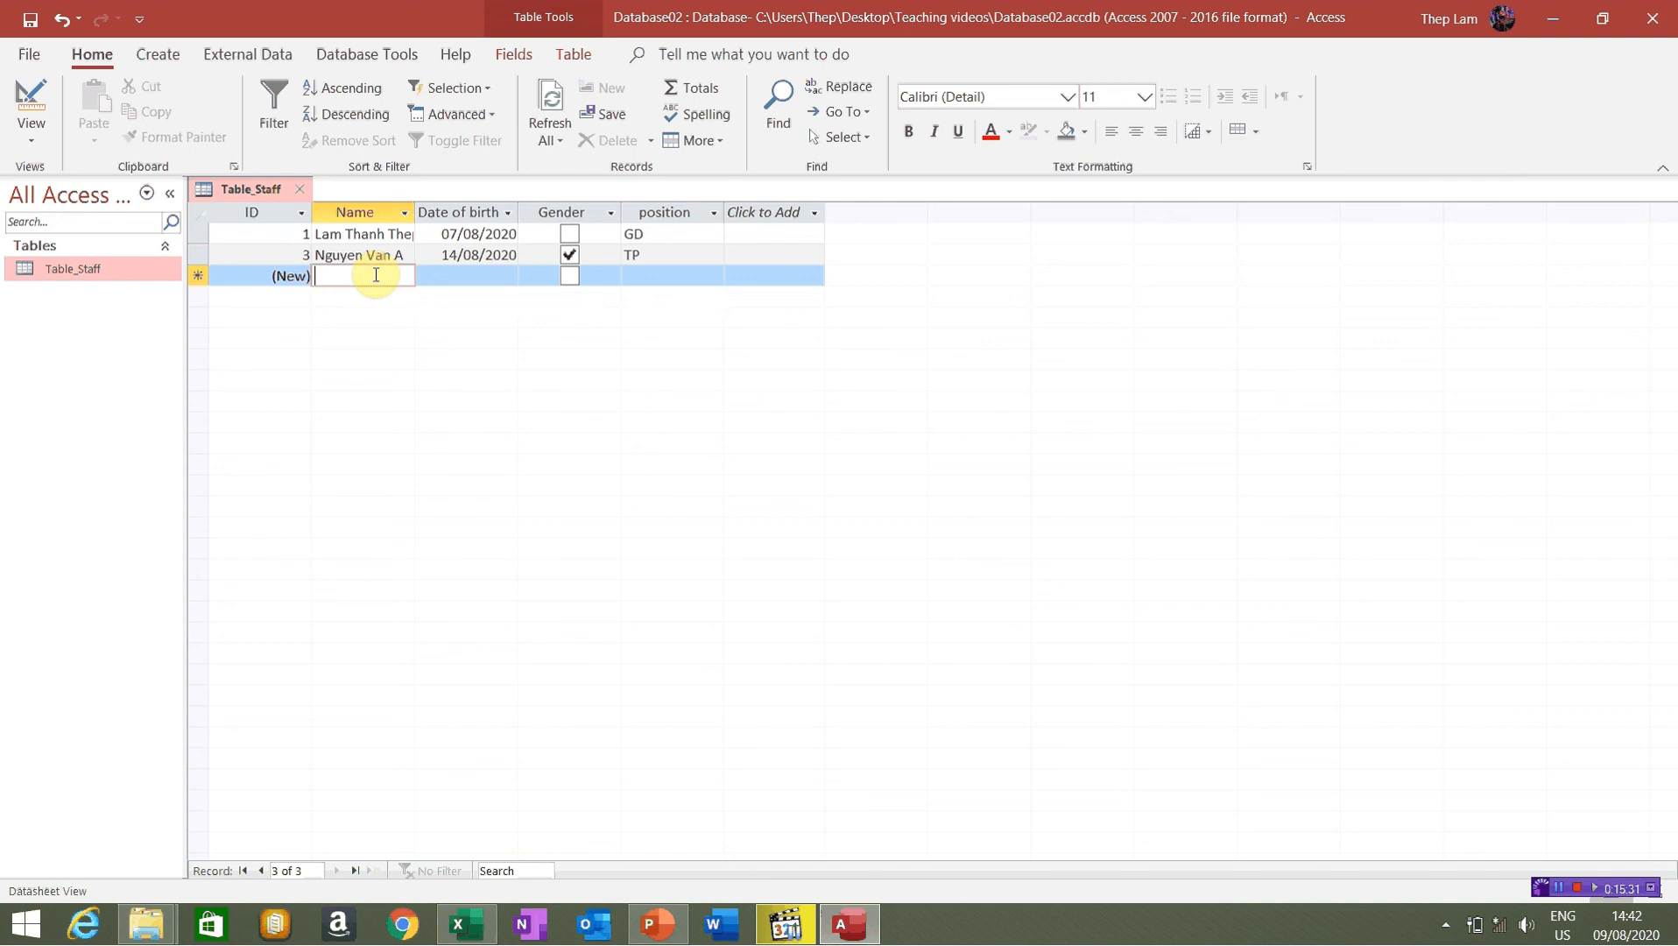
text(Pham Van B)
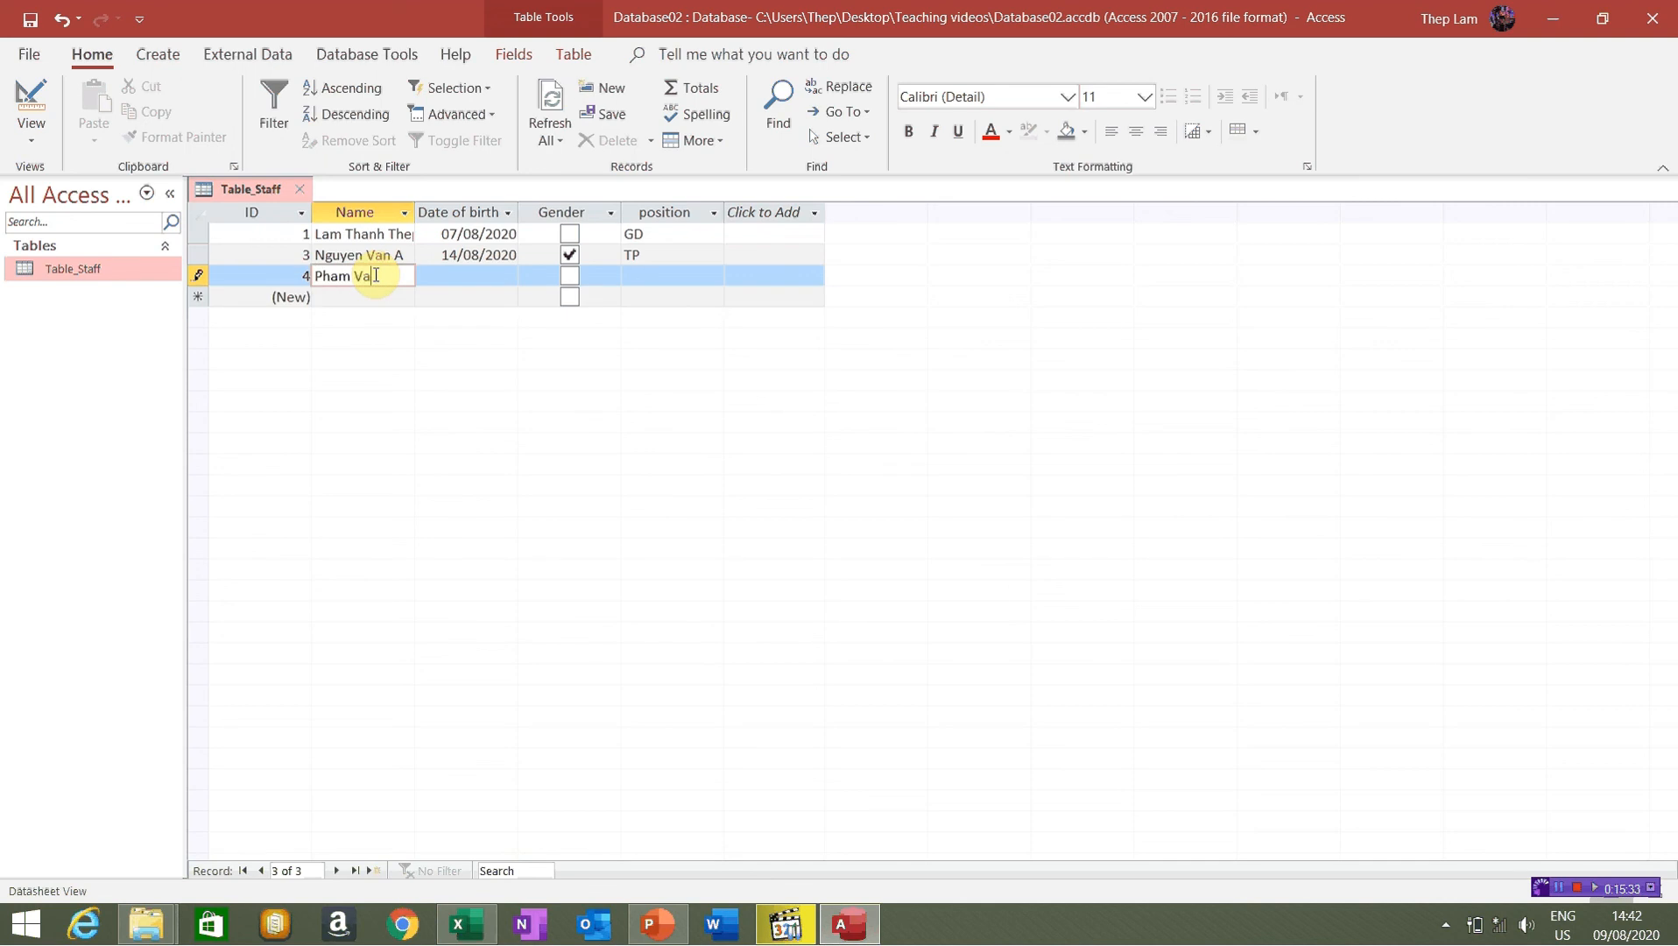
click(456, 276)
click(525, 276)
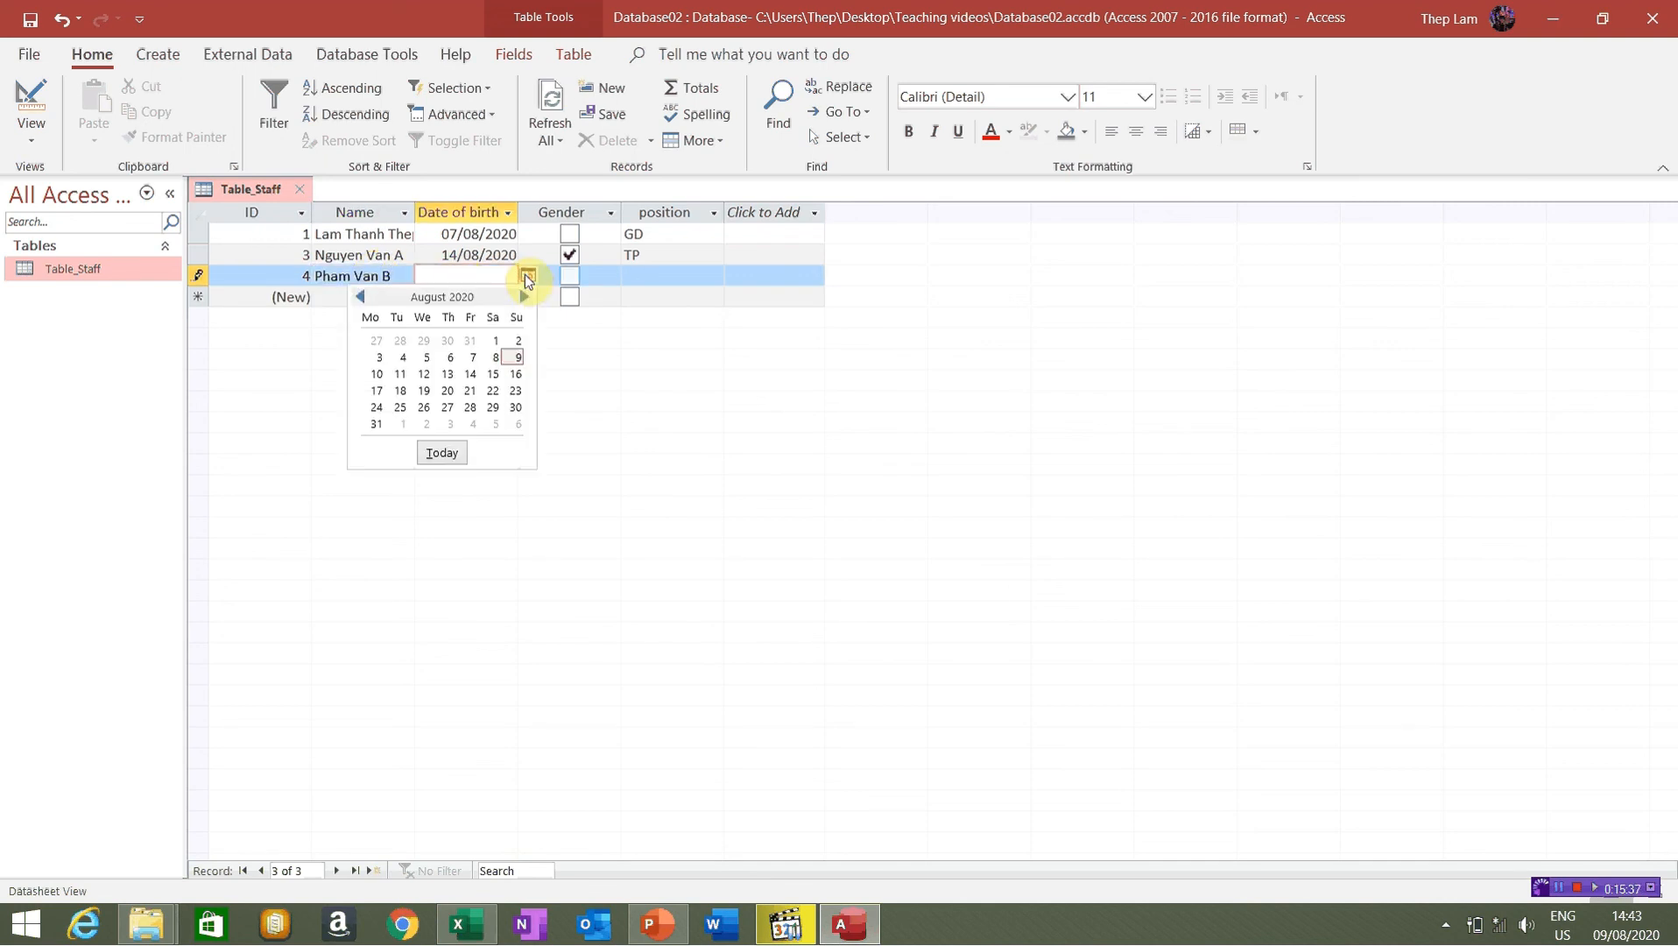
click(423, 374)
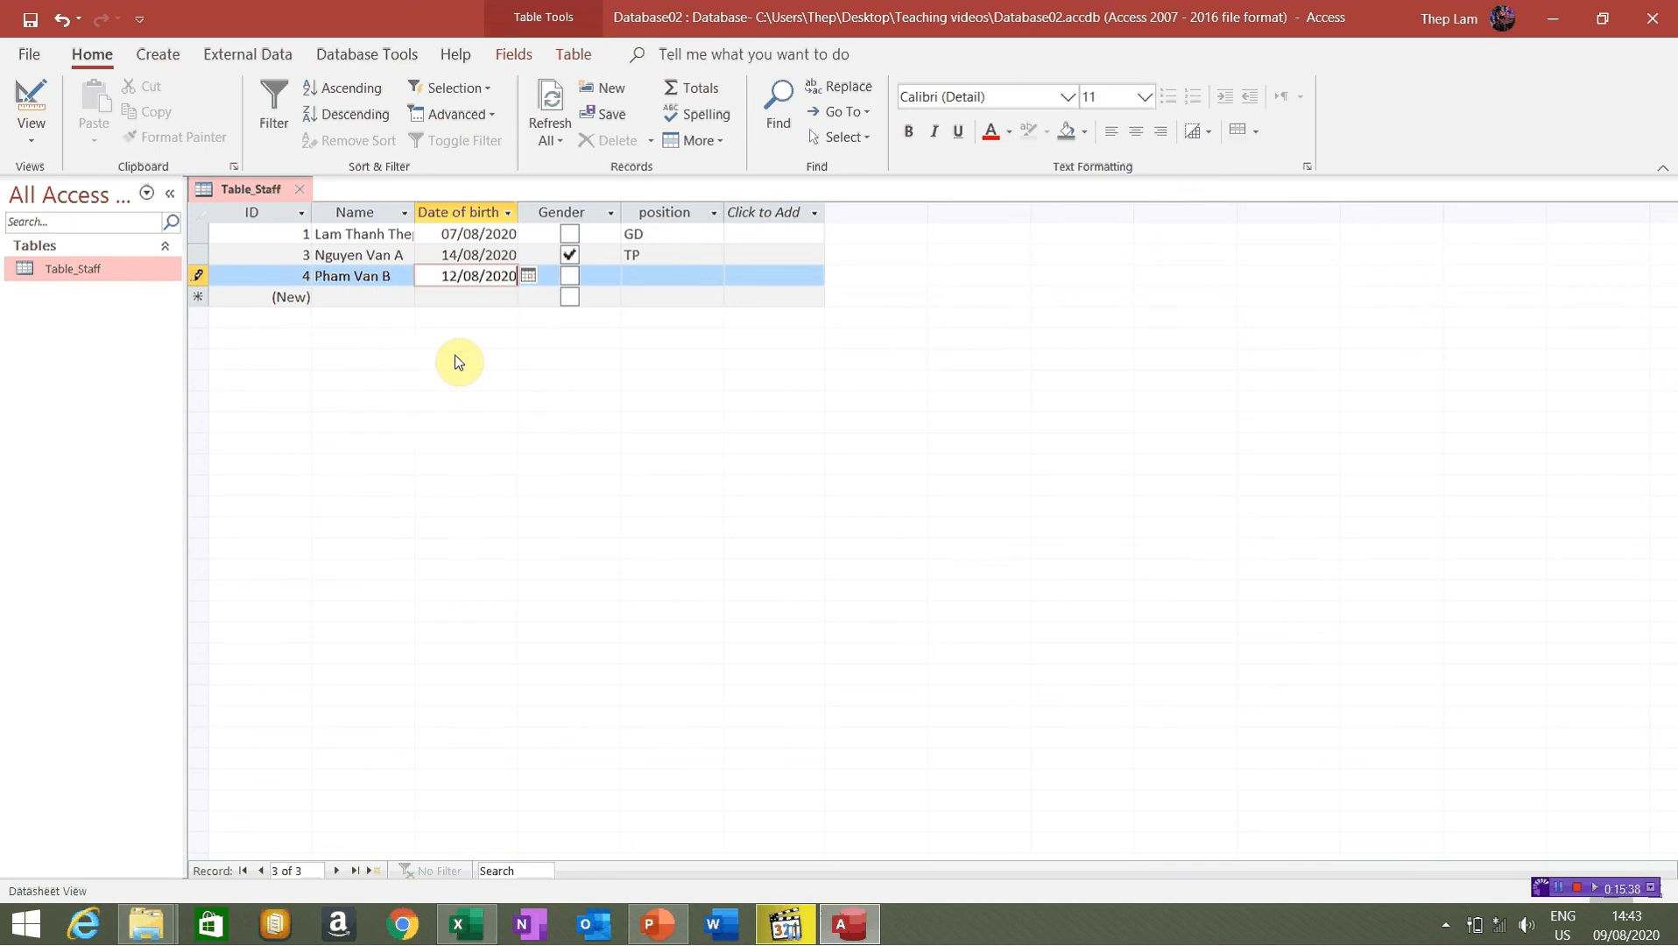
click(657, 276)
click(714, 276)
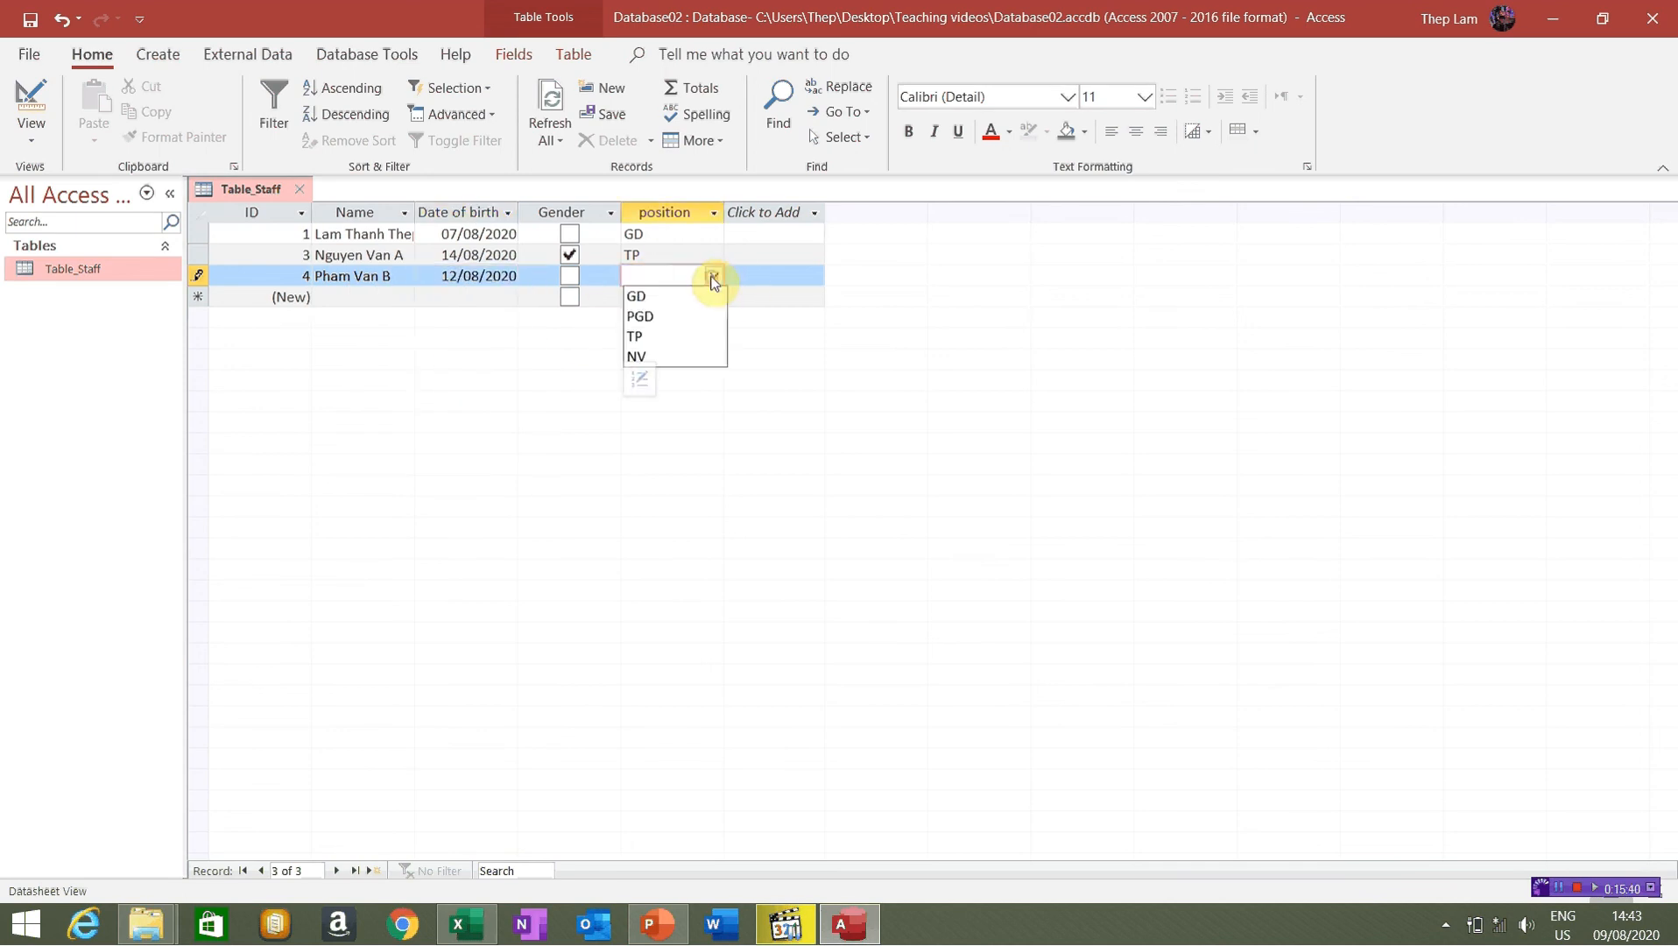
click(676, 356)
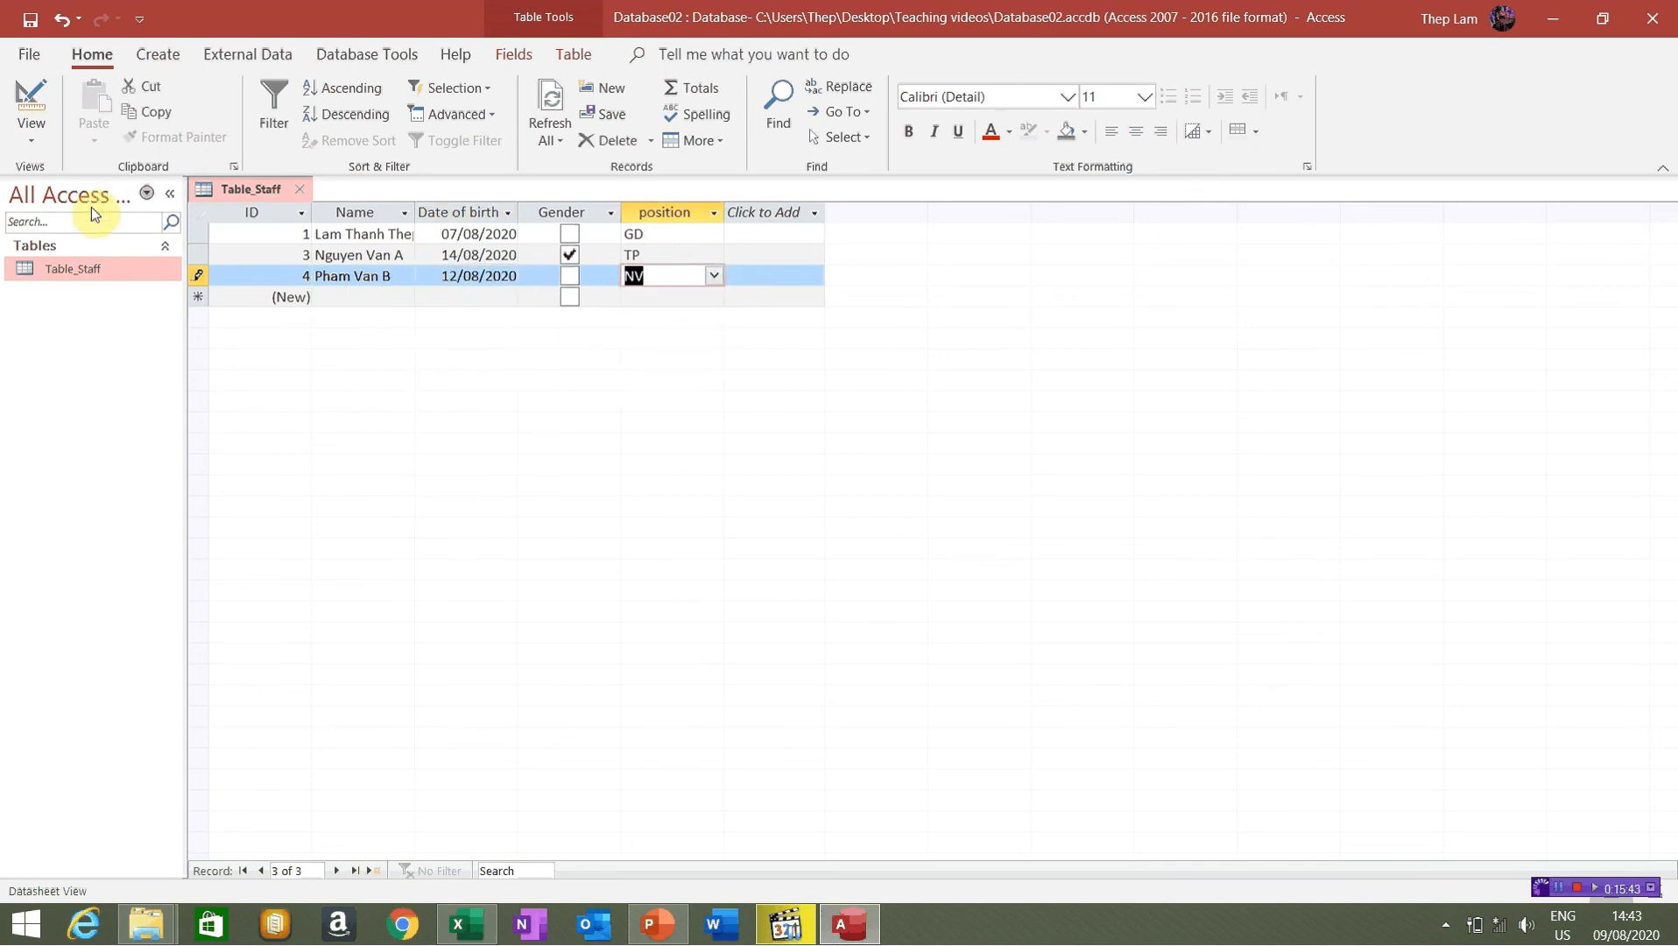
Save the table's records and close Database02 via File > Close
click(31, 24)
click(31, 55)
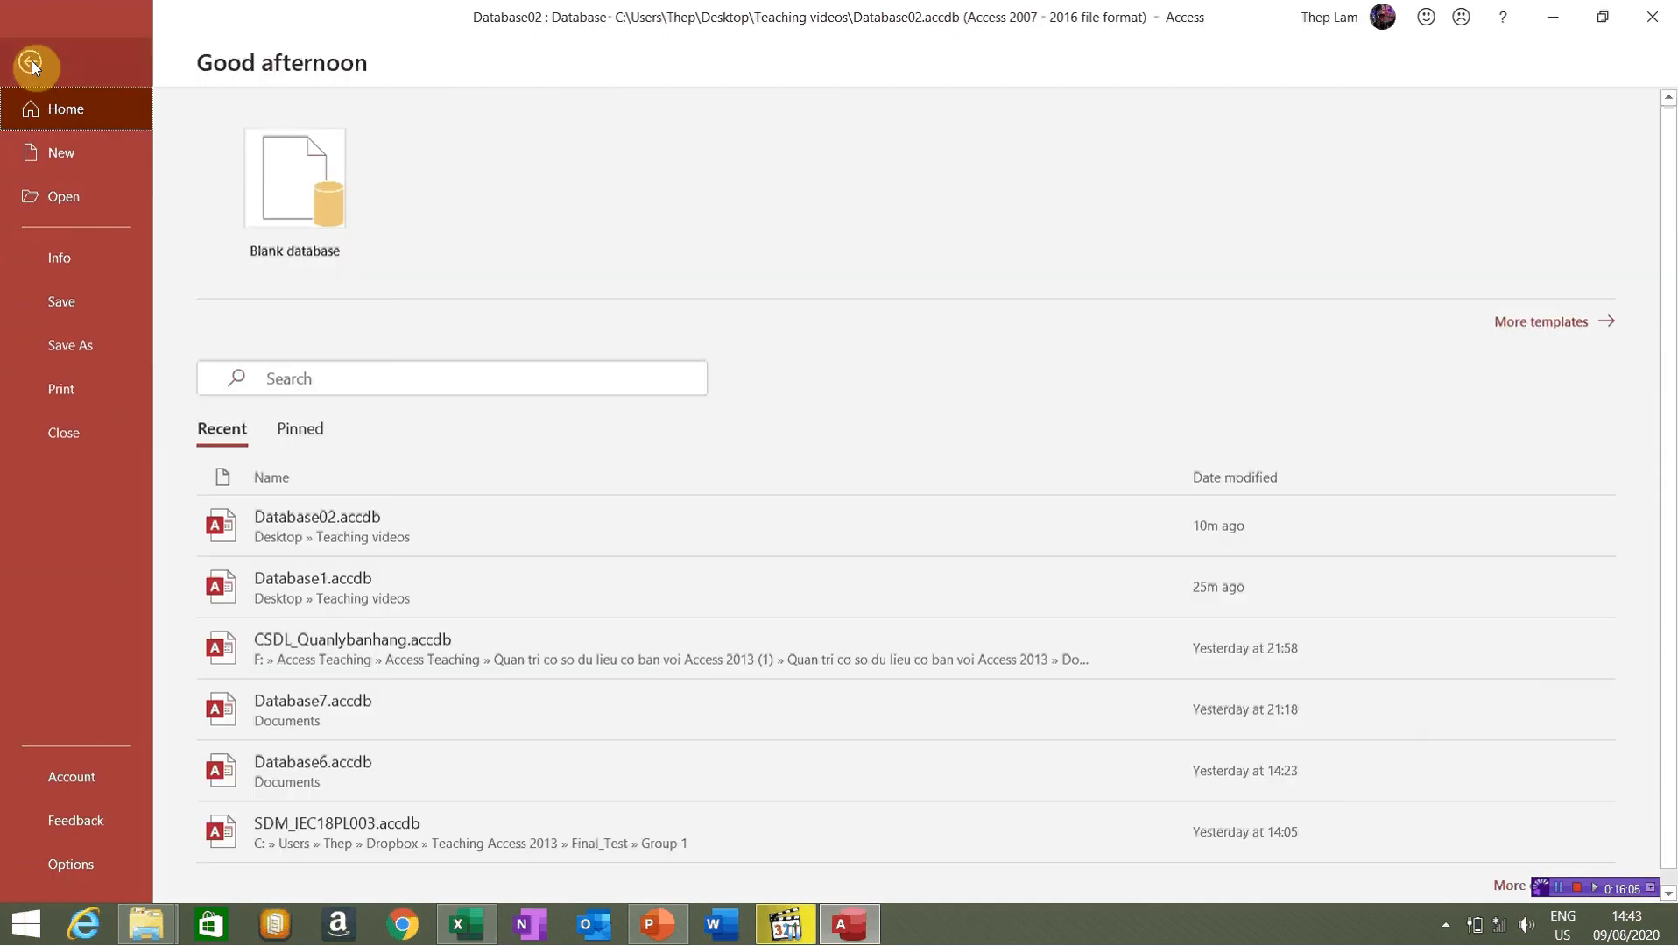
click(58, 441)
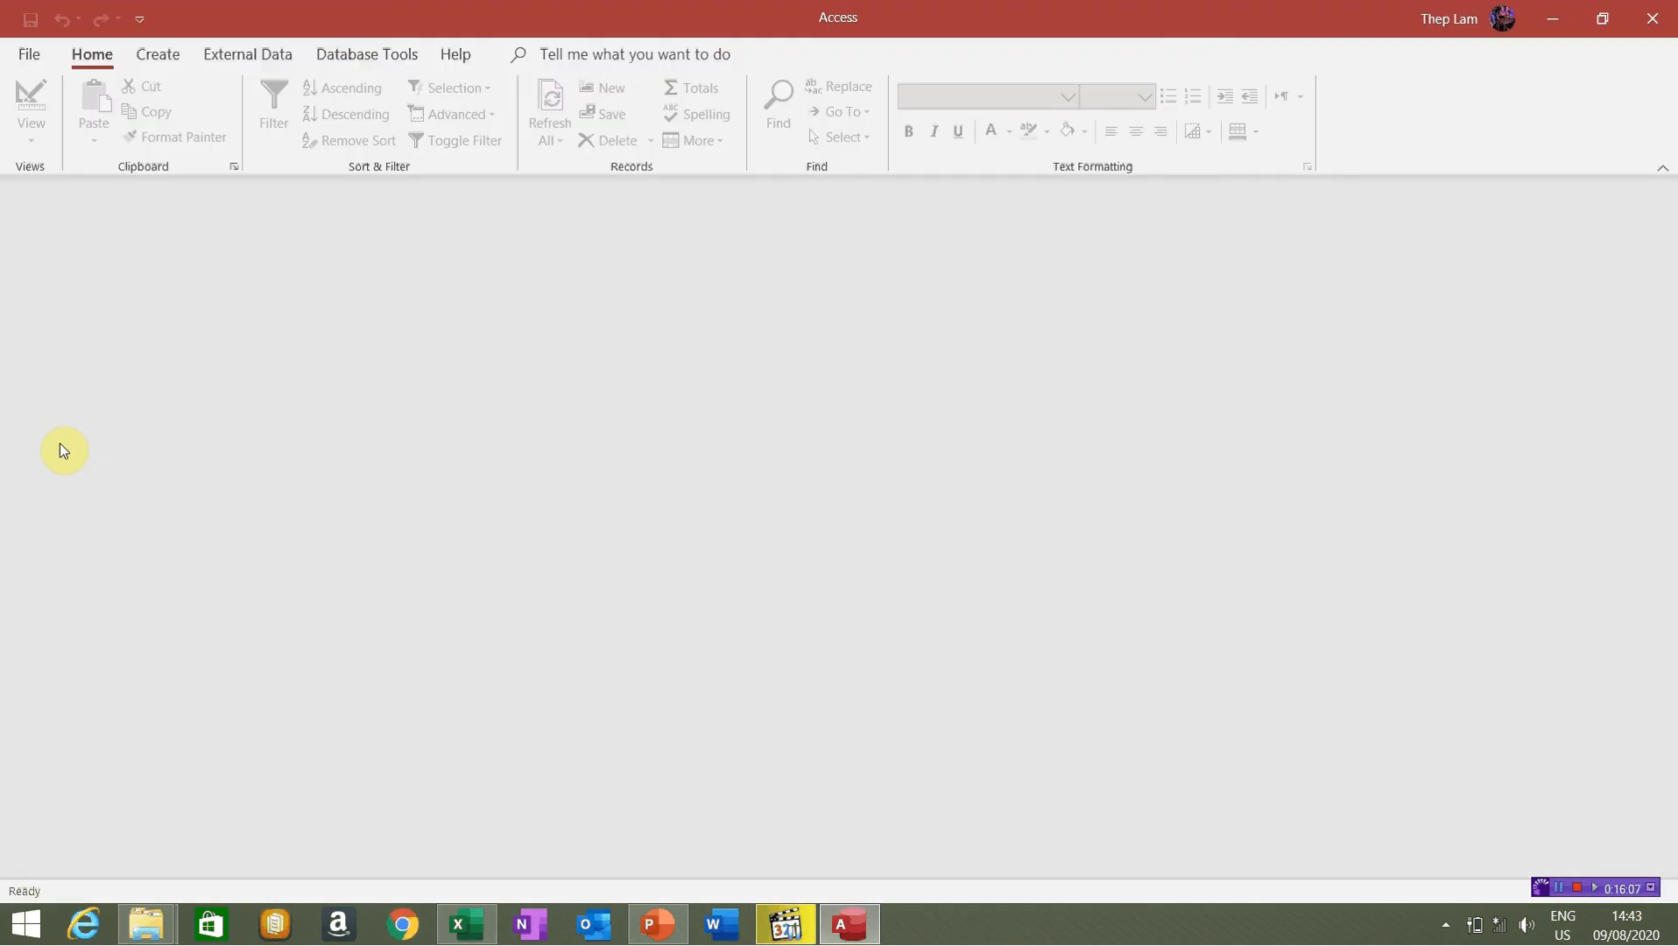
Open Database02.accdb from Desktop > Teaching videos and enable its content
click(28, 55)
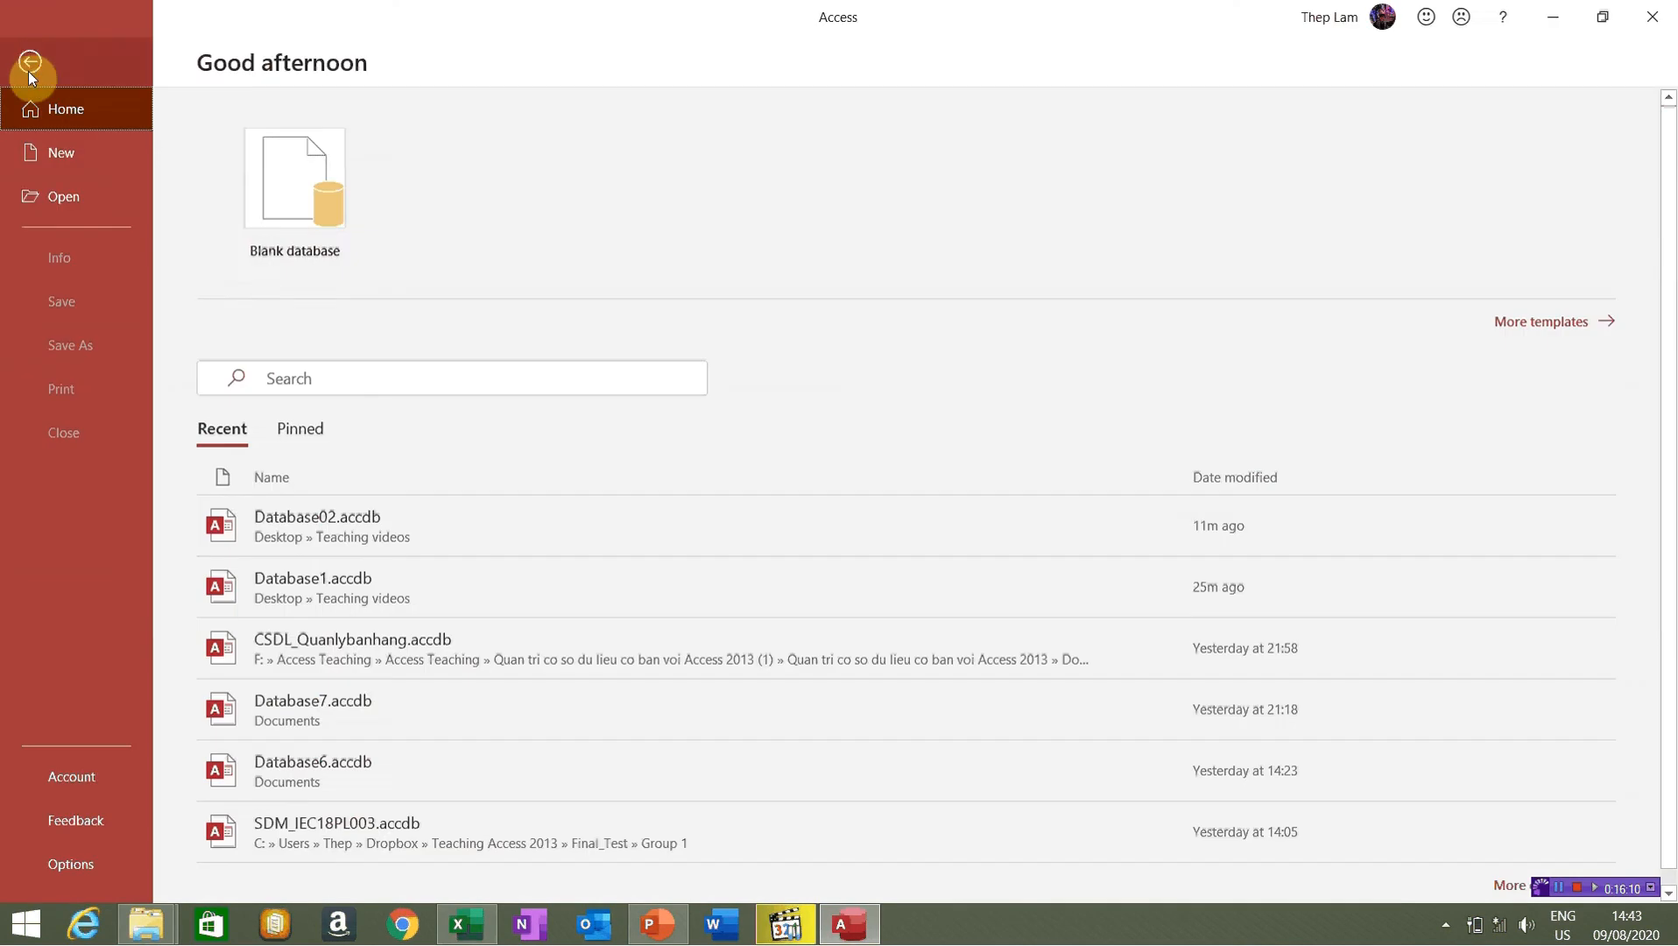
click(98, 201)
click(286, 435)
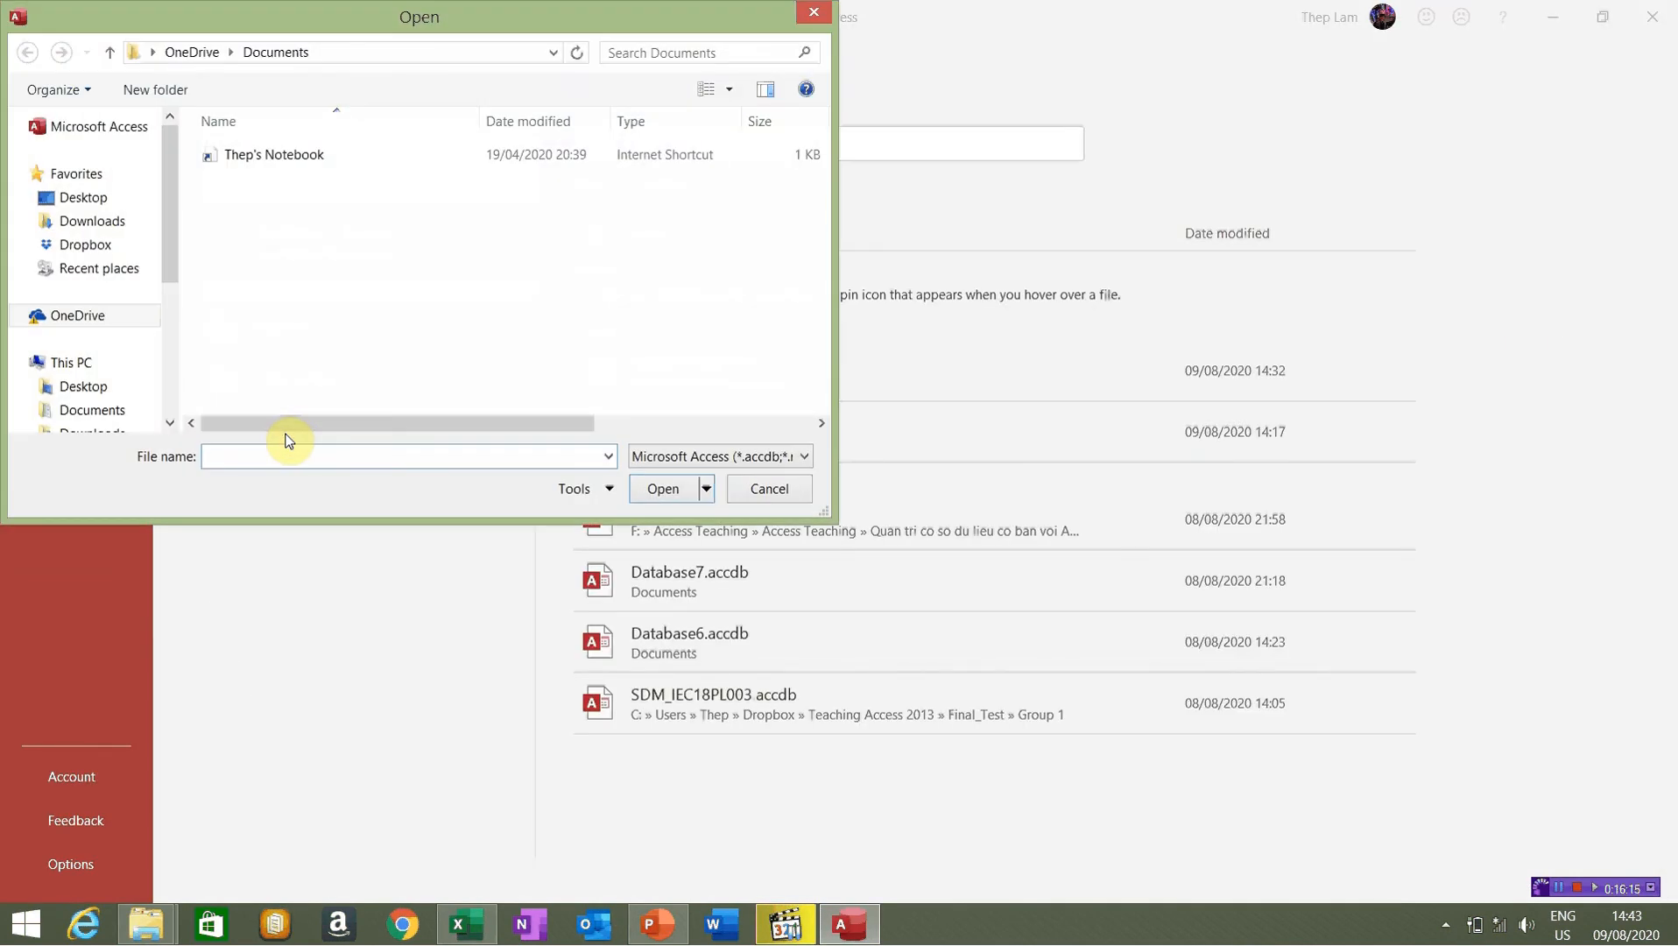
click(101, 201)
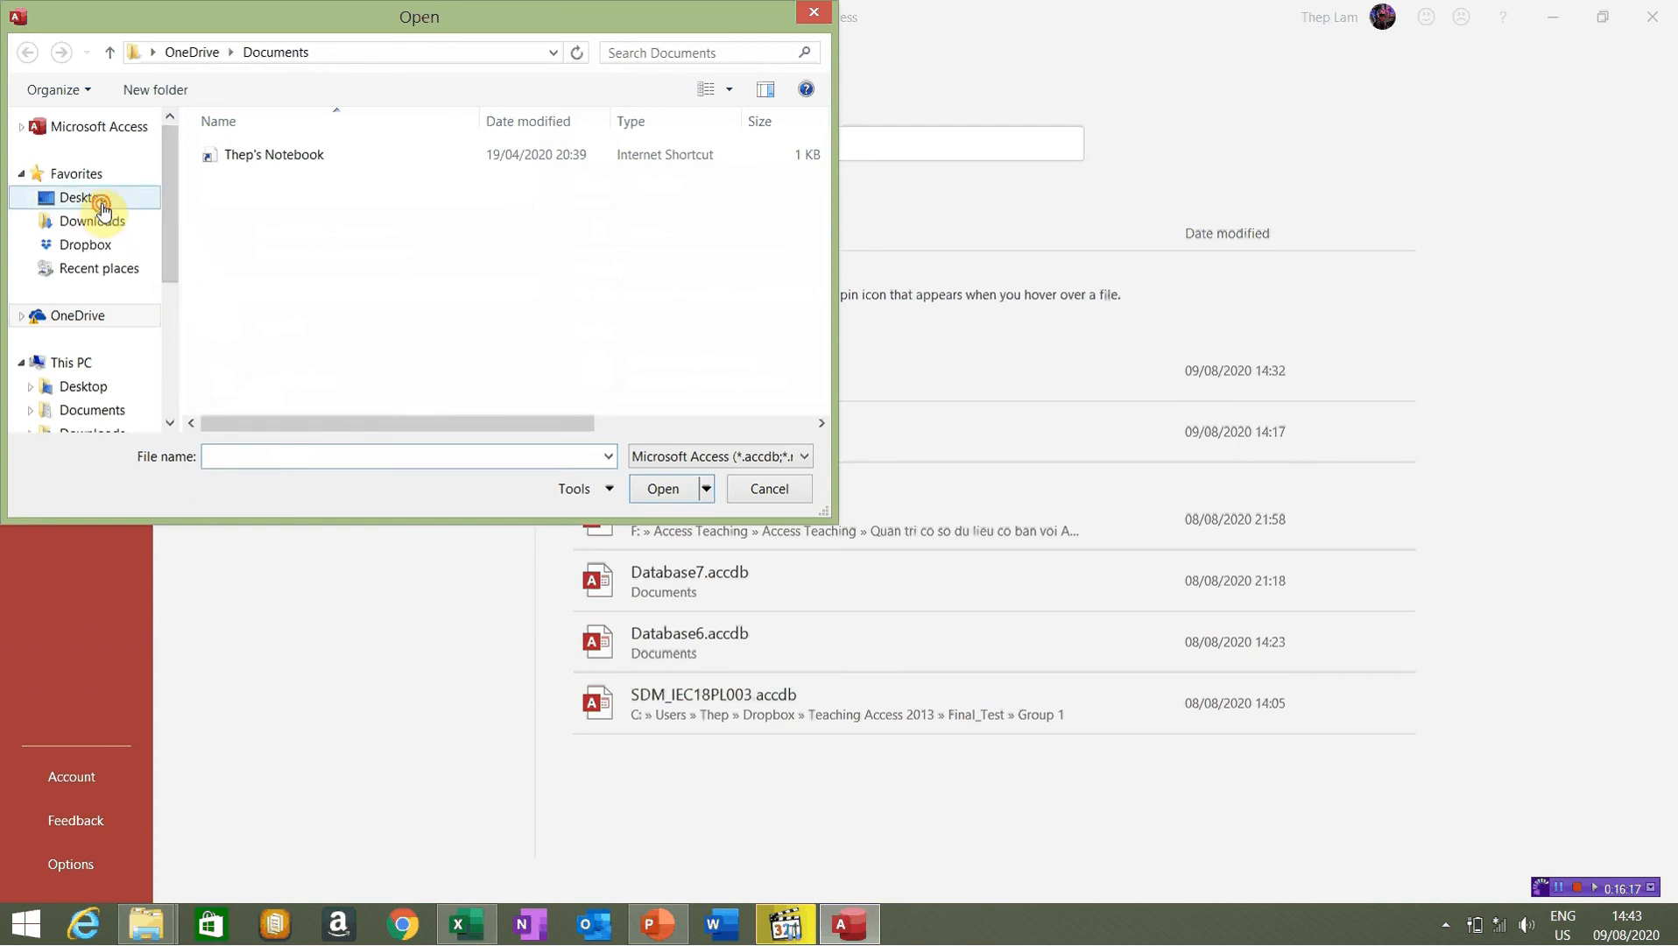
double_click(515, 277)
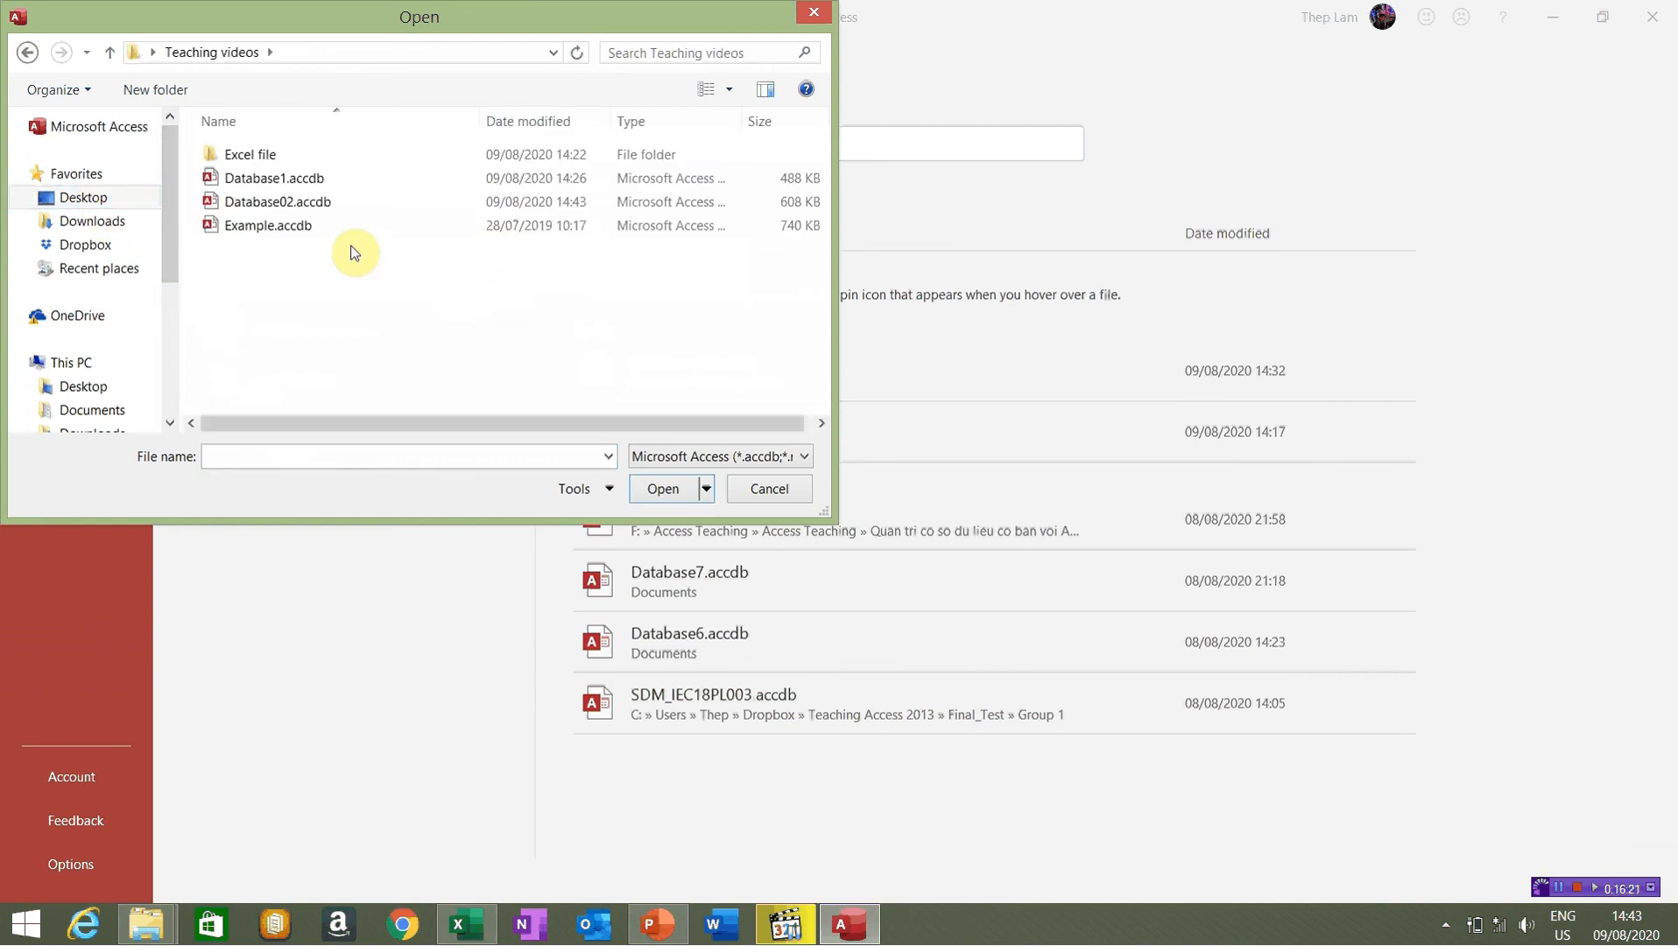
double_click(275, 212)
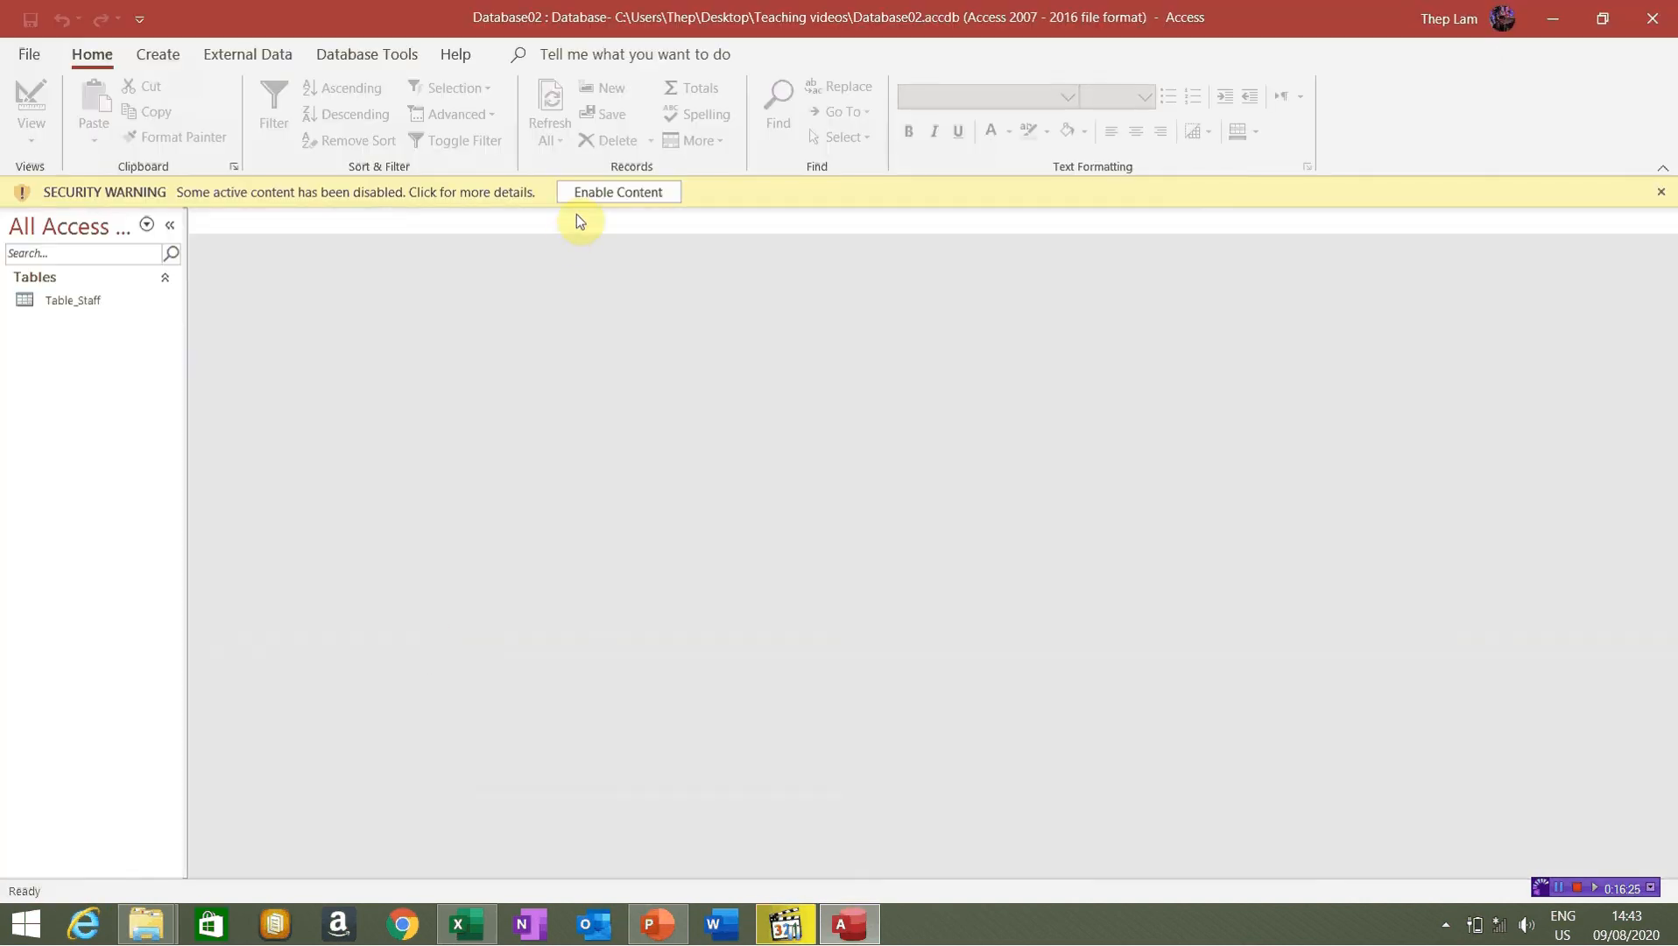
click(599, 194)
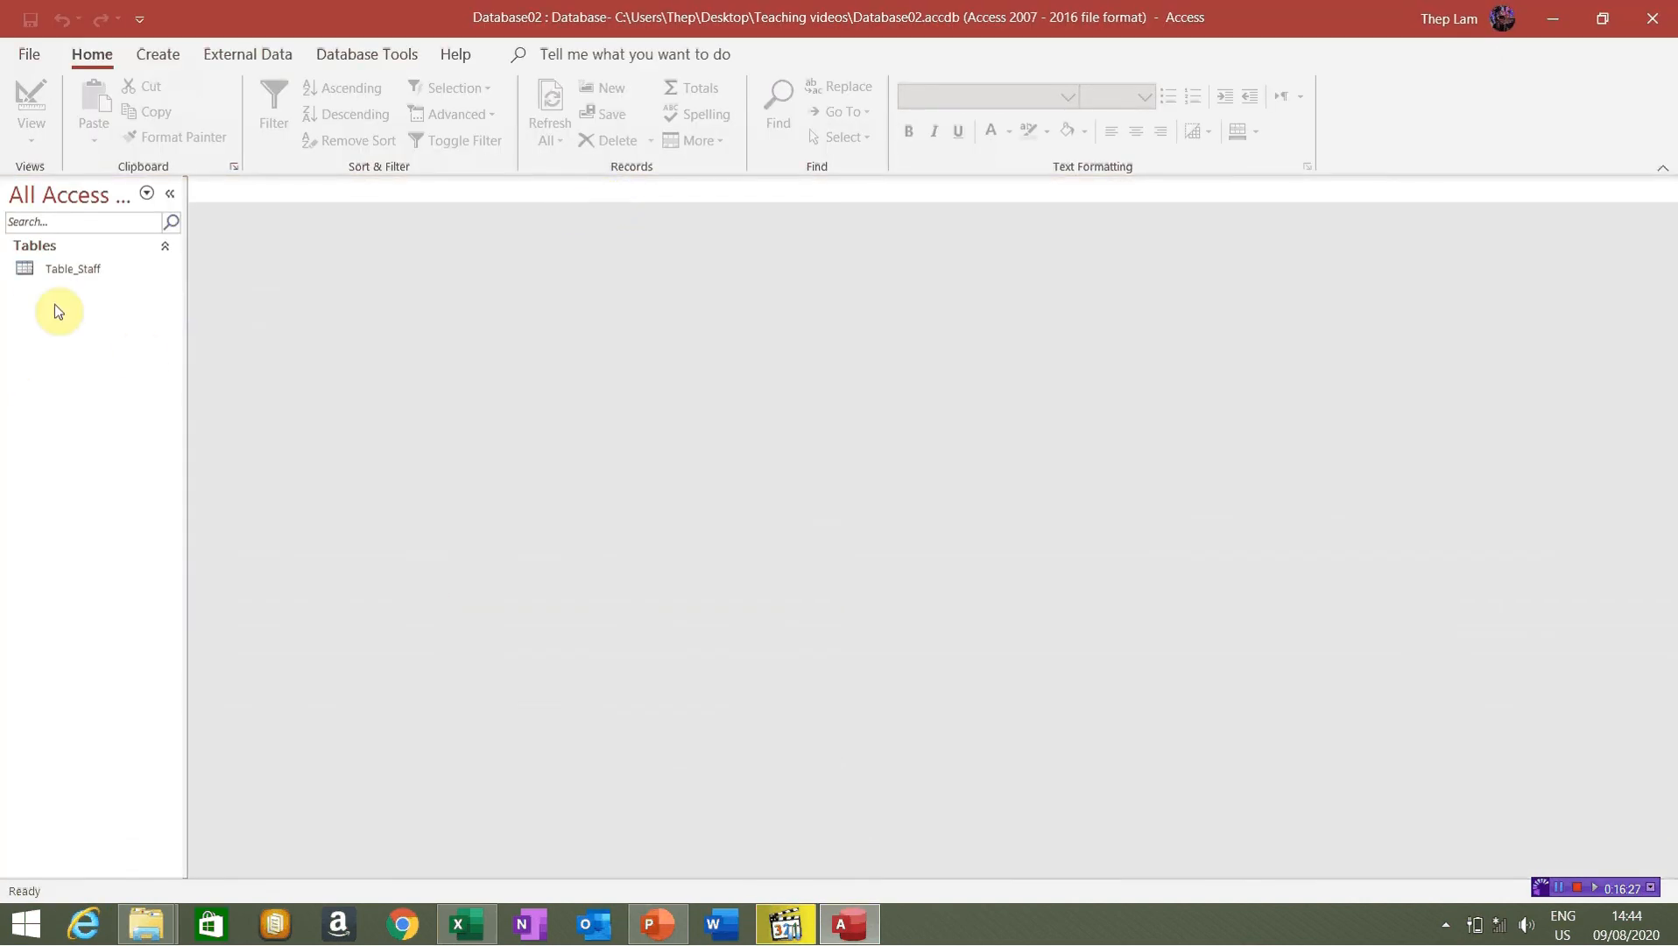
click(74, 267)
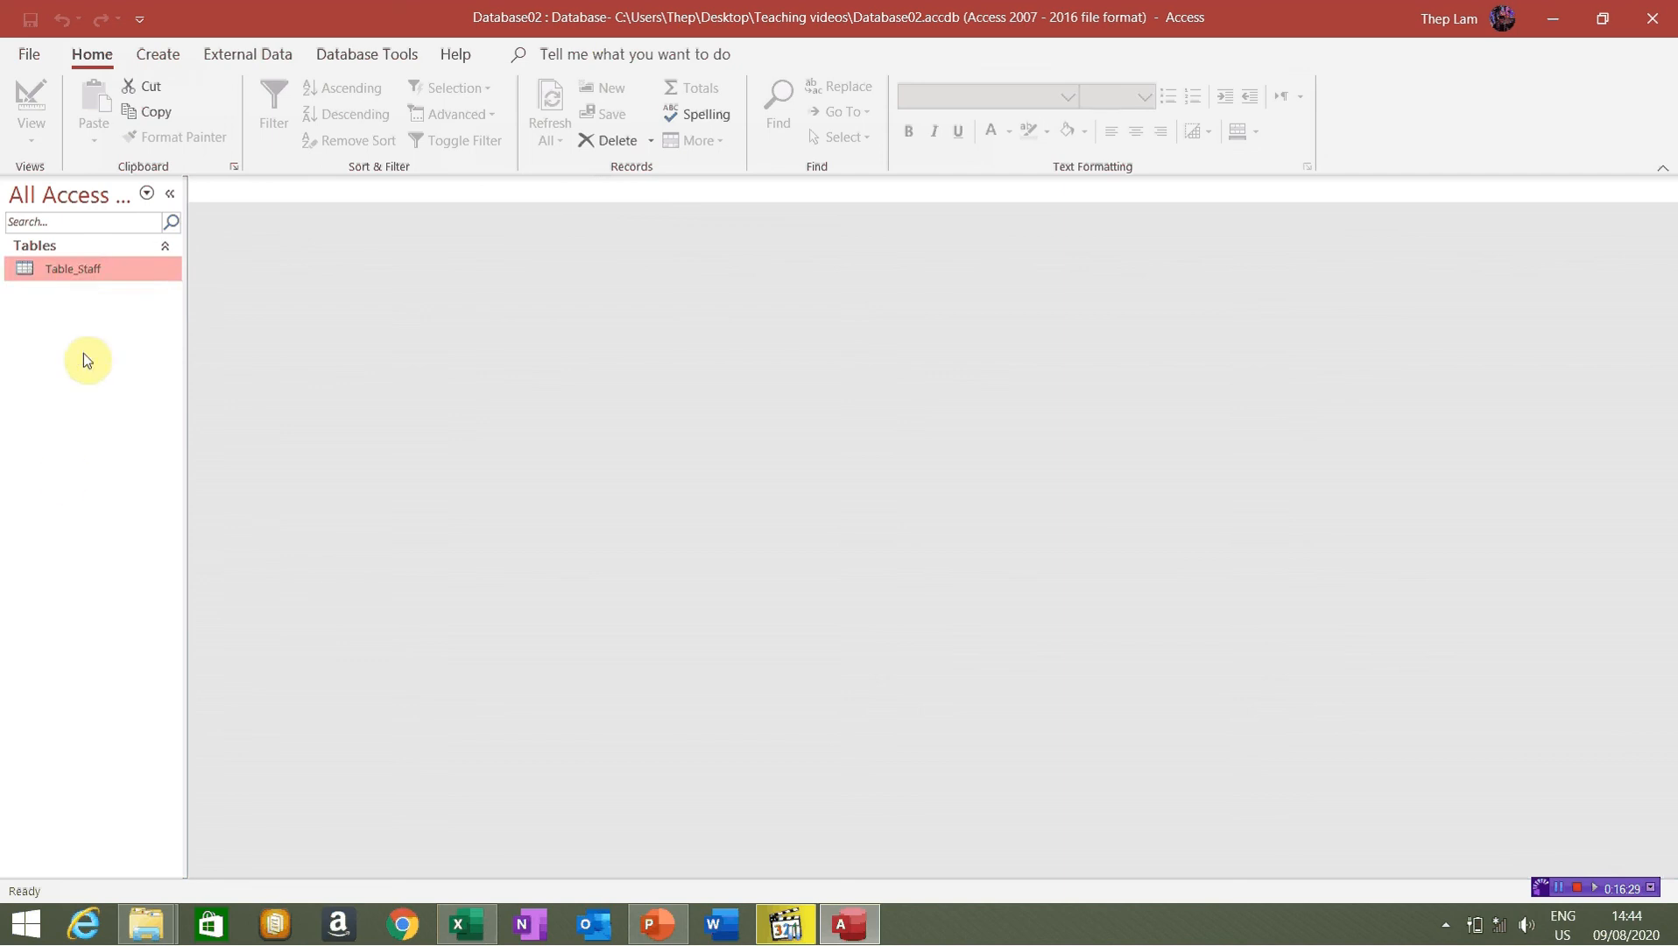
Open Table_Staff in Datasheet View, showing records 1, 3 and 4 with positions GD, TP, NV
double_click(69, 266)
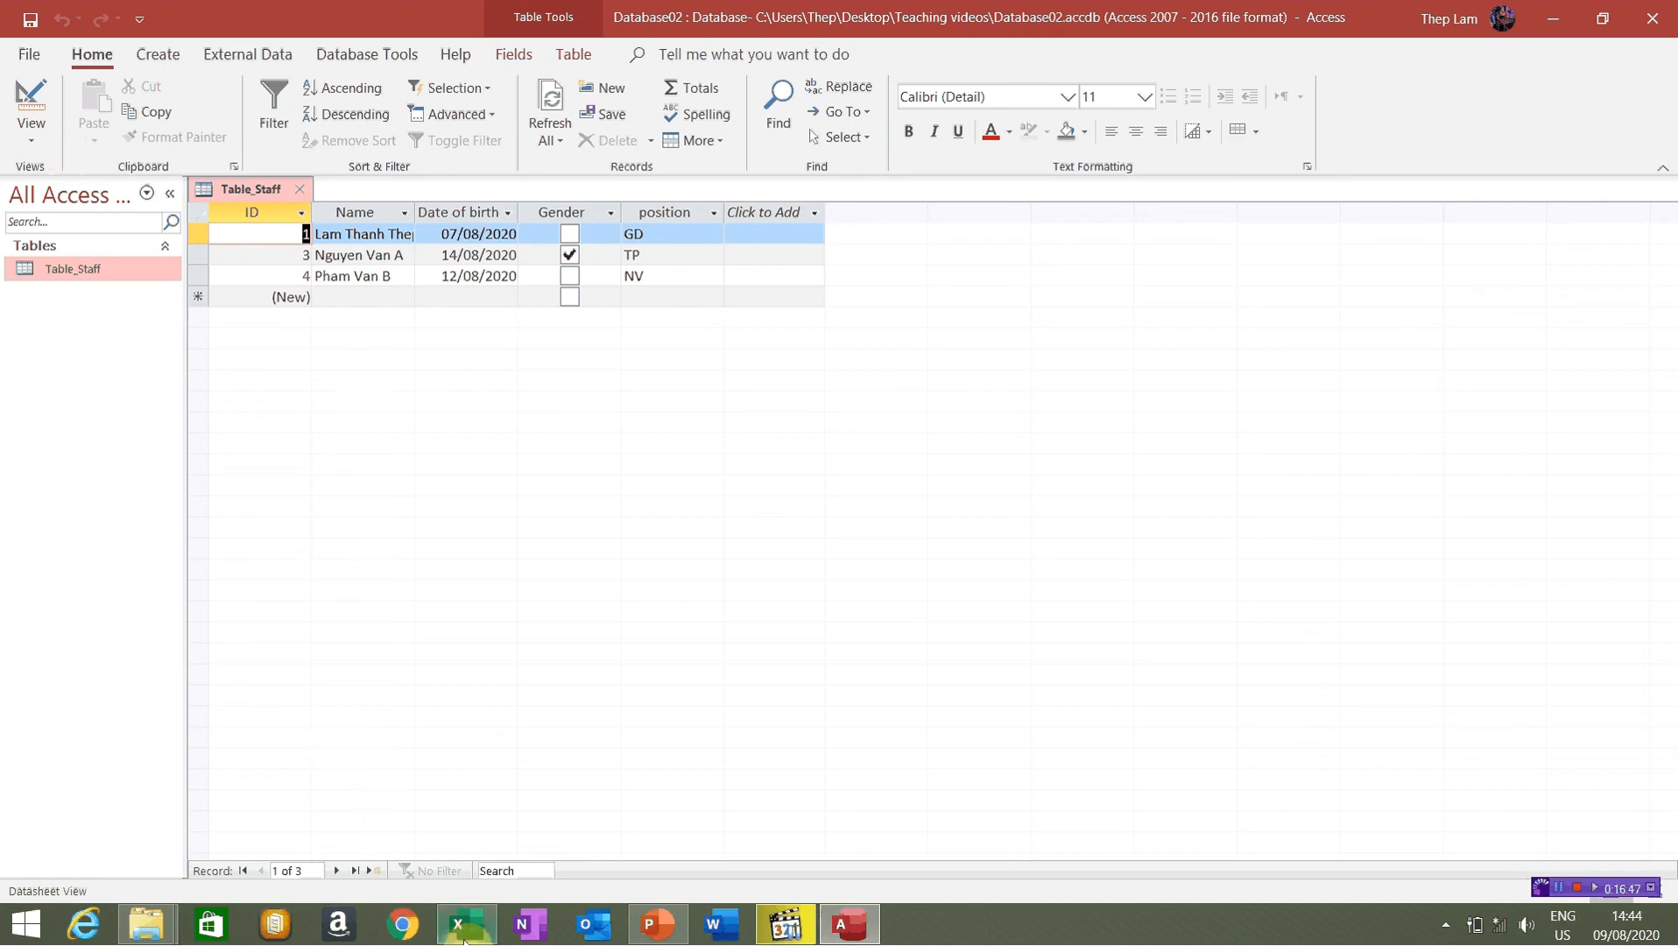
mouse_move(466, 939)
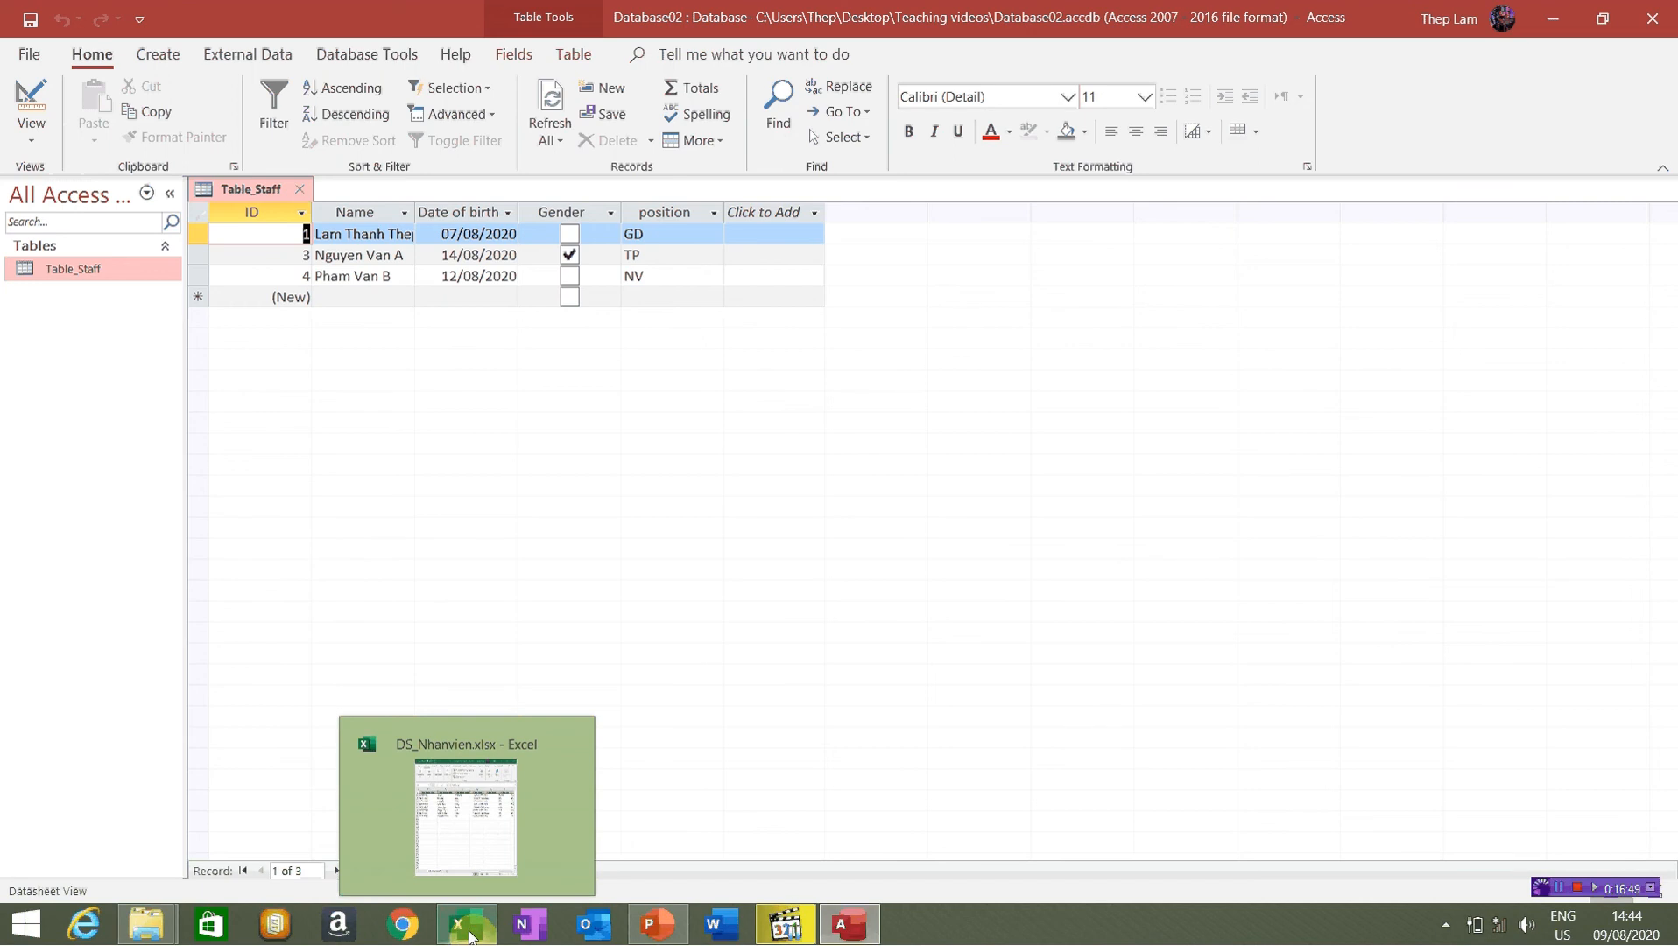
Bring Excel's DS_Nhanvien sheet forward, widen its window to show all columns, and start a screen capture
click(470, 937)
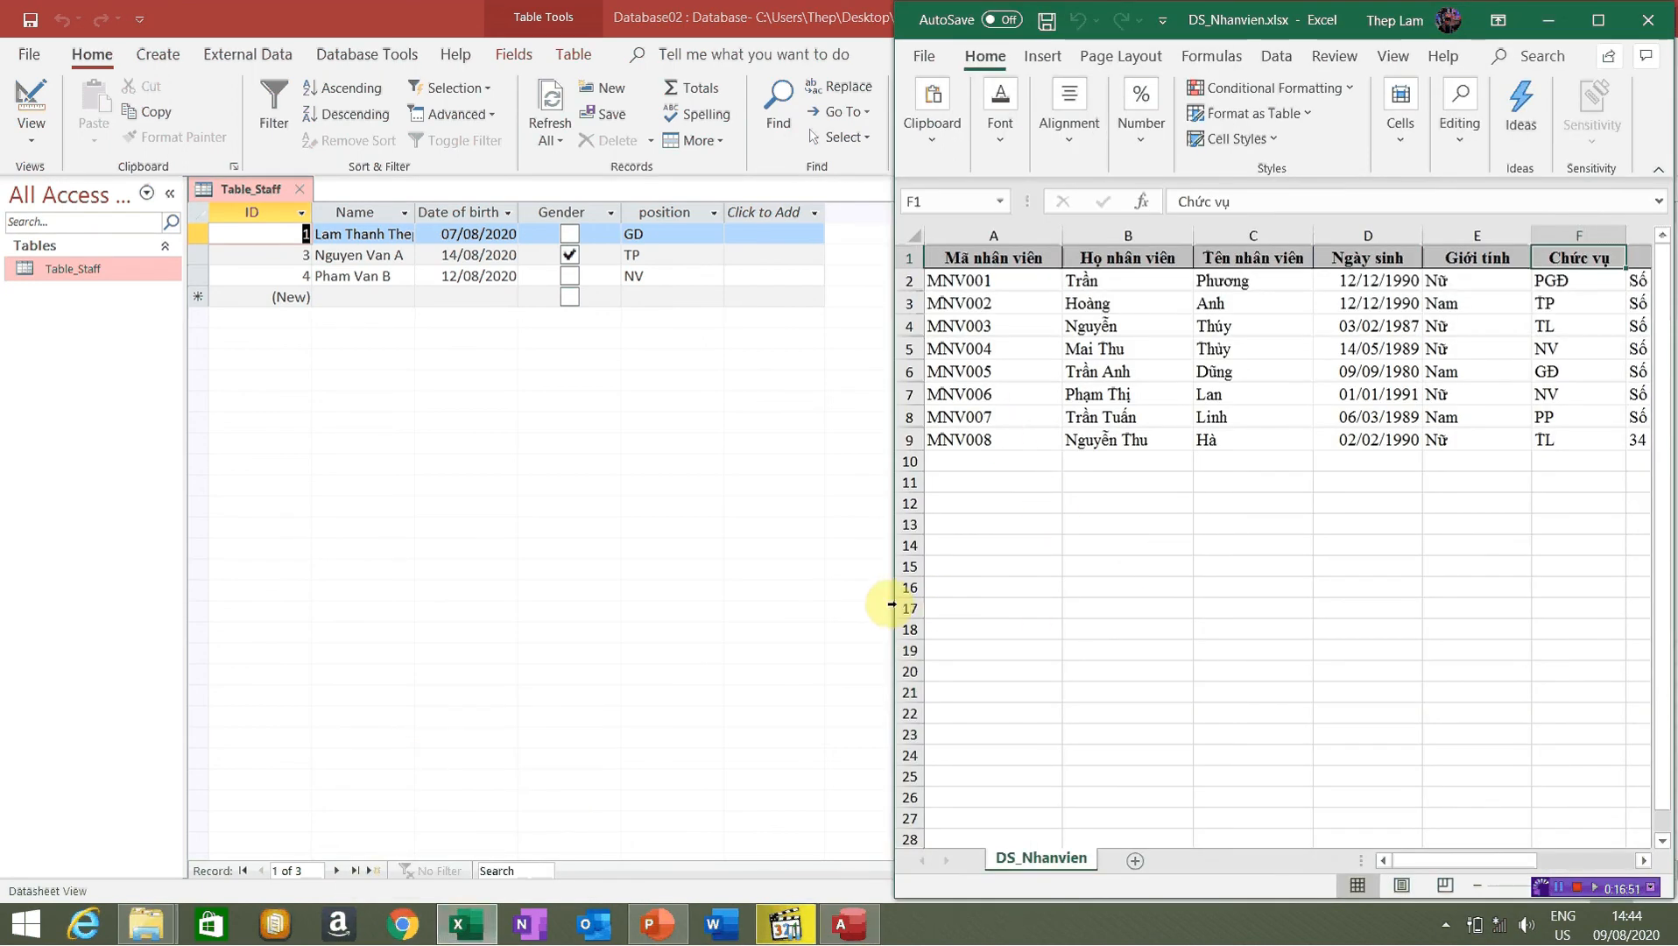
drag(892, 607, 200, 540)
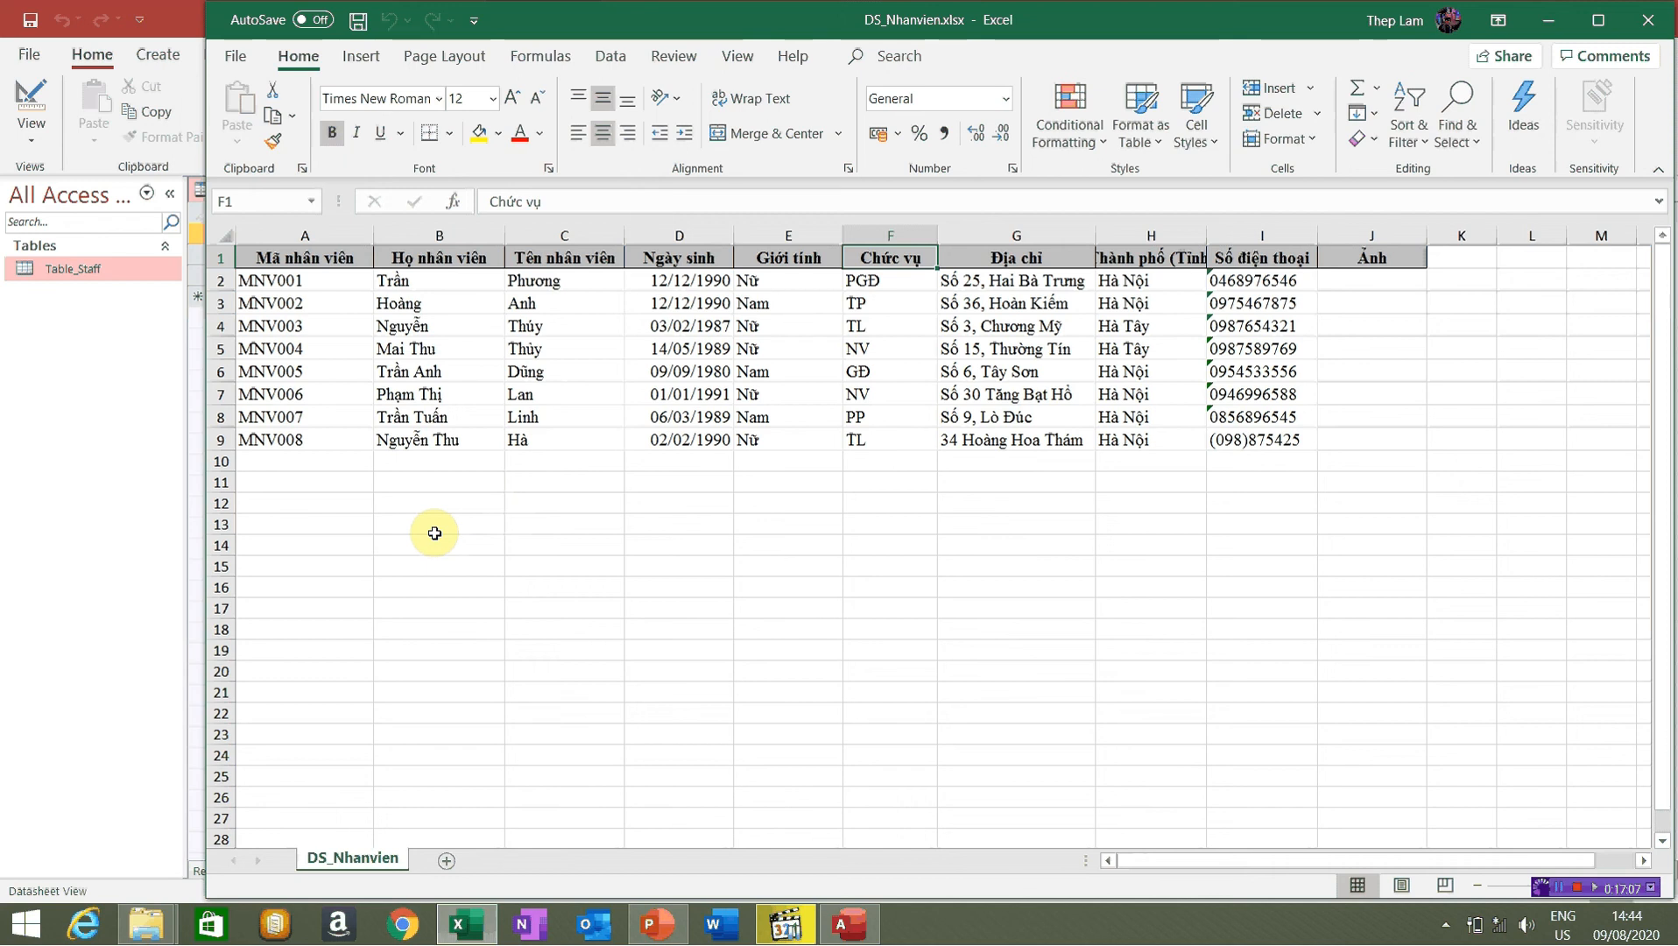
key(Print)
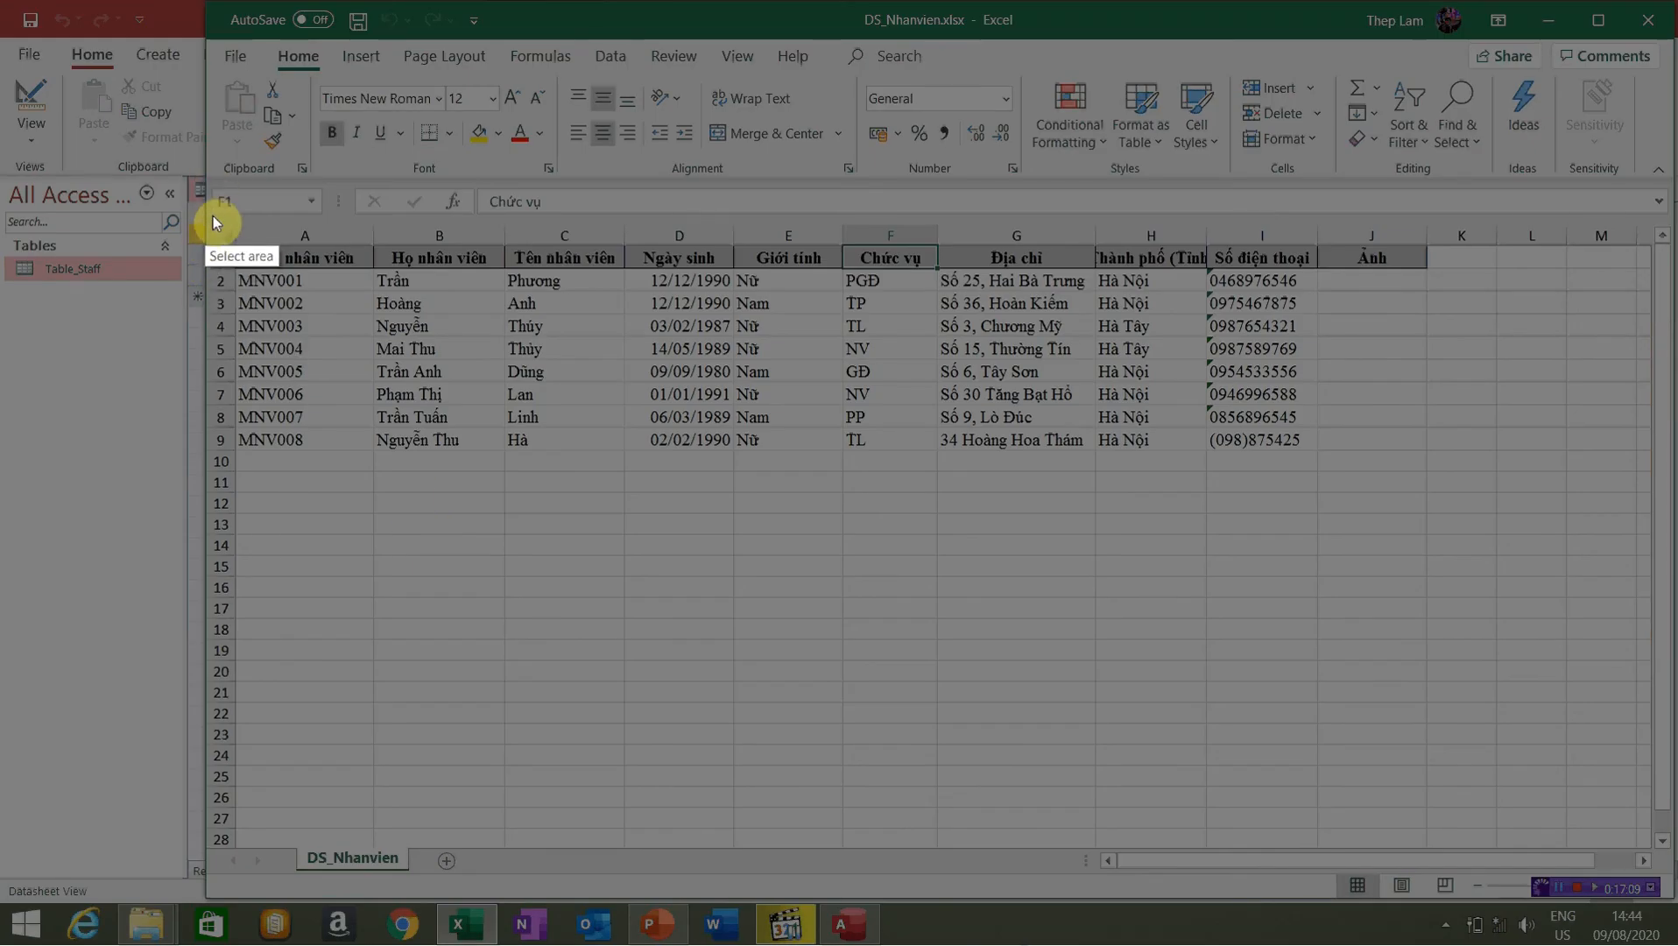
Capture A1:I24, box the Mã nhân viên and Họ nhân viên headers in red, and cross out column C
mouse_move(212, 215)
mouse_down()
mouse_move(600, 350)
mouse_move(1193, 491)
mouse_move(1379, 554)
mouse_move(1367, 519)
mouse_move(1303, 688)
mouse_move(1341, 788)
mouse_move(1322, 751)
mouse_up()
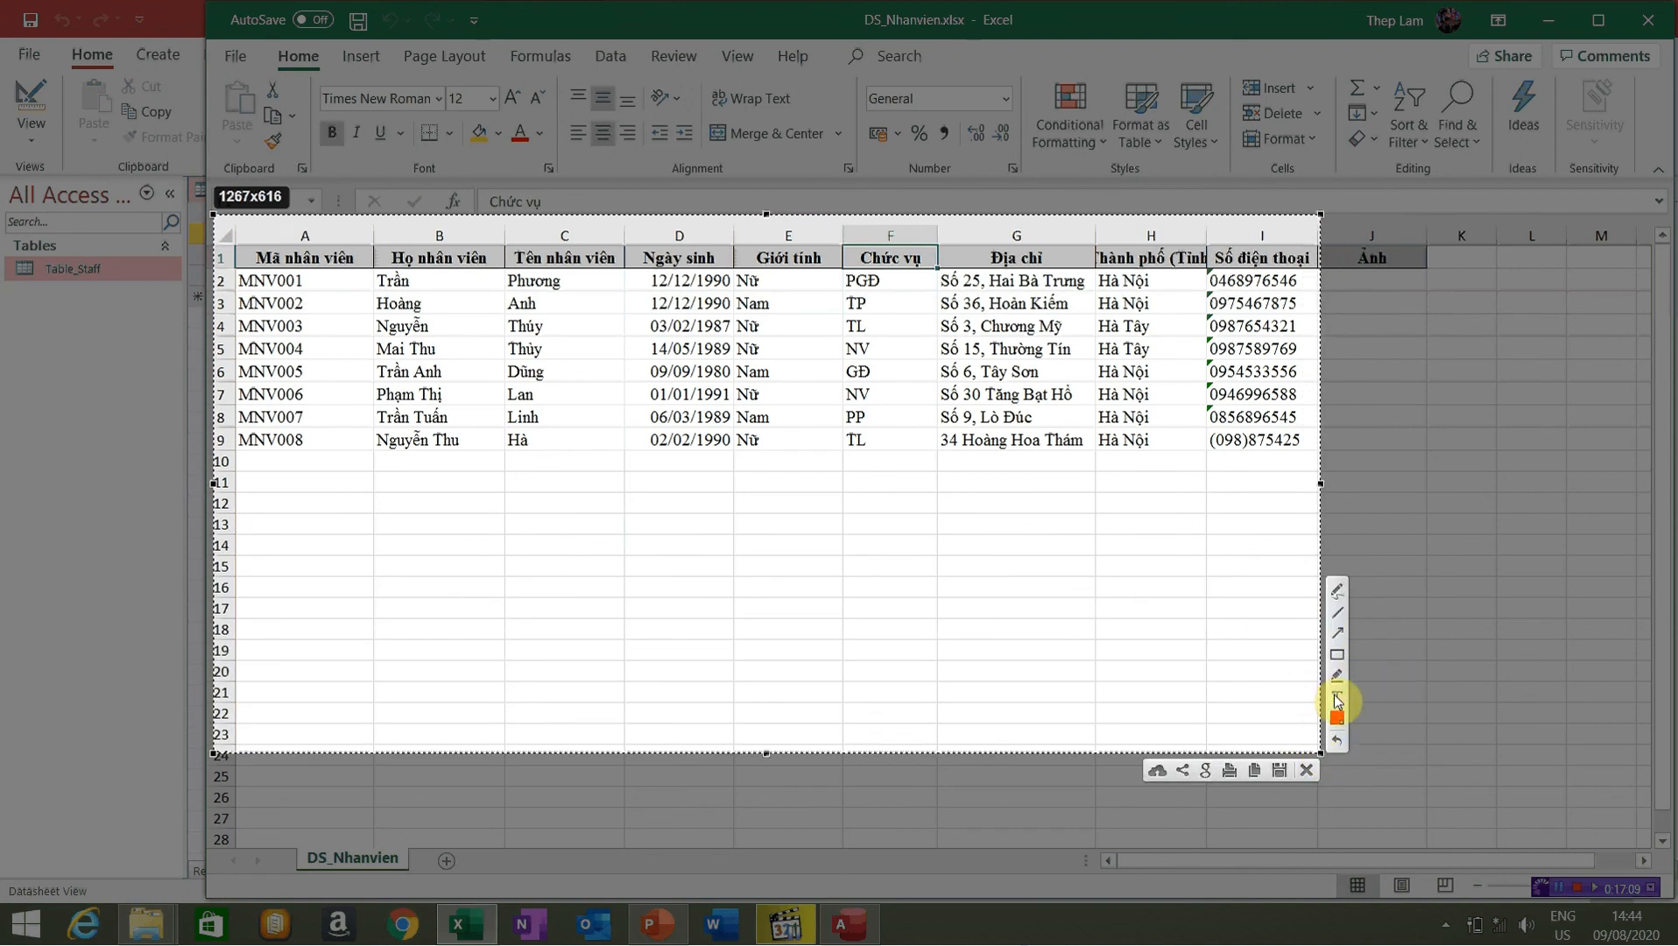
click(245, 468)
click(1337, 675)
mouse_move(235, 247)
mouse_down()
mouse_move(623, 274)
mouse_move(619, 460)
mouse_up()
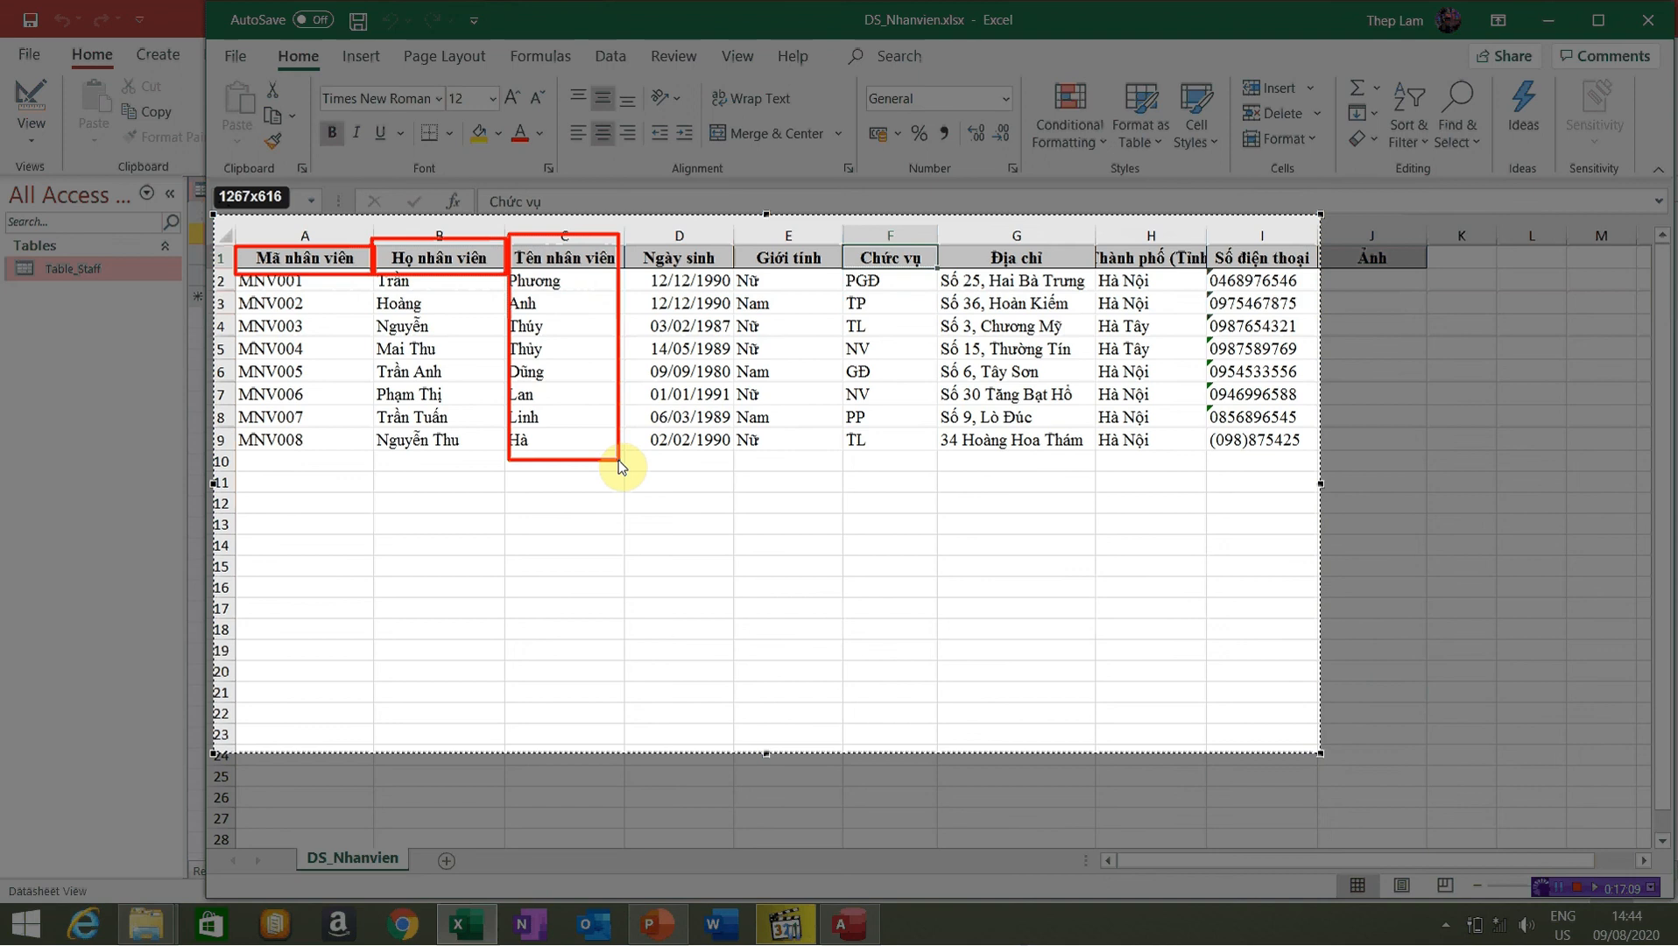
drag(619, 460, 619, 460)
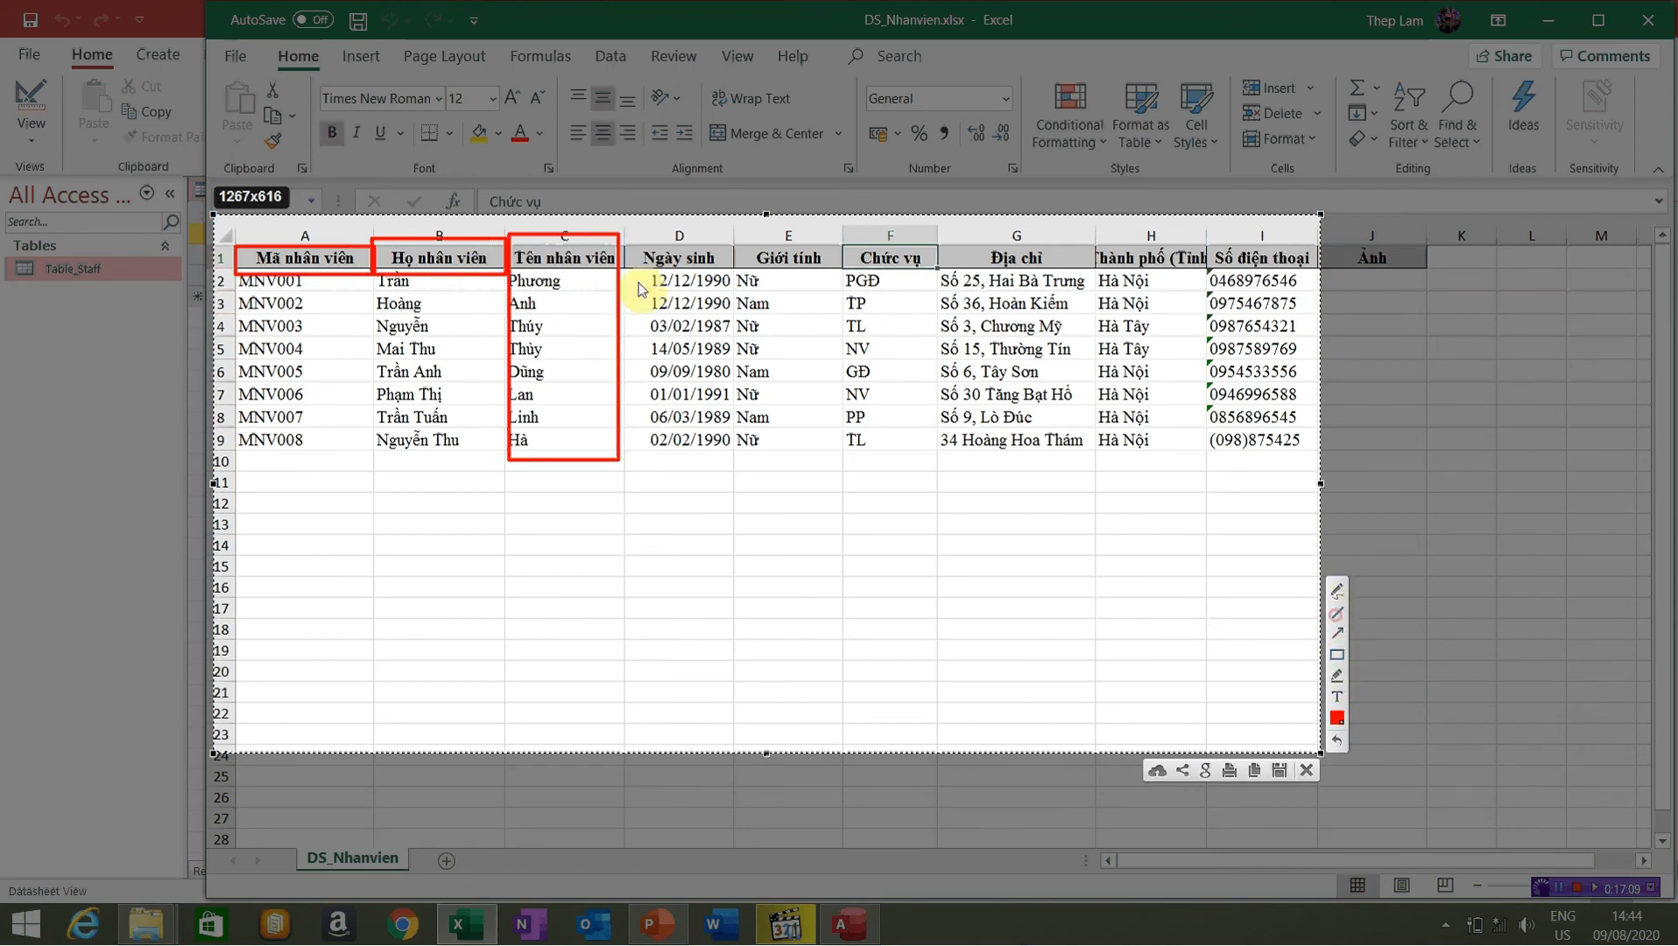
drag(520, 467, 603, 235)
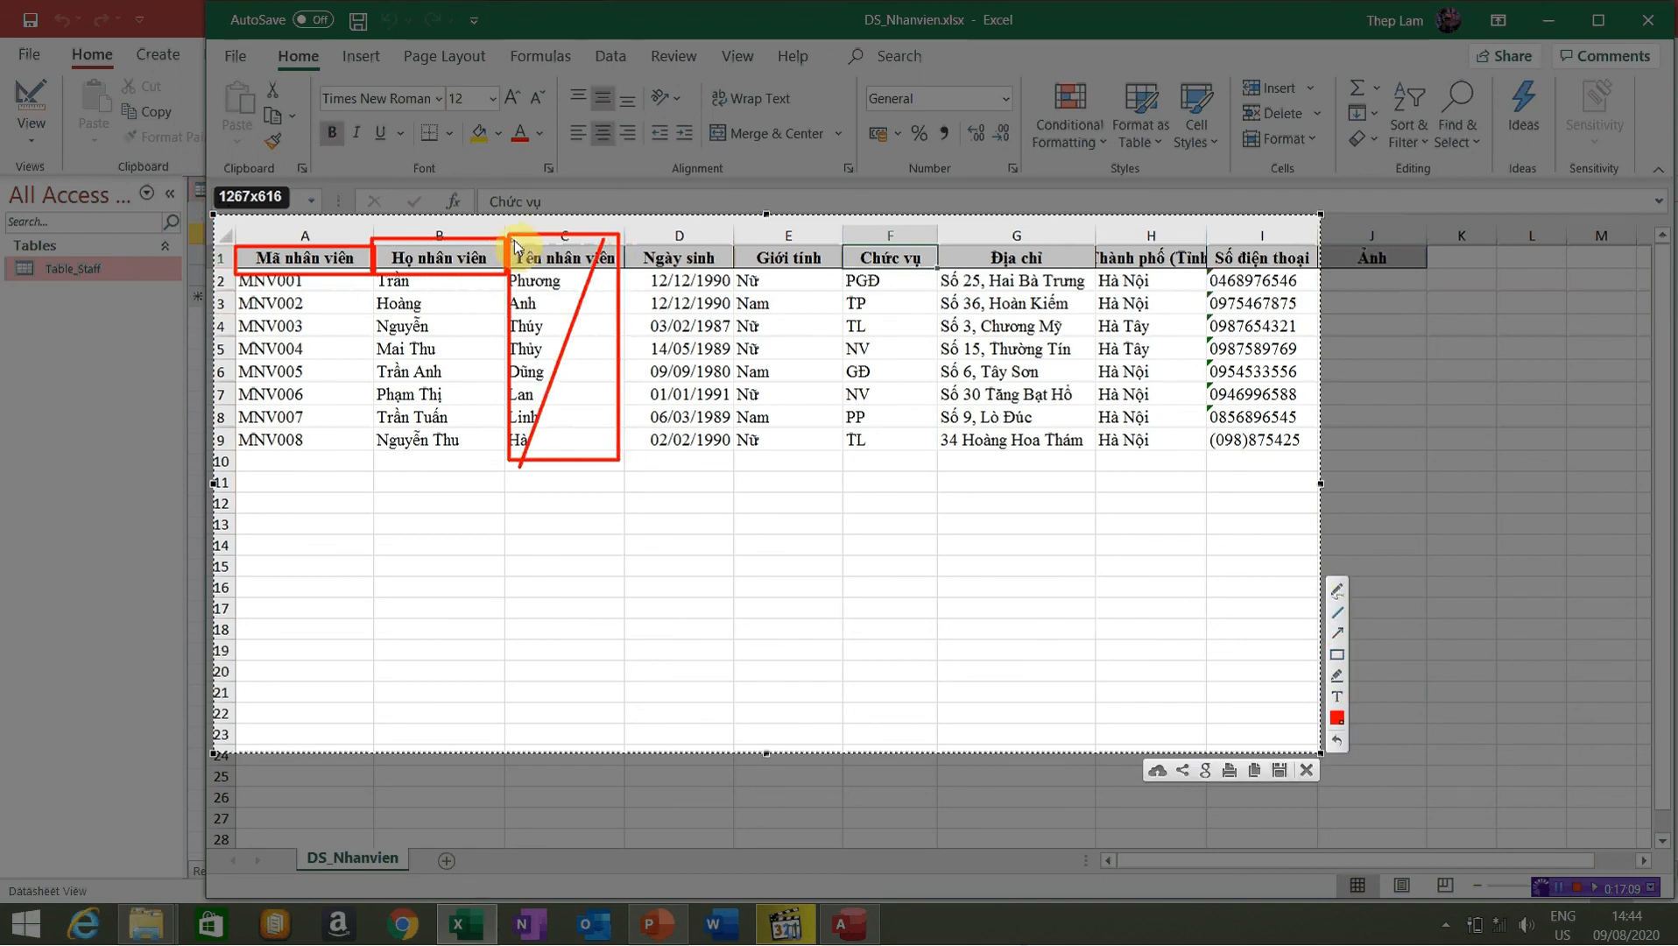
drag(535, 282, 614, 459)
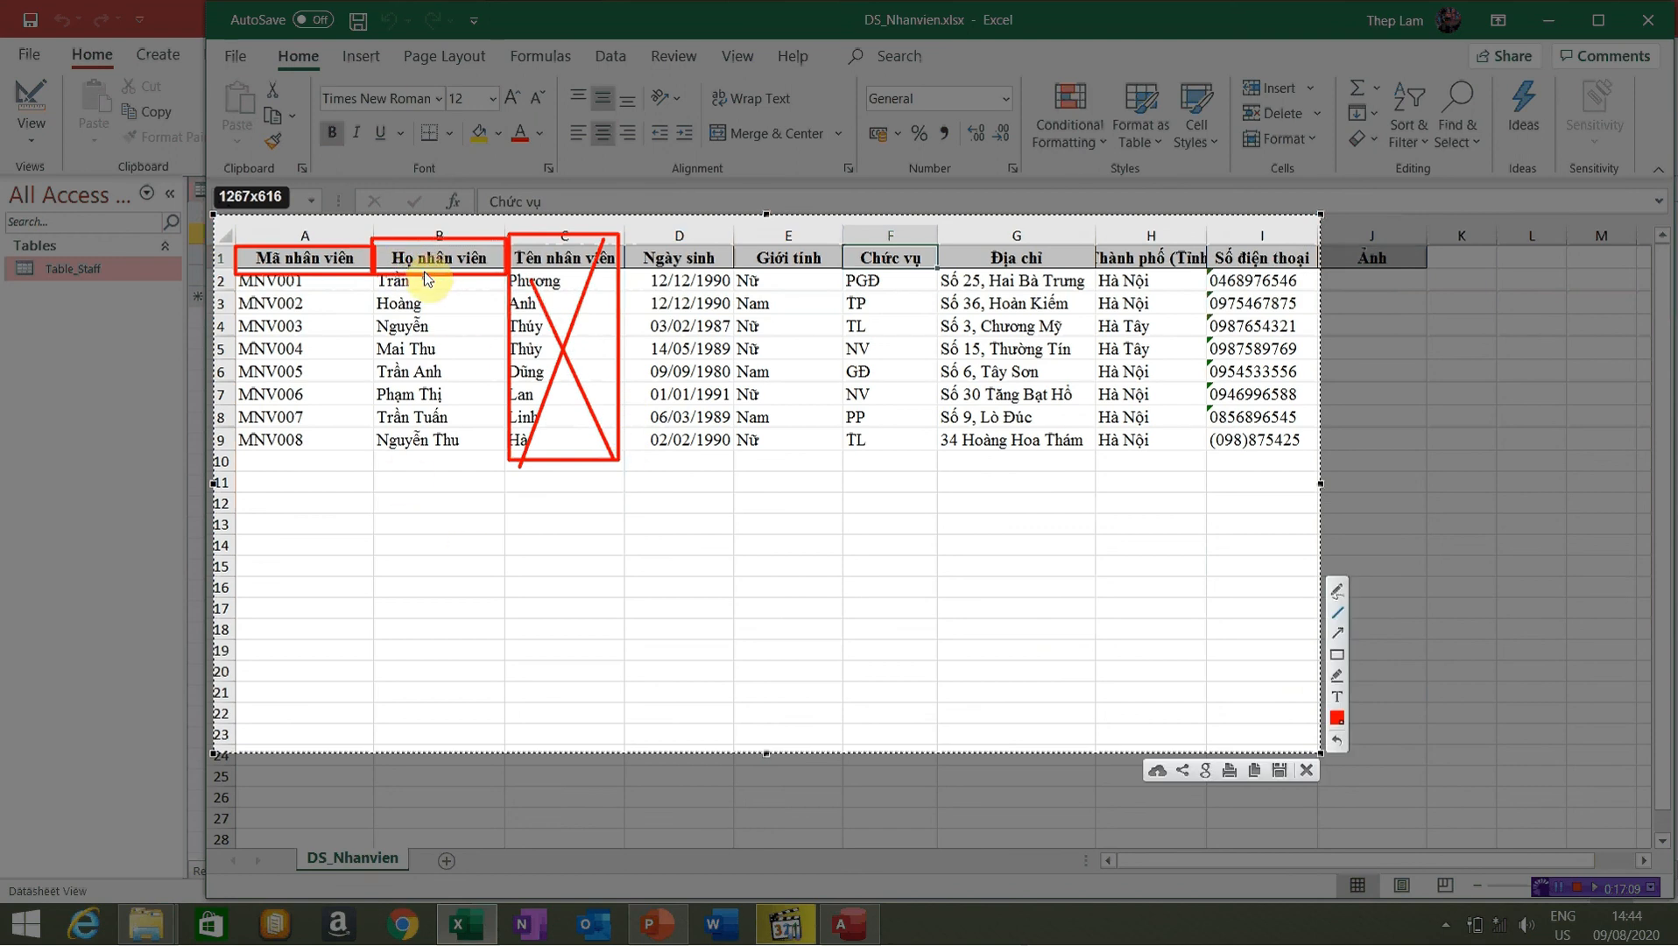
Add red text notes 'Full name', 'Staff ID' and 'Date of birth' under columns B, A and D
click(1337, 696)
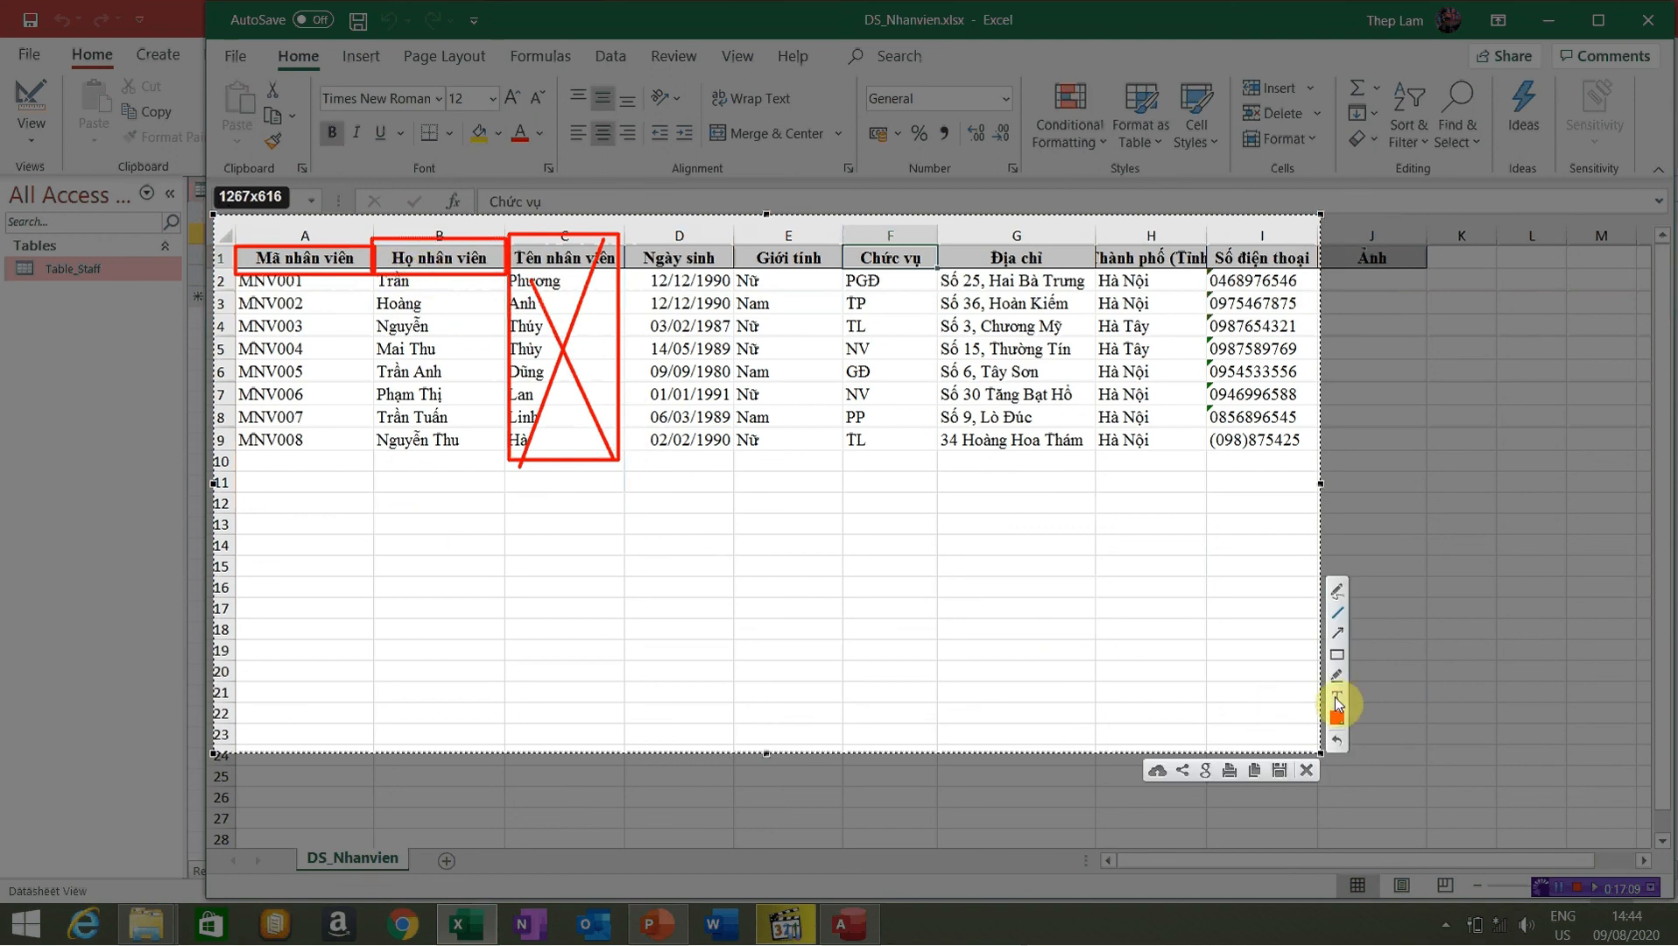
click(392, 488)
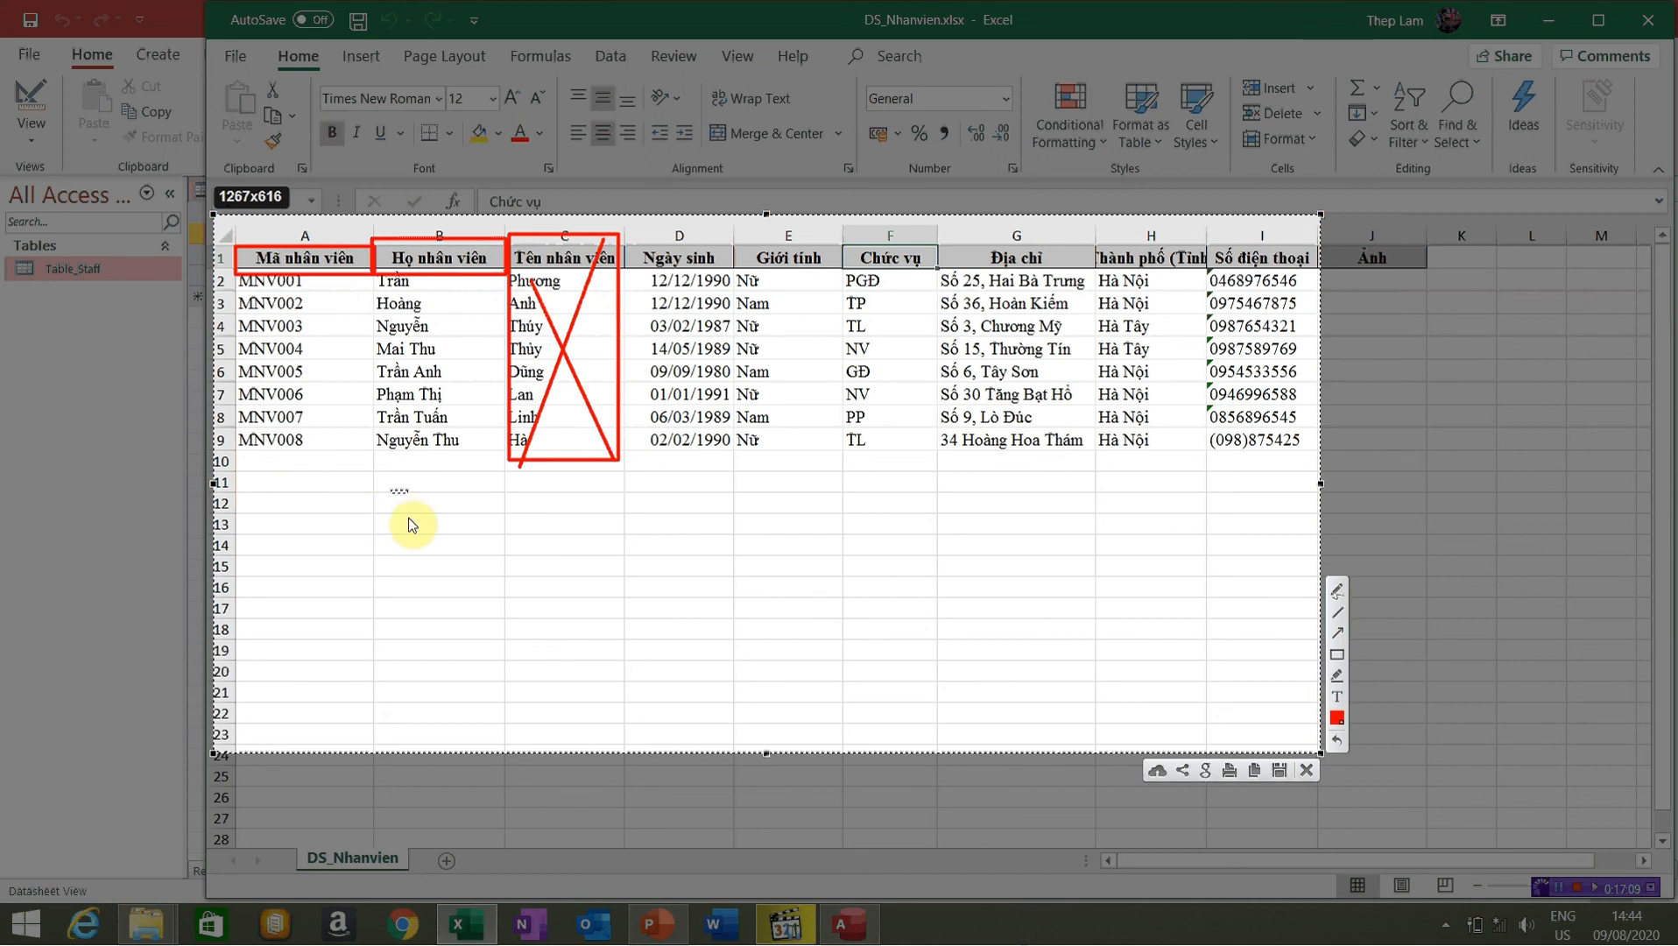
text(Full name)
click(255, 501)
text(Staff ID)
click(666, 500)
text(Date)
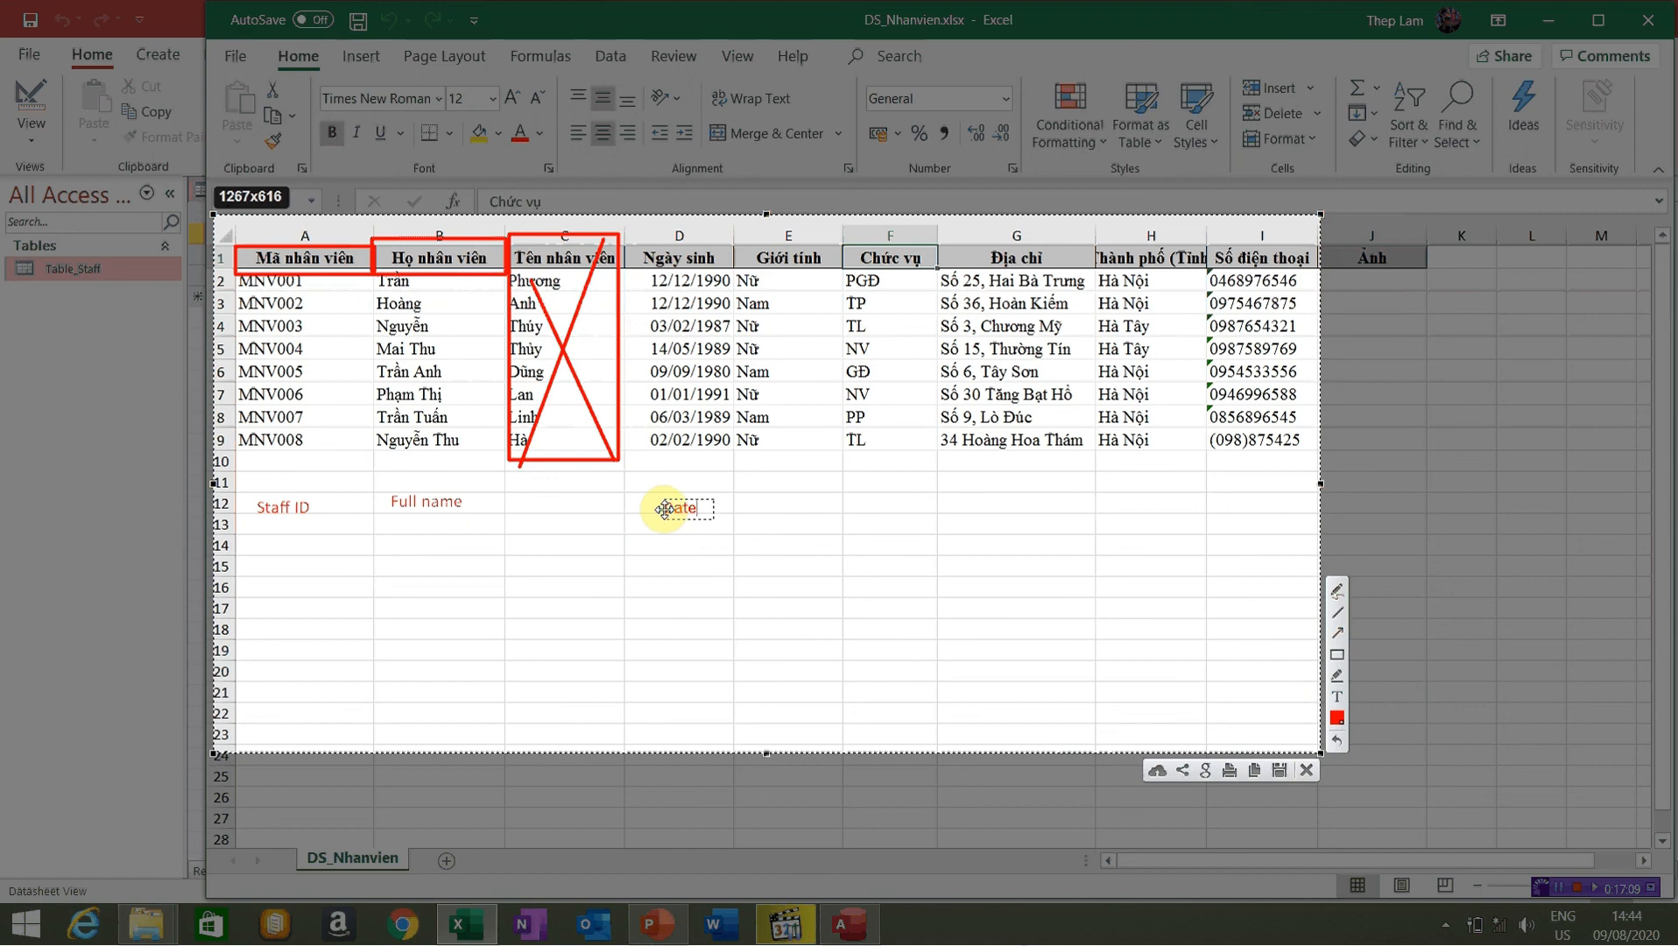
text( of birth)
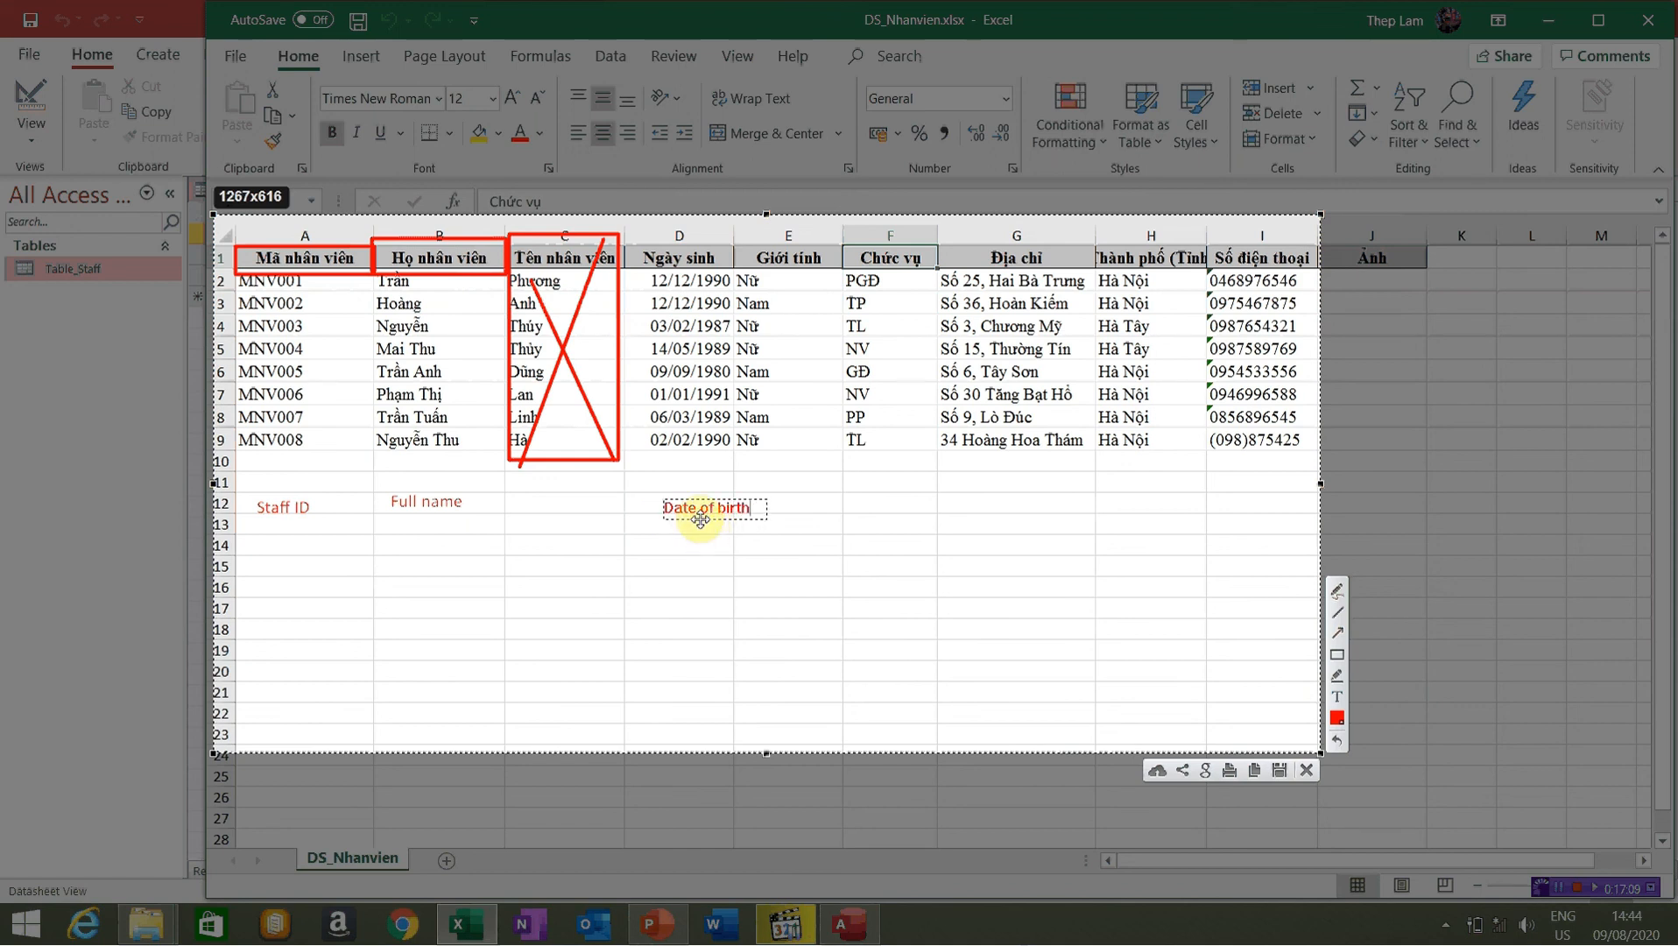
drag(700, 519, 661, 519)
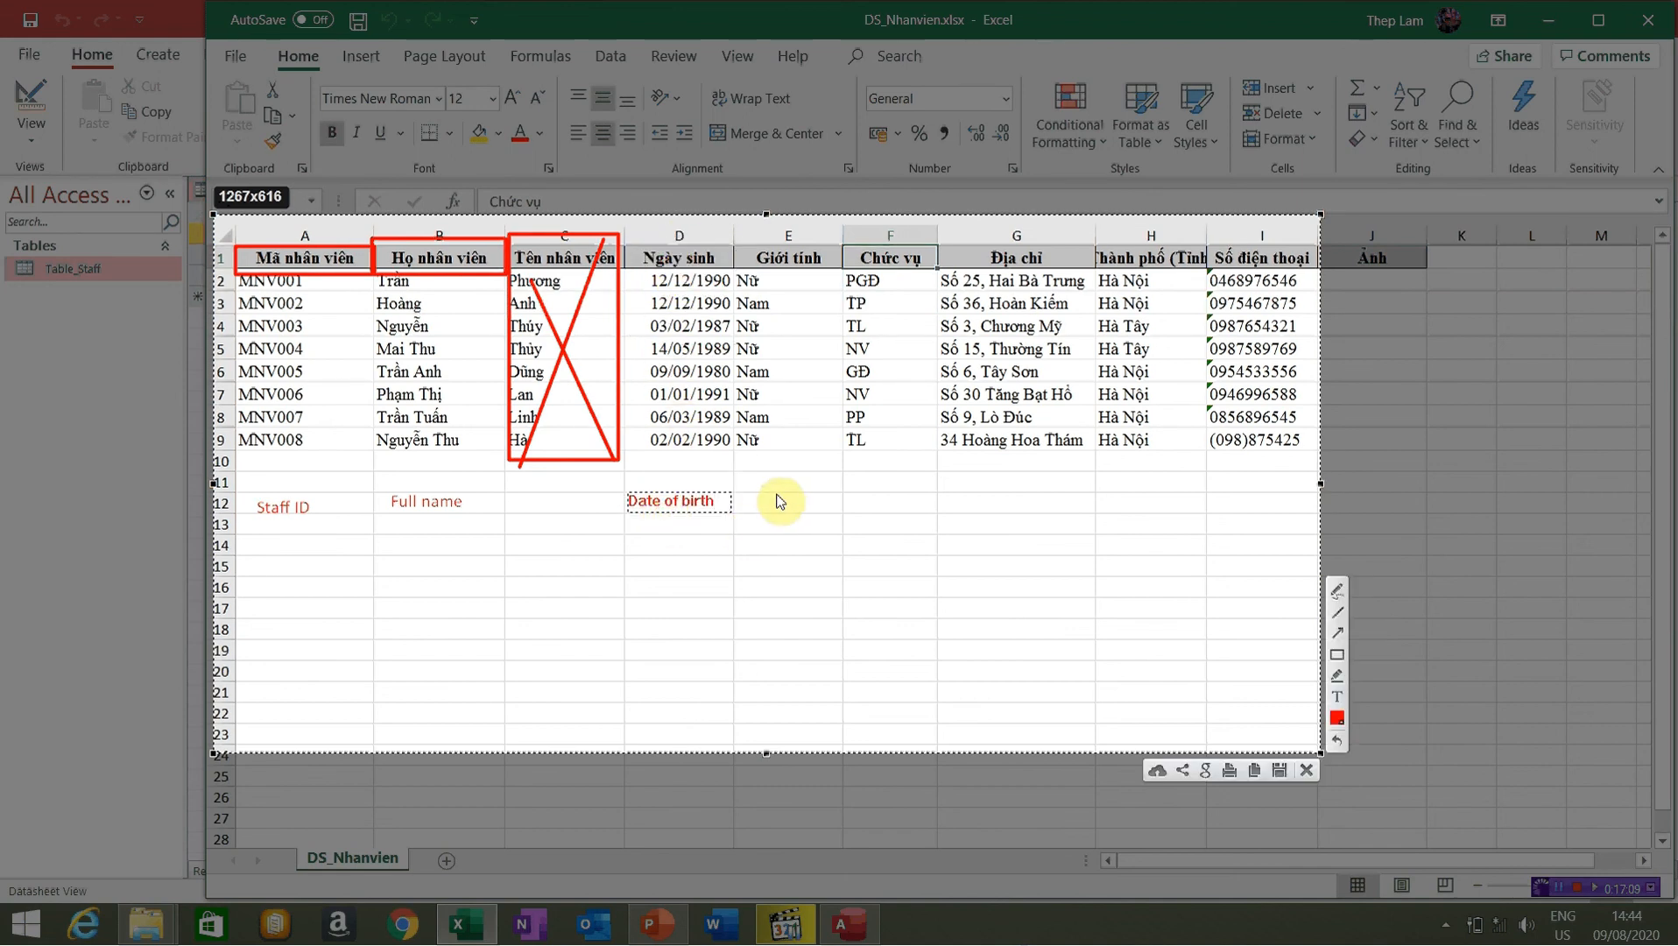
click(761, 507)
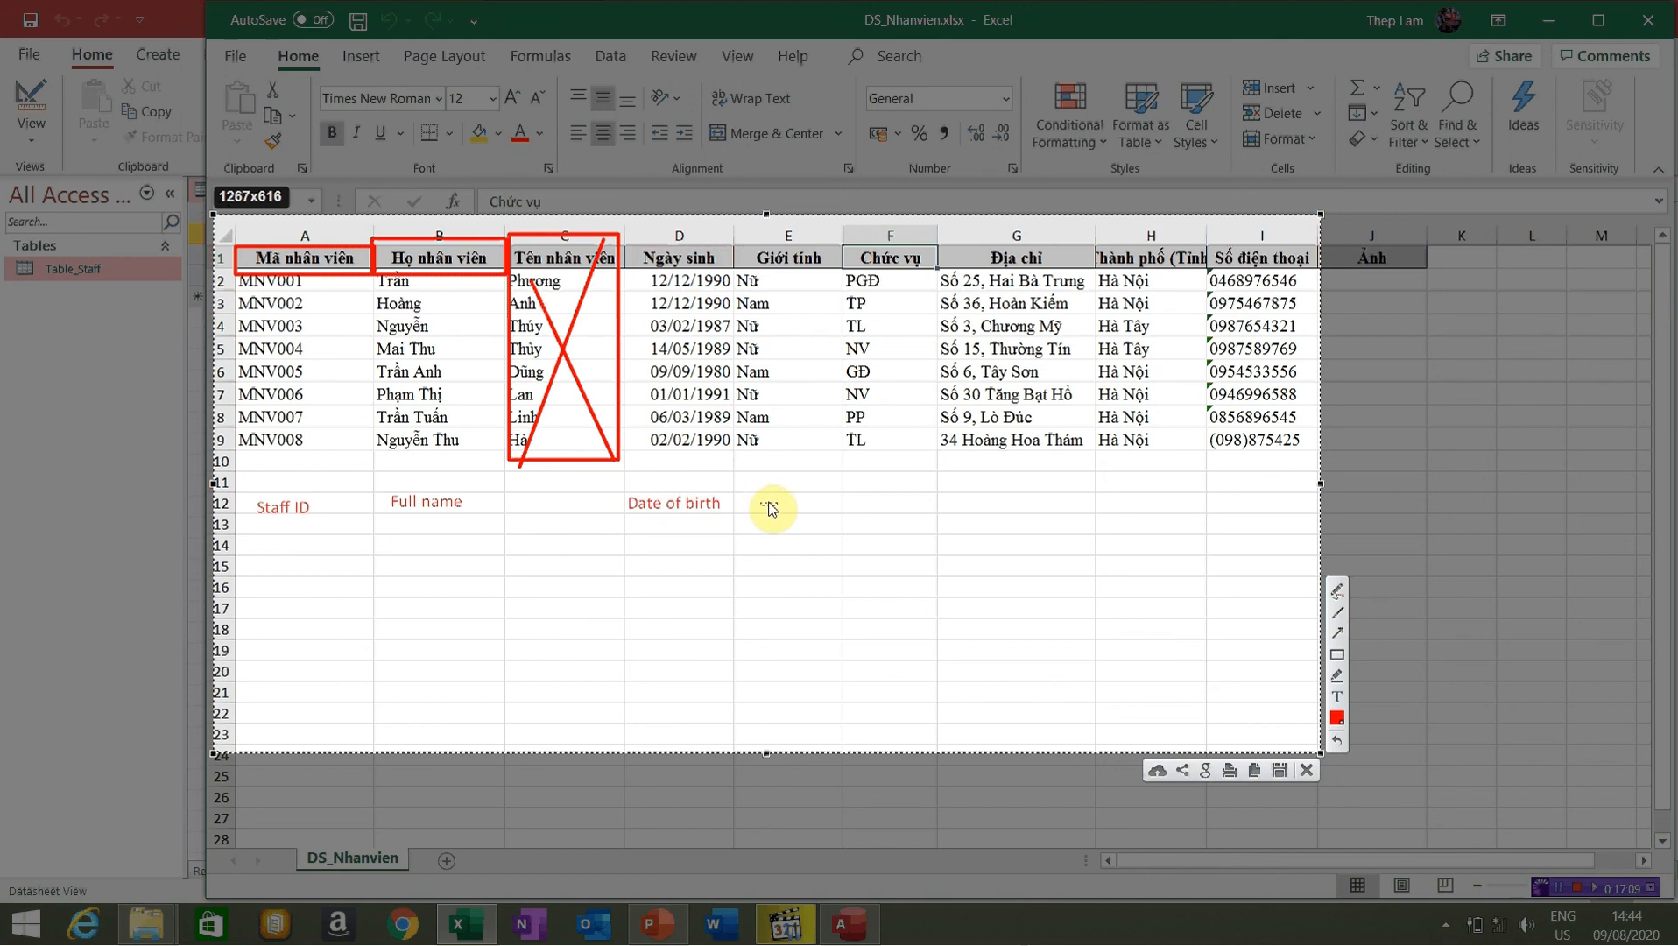
Place red text 'Gender' under the Giới tính column and 'Position' at F12 under Chức vụ
drag(770, 508, 783, 511)
text(Gender)
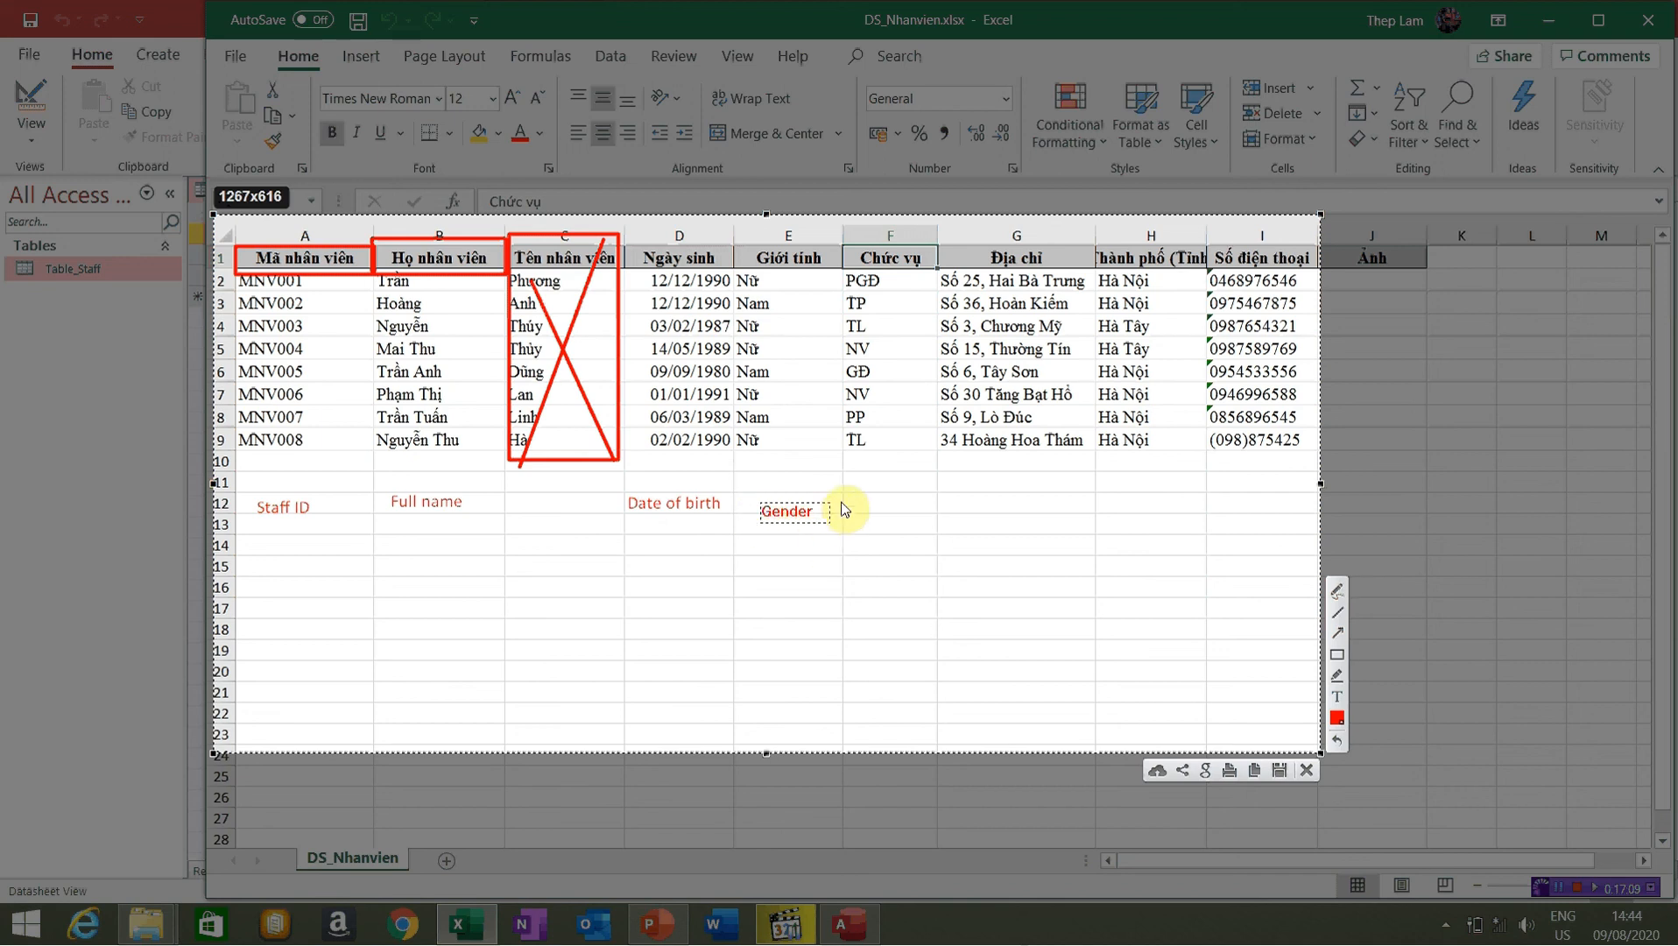
click(796, 531)
click(869, 501)
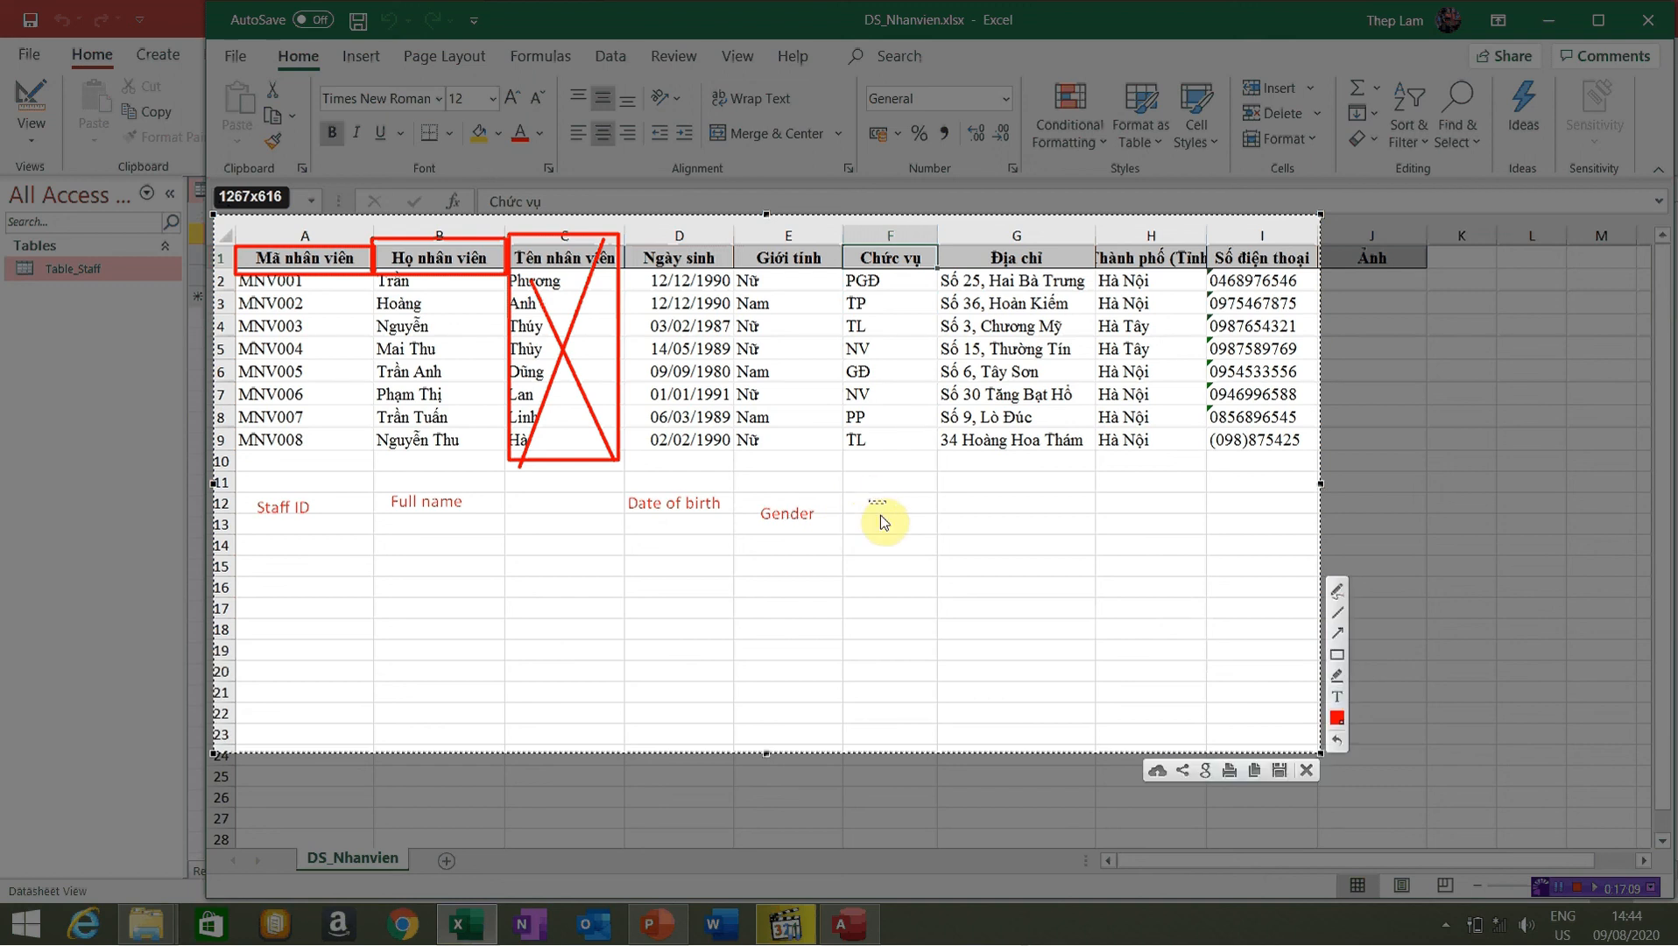
text(Position)
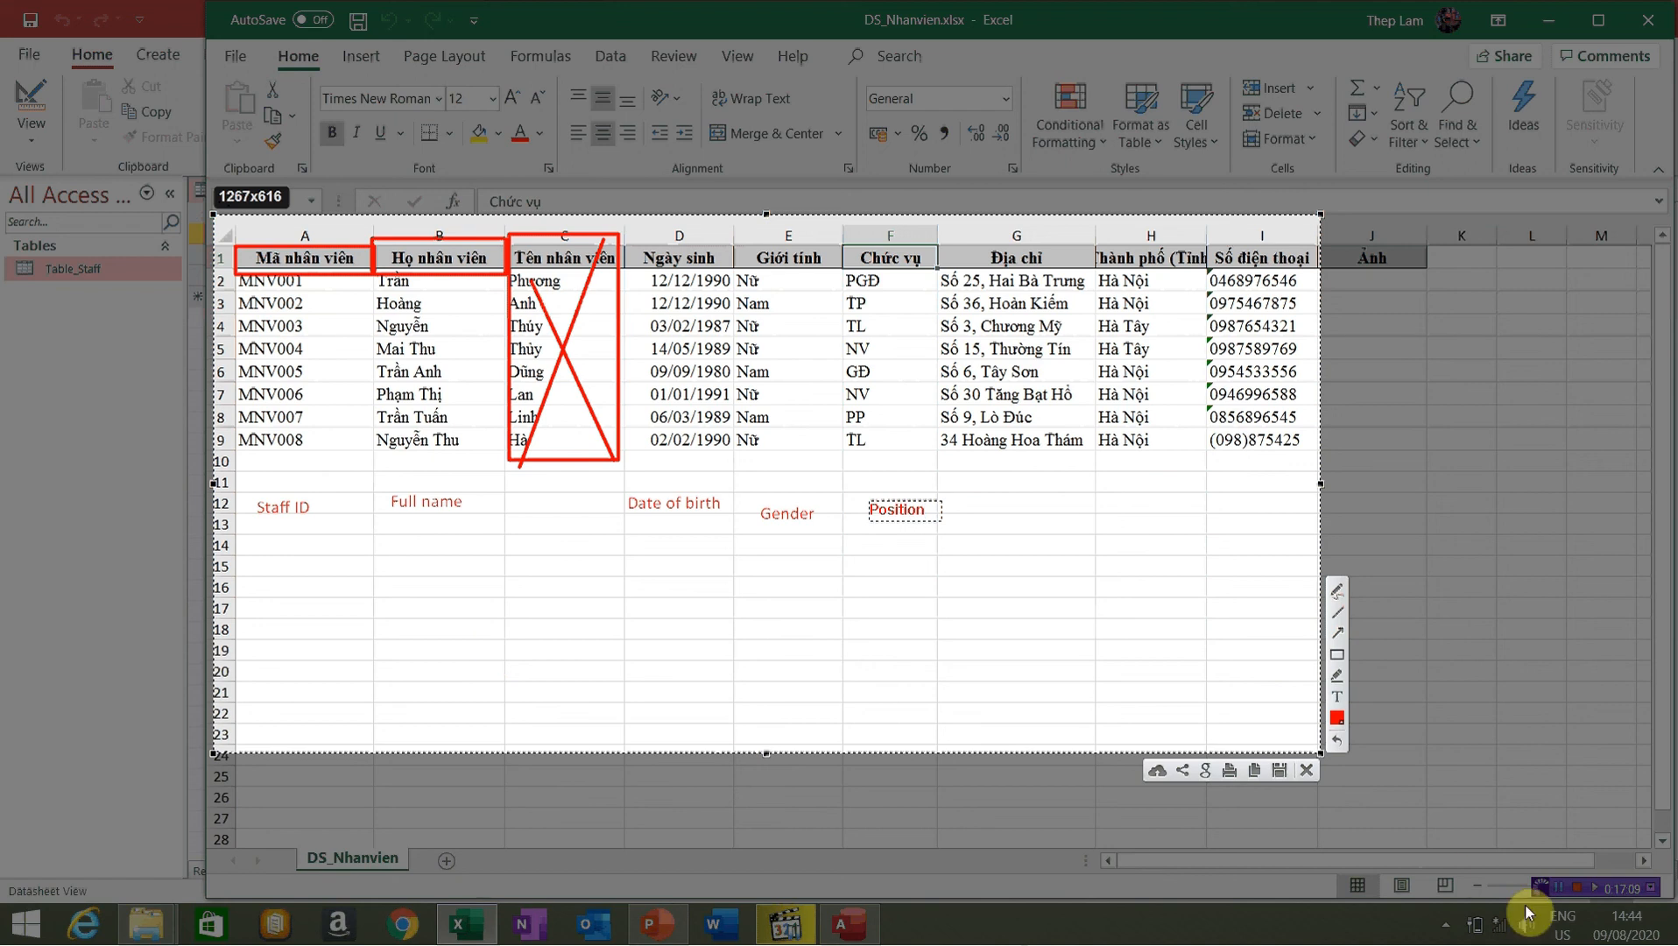
click(1580, 889)
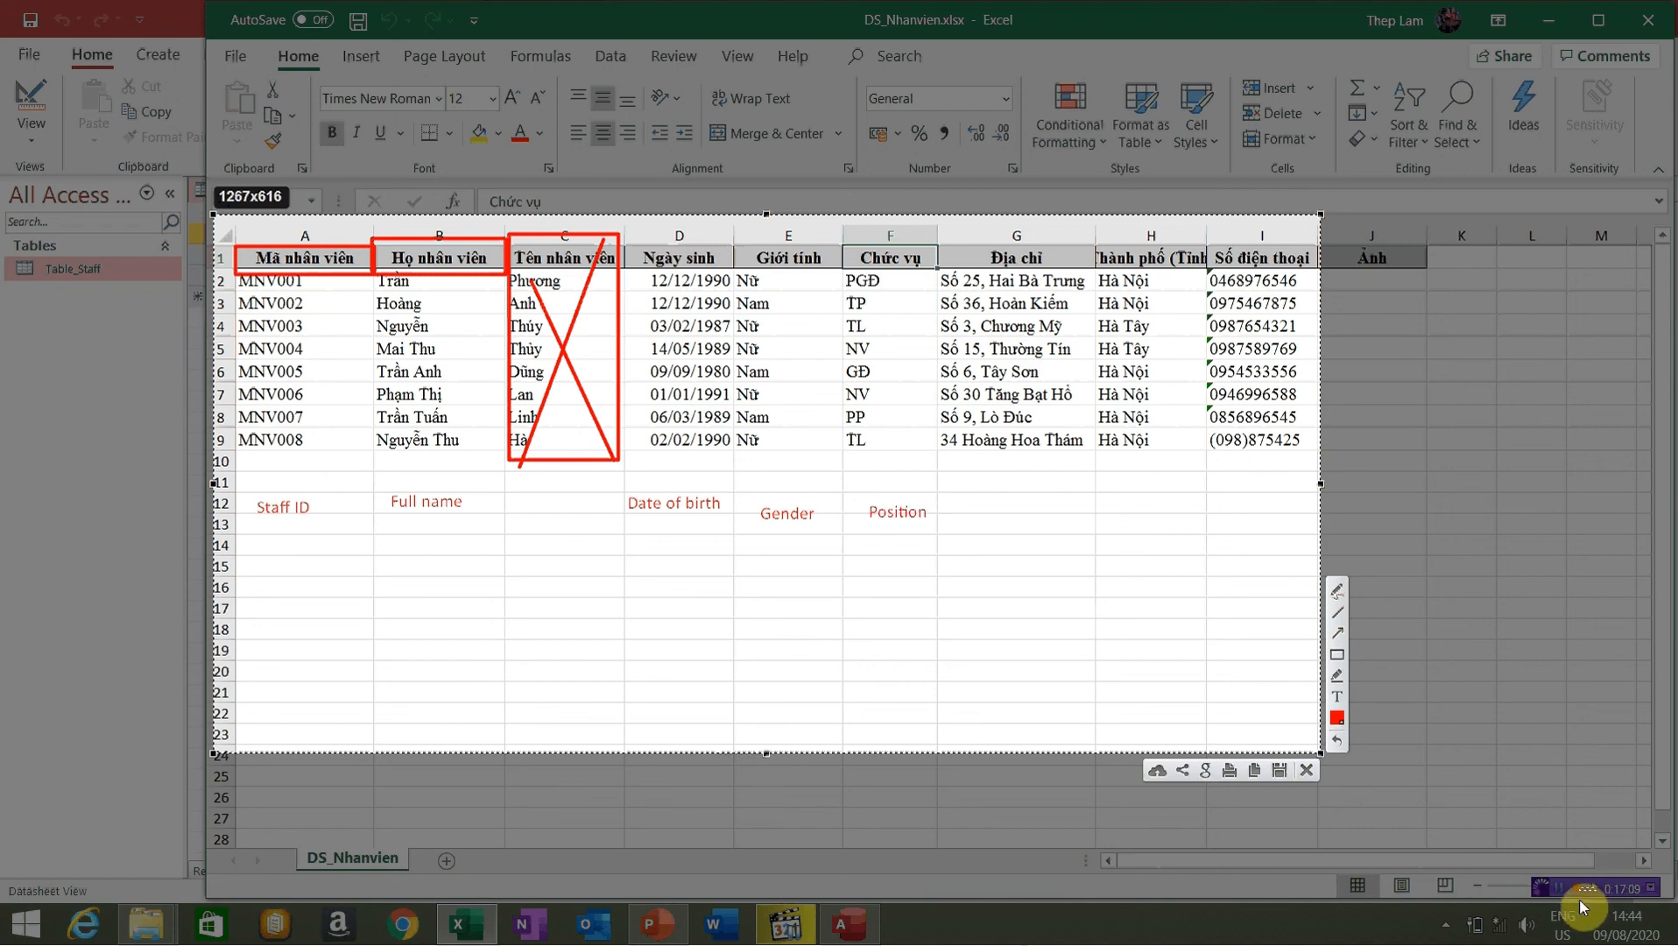